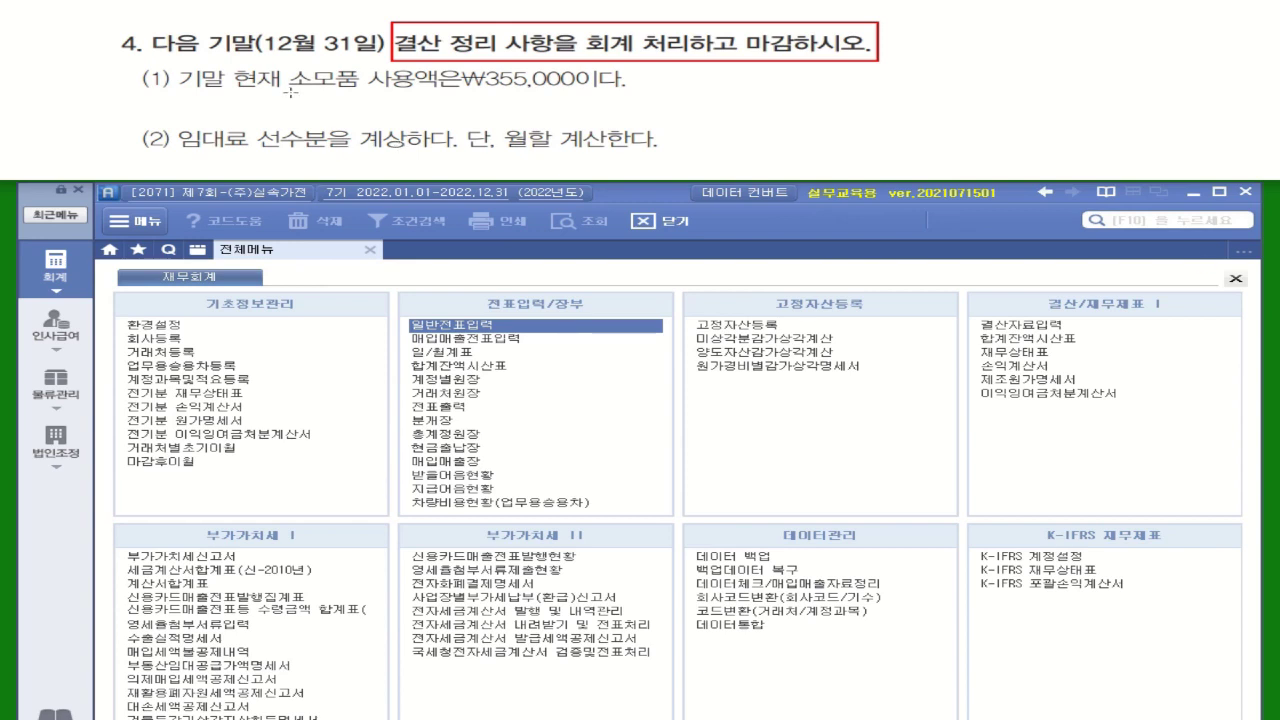
- Open the trial balance (합계잔액시산표) and query it as of December 31, 2022
{"action": "left_click_drag", "start_coordinate": [290, 92], "coordinate": [628, 95]}
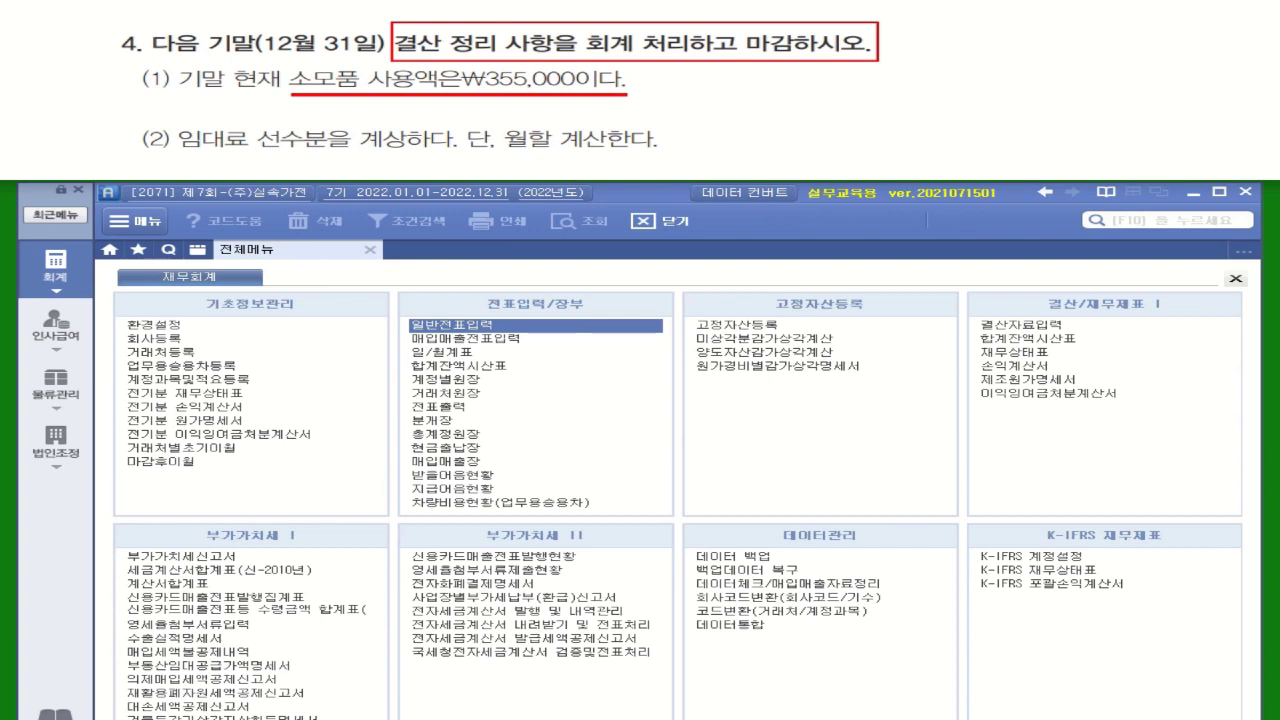
{"action": "left_click", "coordinate": [1048, 339]}
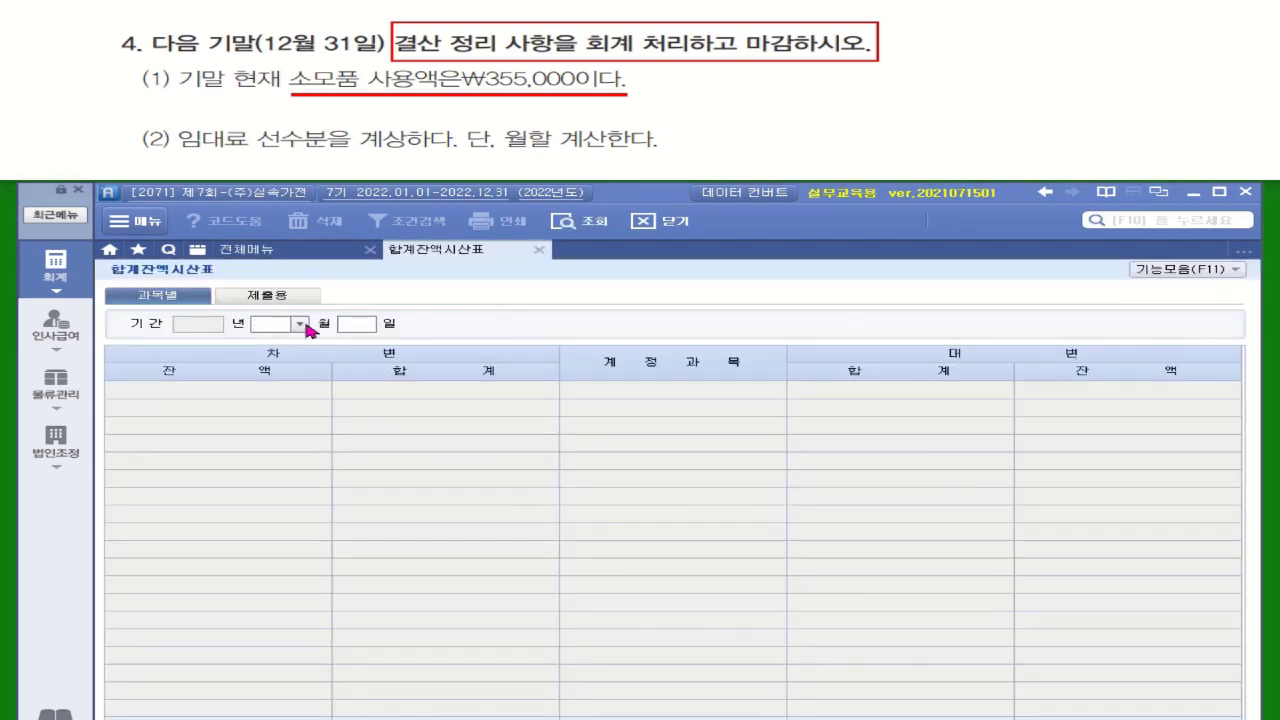
{"action": "left_click", "coordinate": [301, 324]}
{"action": "left_click", "coordinate": [272, 472]}
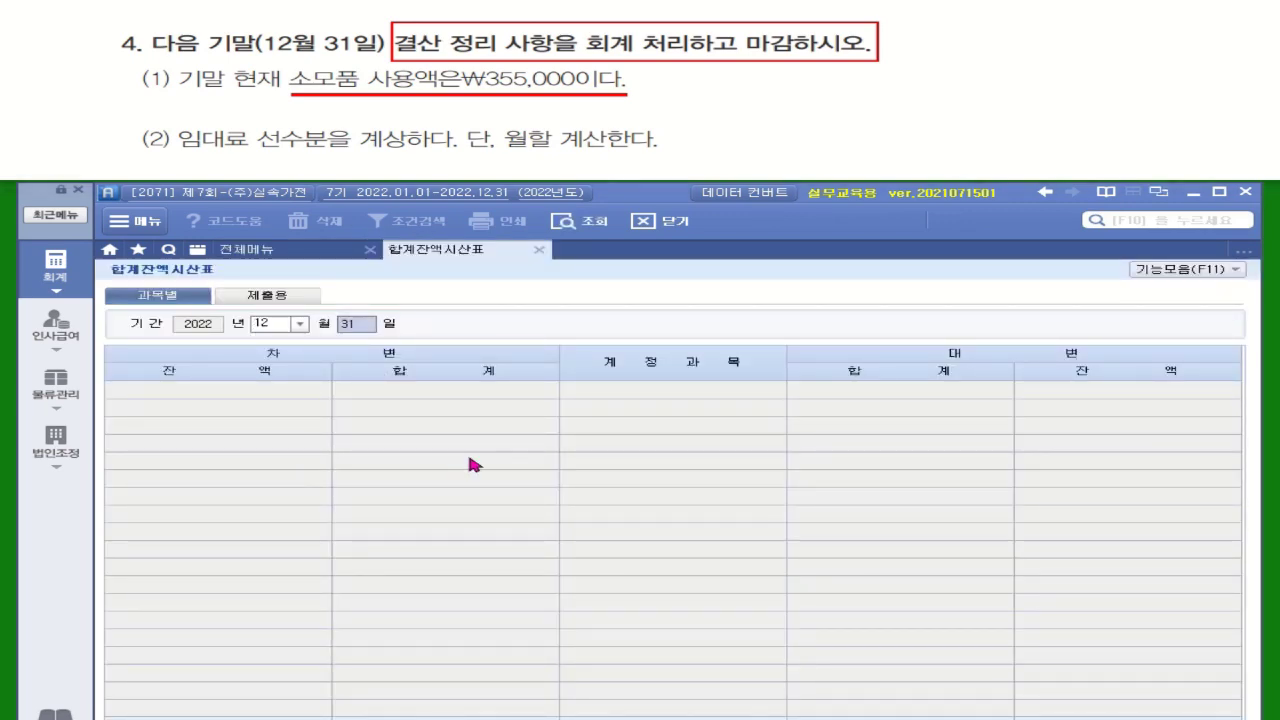
{"action": "key", "text": "Return"}
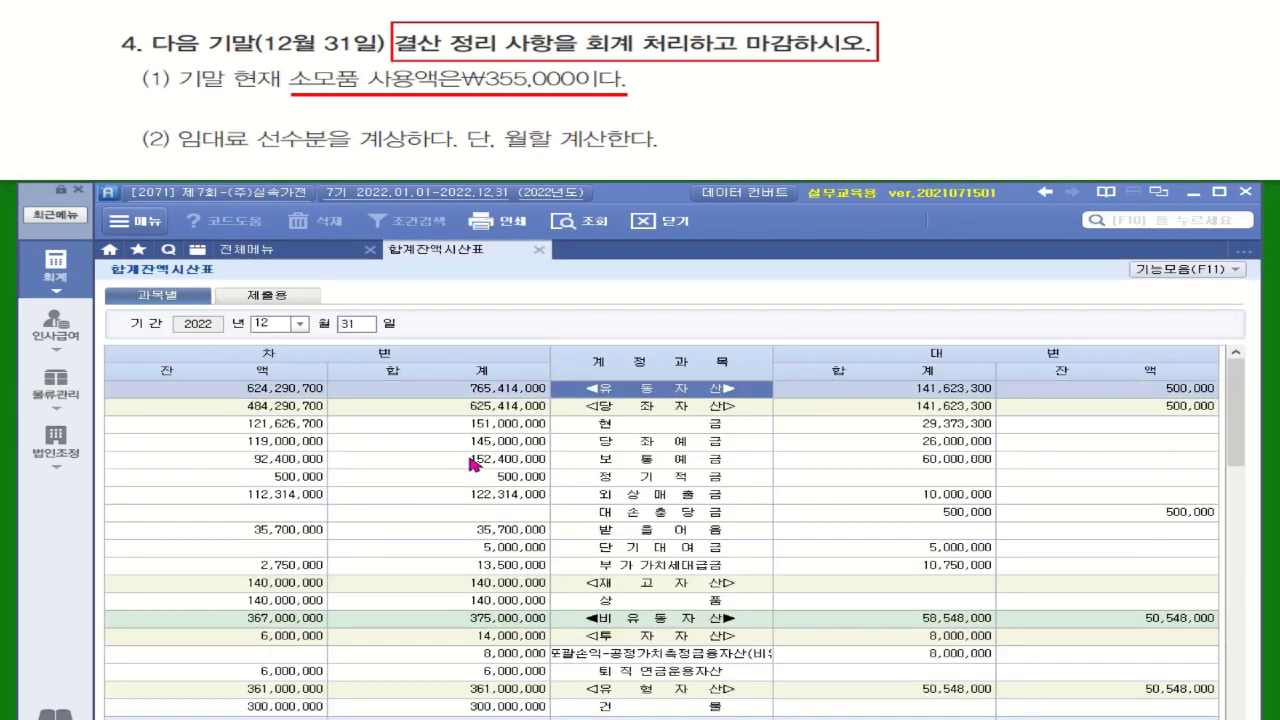
- Check the inventory accounts in the trial balance and locate the debit balance of 소모품비
{"action": "left_click", "coordinate": [687, 604]}
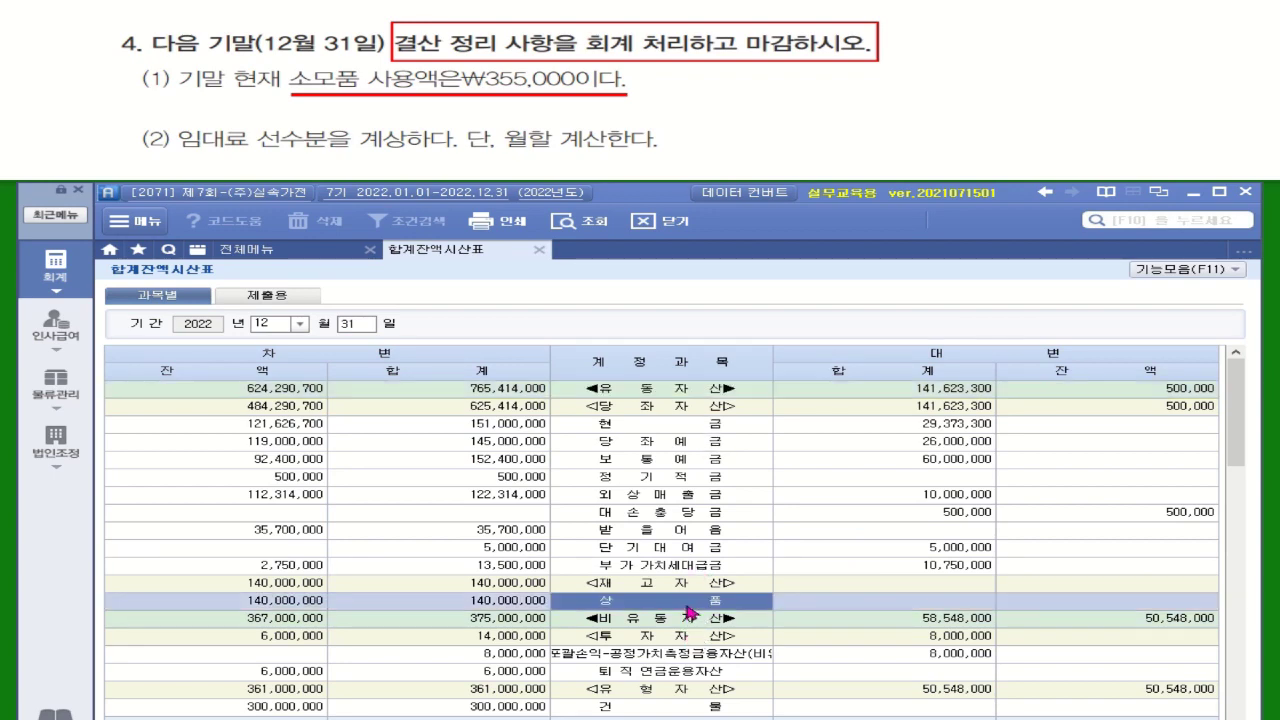
{"action": "scroll", "coordinate": [790, 562], "scroll_direction": "down", "scroll_amount": 6}
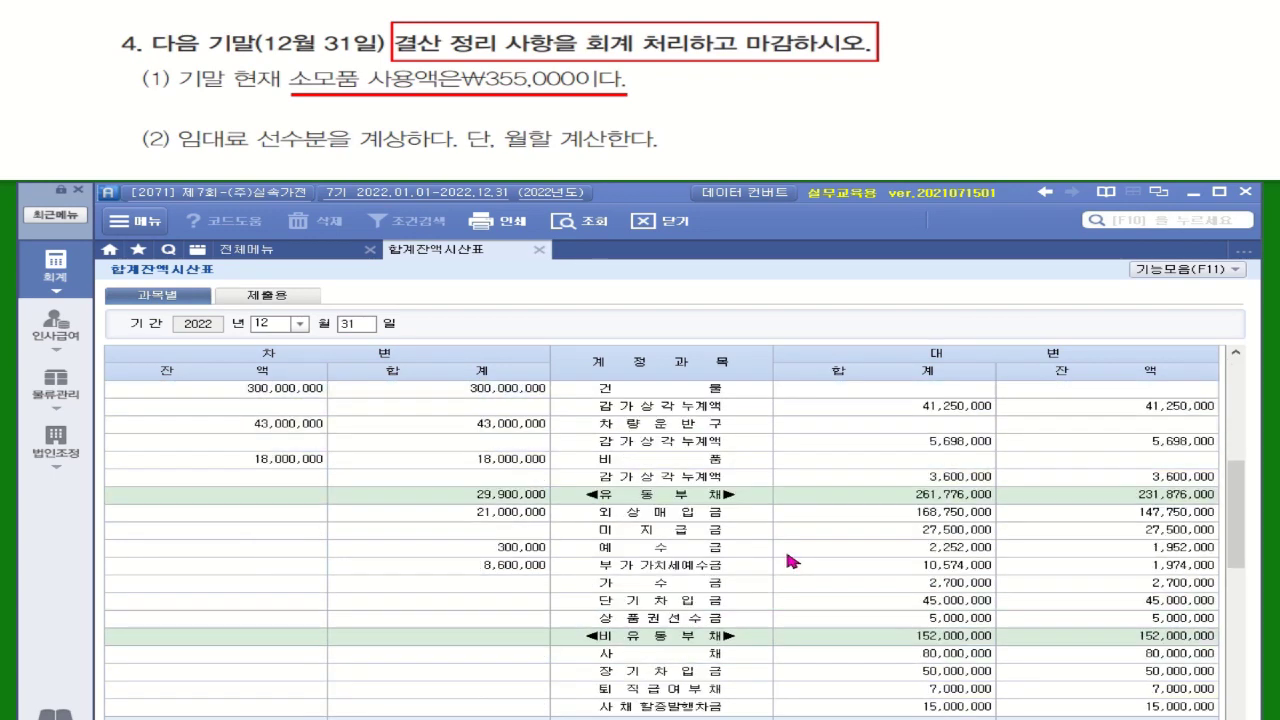
{"action": "scroll", "coordinate": [790, 562], "scroll_direction": "down", "scroll_amount": 9}
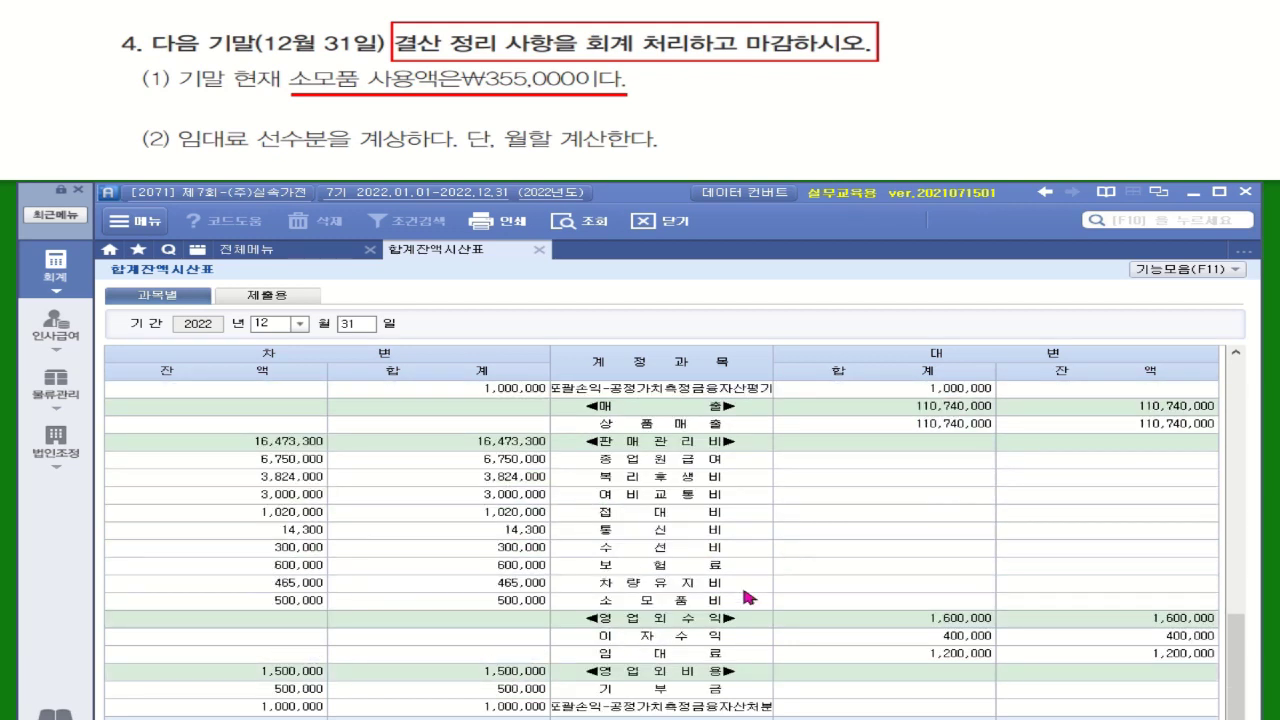
{"action": "left_click", "coordinate": [712, 603]}
{"action": "left_click", "coordinate": [293, 600]}
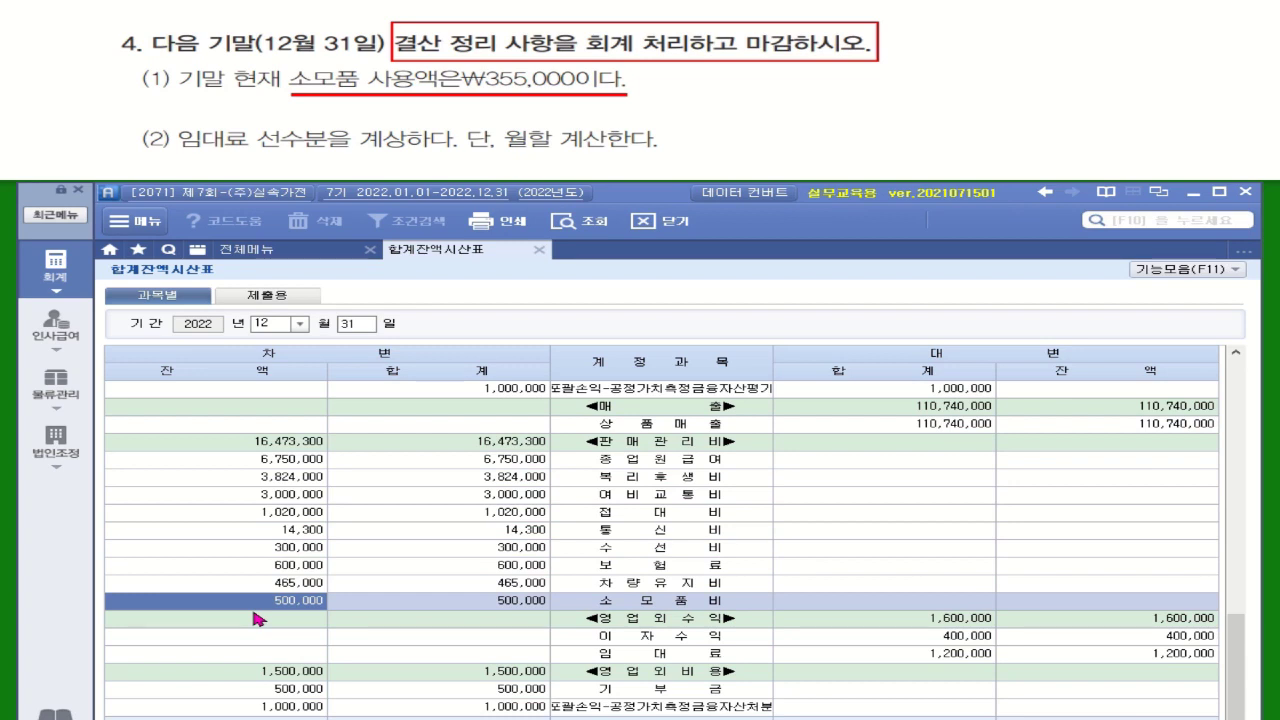
- Use the built-in calculator to subtract the 355,000 of supplies used from the 소모품비 debit balance
{"action": "right_click", "coordinate": [298, 600]}
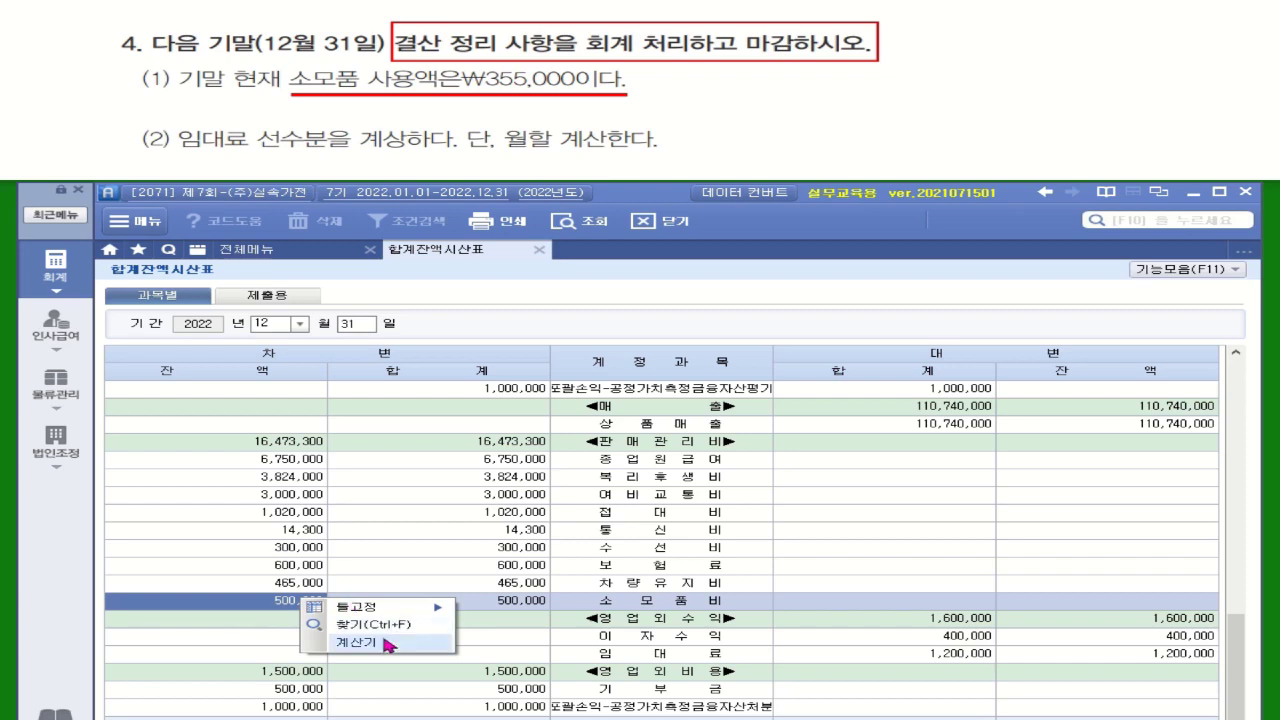
{"action": "left_click", "coordinate": [345, 645]}
{"action": "left_click_drag", "start_coordinate": [752, 150], "coordinate": [752, 292]}
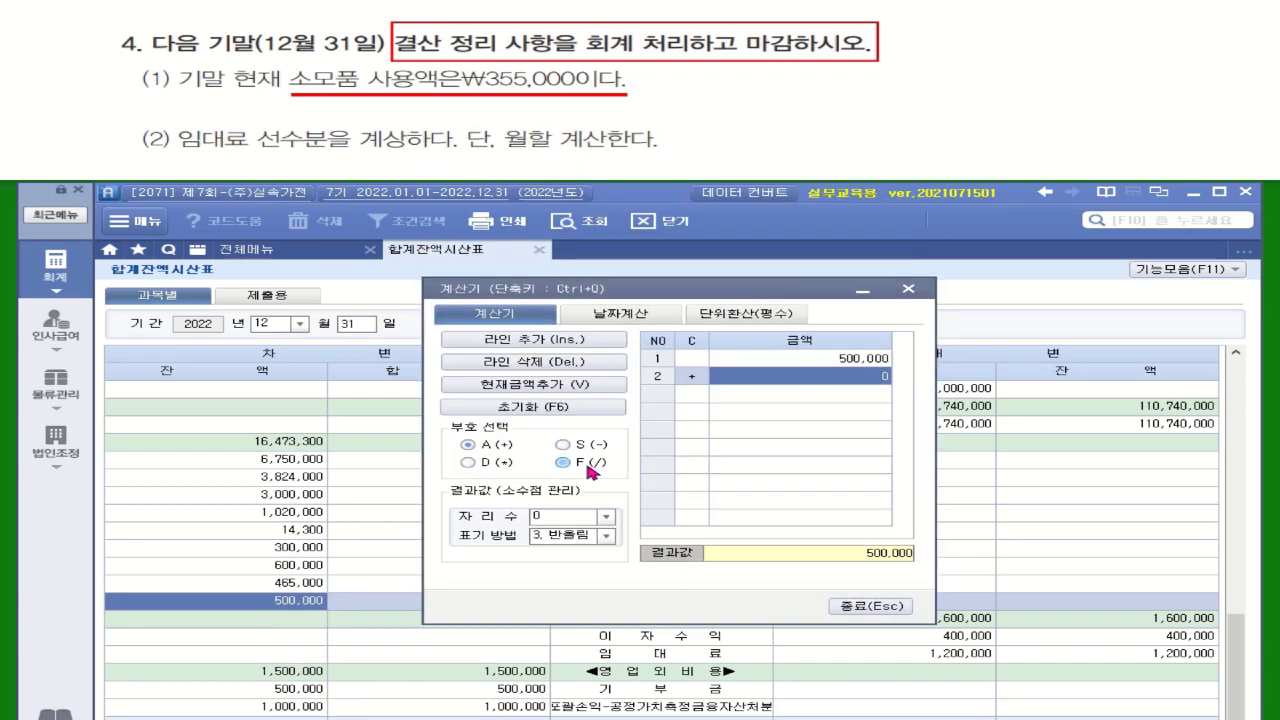
{"action": "left_click", "coordinate": [597, 450]}
{"action": "left_click", "coordinate": [868, 375]}
{"action": "type", "text": "3550000"}
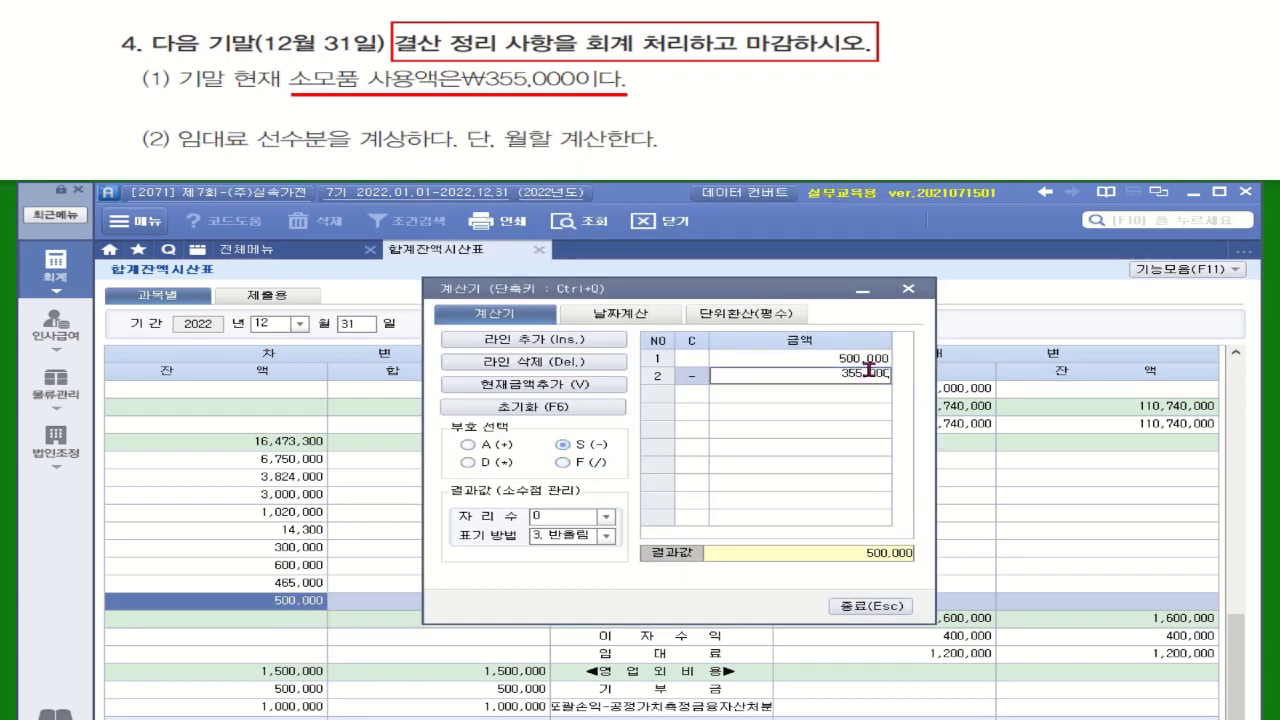
{"action": "key", "text": "Return"}
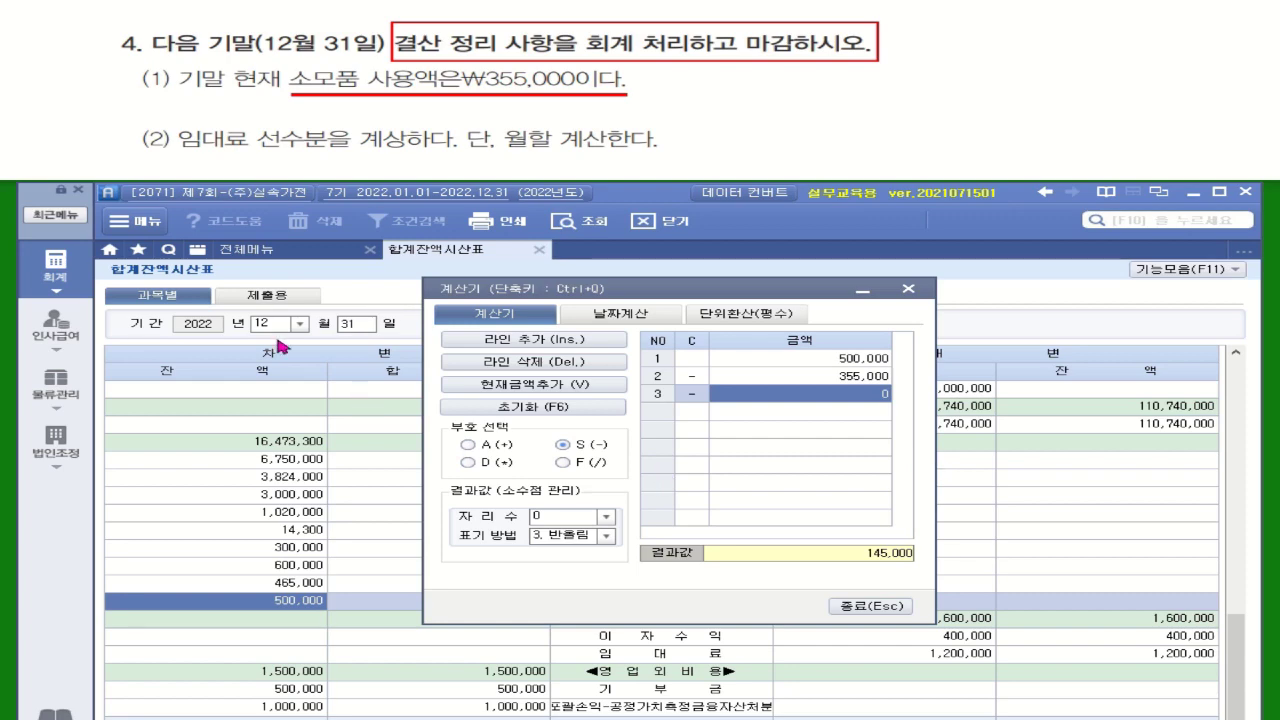
- Open general voucher entry (일반전표입력) for December 31 and move the calculator window clear of the entry rows
{"action": "left_click", "coordinate": [243, 251]}
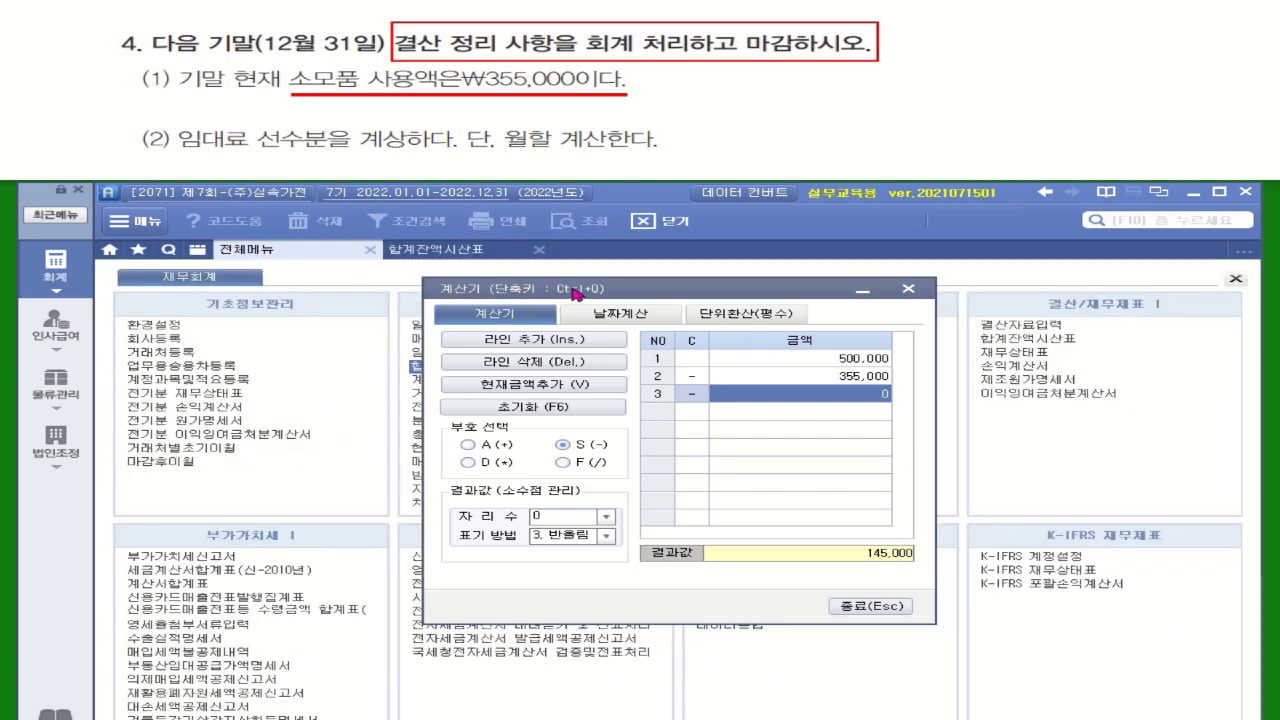
{"action": "left_click_drag", "start_coordinate": [527, 303], "coordinate": [713, 317]}
{"action": "left_click", "coordinate": [440, 327]}
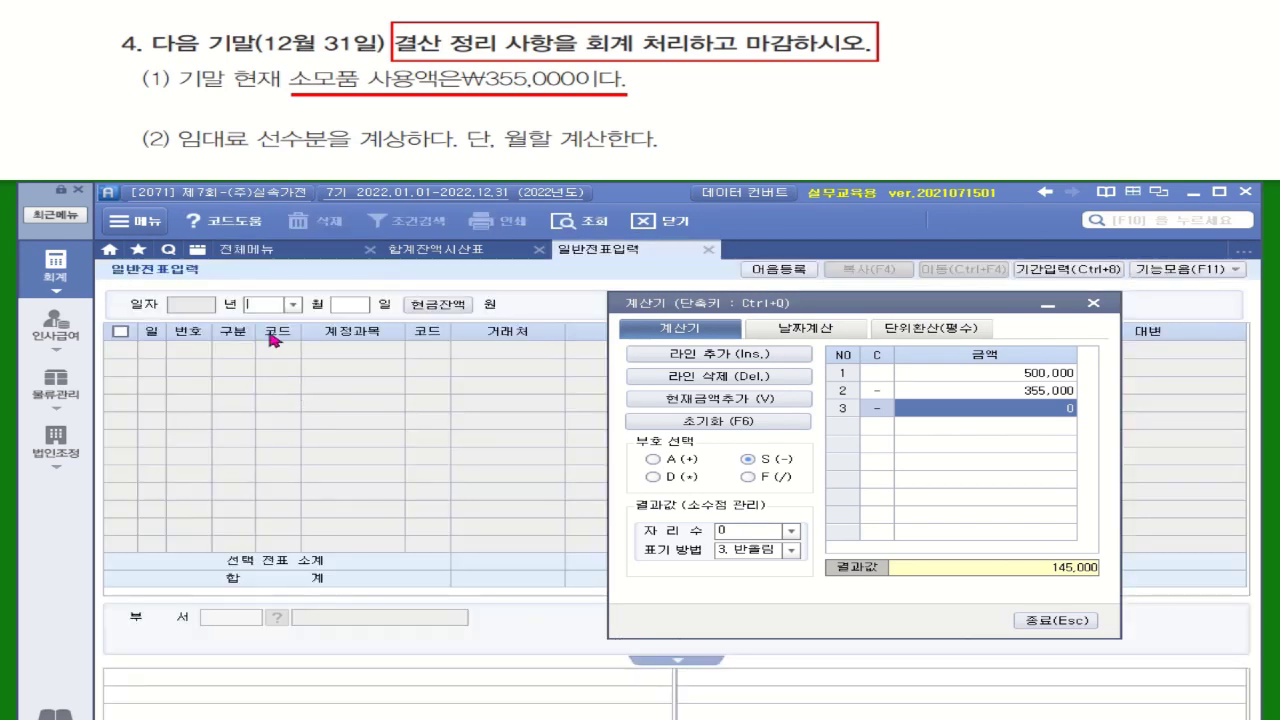
{"action": "type", "text": "12"}
{"action": "key", "text": "Return"}
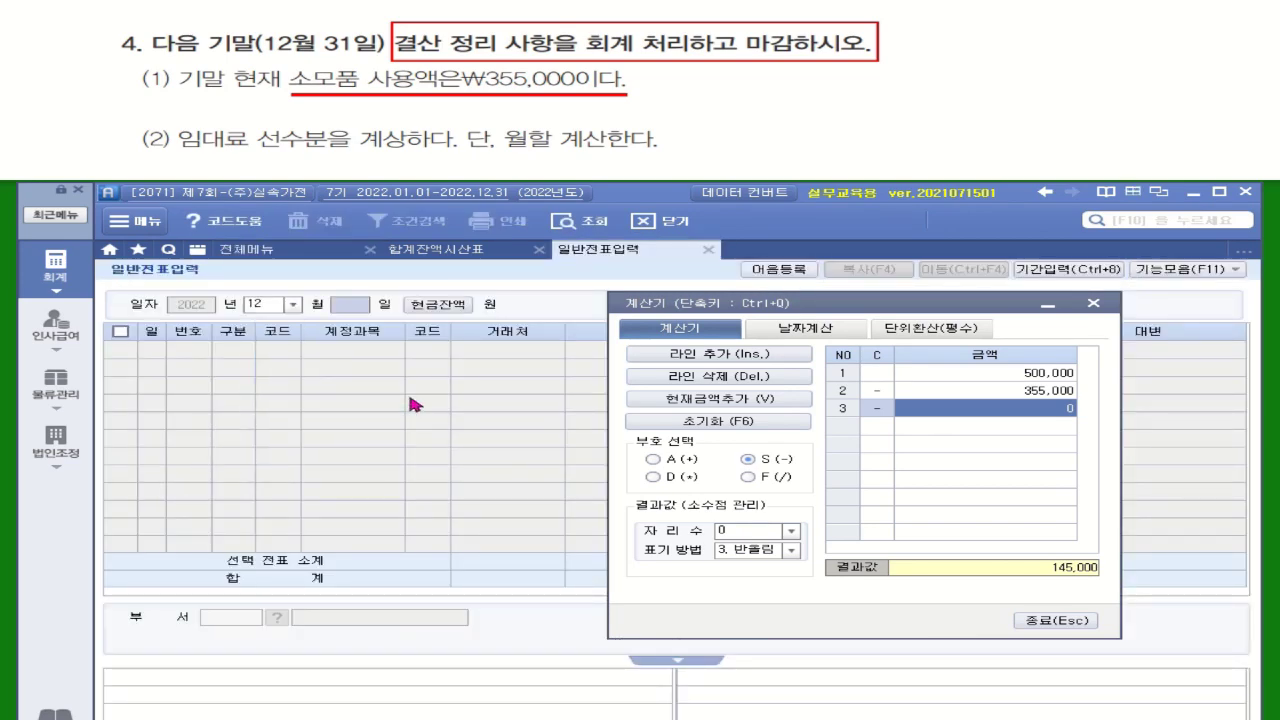
{"action": "type", "text": "31"}
{"action": "key", "text": "Return"}
{"action": "left_click_drag", "start_coordinate": [924, 314], "coordinate": [400, 429]}
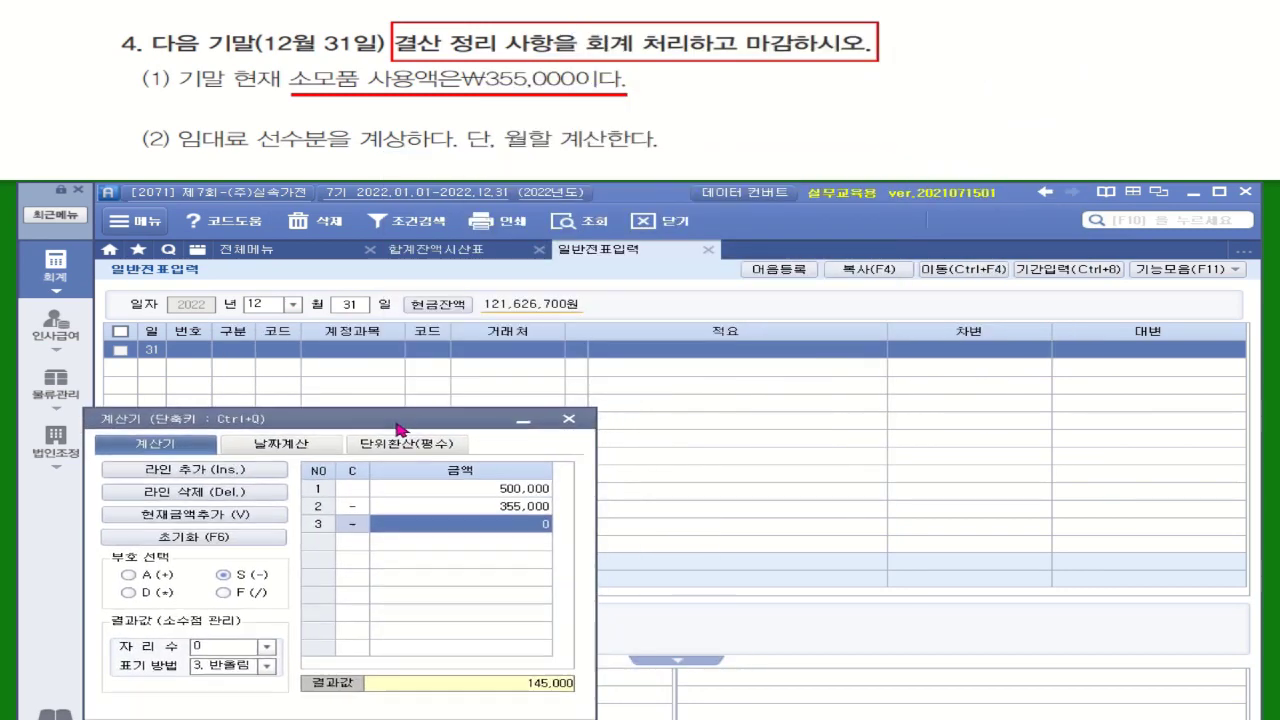
- Enter a debit (차변) line for account 172 소모품 with an amount of 145,000
{"action": "left_click", "coordinate": [193, 349]}
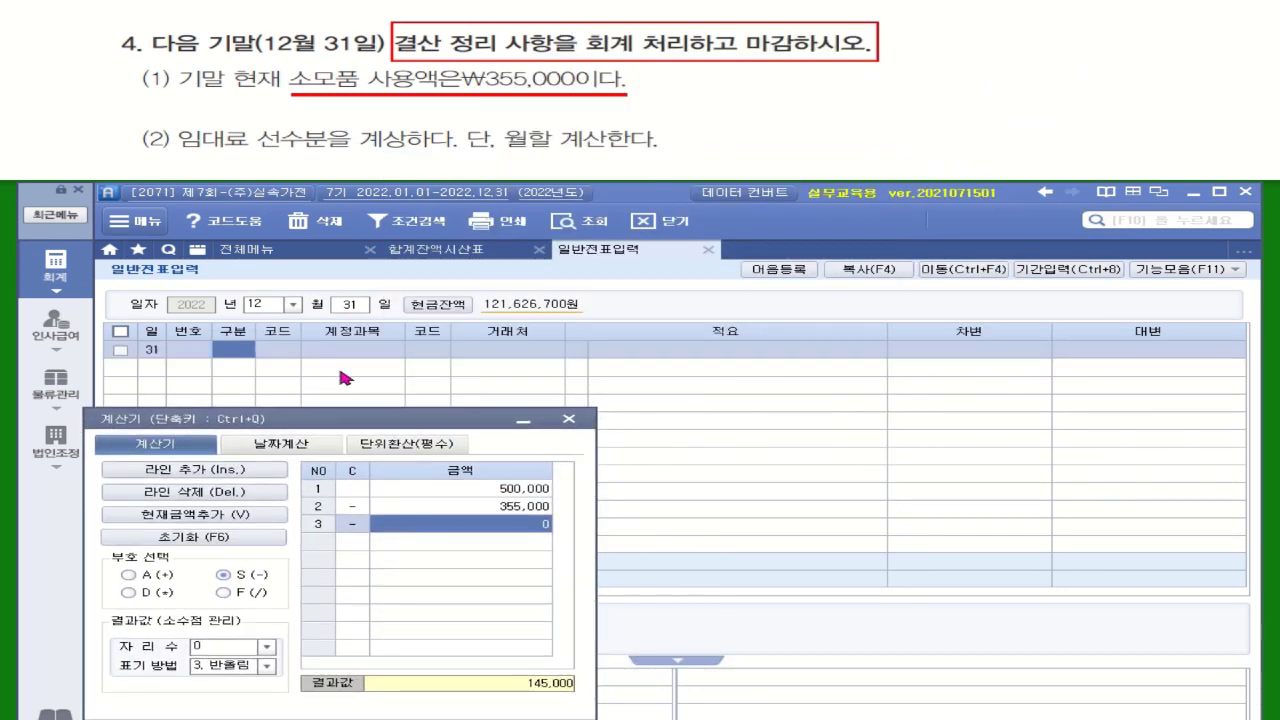
{"action": "type", "text": "3"}
{"action": "key", "text": "Return"}
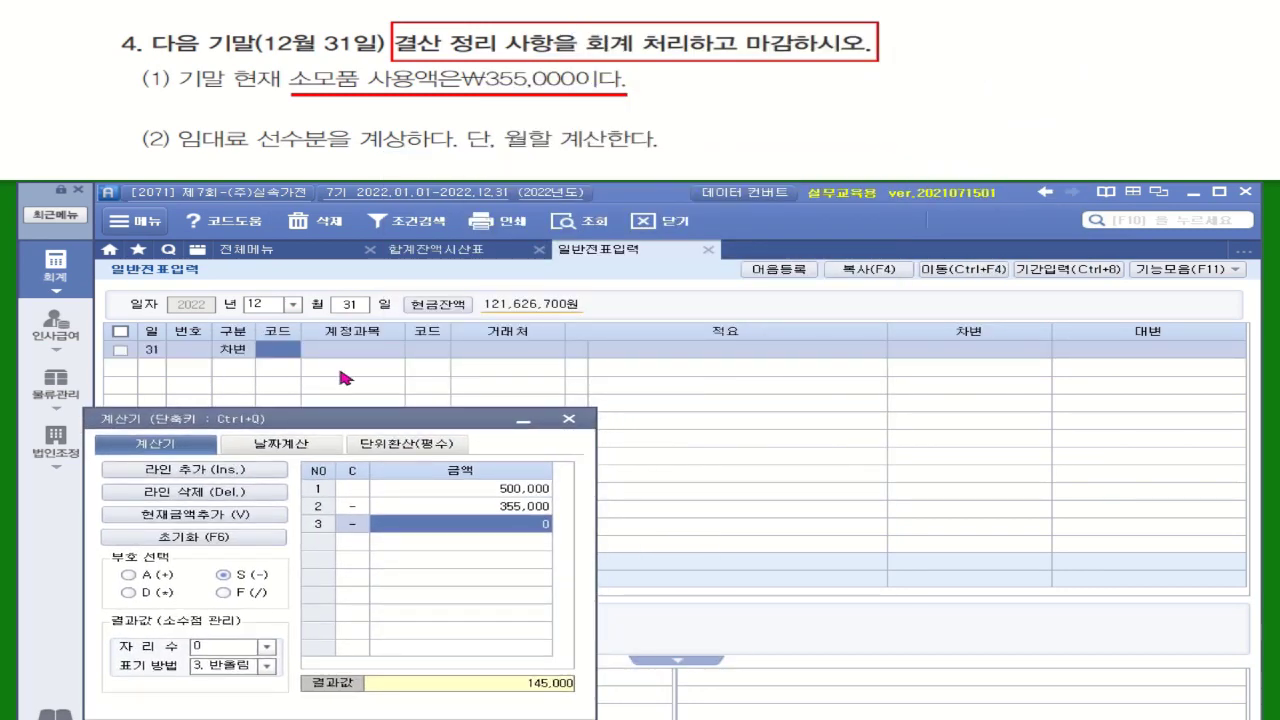
{"action": "type", "text": "소모"}
{"action": "key", "text": "Return"}
{"action": "left_click_drag", "start_coordinate": [640, 341], "coordinate": [671, 287]}
{"action": "double_click", "coordinate": [655, 354]}
{"action": "left_click", "coordinate": [965, 350]}
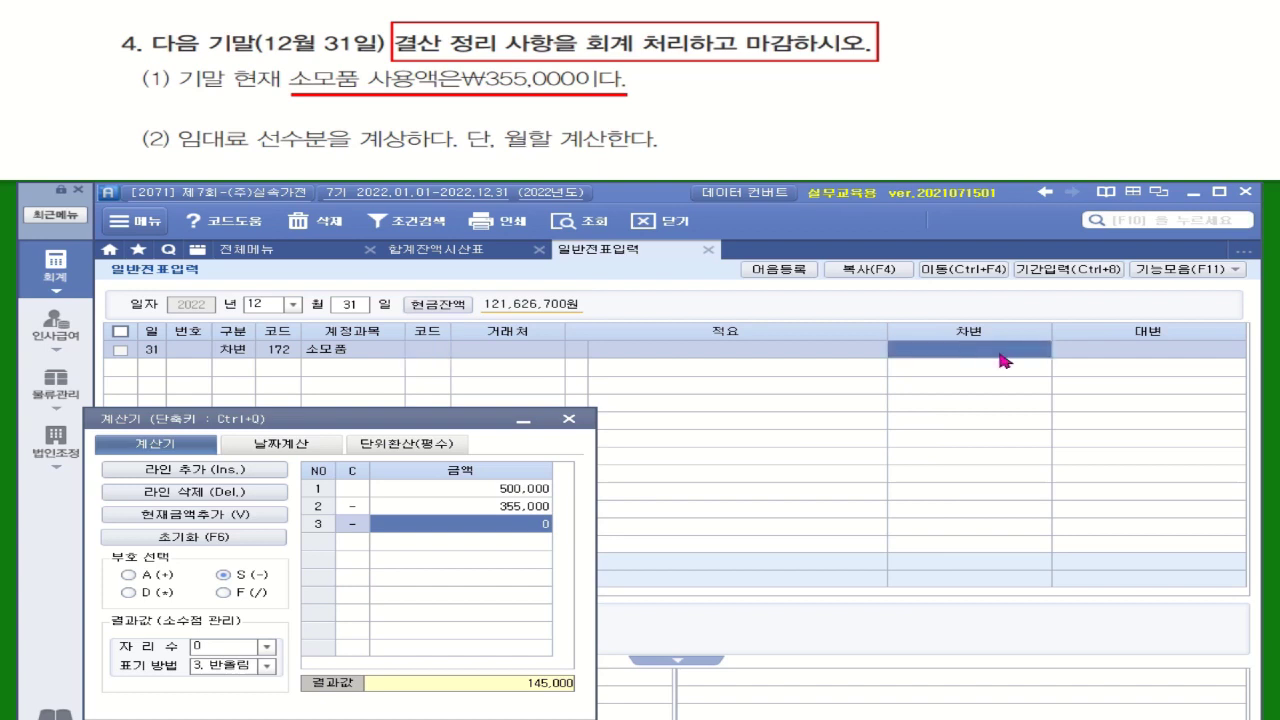
{"action": "type", "text": "145,000"}
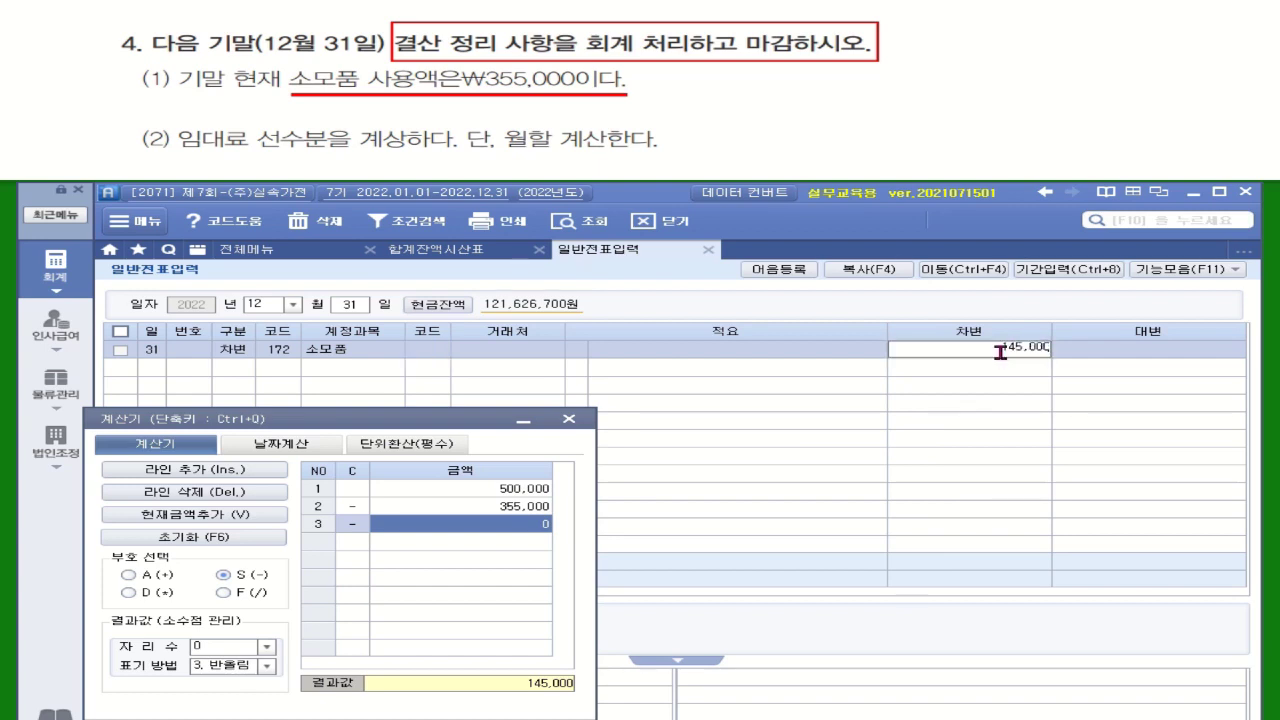
{"action": "key", "text": "Return"}
- Enter a credit (대변) line for account 830 소모품비 with an amount of 145,000, and close the calculator
{"action": "left_click", "coordinate": [252, 366]}
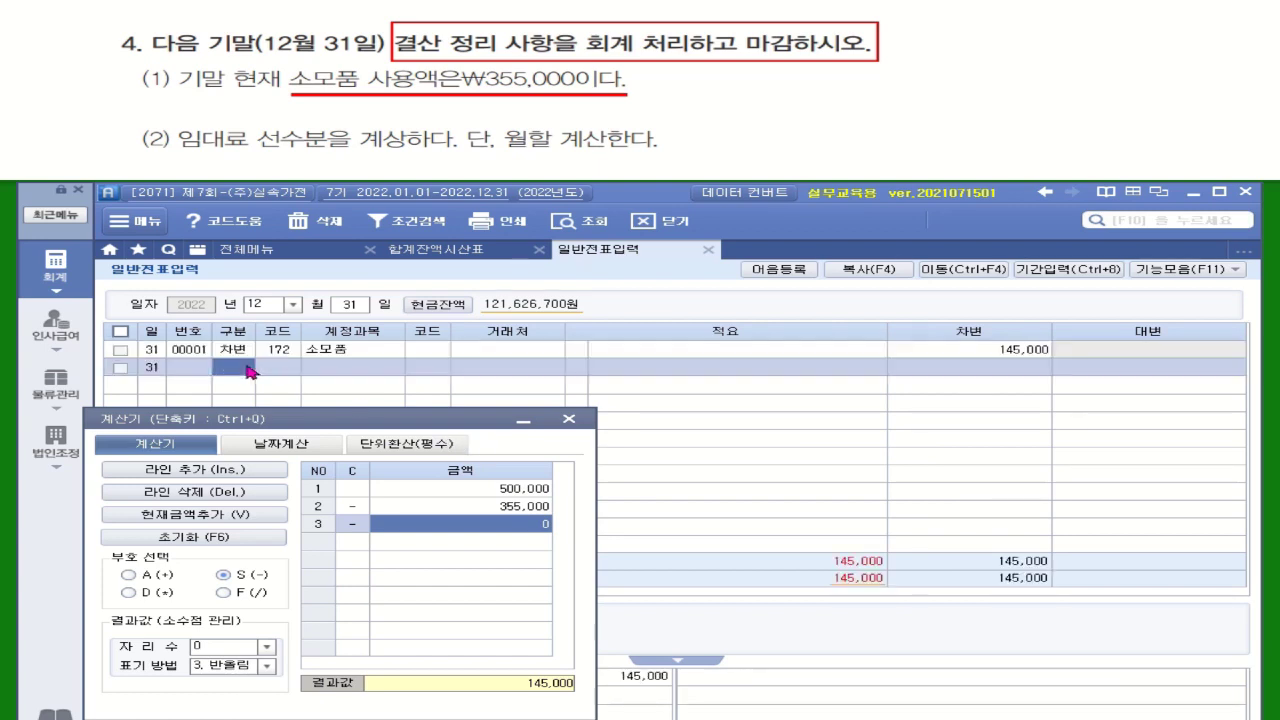
{"action": "type", "text": "4"}
{"action": "key", "text": "Return"}
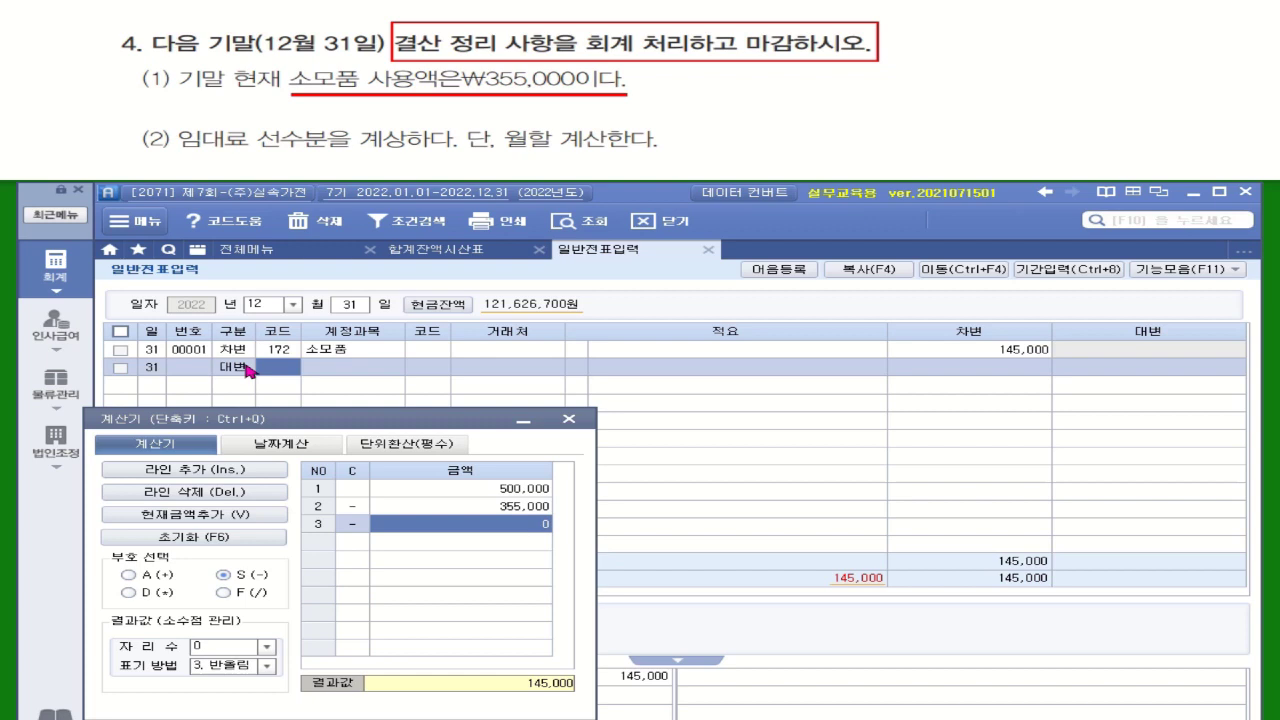
{"action": "type", "text": "소모"}
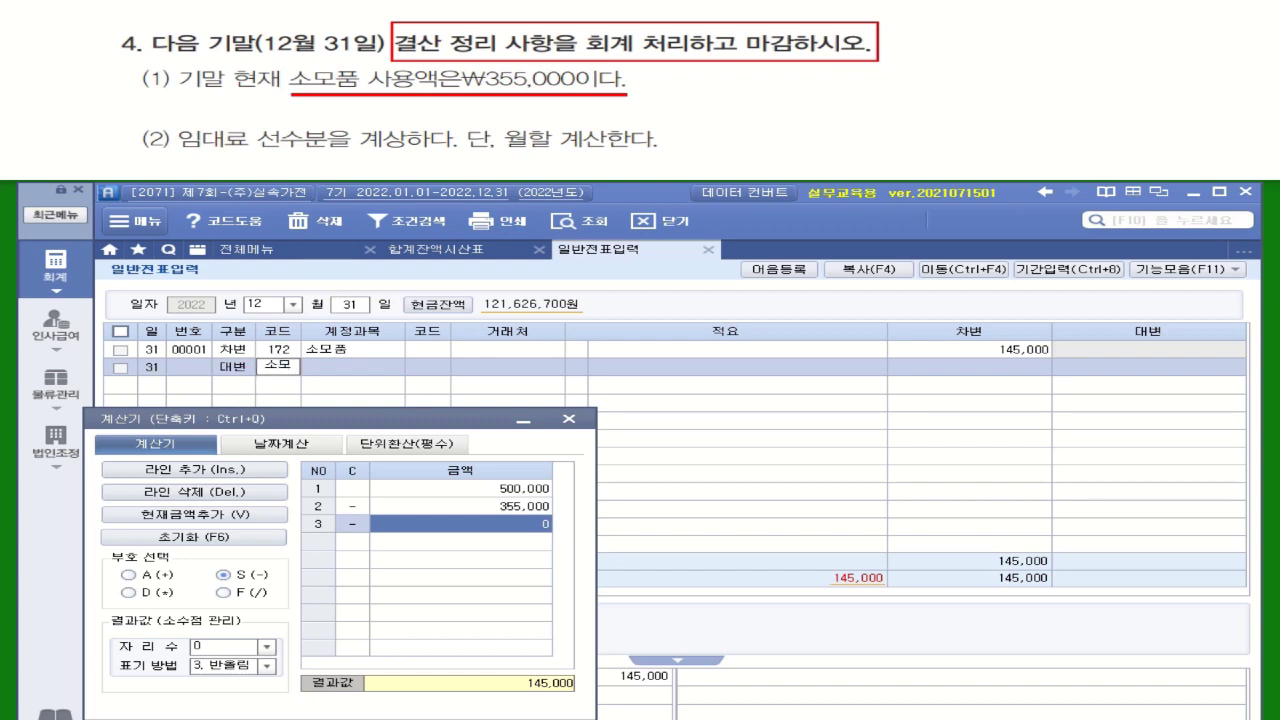
{"action": "key", "text": "Return"}
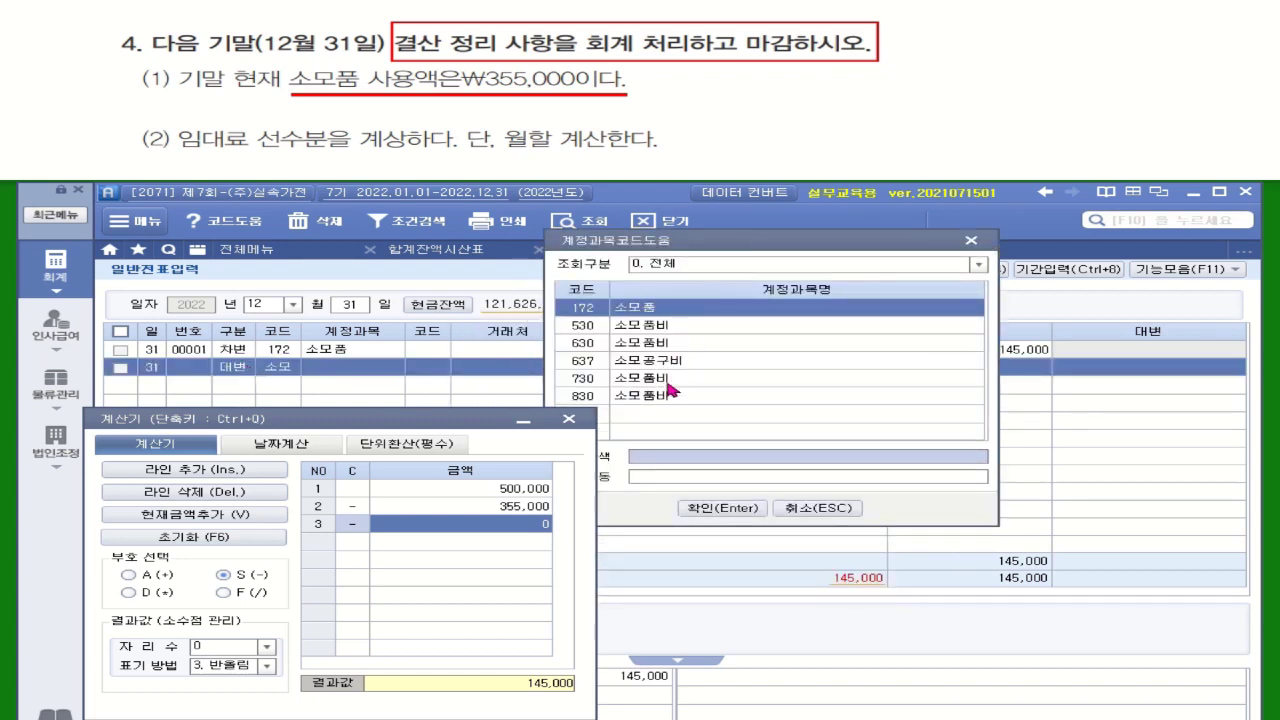
{"action": "left_click", "coordinate": [668, 397]}
{"action": "key", "text": "Return"}
{"action": "left_click", "coordinate": [1064, 373]}
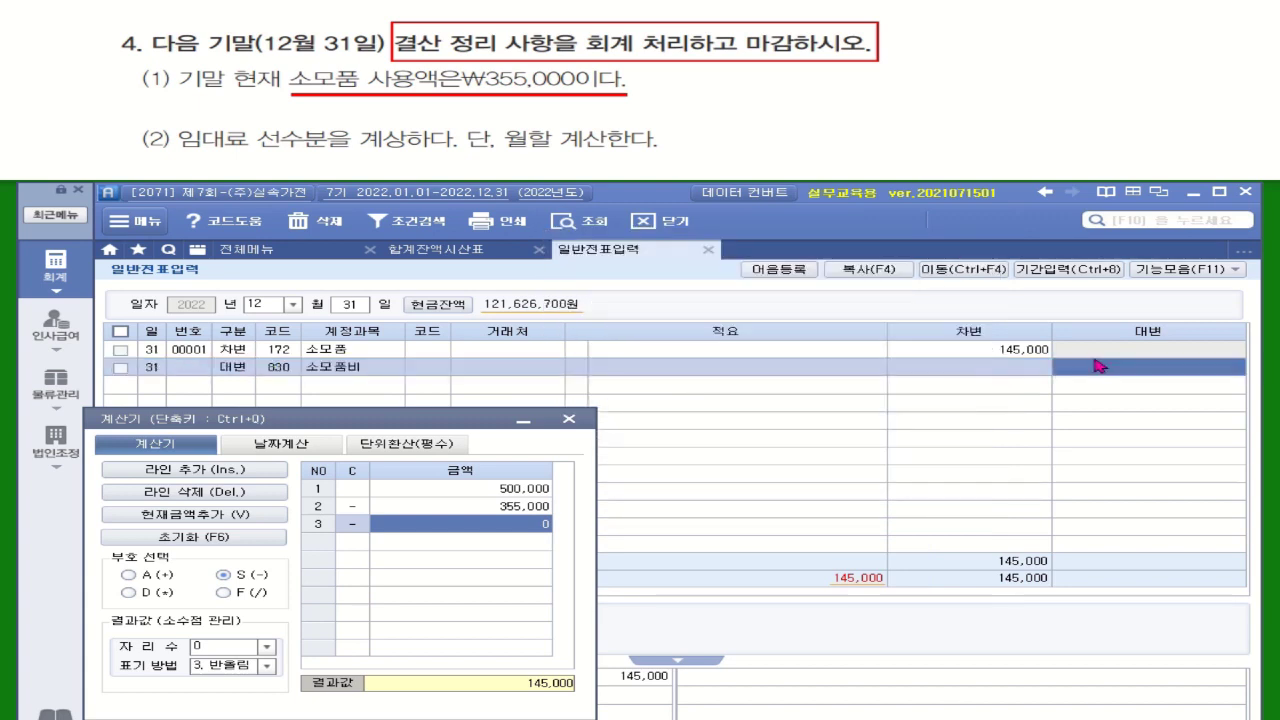
{"action": "type", "text": "145,000"}
{"action": "key", "text": "Return"}
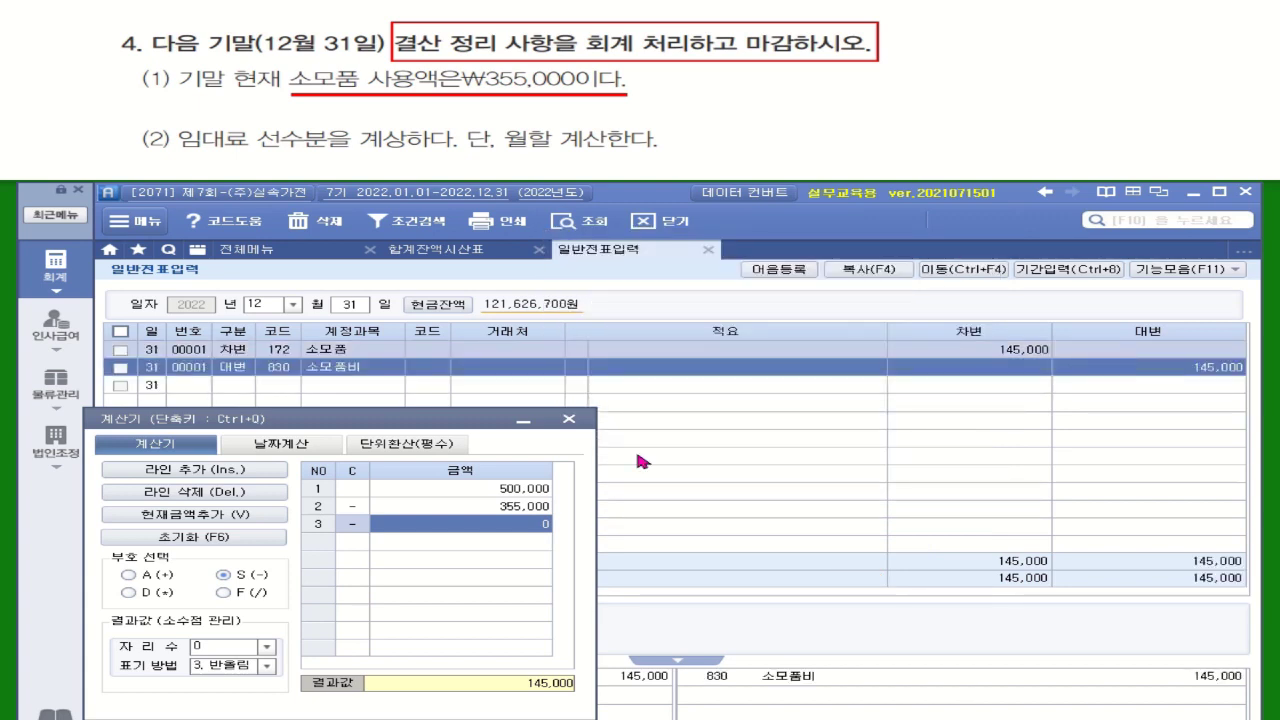
{"action": "left_click", "coordinate": [569, 419]}
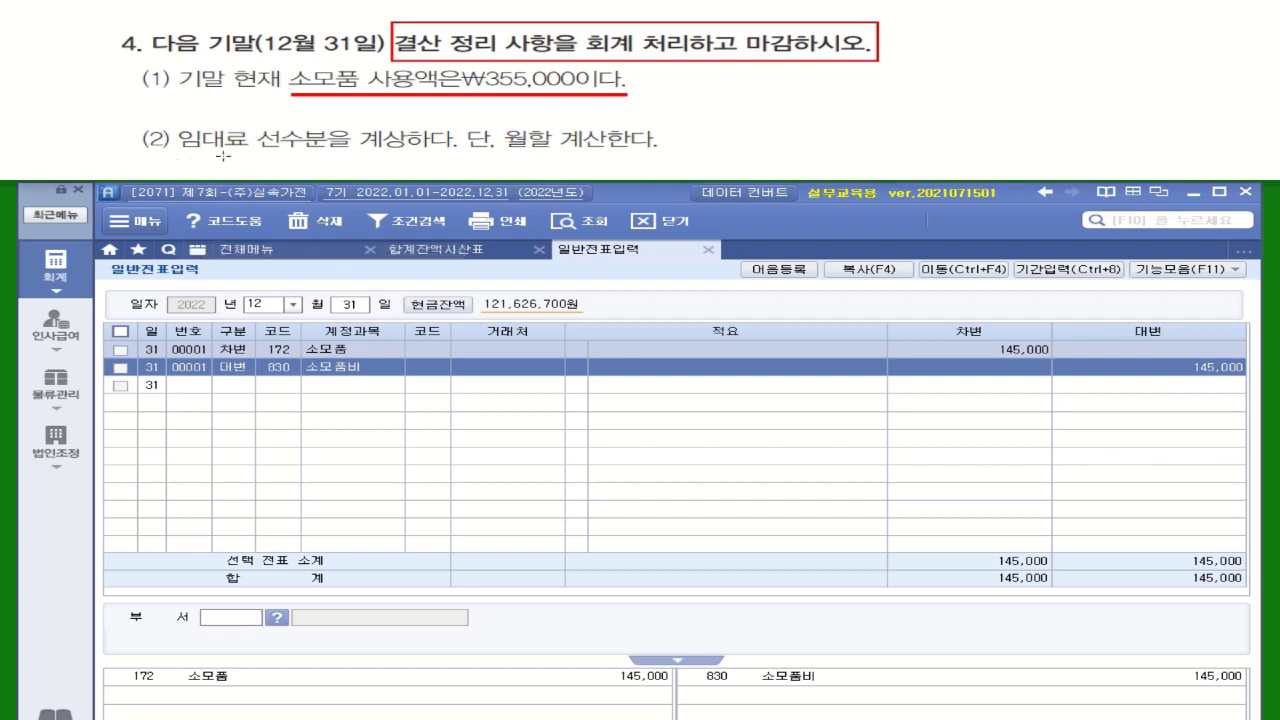
- Refresh the trial balance and check the balances of 소모품 and 소모품비 after the adjusting entry
{"action": "left_click_drag", "start_coordinate": [170, 156], "coordinate": [660, 157]}
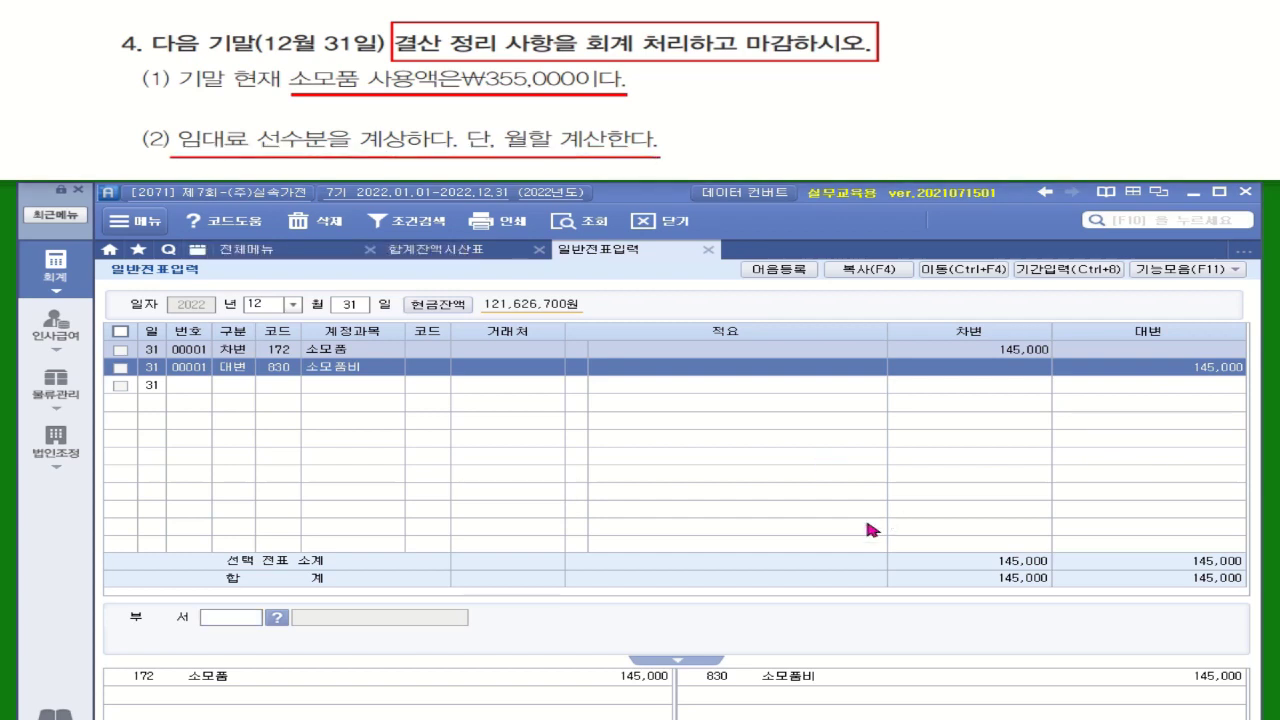
{"action": "left_click", "coordinate": [452, 258]}
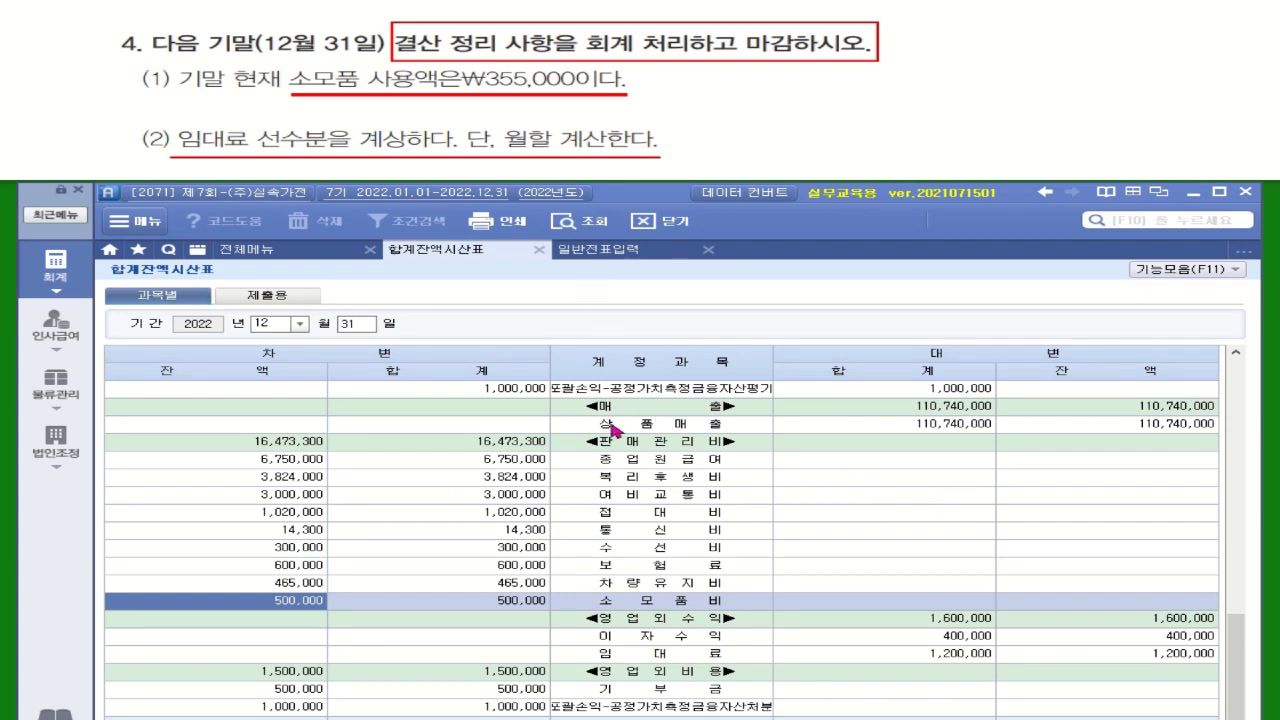
{"action": "left_click", "coordinate": [567, 221]}
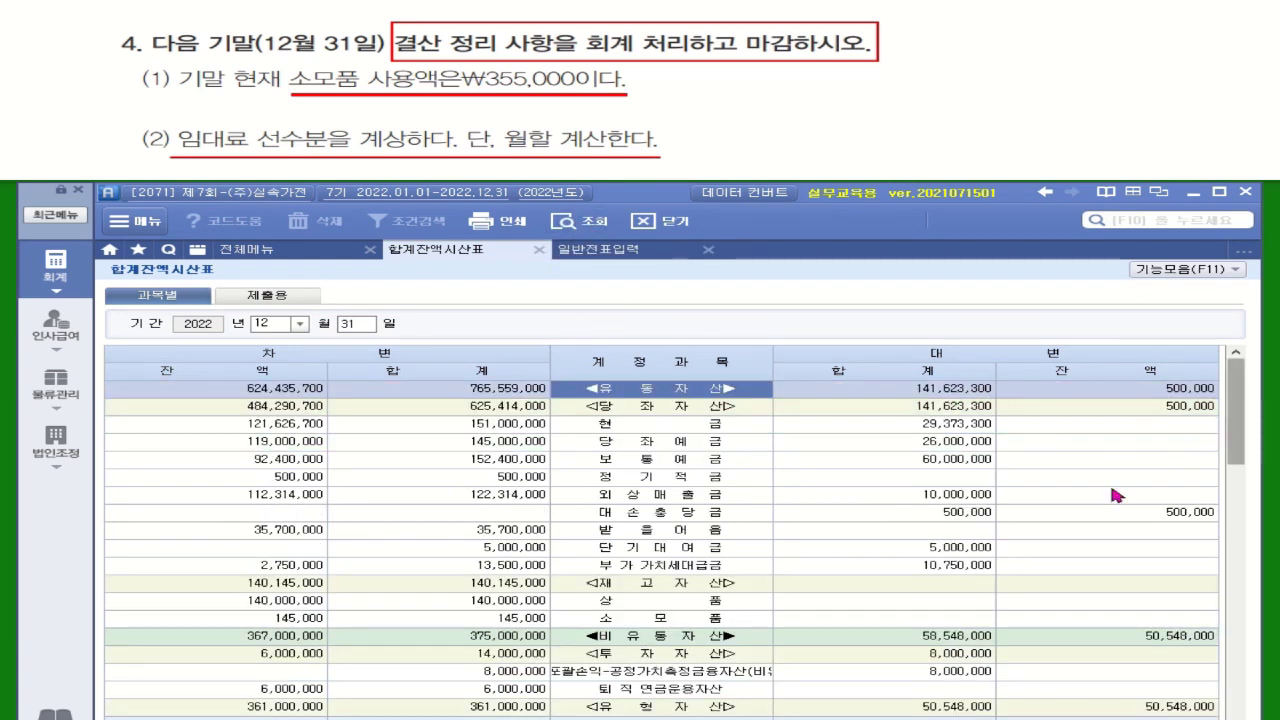
{"action": "left_click", "coordinate": [296, 620]}
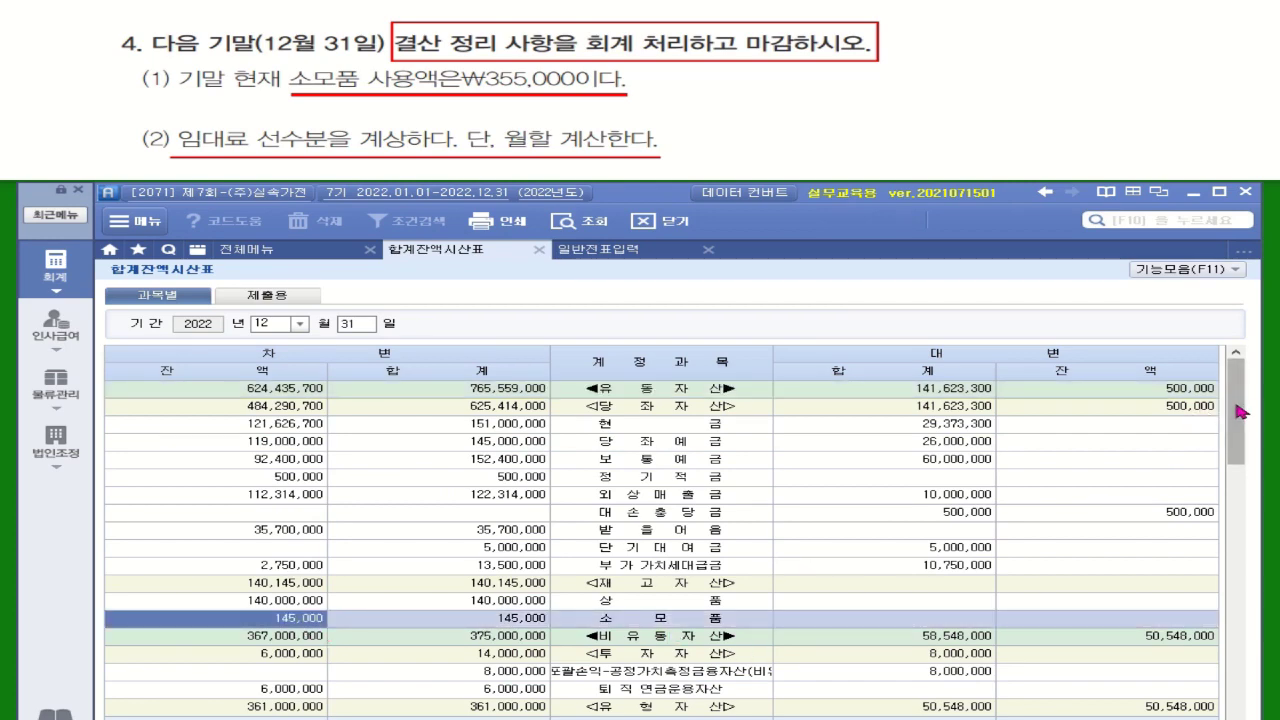
{"action": "left_click_drag", "start_coordinate": [1237, 411], "coordinate": [1248, 663]}
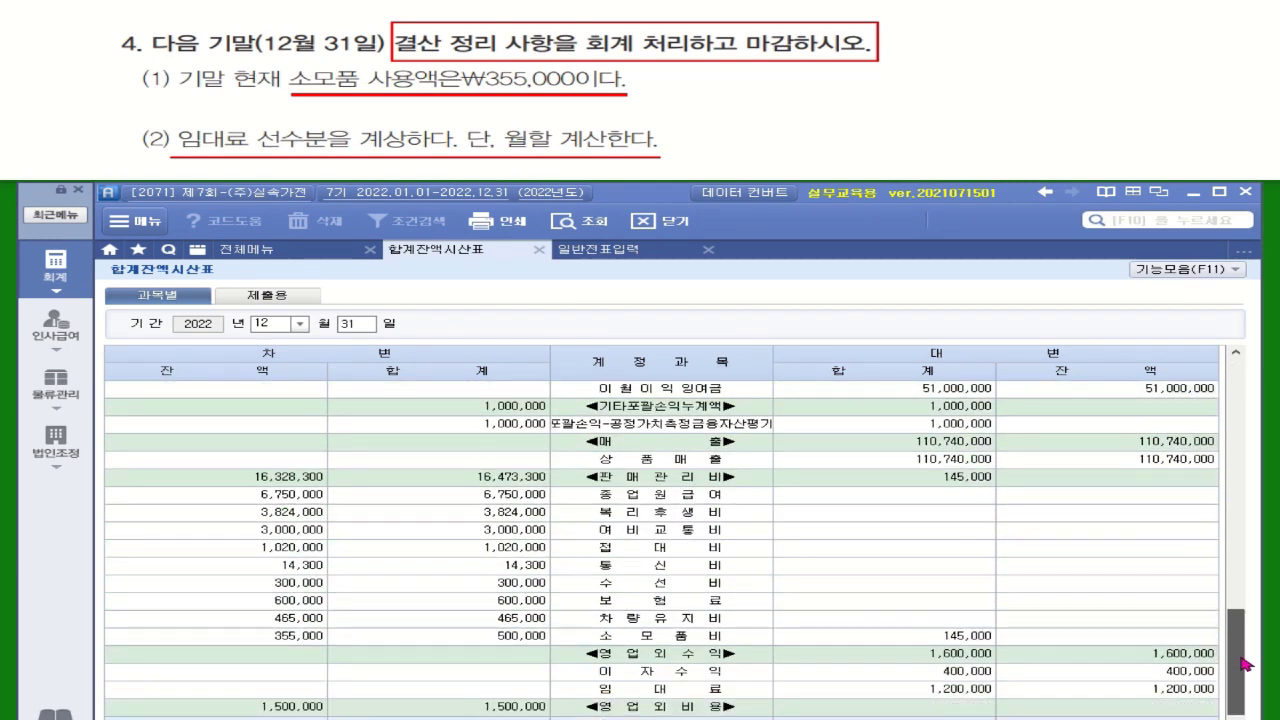
{"action": "left_click", "coordinate": [298, 640]}
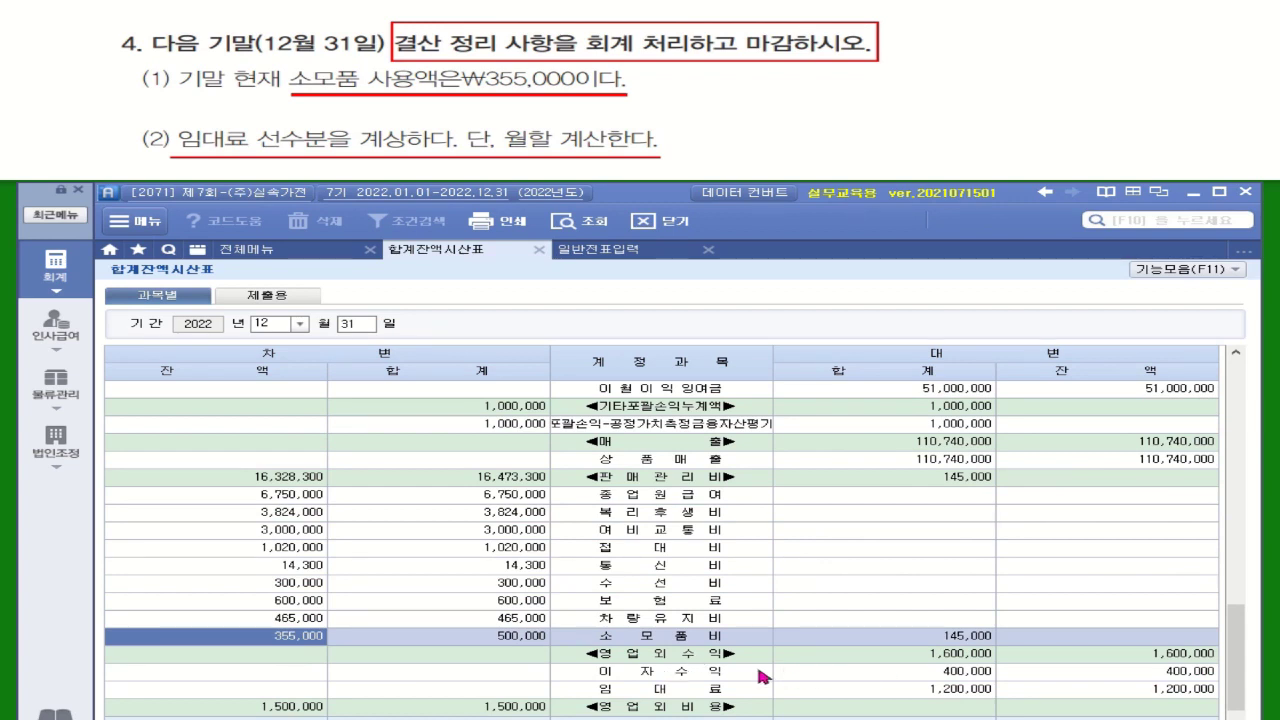
- Open the account ledger for 임대료 from the trial balance and check the rental period and amount received
{"action": "double_click", "coordinate": [968, 695]}
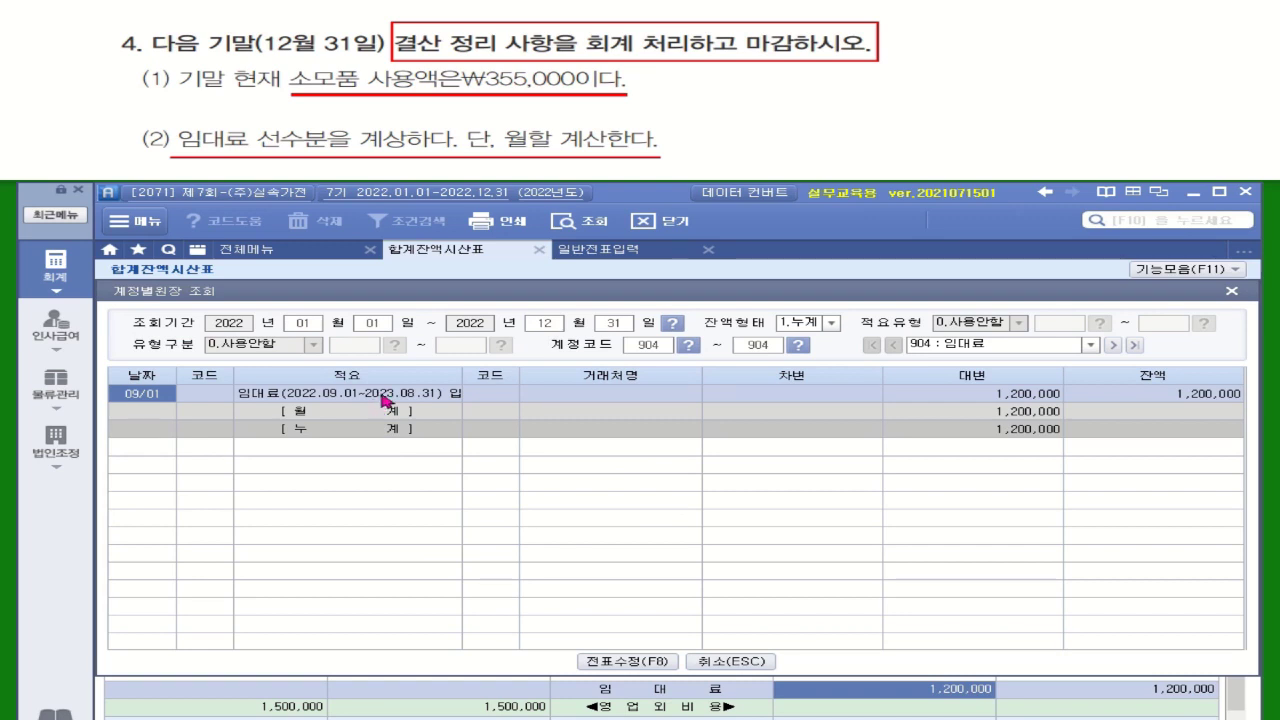
{"action": "left_click", "coordinate": [1020, 398]}
{"action": "right_click", "coordinate": [1020, 403]}
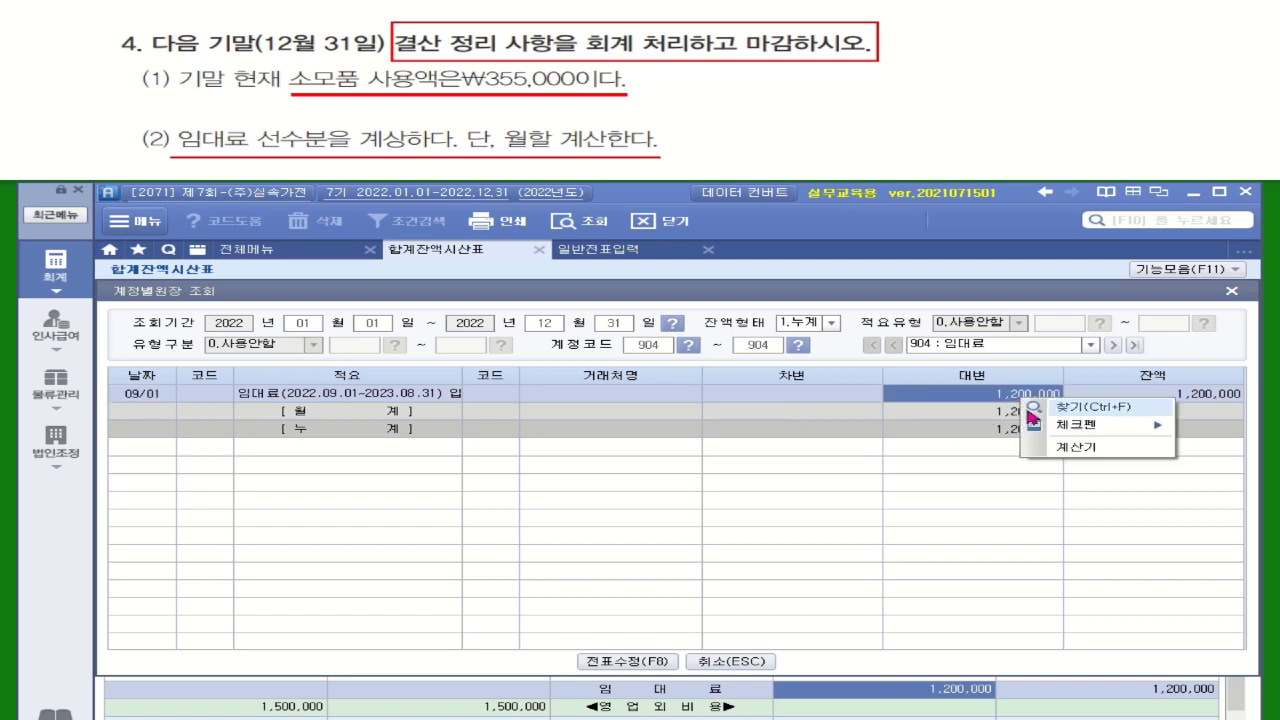
{"action": "left_click", "coordinate": [1075, 450]}
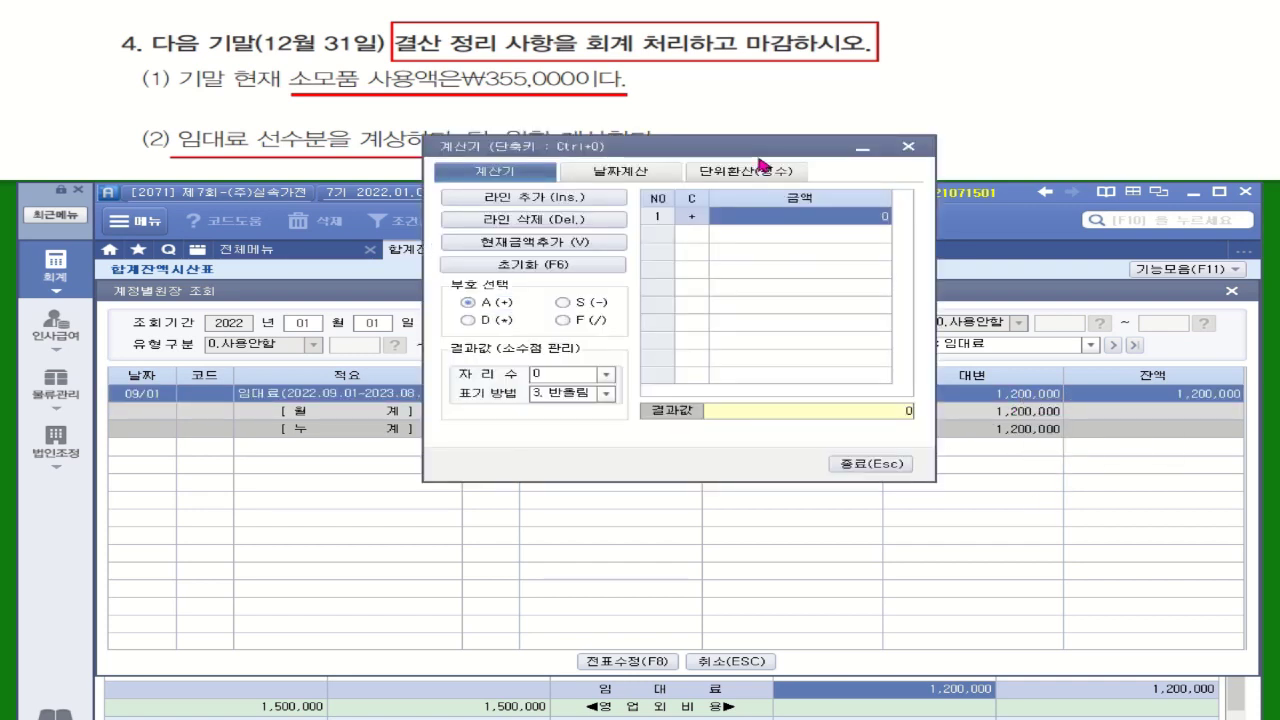
{"action": "left_click_drag", "start_coordinate": [765, 147], "coordinate": [695, 268]}
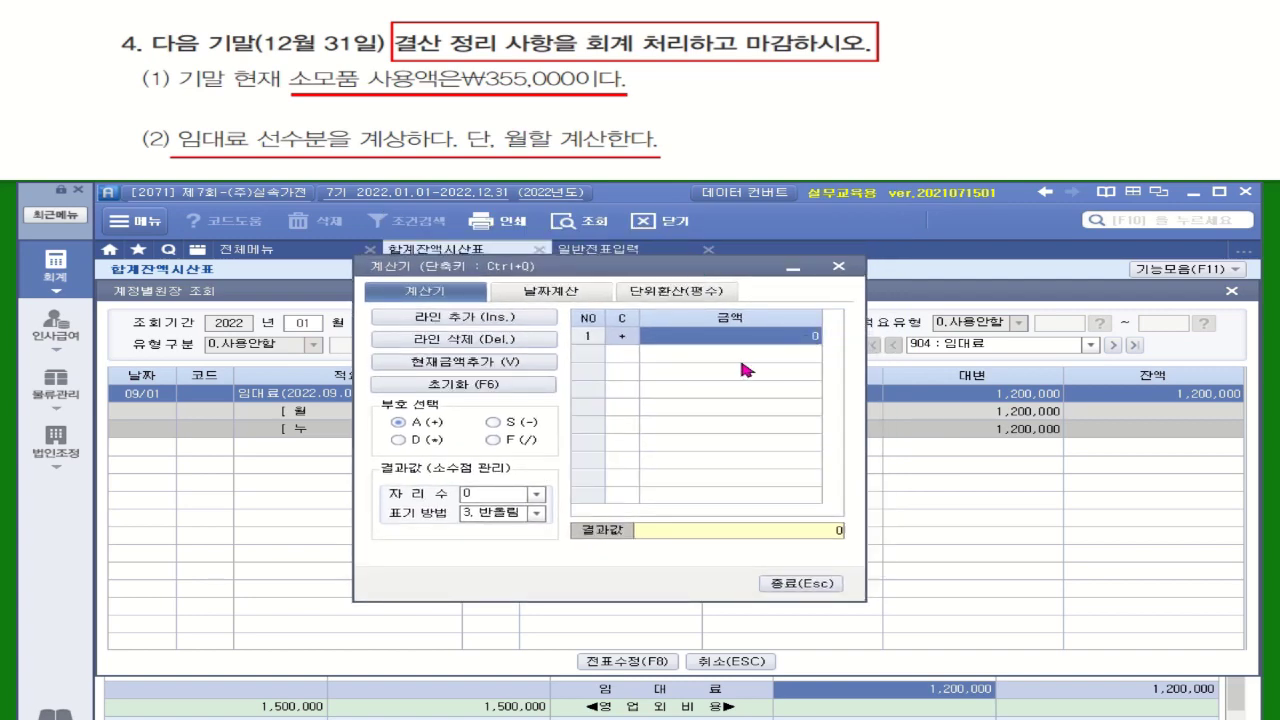
{"action": "left_click", "coordinate": [838, 267]}
- Close the ledger, return to general voucher entry, and start a December 31 debit (차변) line for account 904 임대료
{"action": "left_click", "coordinate": [1234, 292]}
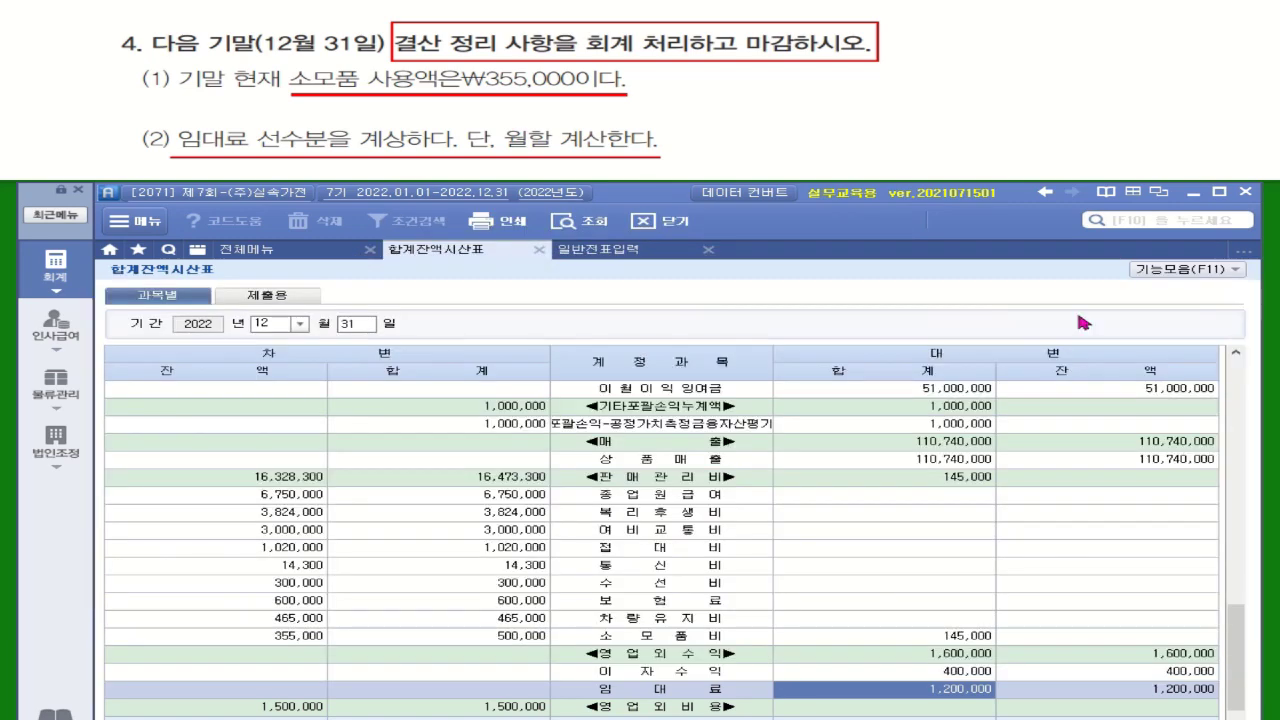
{"action": "left_click", "coordinate": [607, 256]}
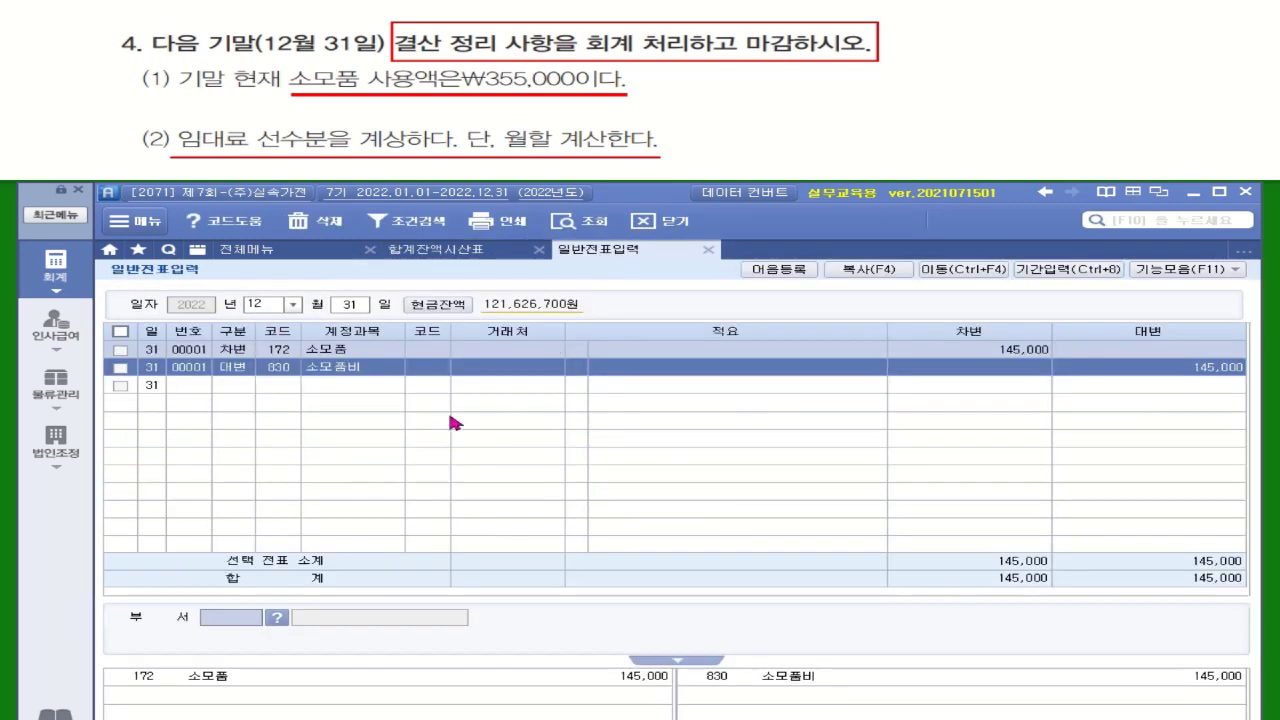
{"action": "left_click", "coordinate": [236, 385]}
{"action": "key", "text": "3"}
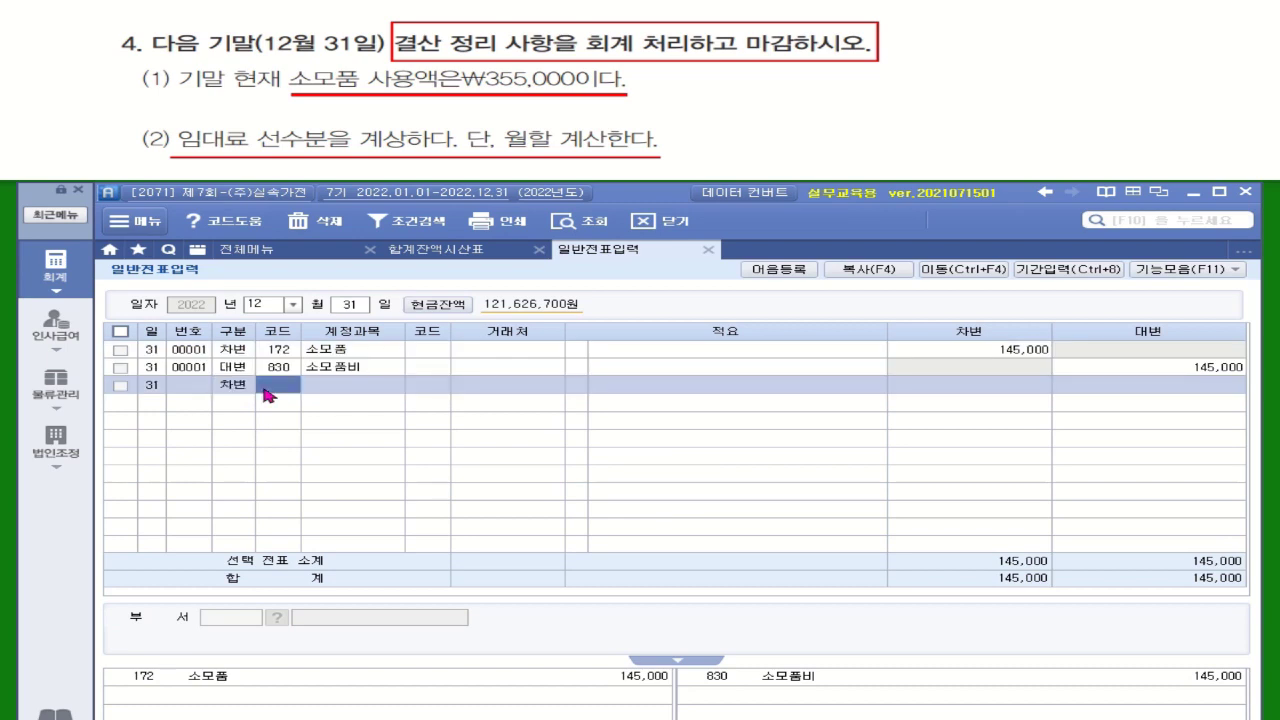
{"action": "type", "text": "임대"}
{"action": "key", "text": "Return"}
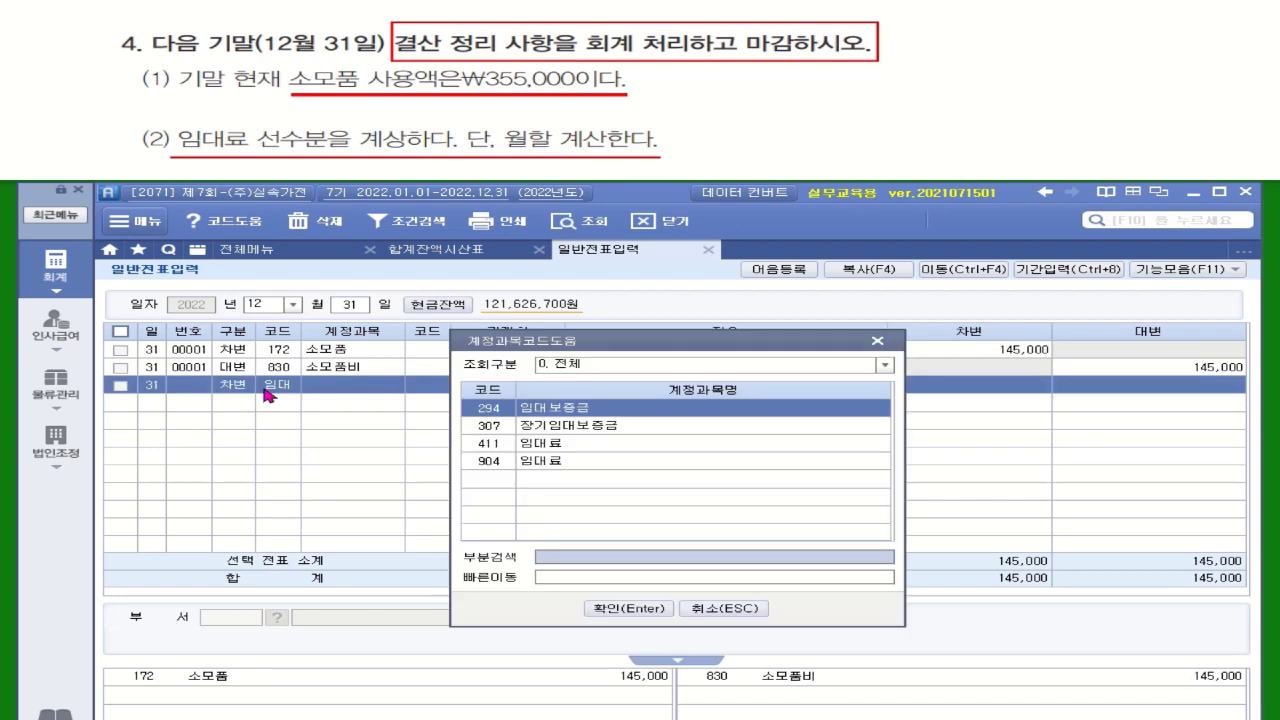
{"action": "left_click", "coordinate": [538, 462]}
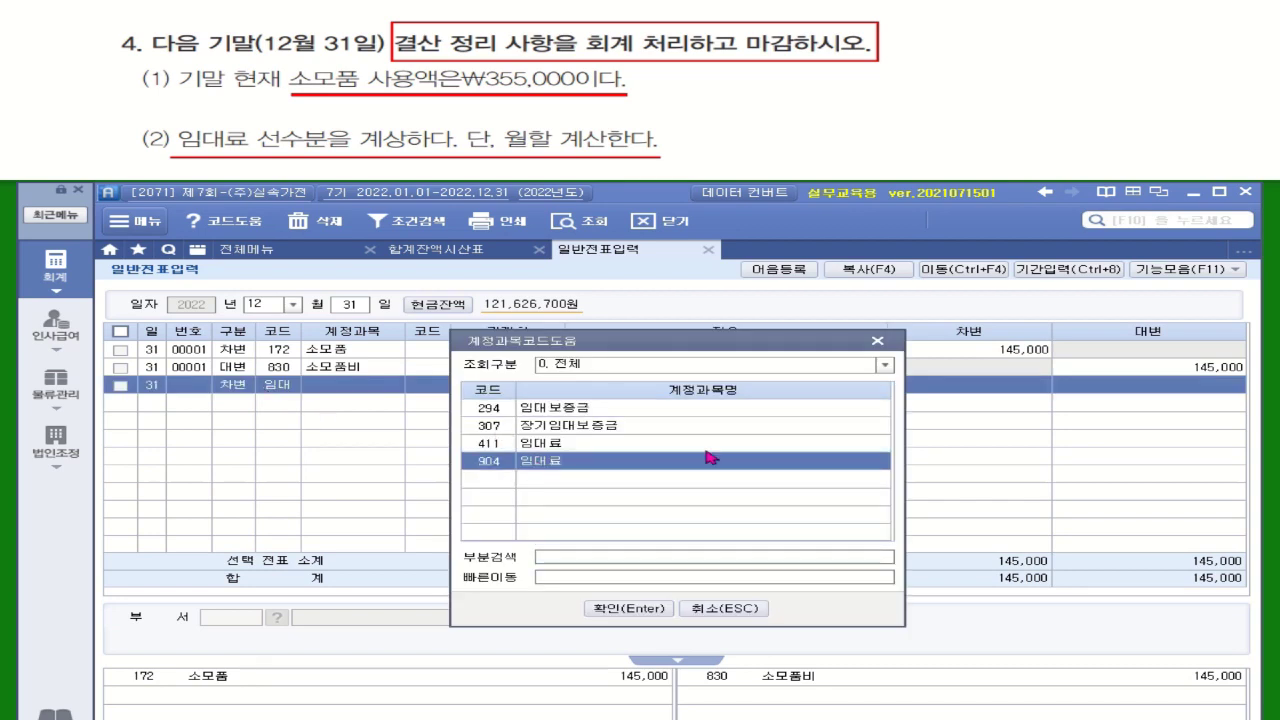
{"action": "double_click", "coordinate": [572, 461]}
- Calculate 1,200,000 / 12 × 8 with the built-in calculator and apply the resulting 800,000 as the debit amount of the 임대료 line
{"action": "left_click", "coordinate": [1030, 392]}
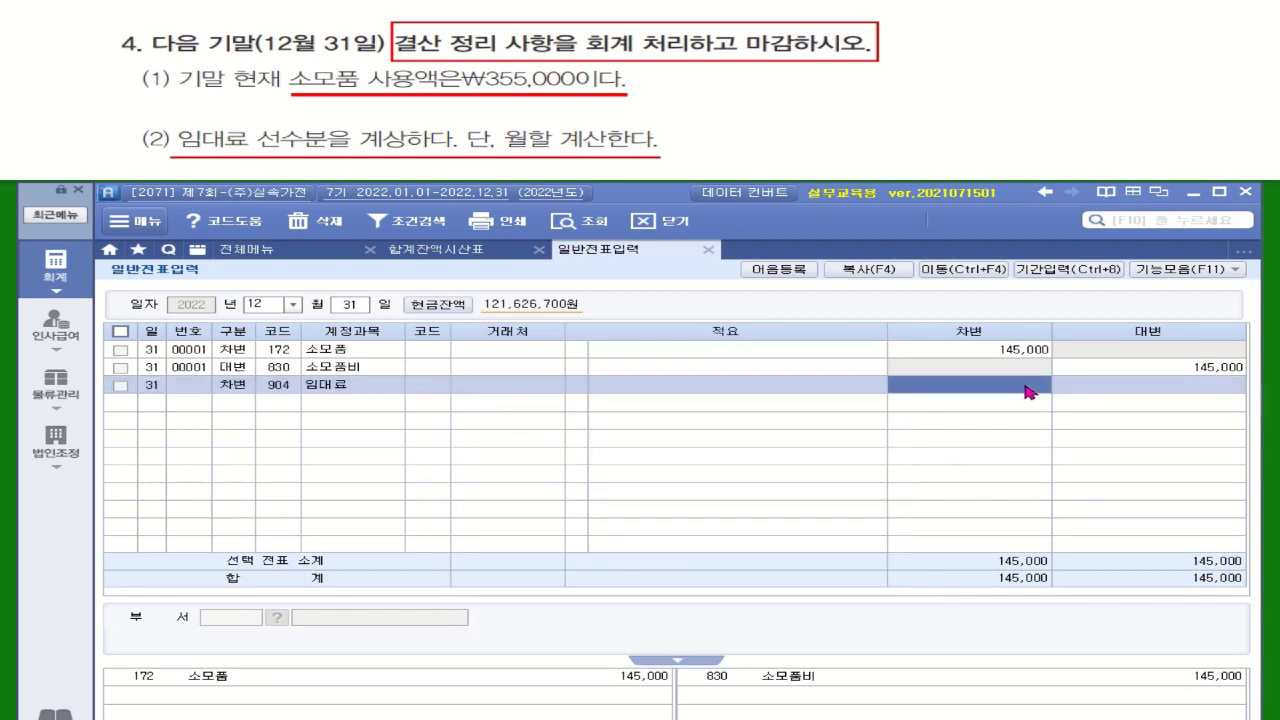
{"action": "right_click", "coordinate": [942, 390]}
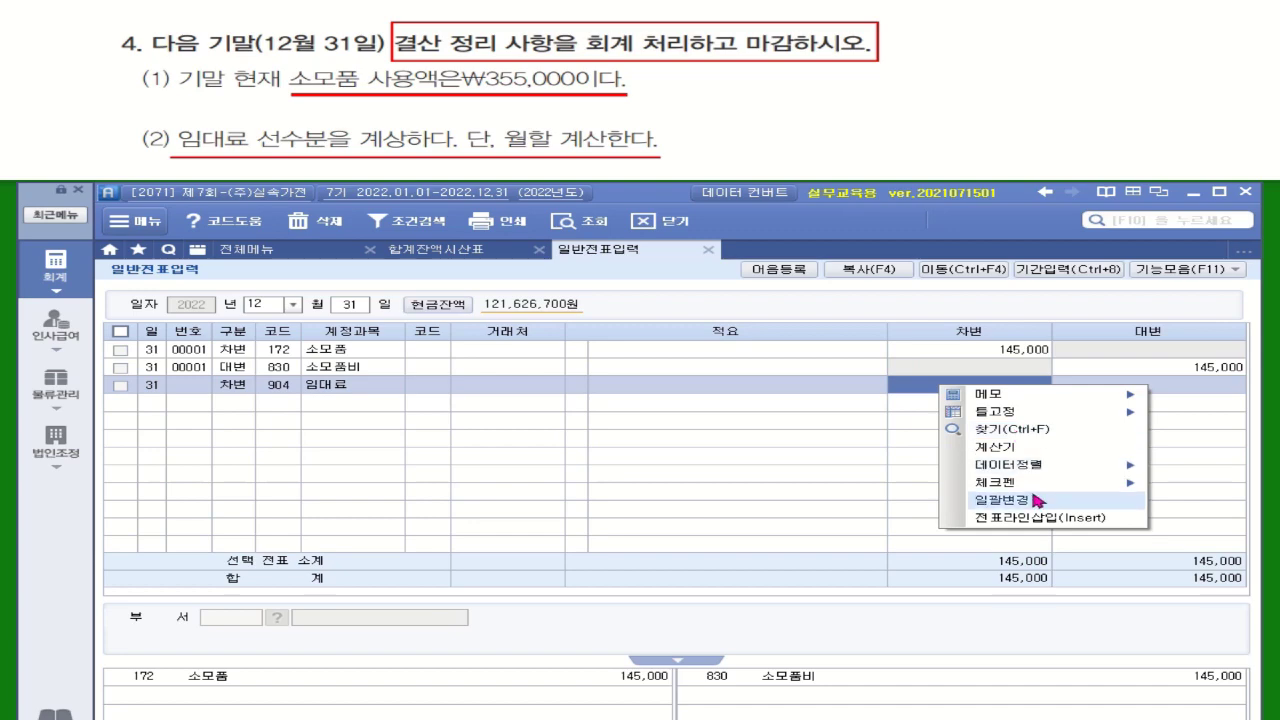
{"action": "left_click", "coordinate": [1000, 446]}
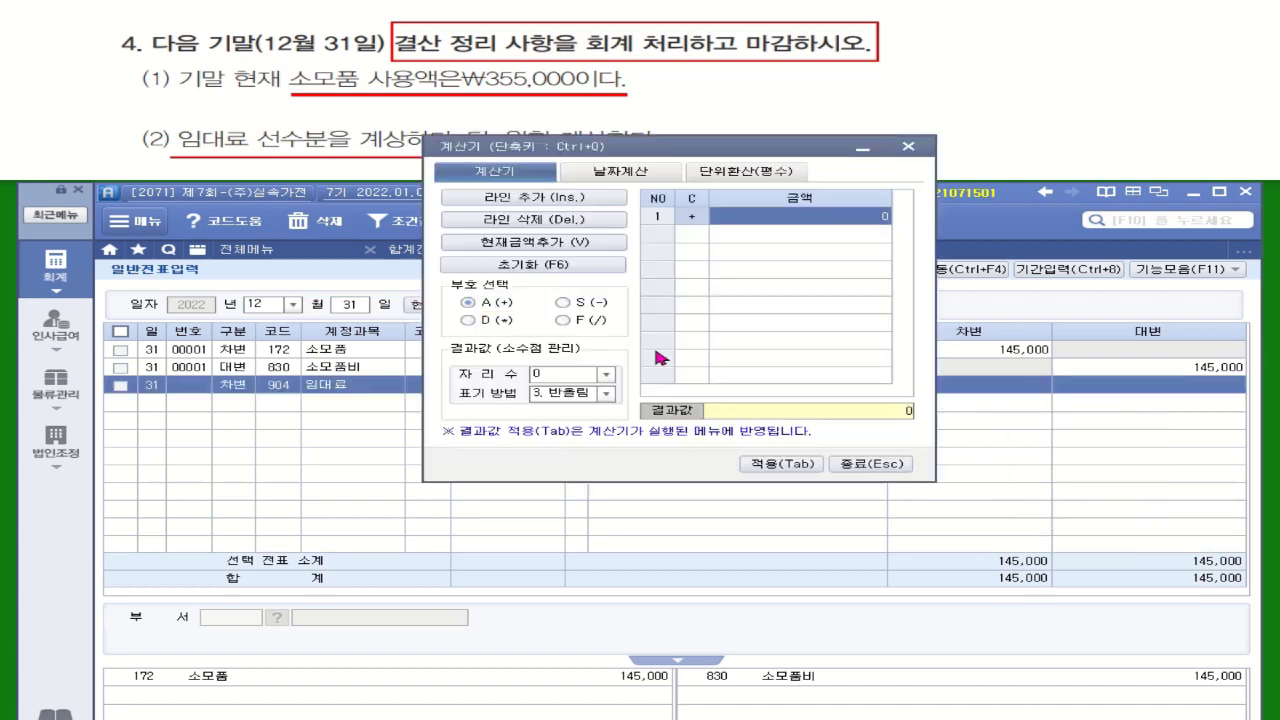
{"action": "left_click_drag", "start_coordinate": [680, 148], "coordinate": [611, 363]}
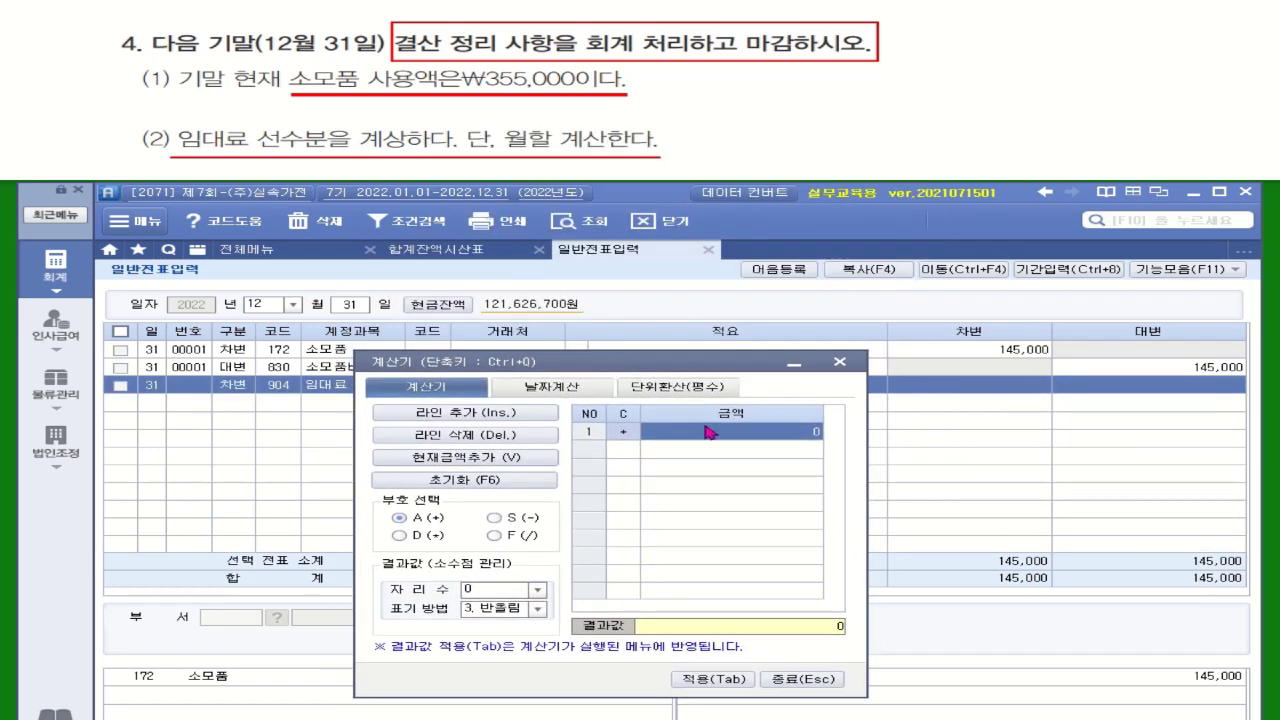
{"action": "type", "text": "1200000"}
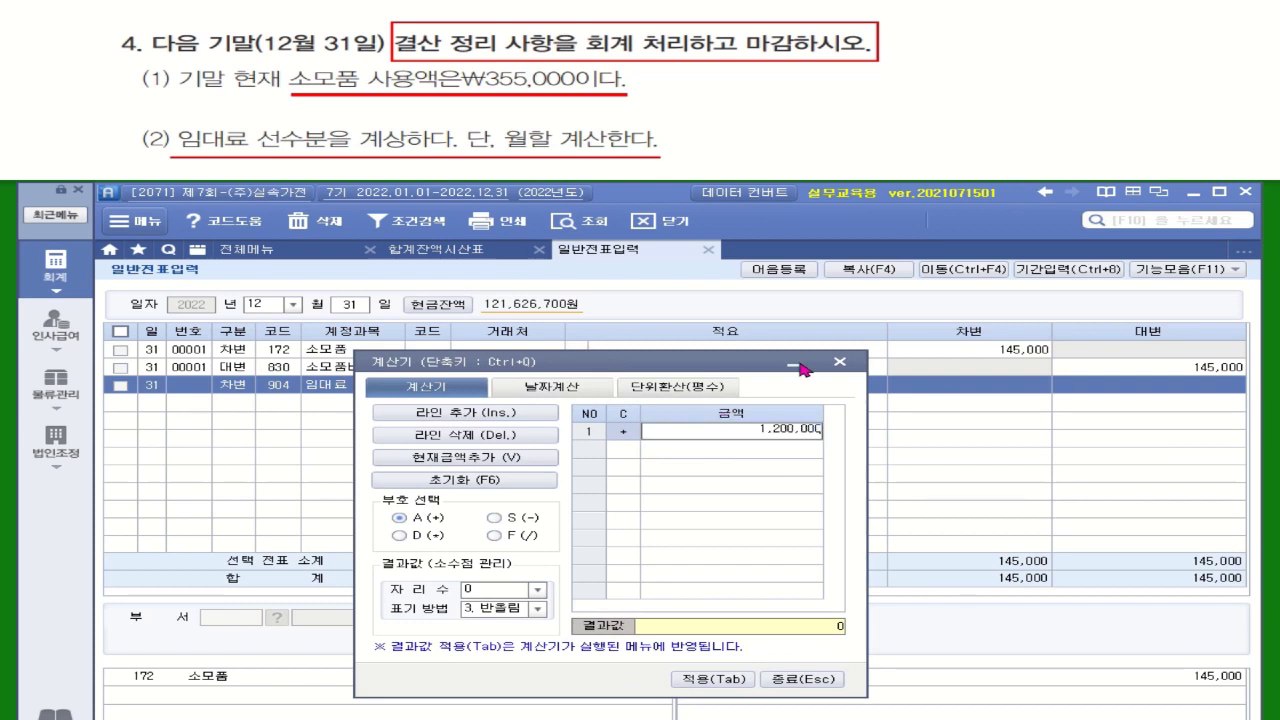
{"action": "key", "text": "Return"}
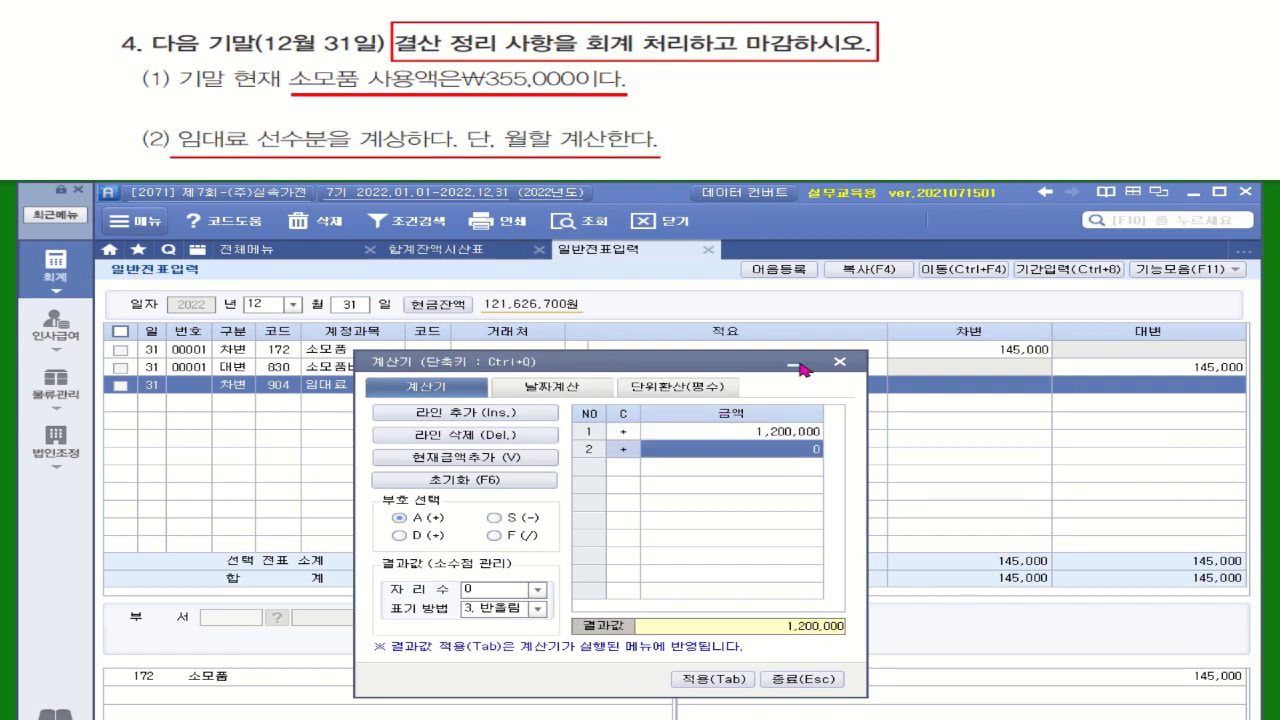
{"action": "left_click", "coordinate": [527, 537]}
{"action": "type", "text": "12"}
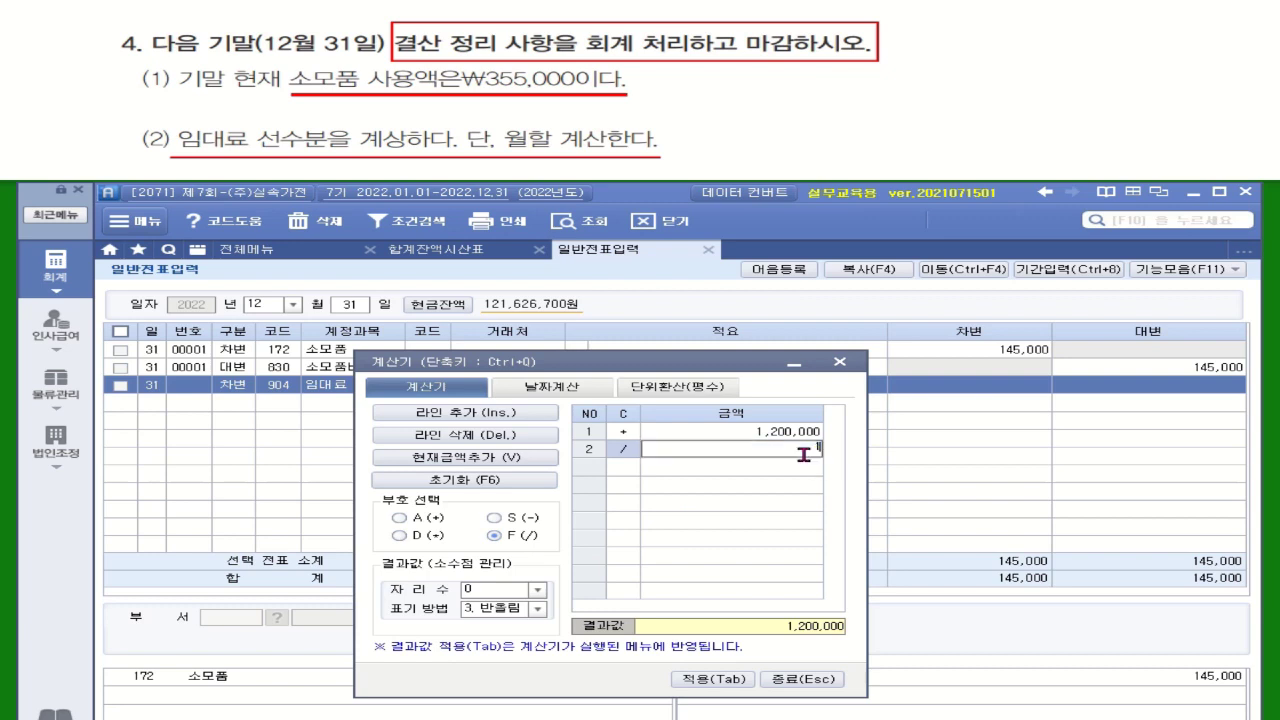
{"action": "key", "text": "Return"}
{"action": "left_click", "coordinate": [414, 537]}
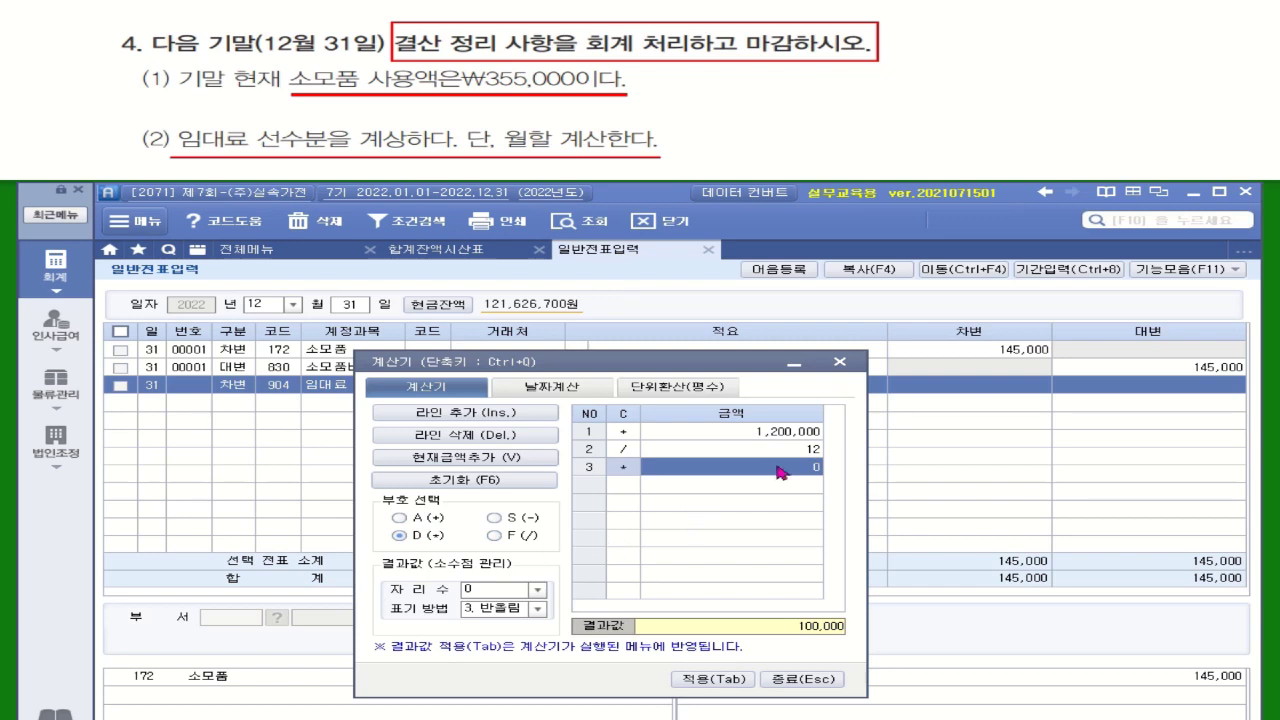
{"action": "type", "text": "8"}
{"action": "key", "text": "asterisk"}
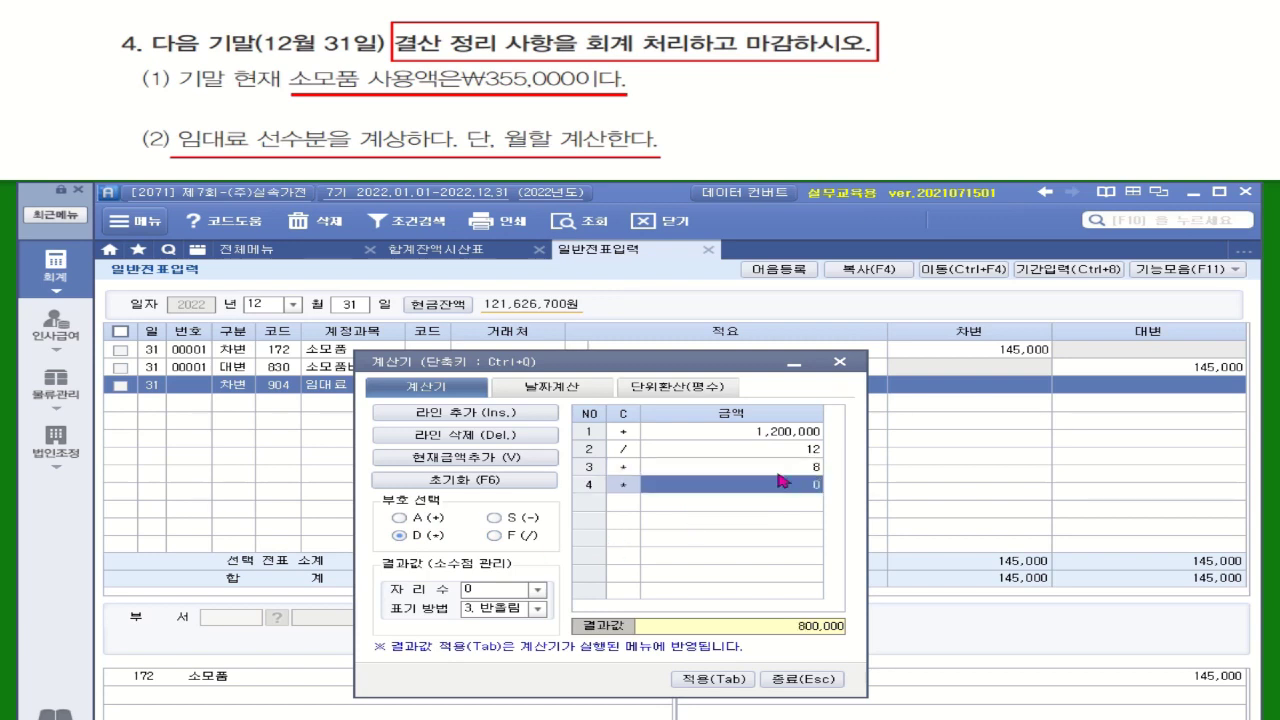
{"action": "left_click", "coordinate": [744, 678]}
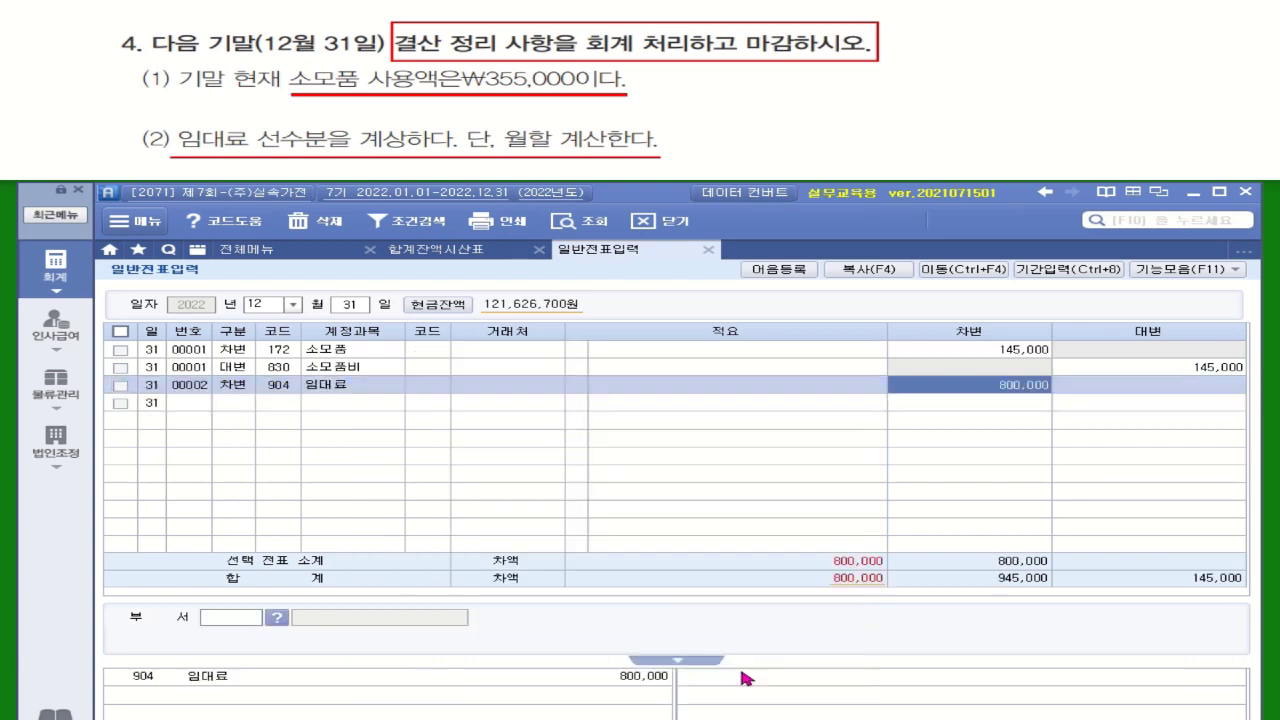
- Enter a credit (대변) line for account 263 선수수익 with an amount of 800,000
{"action": "left_click", "coordinate": [238, 409]}
{"action": "type", "text": "4"}
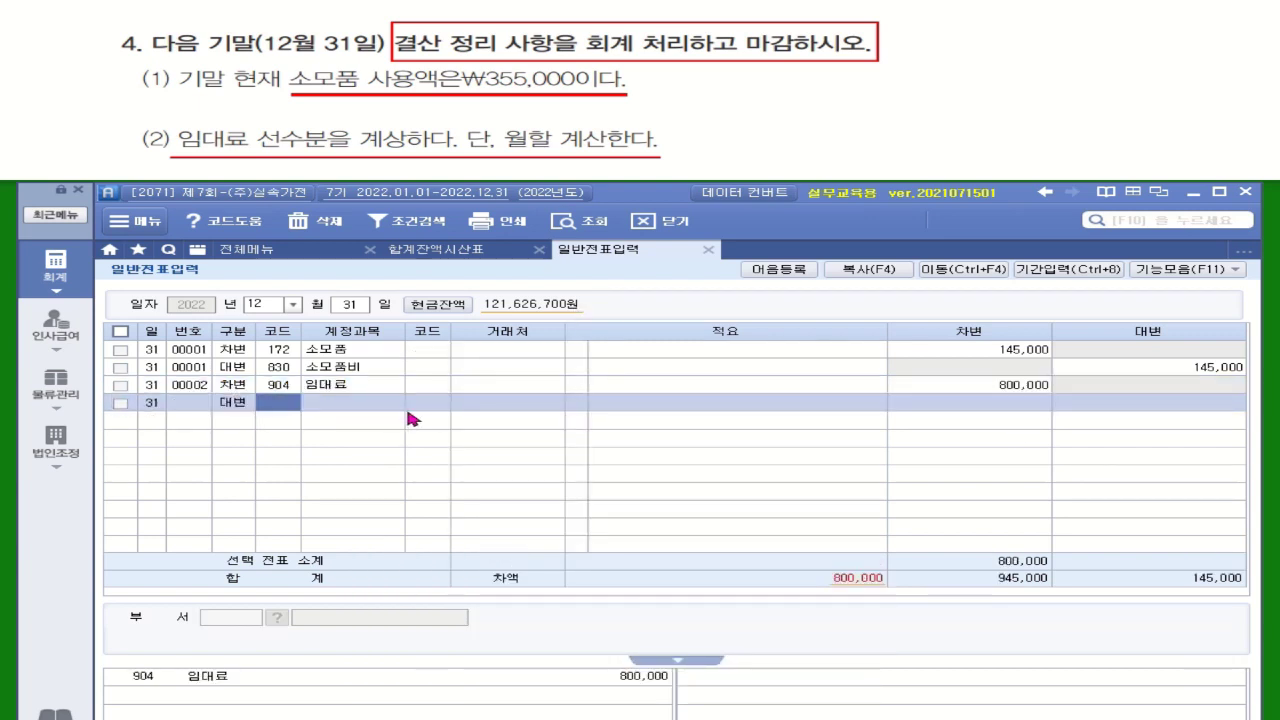
{"action": "type", "text": "선수"}
{"action": "key", "text": "Return"}
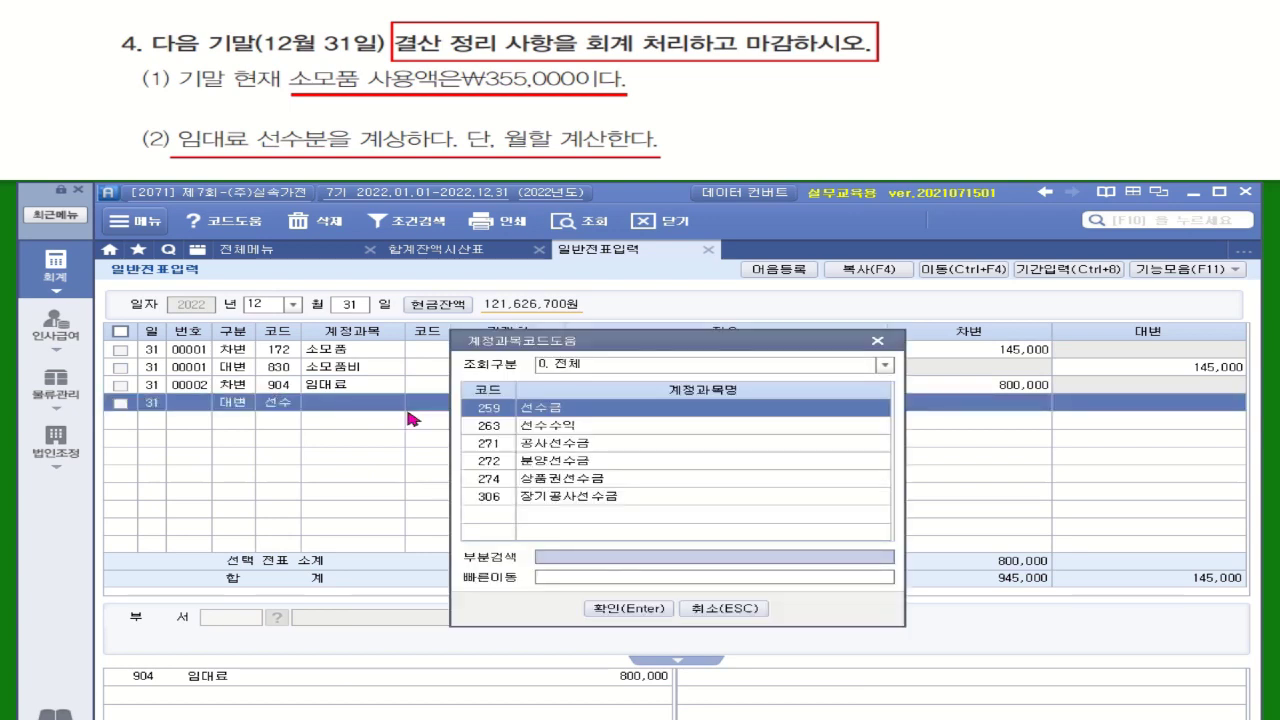
{"action": "key", "text": "Down"}
{"action": "key", "text": "Return"}
{"action": "left_click", "coordinate": [1137, 409]}
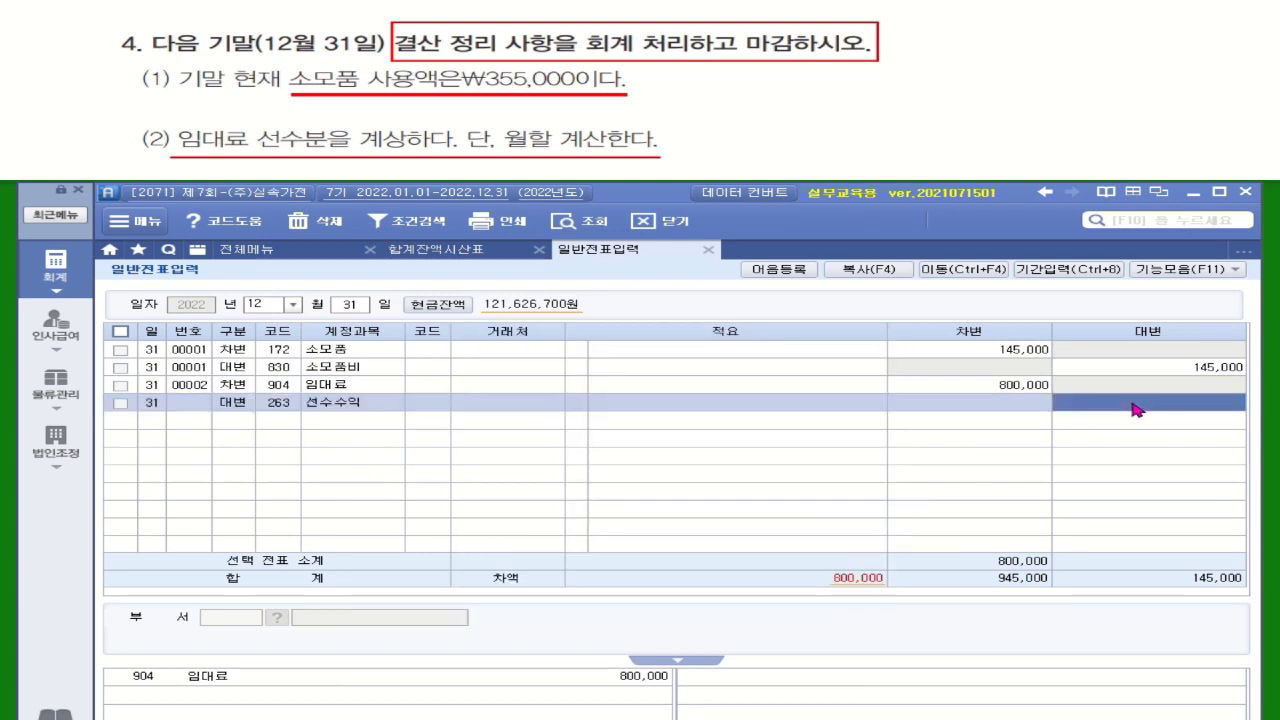
{"action": "type", "text": "8000000"}
{"action": "key", "text": "Return"}
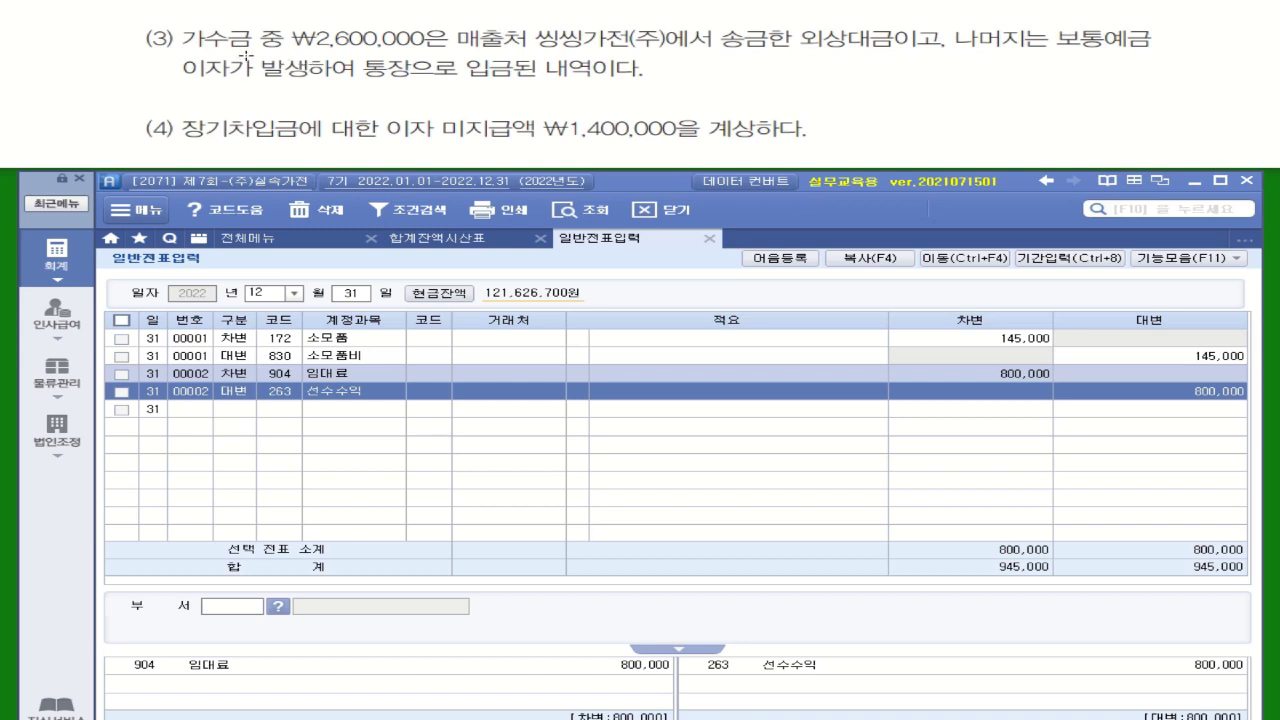
- Refresh the trial balance and check the balance of 가수금 among the current liabilities
{"action": "mouse_move", "coordinate": [288, 21]}
{"action": "left_mouse_down"}
{"action": "mouse_move", "coordinate": [310, 40]}
{"action": "mouse_move", "coordinate": [949, 53]}
{"action": "left_mouse_up"}
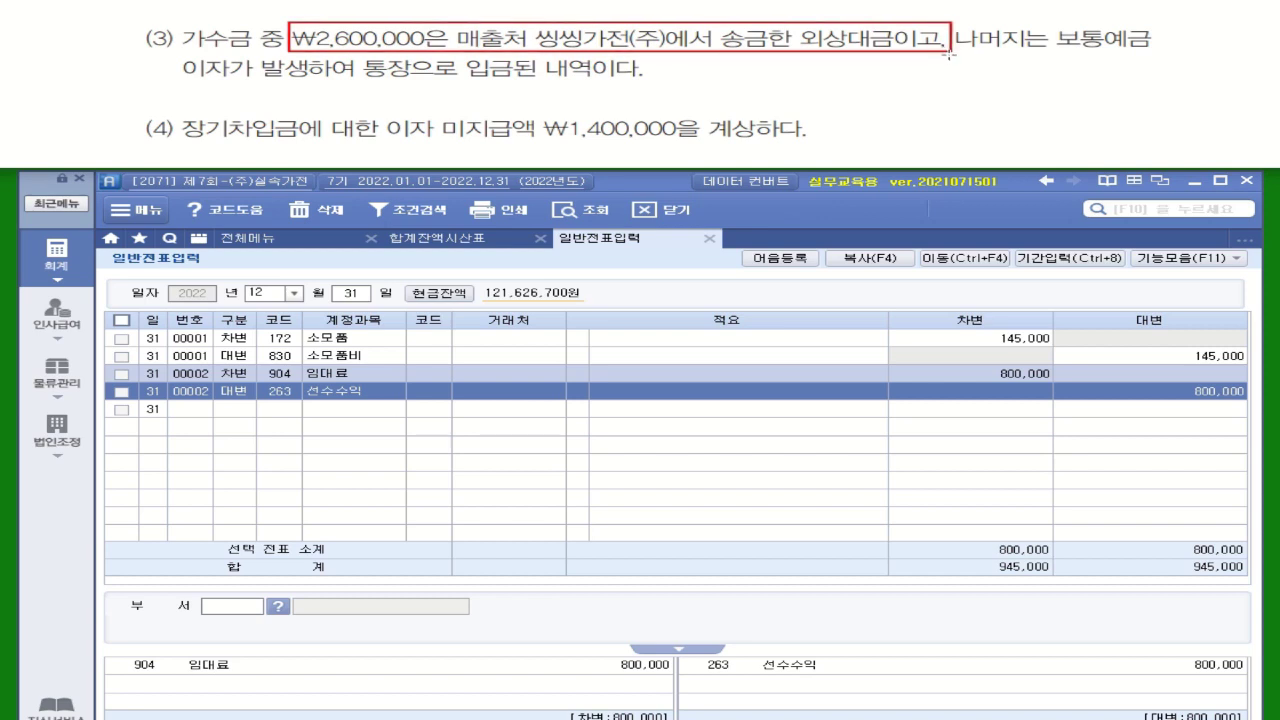
{"action": "left_click", "coordinate": [455, 243]}
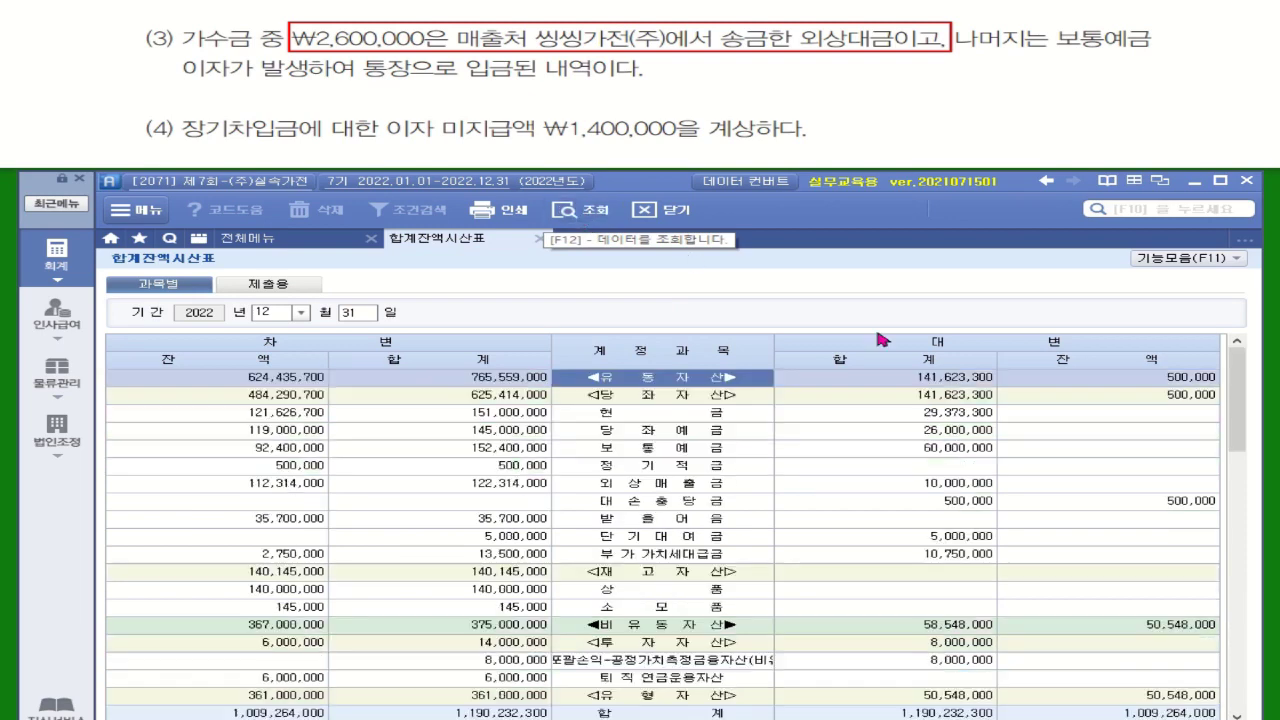
{"action": "left_click_drag", "start_coordinate": [1237, 398], "coordinate": [1247, 499]}
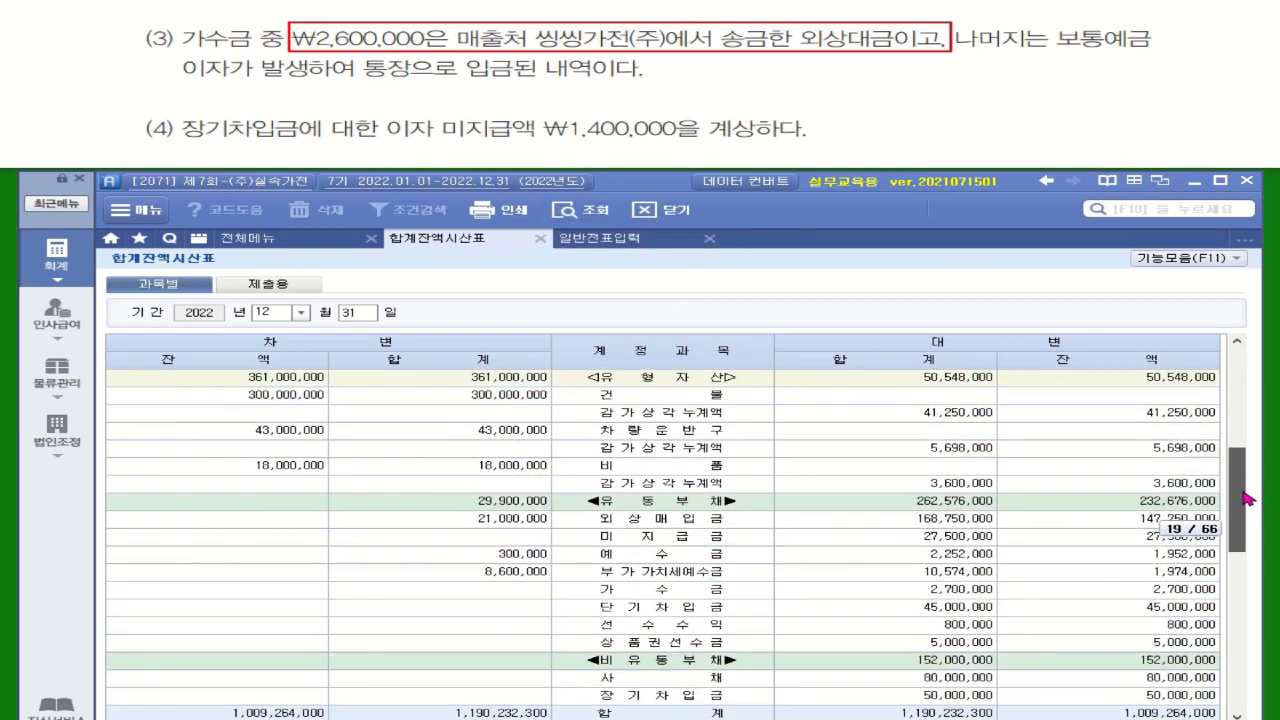
{"action": "left_click", "coordinate": [1183, 591]}
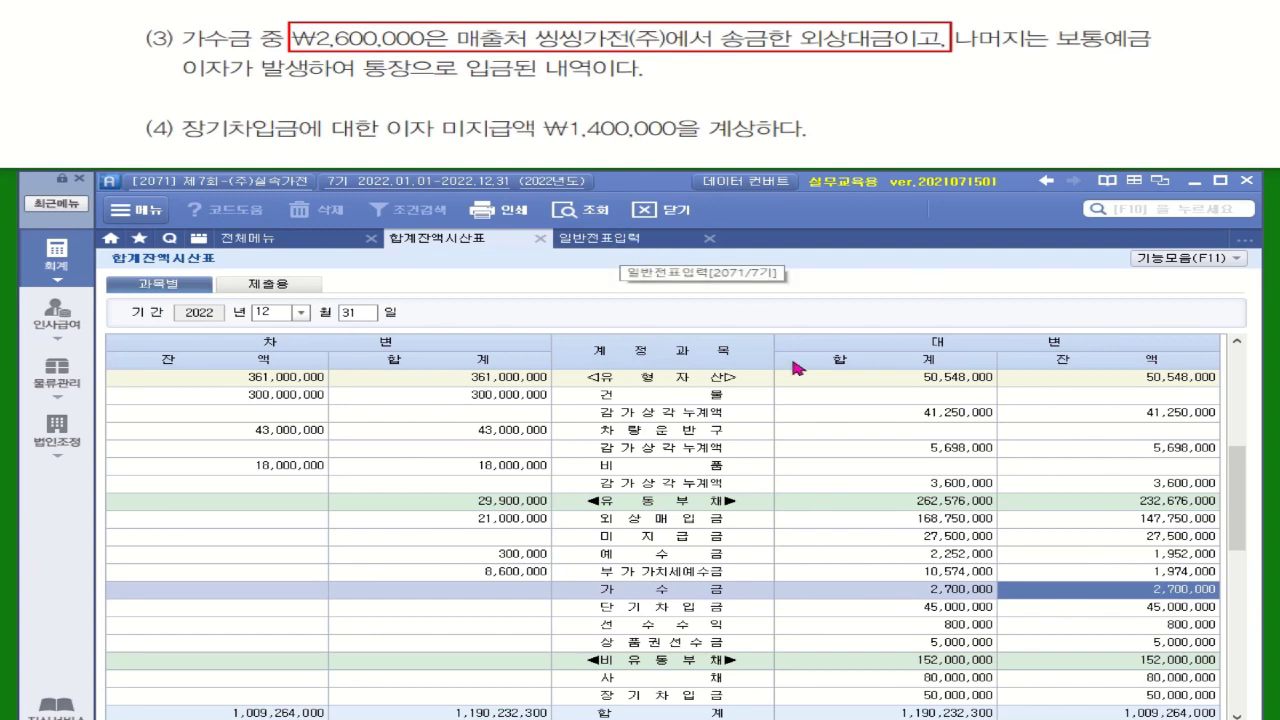
- Return to general voucher entry and enter a debit (차변) line for account 257 가수금 with an amount of 2,700,000
{"action": "left_click", "coordinate": [604, 250]}
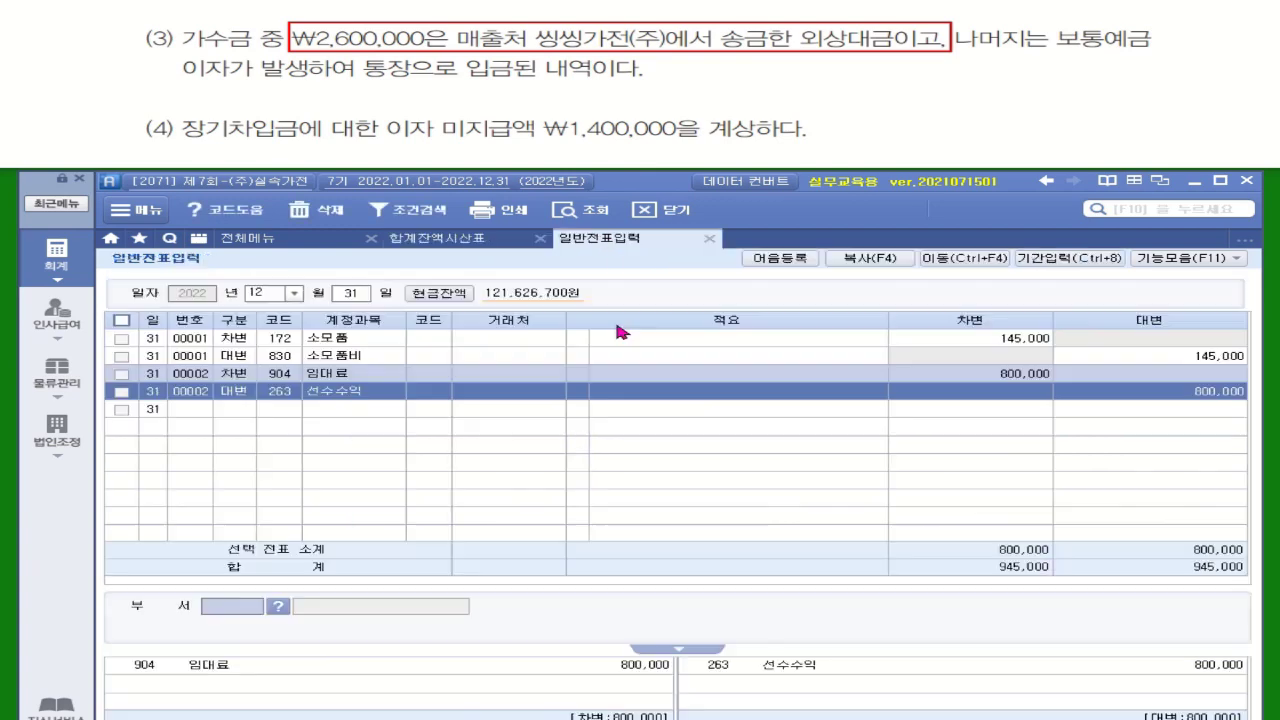
{"action": "left_click", "coordinate": [250, 410]}
{"action": "type", "text": "3"}
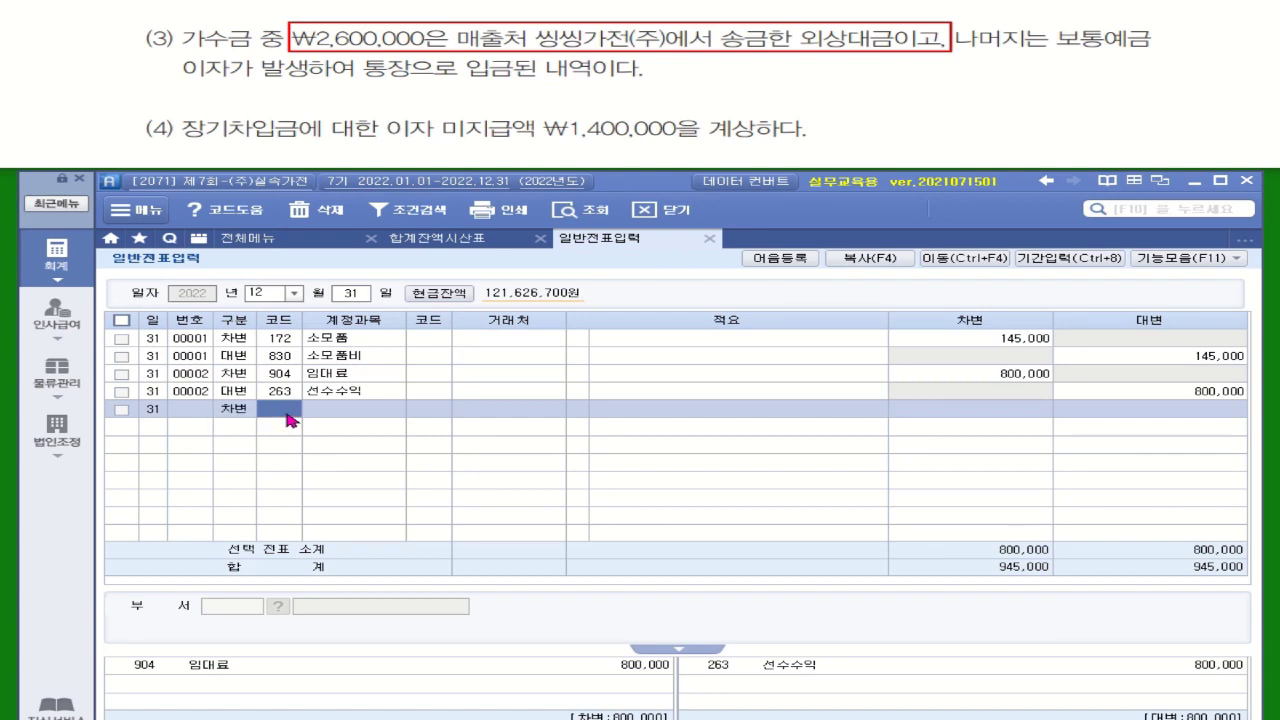
{"action": "type", "text": "257"}
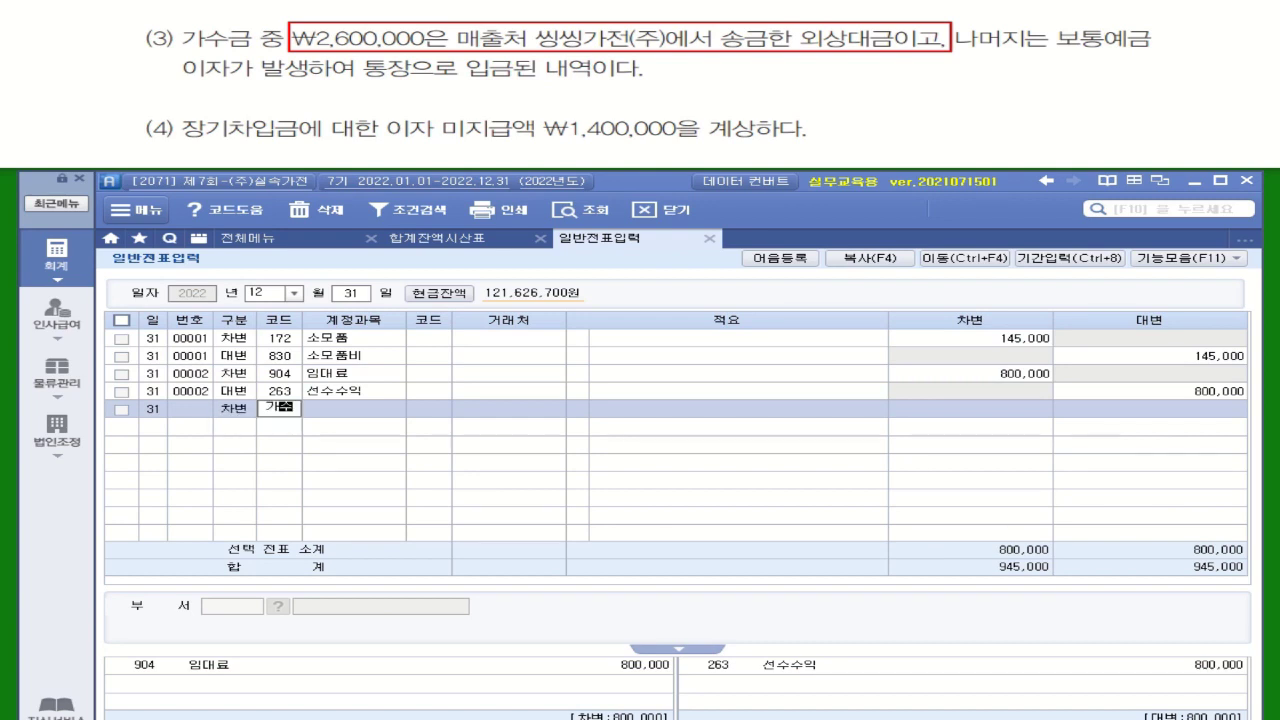
{"action": "key", "text": "Return"}
{"action": "key", "text": "Return"}
{"action": "key", "text": "Return"}
{"action": "key", "text": "Return"}
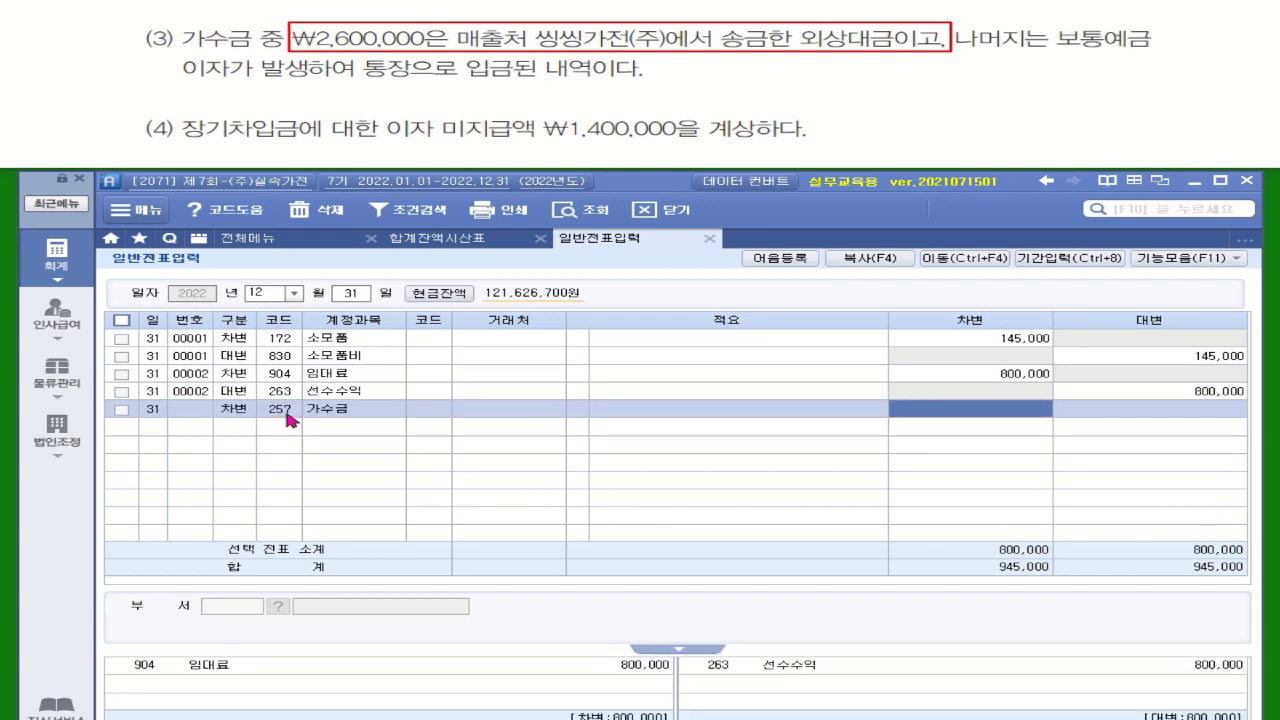
{"action": "type", "text": "2700000"}
{"action": "key", "text": "Return"}
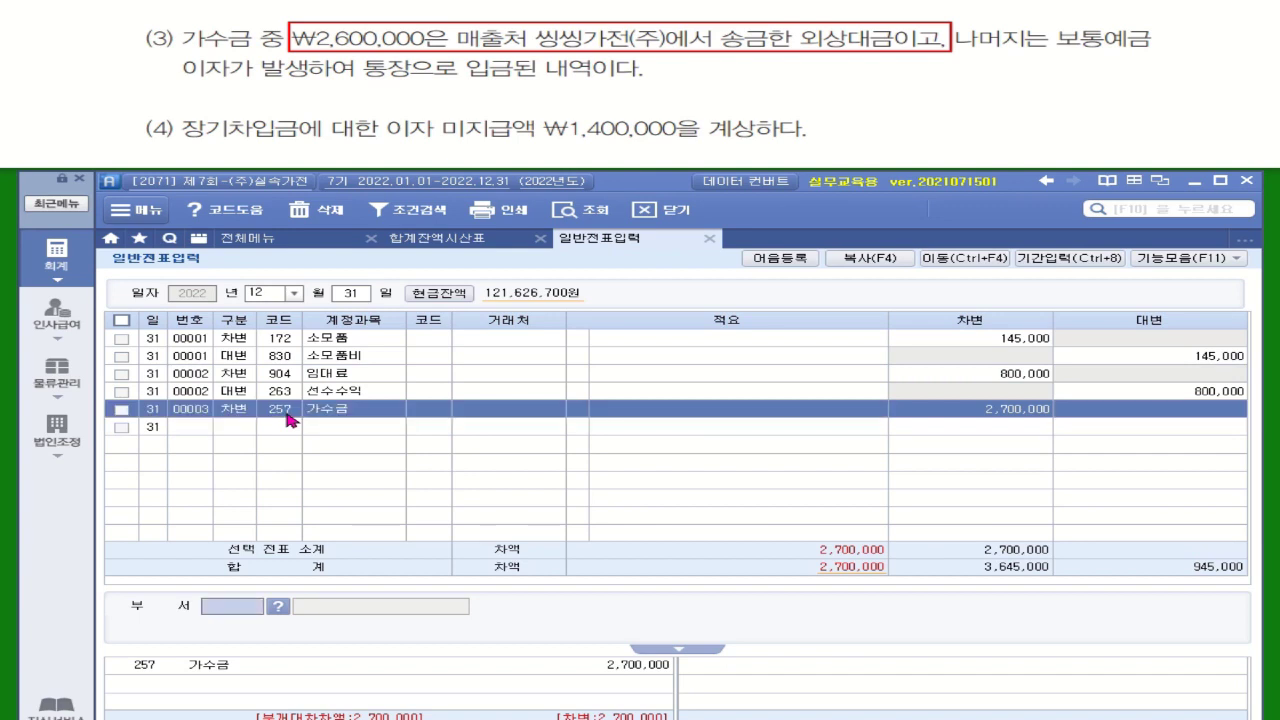
- Enter a credit (대변) line for account 108 외상매출금 with 거래처 씽씽가전(주) and an amount of 2,600,000
{"action": "key", "text": "Return"}
{"action": "type", "text": "4"}
{"action": "key", "text": "Return"}
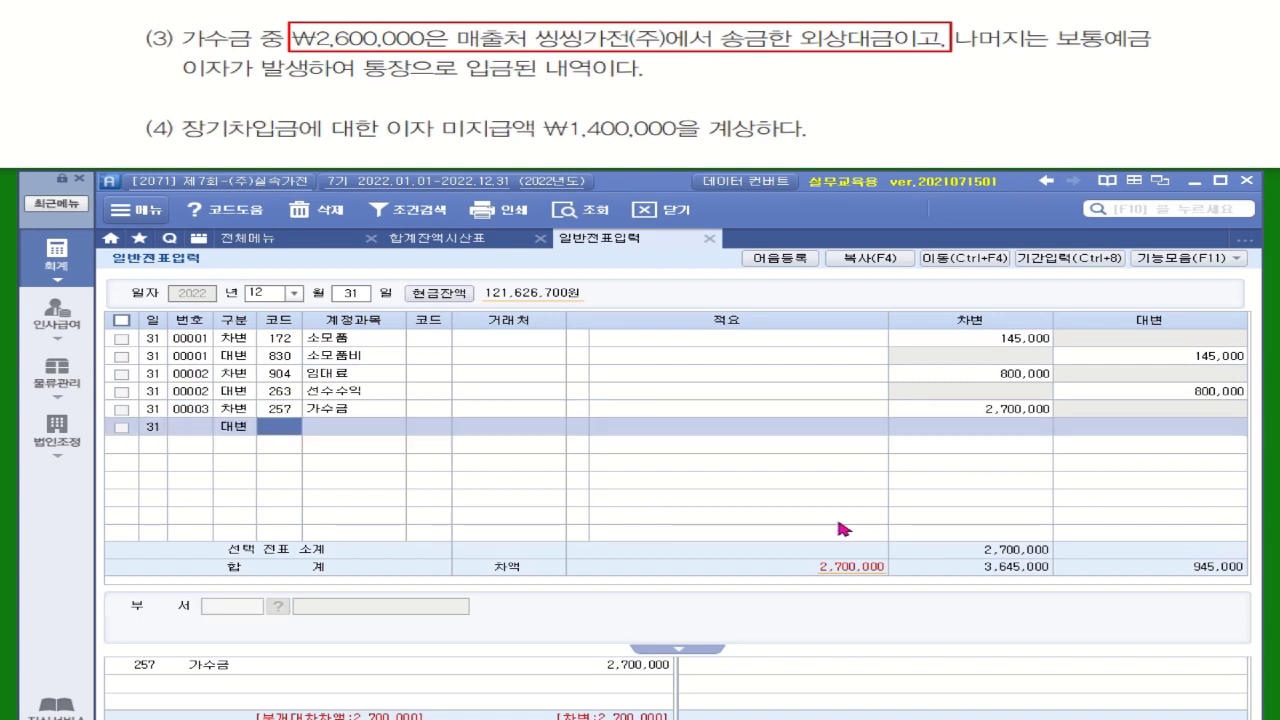
{"action": "type", "text": "108"}
{"action": "key", "text": "Return"}
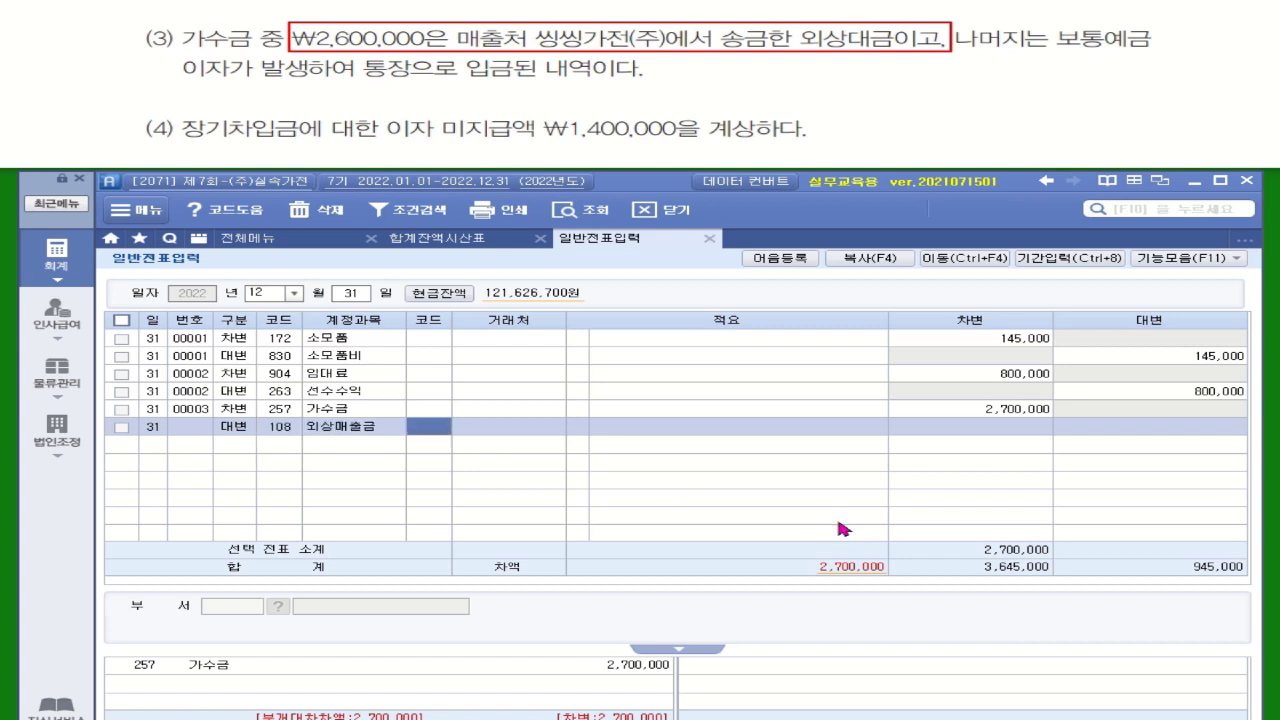
{"action": "type", "text": "씽"}
{"action": "key", "text": "Return"}
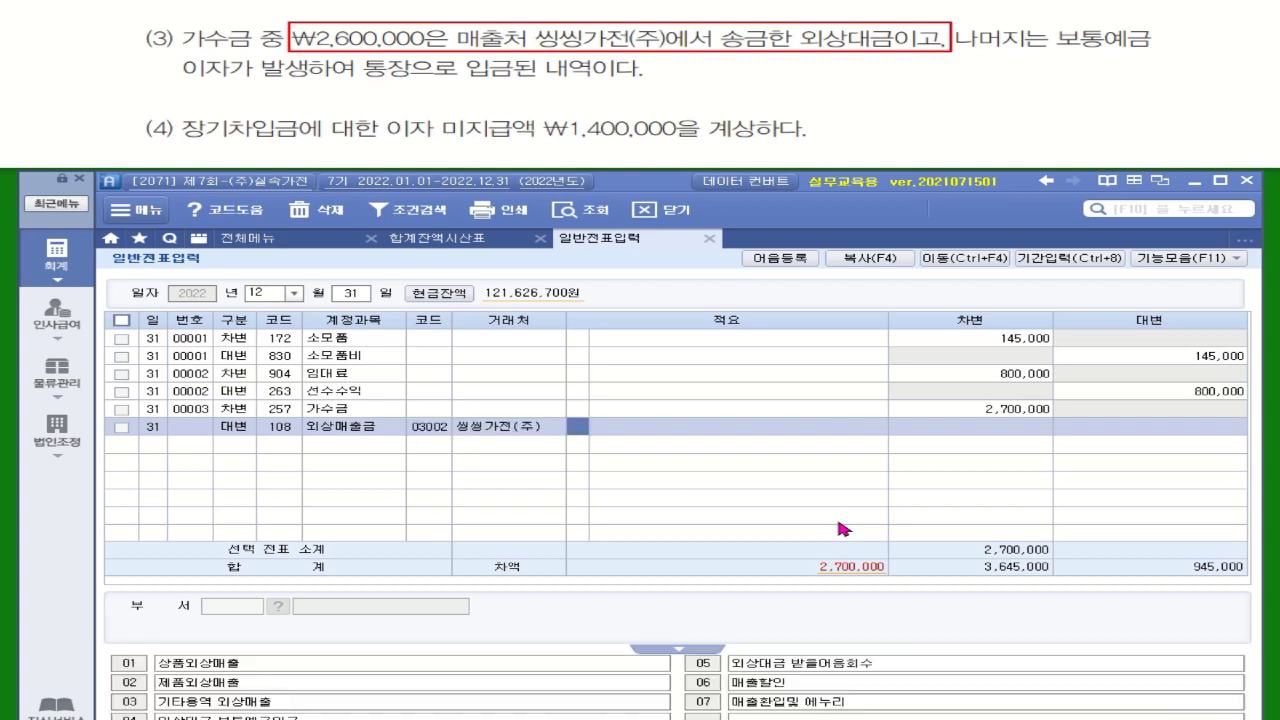
{"action": "key", "text": "Return"}
{"action": "type", "text": "2600000"}
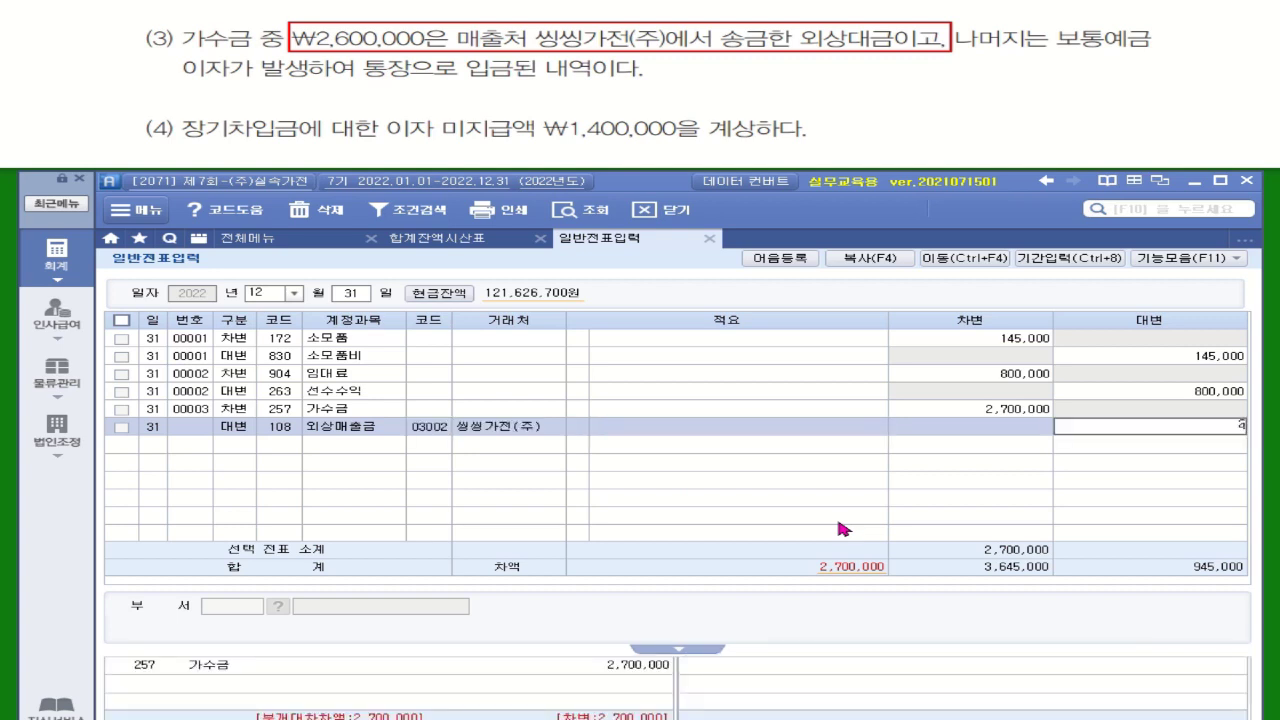
{"action": "key", "text": "Return"}
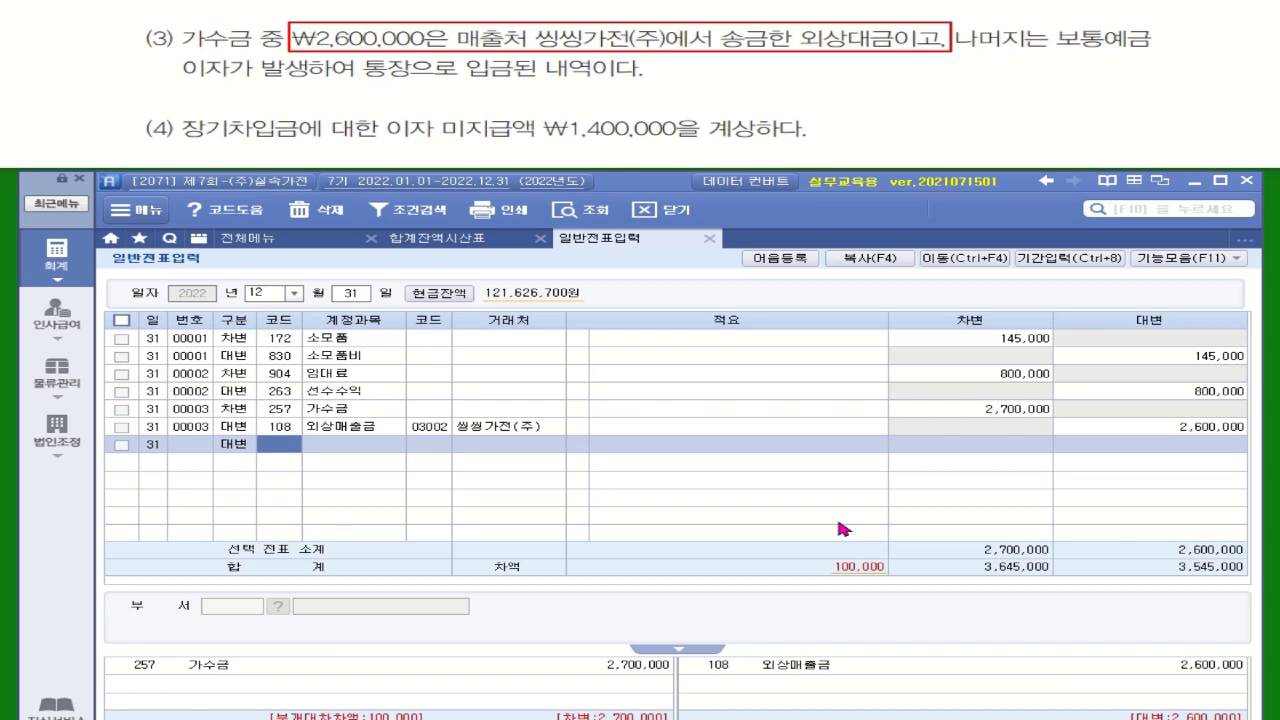
- Enter a credit (대변) line for account 901 이자수익 with an amount of 100,000
{"action": "type", "text": "이자"}
{"action": "key", "text": "Return"}
{"action": "left_click", "coordinate": [762, 414]}
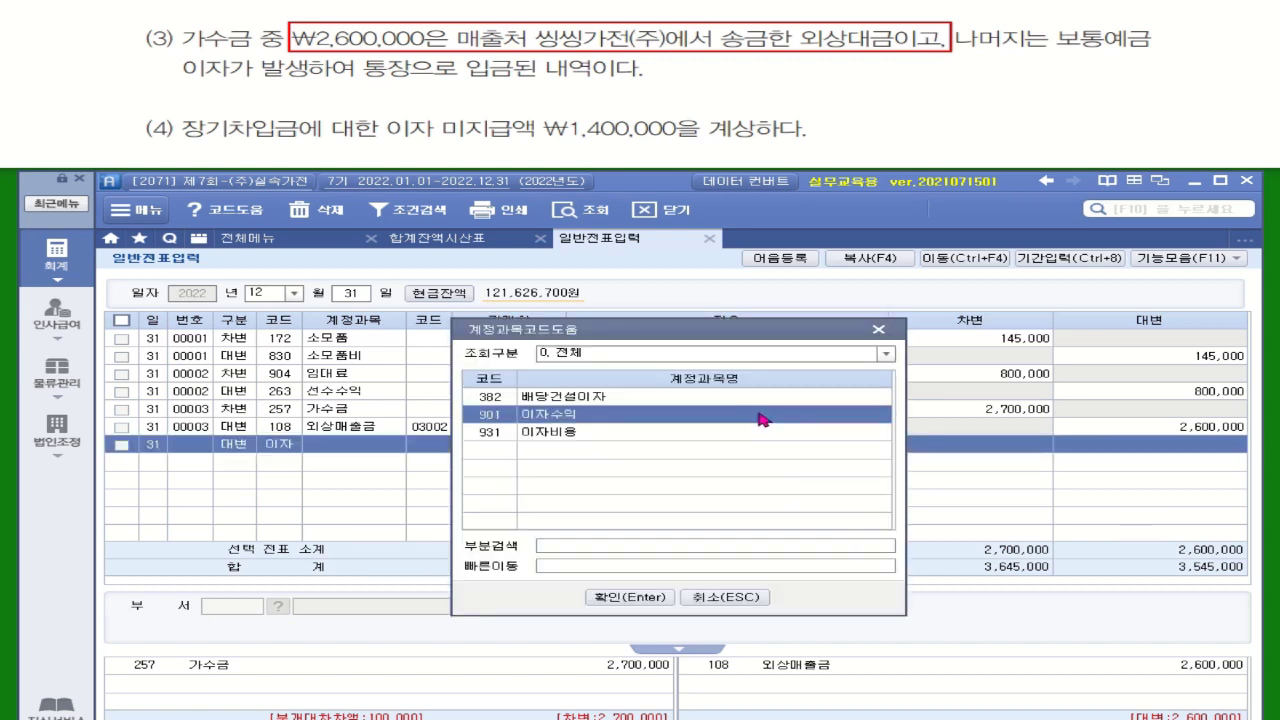
{"action": "key", "text": "Return"}
{"action": "type", "text": "100000"}
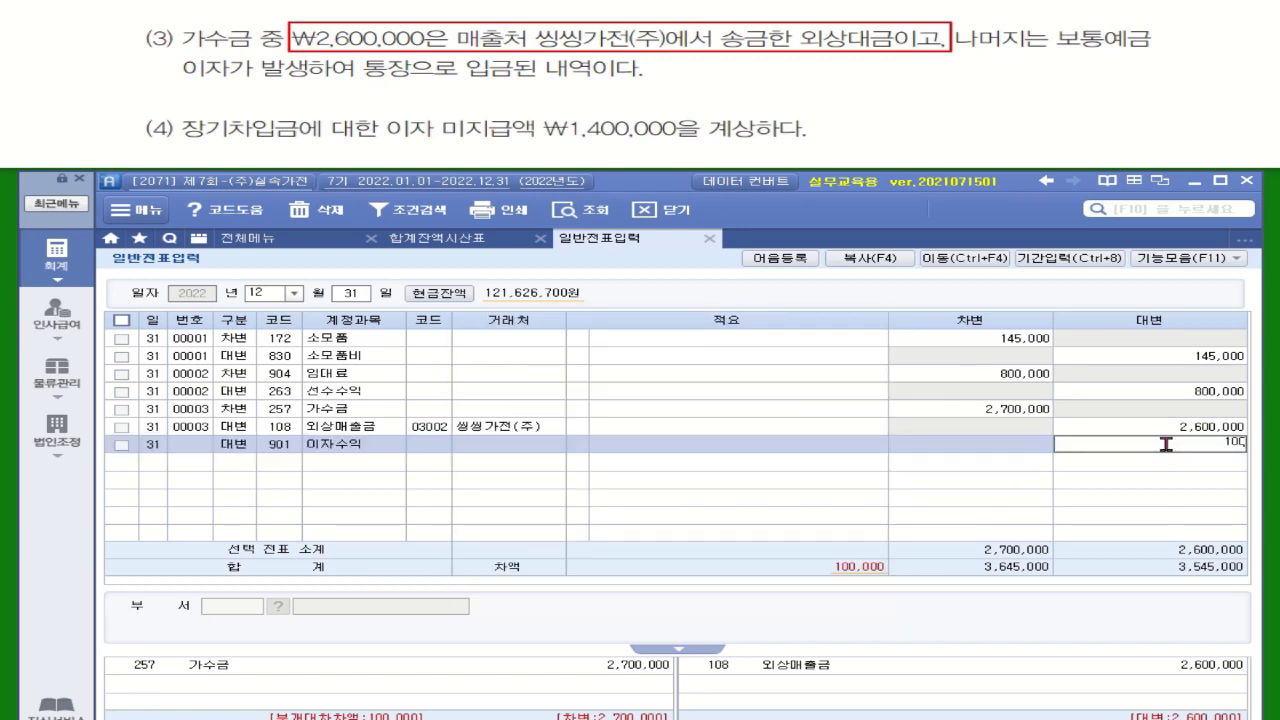
{"action": "key", "text": "Return"}
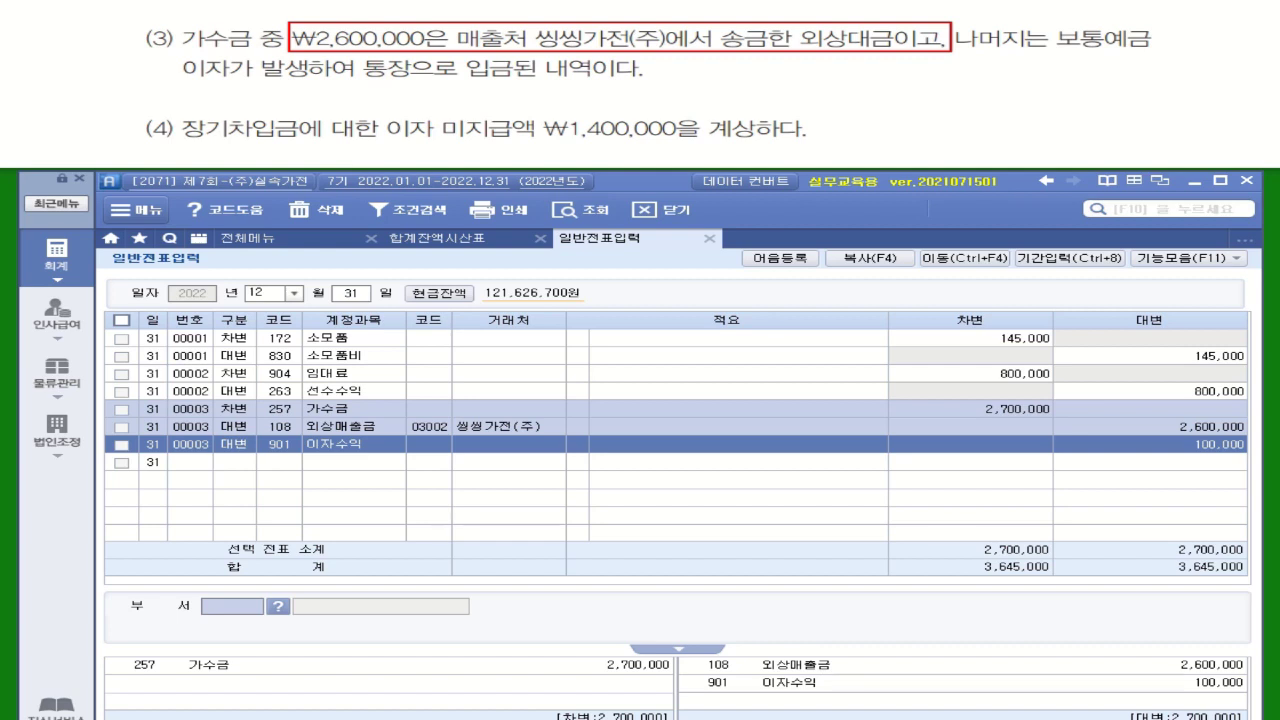
- Enter a debit (차변) line for account 931 이자비용 with an amount of 1,400,000
{"action": "left_click", "coordinate": [236, 463]}
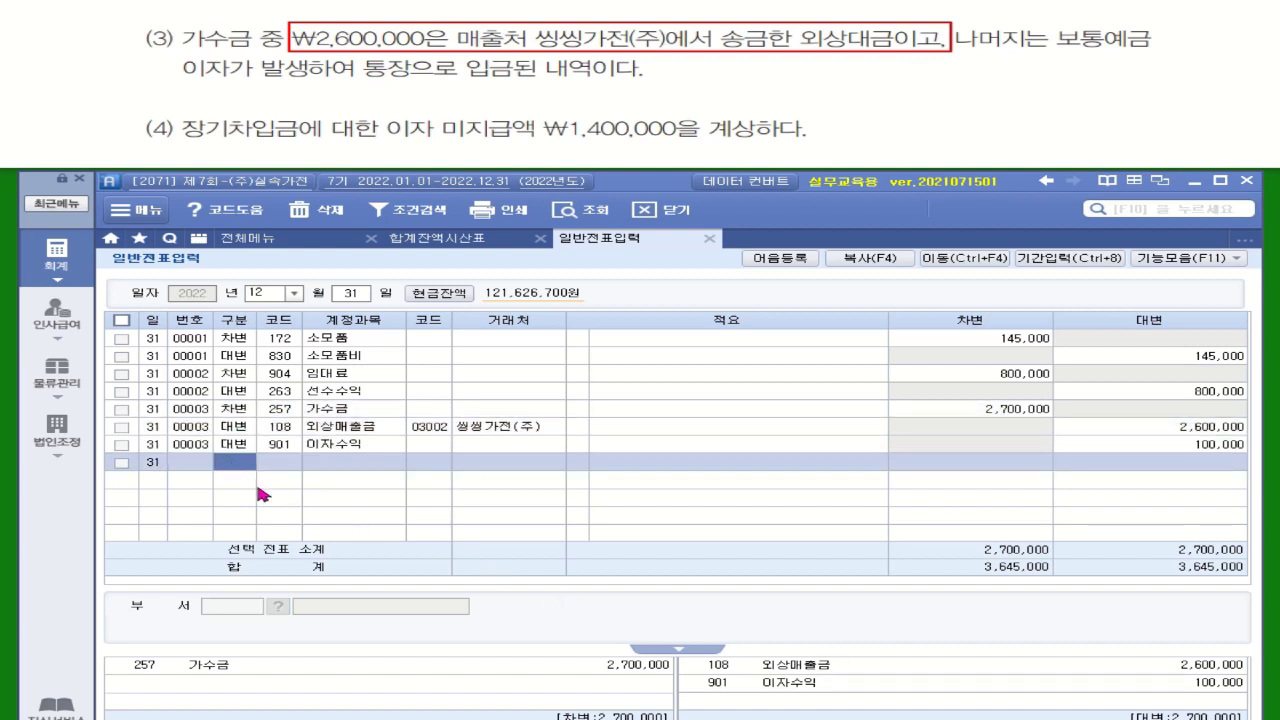
{"action": "key", "text": "3"}
{"action": "key", "text": "Return"}
{"action": "type", "text": "이자"}
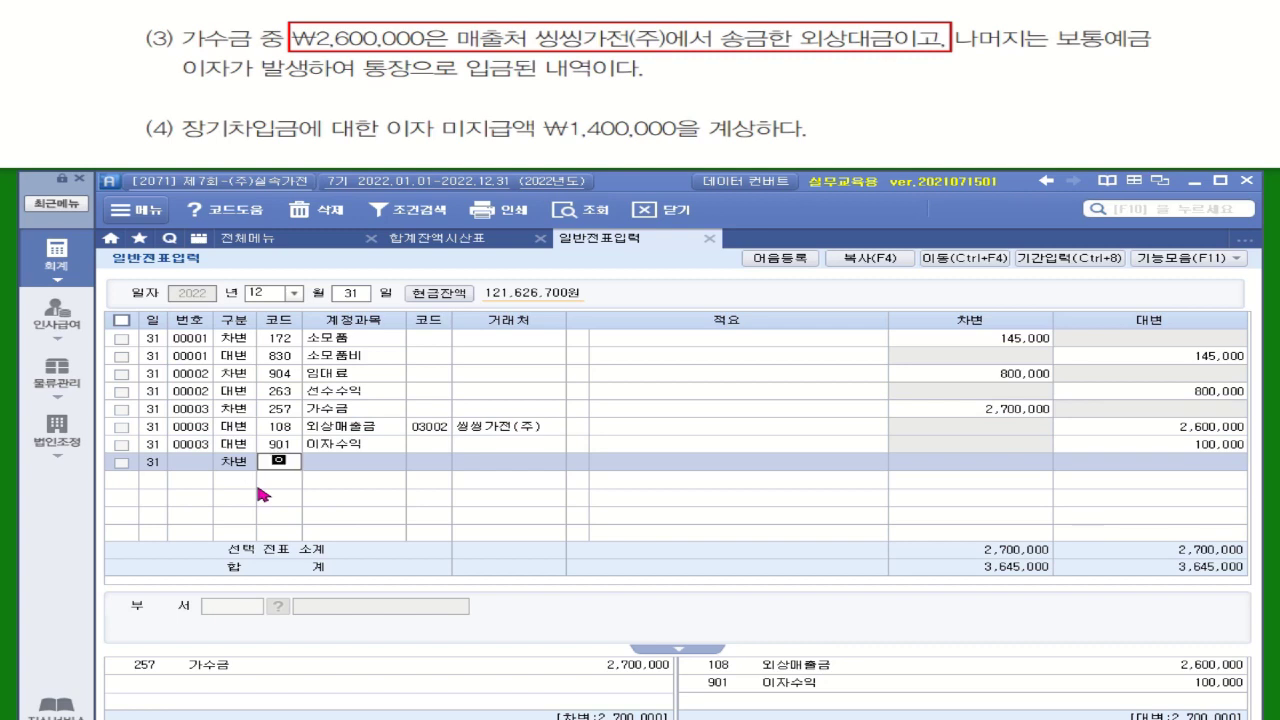
{"action": "key", "text": "Return"}
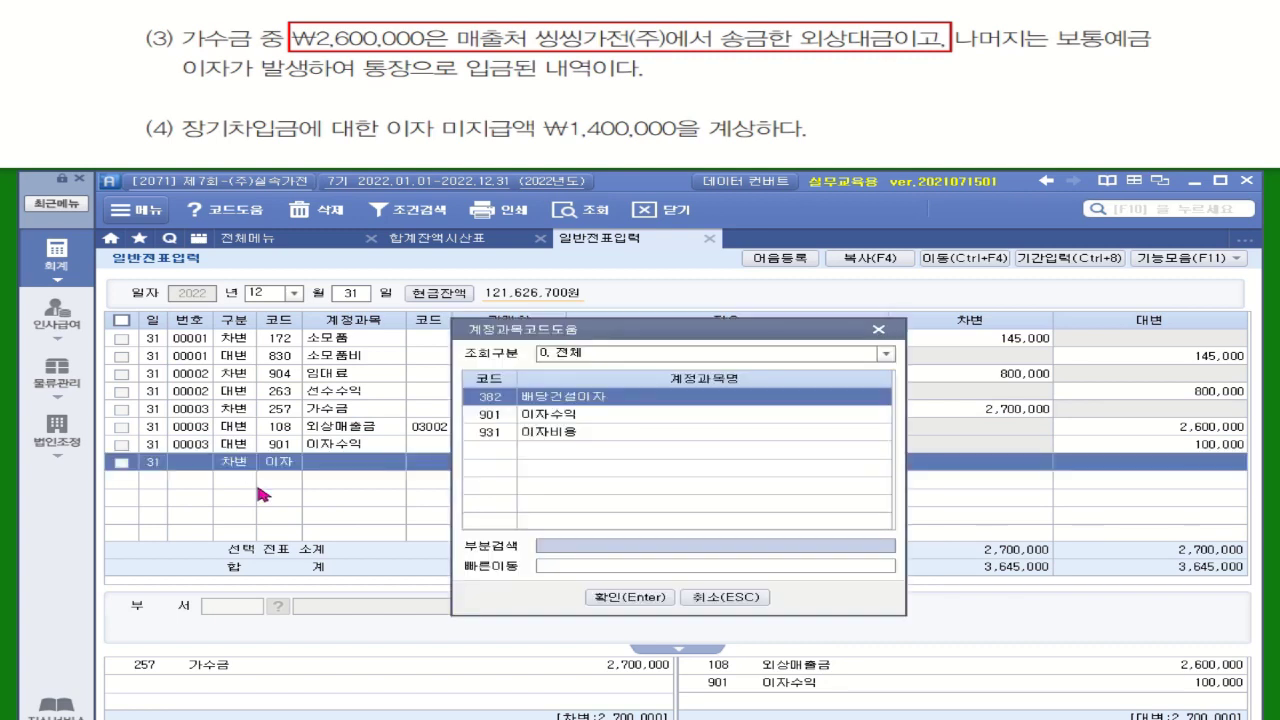
{"action": "double_click", "coordinate": [556, 432]}
{"action": "left_click", "coordinate": [976, 463]}
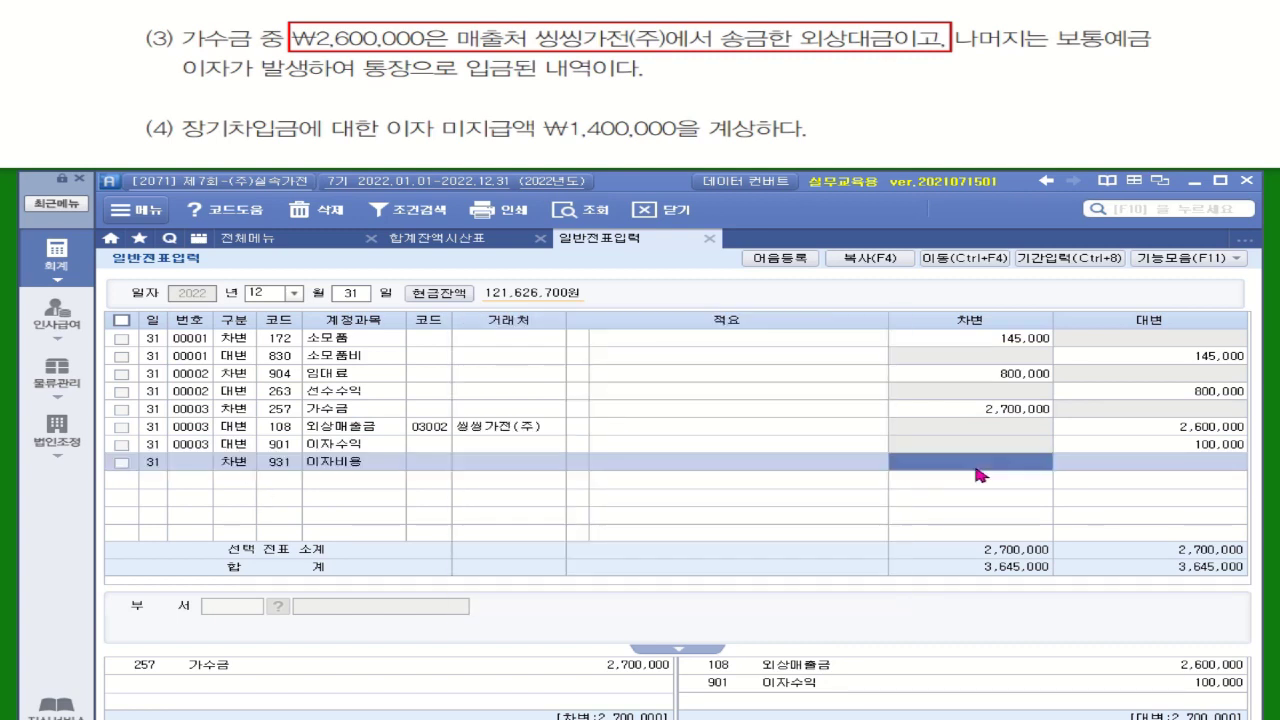
{"action": "type", "text": "1400000"}
{"action": "key", "text": "Return"}
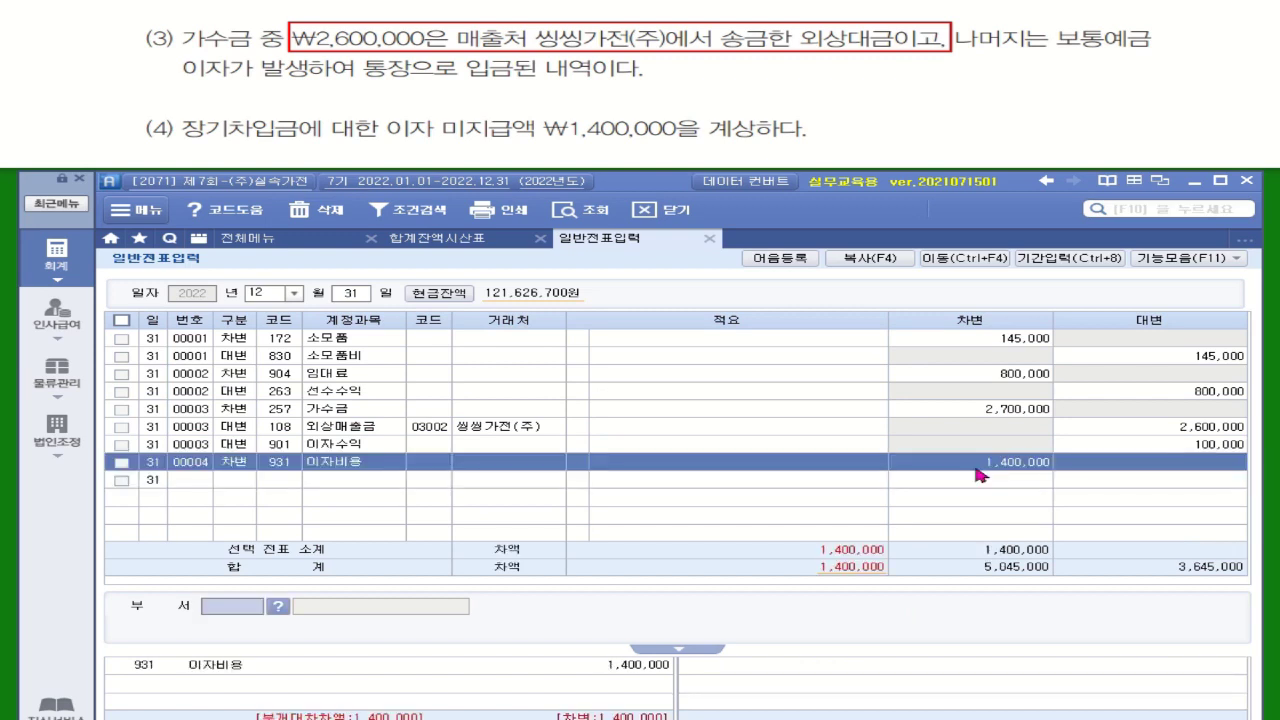
- Enter a credit (대변) line for account 262 미지급비용 with an amount of 1,400,000
{"action": "type", "text": "4"}
{"action": "key", "text": "Return"}
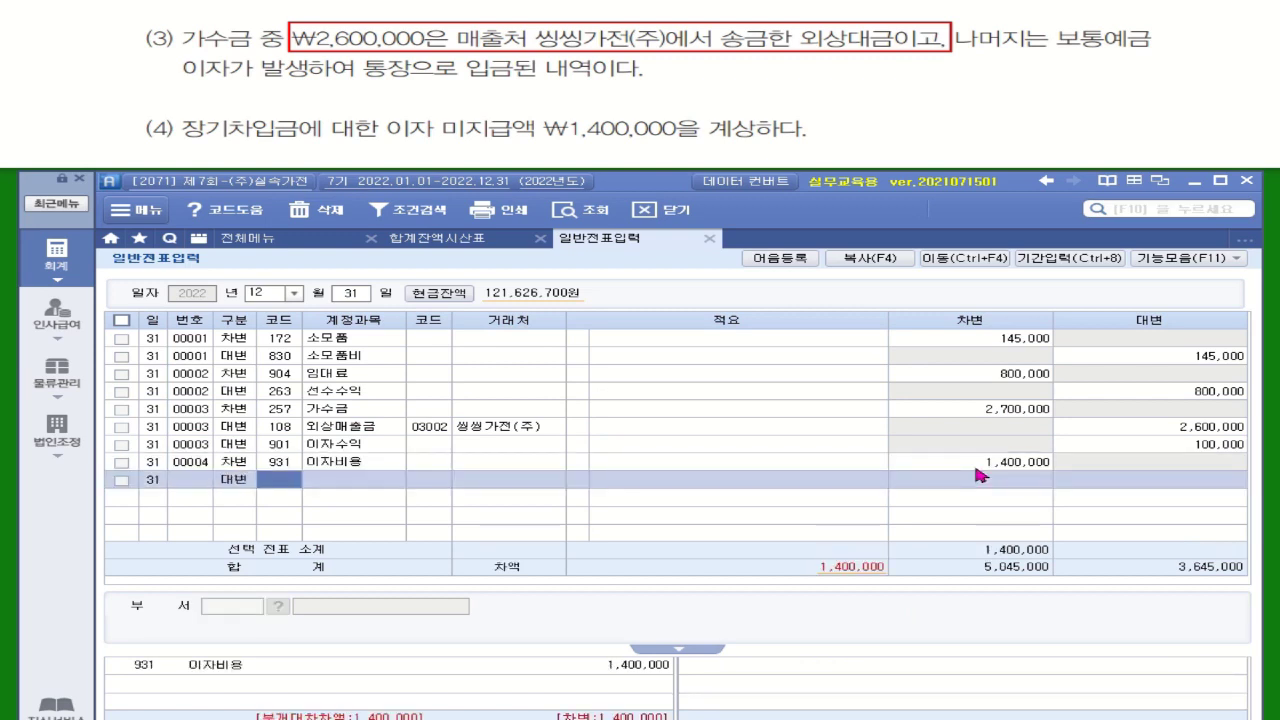
{"action": "type", "text": "미지"}
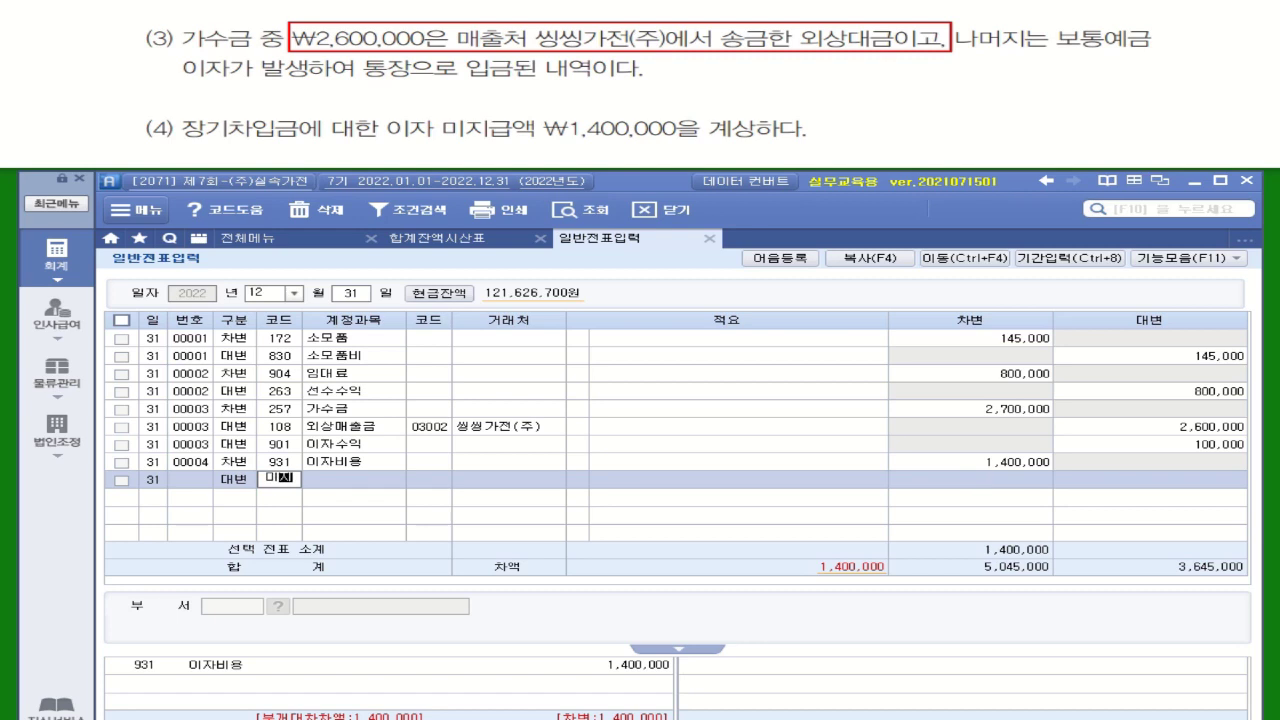
{"action": "key", "text": "Return"}
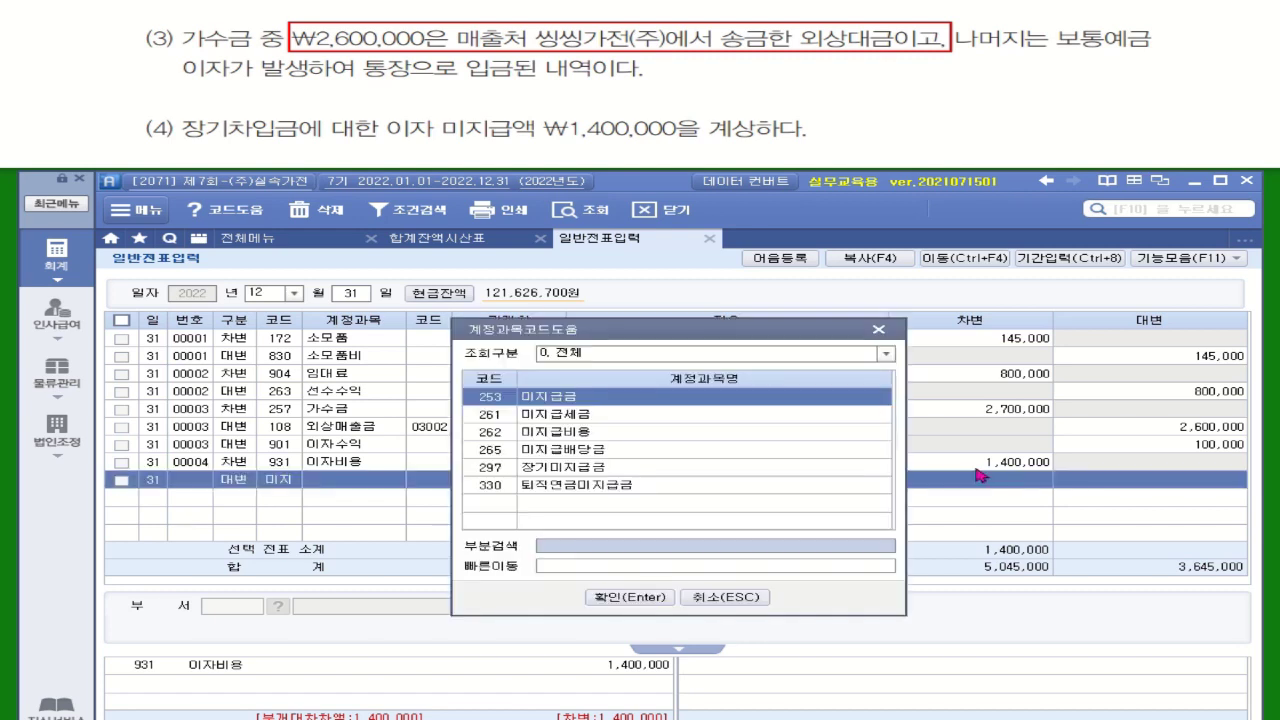
{"action": "double_click", "coordinate": [627, 438]}
{"action": "left_click", "coordinate": [1167, 484]}
{"action": "type", "text": "1,4"}
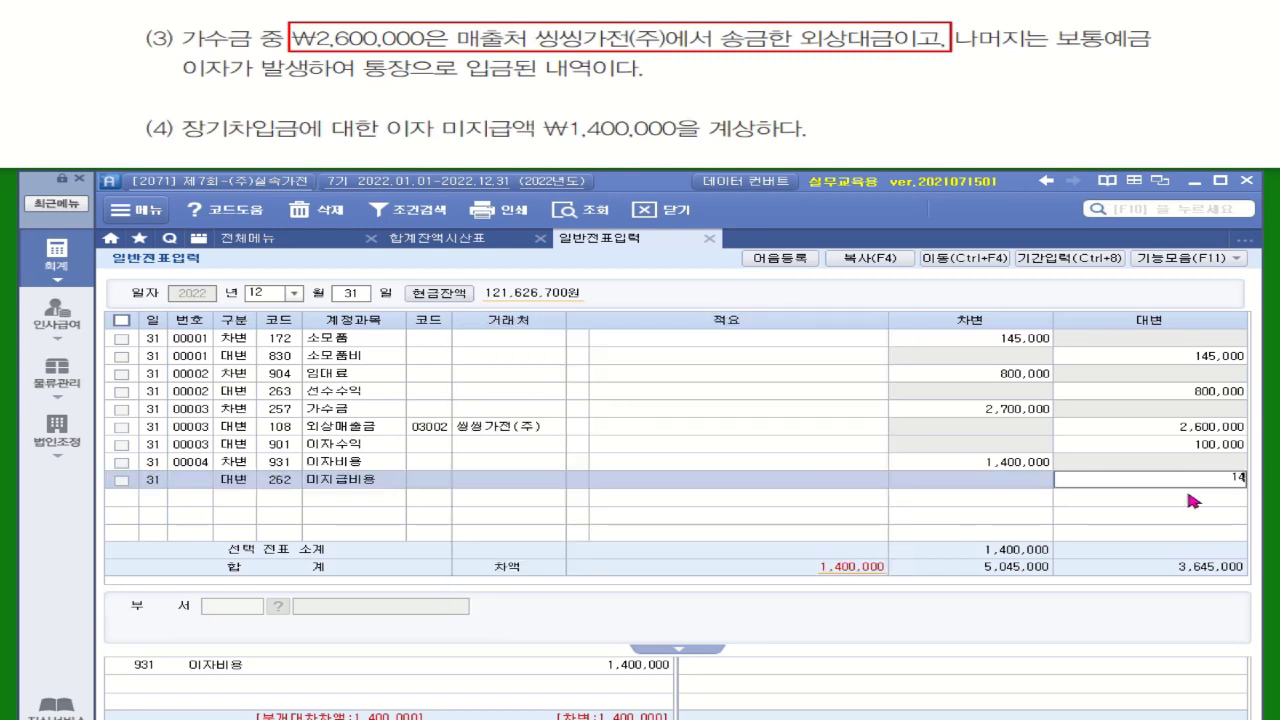
{"action": "type", "text": "00,000"}
{"action": "key", "text": "Return"}
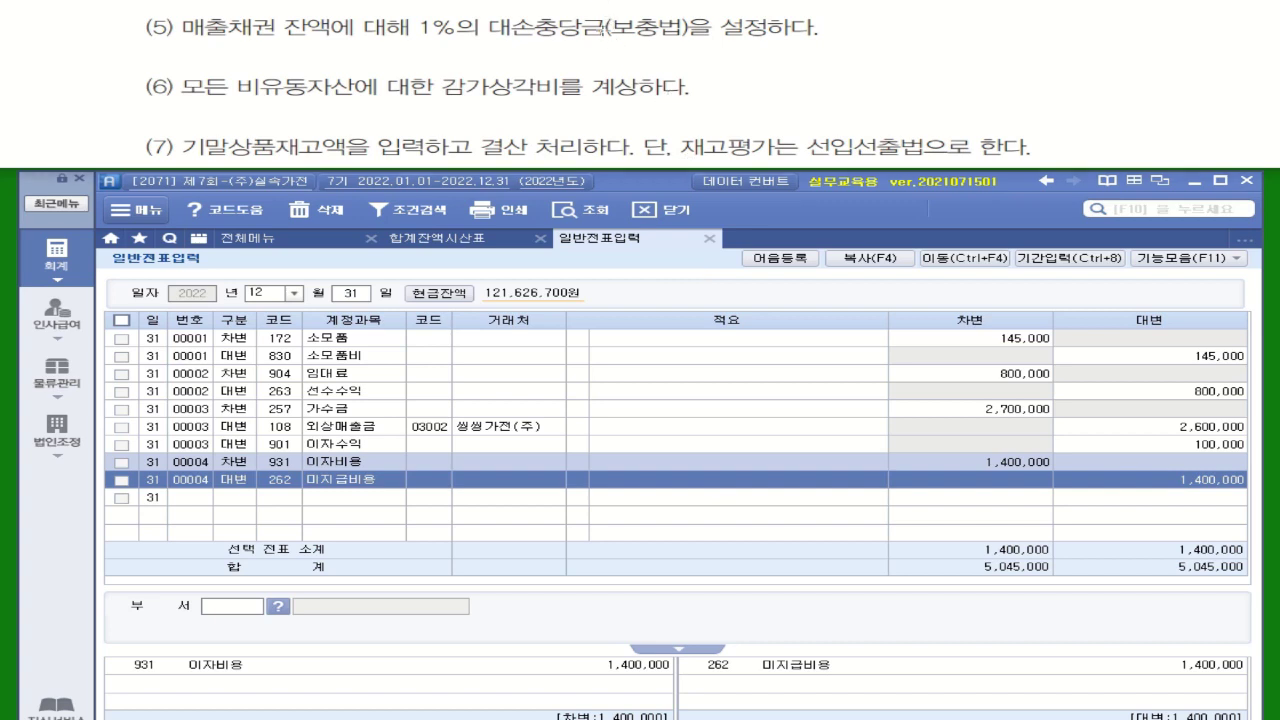
- Refresh the trial balance (합계잔액시산표) and load the debit balance of 외상매출금 into the built-in calculator
{"action": "left_click_drag", "start_coordinate": [601, 3], "coordinate": [722, 44]}
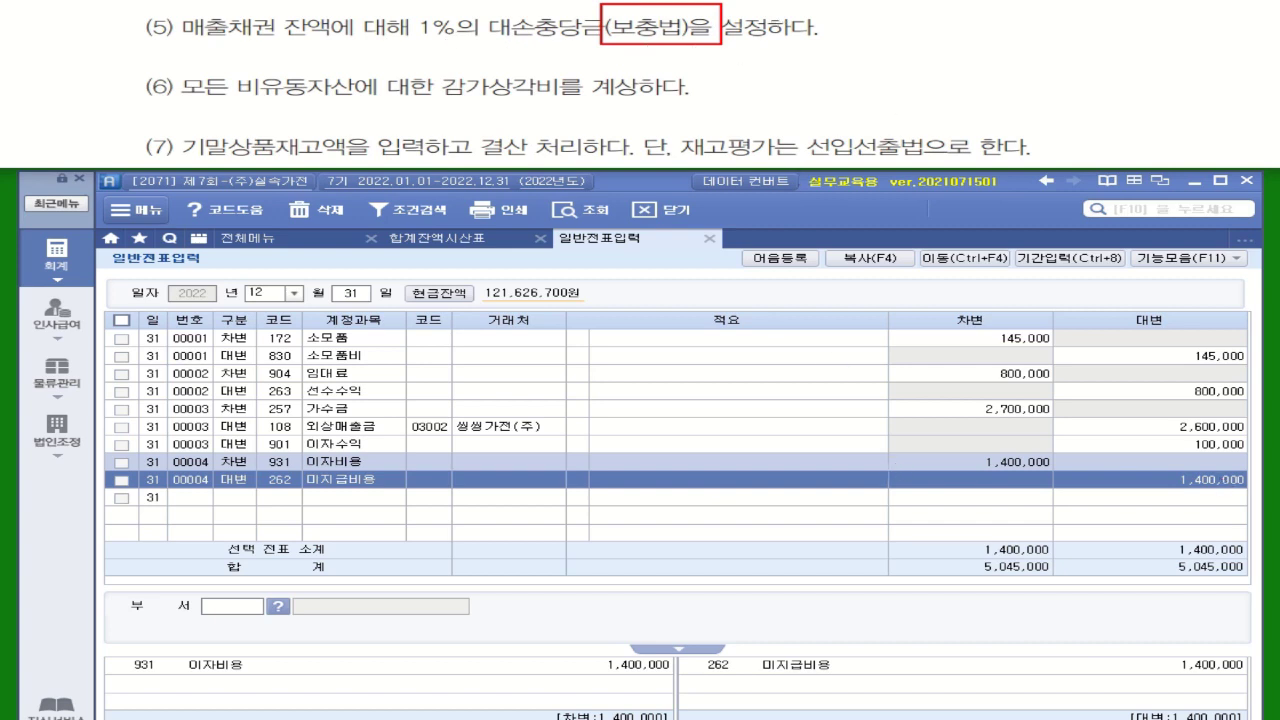
{"action": "left_click", "coordinate": [460, 238]}
{"action": "left_click", "coordinate": [580, 210]}
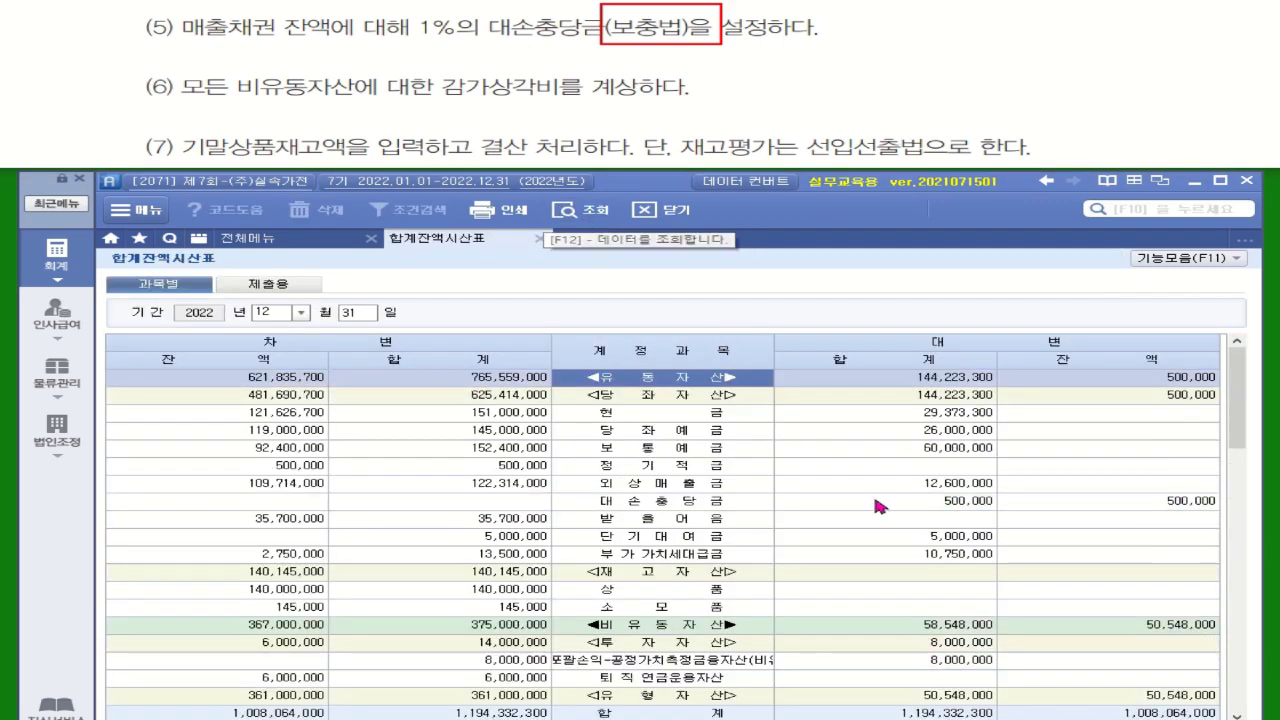
{"action": "left_click", "coordinate": [280, 488]}
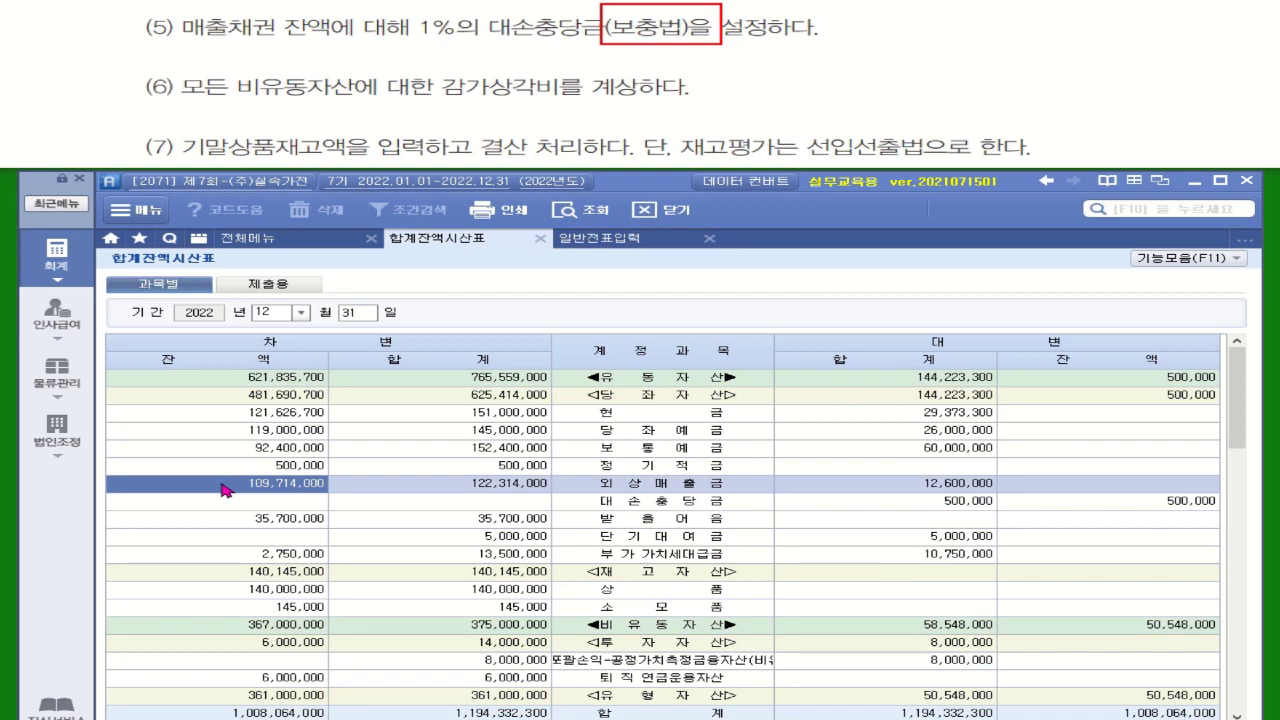
{"action": "right_click", "coordinate": [224, 489]}
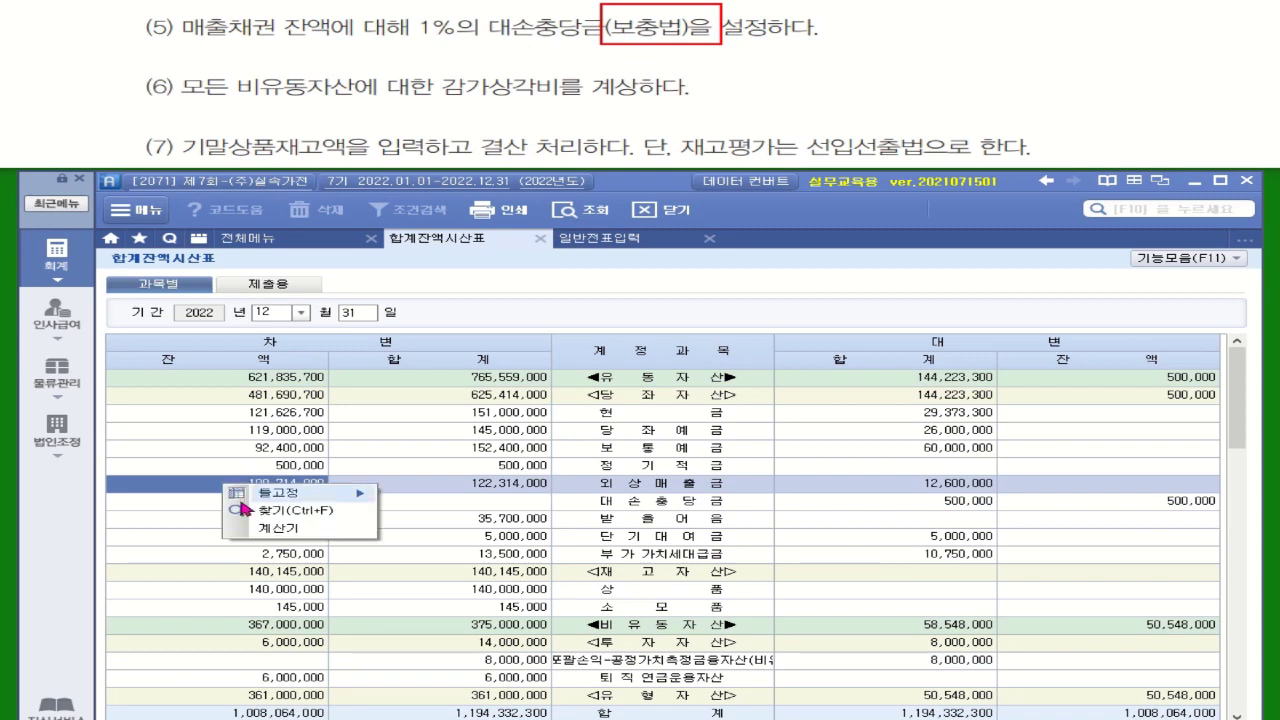
{"action": "left_click", "coordinate": [282, 534]}
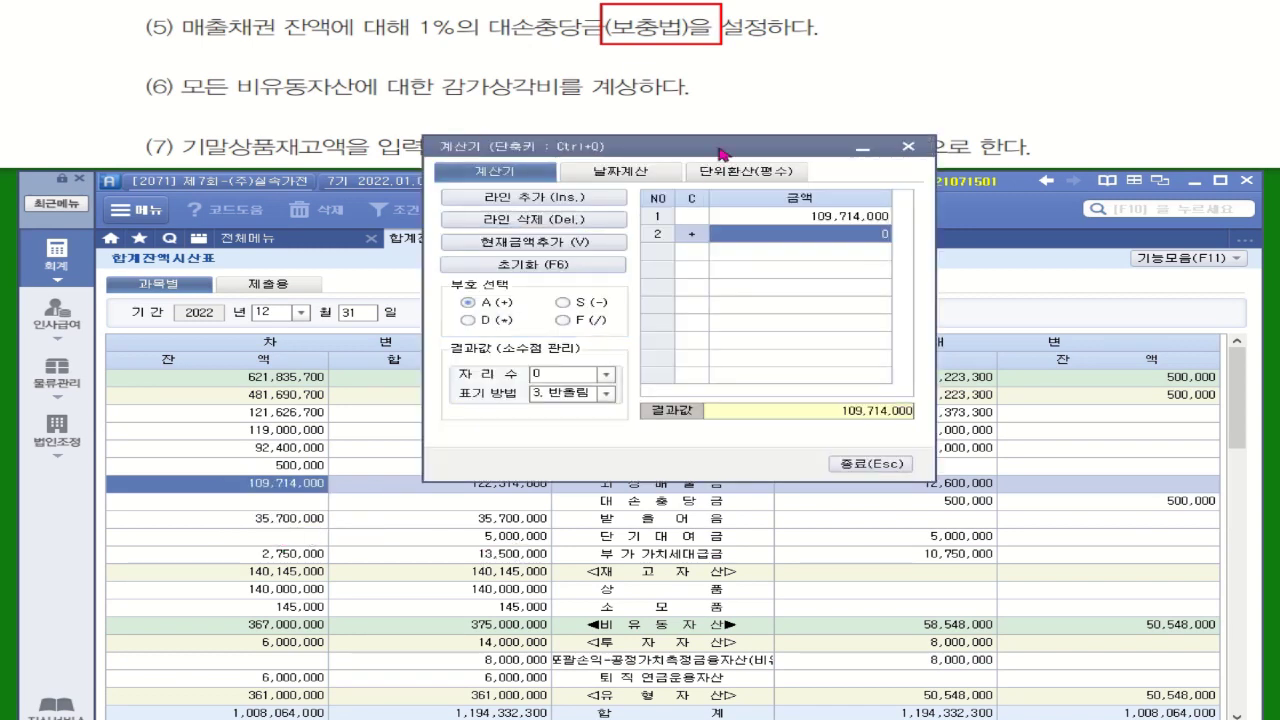
- Multiply the 외상매출금 balance by 0.01 in the calculator
{"action": "left_click_drag", "start_coordinate": [722, 154], "coordinate": [465, 270]}
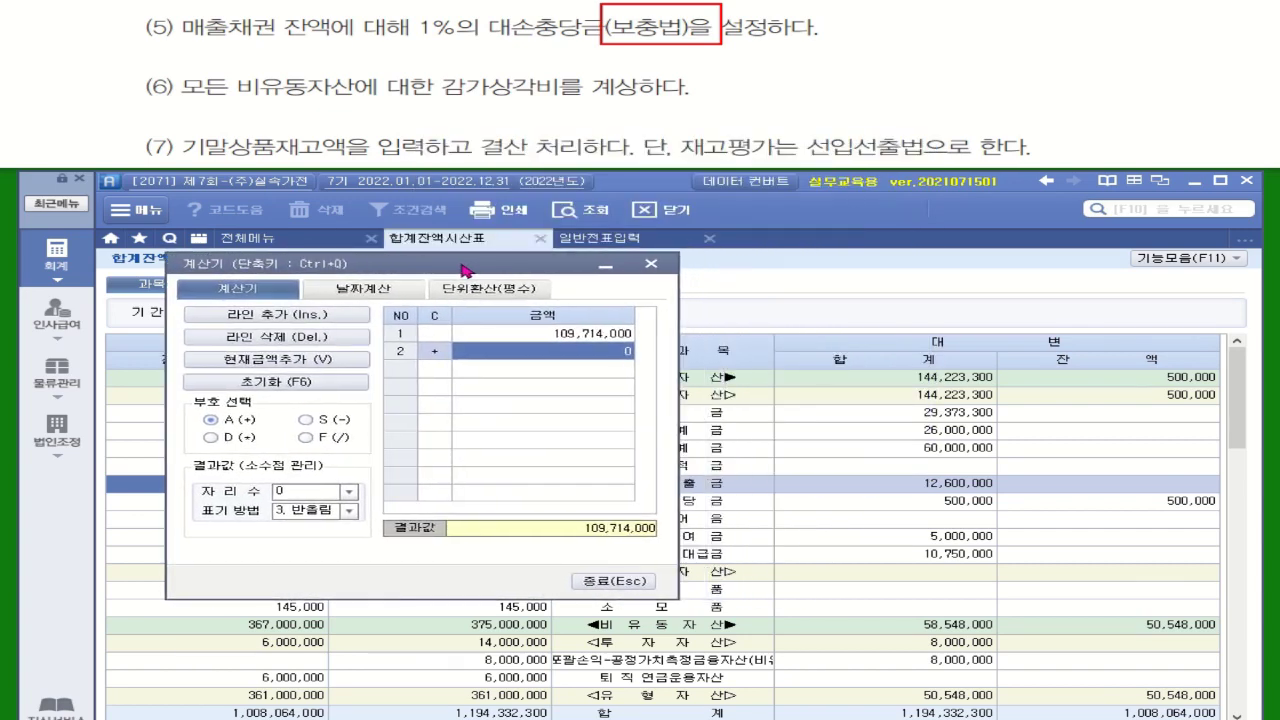
{"action": "left_click", "coordinate": [237, 441]}
{"action": "type", "text": "*0.01"}
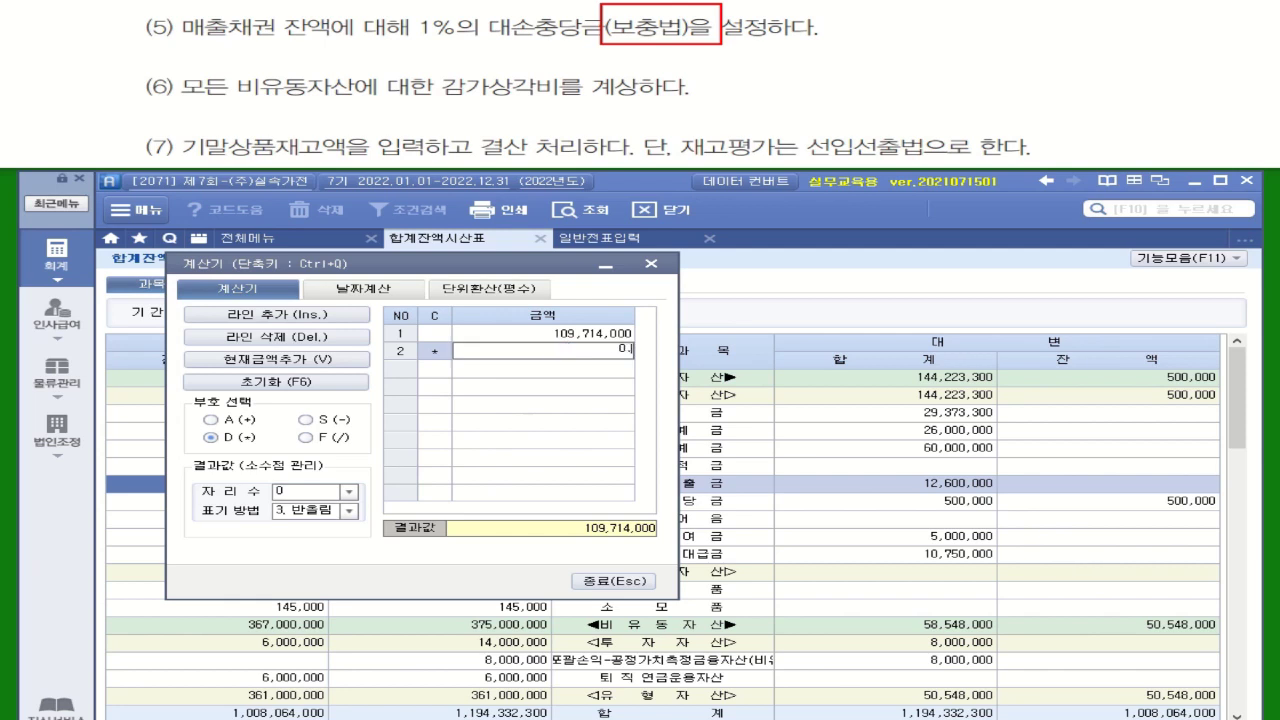
{"action": "key", "text": "Return"}
- Check the credit balance of 대손충당금 for 외상매출금 and subtract 500,000 from the calculated 1% amount
{"action": "left_click_drag", "start_coordinate": [552, 266], "coordinate": [452, 269]}
{"action": "left_click", "coordinate": [700, 505]}
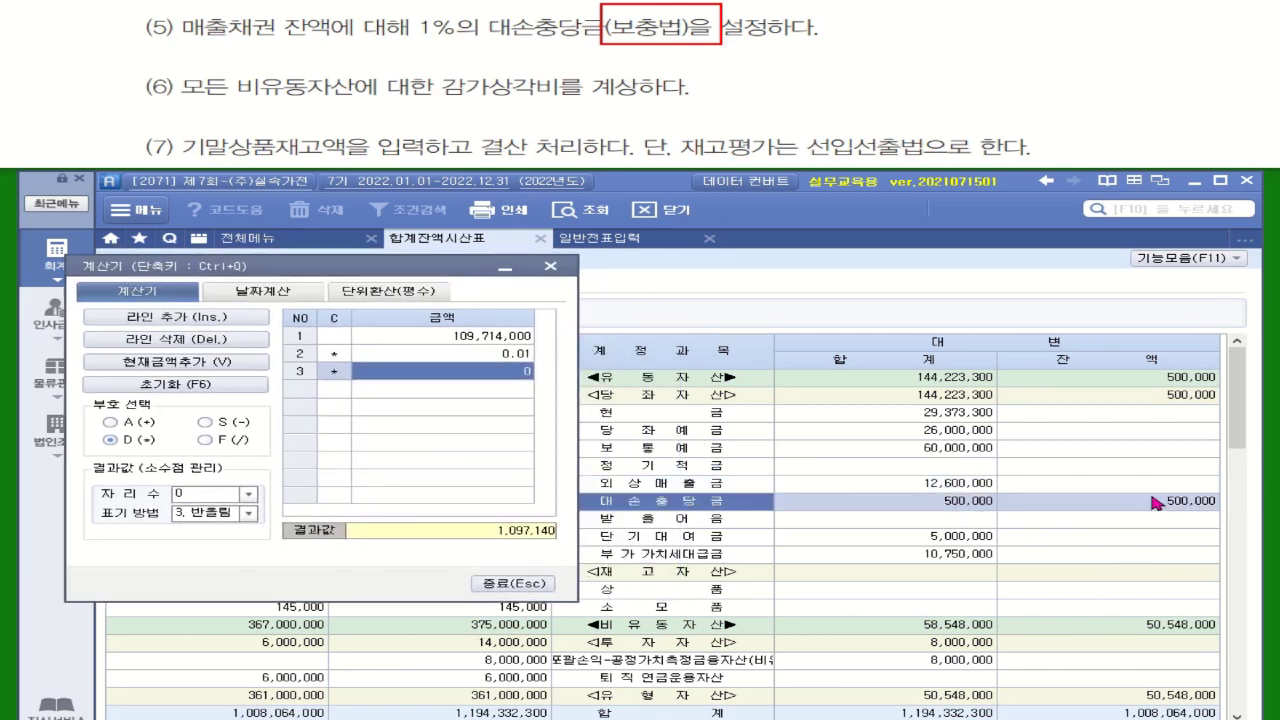
{"action": "left_click", "coordinate": [1189, 502]}
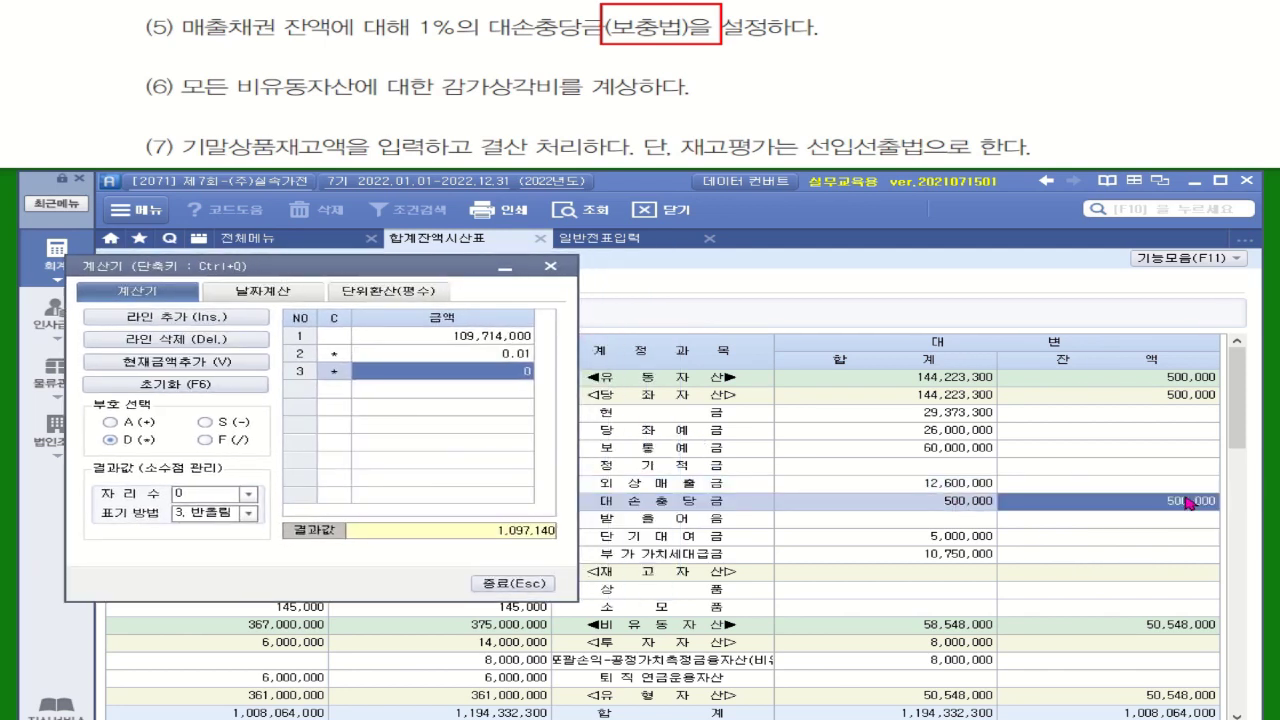
{"action": "left_click", "coordinate": [237, 423]}
{"action": "type", "text": "500000"}
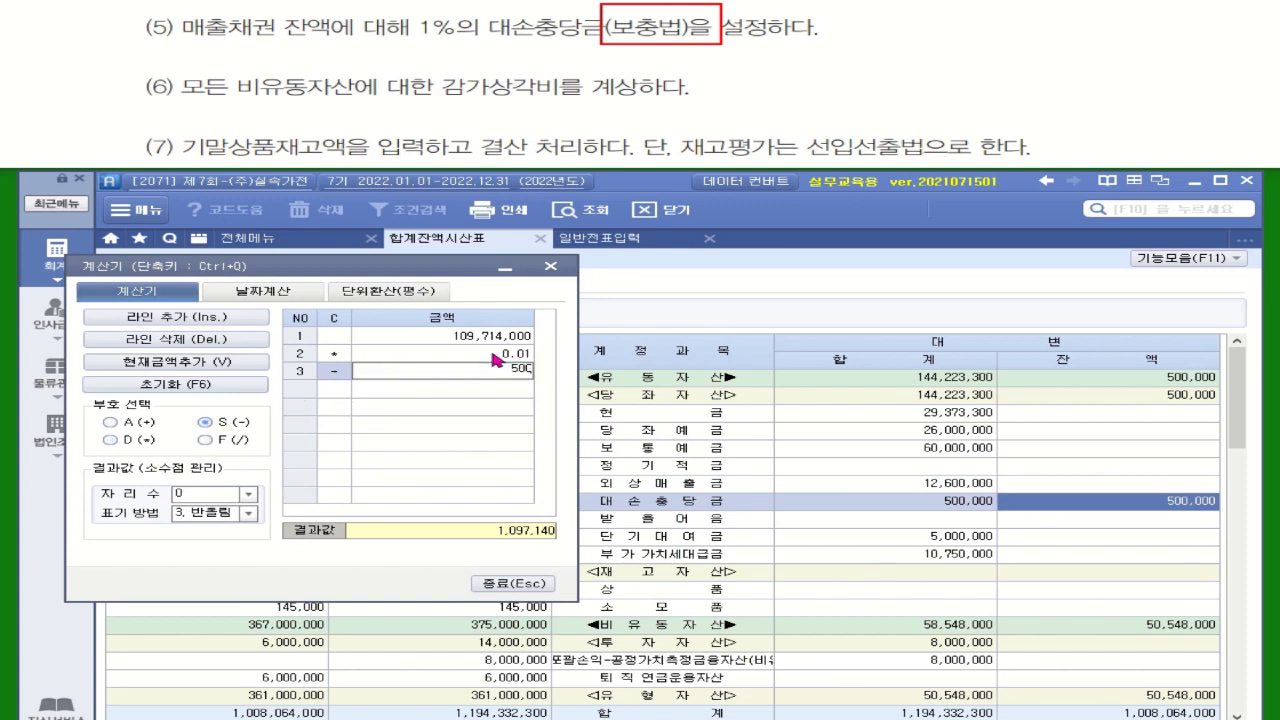
{"action": "key", "text": "Return"}
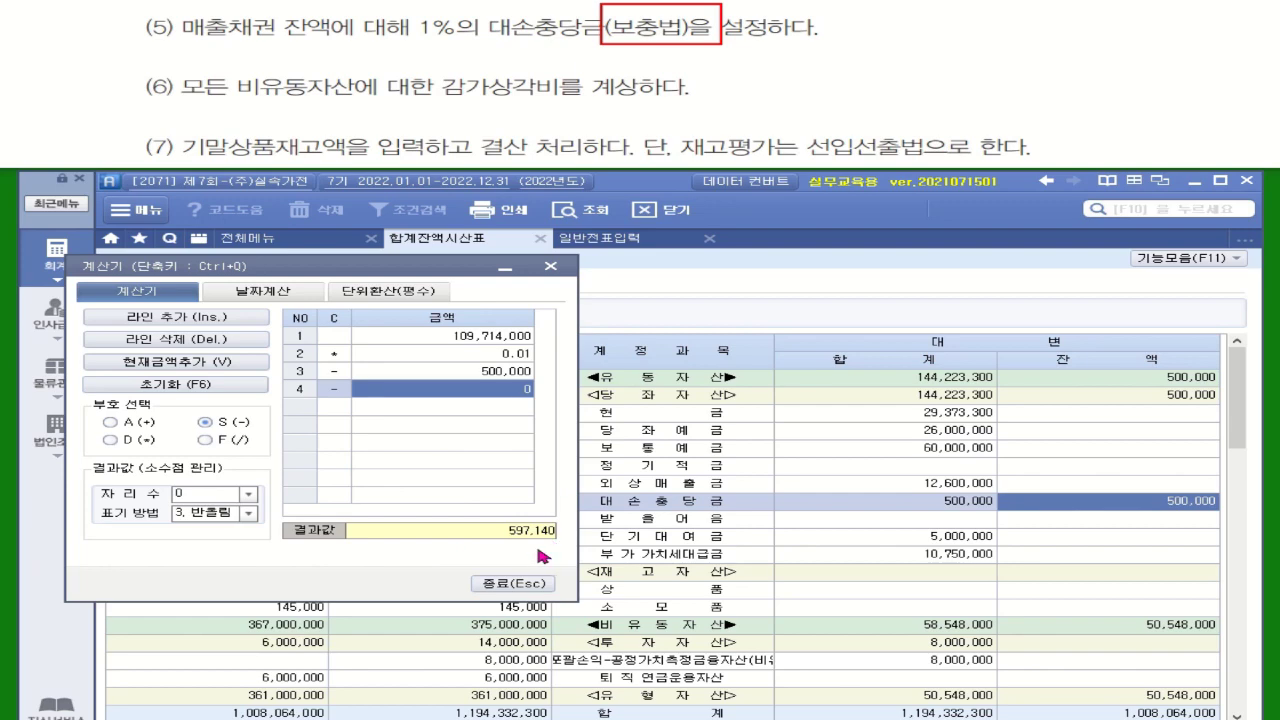
- Open 결산자료입력 for months 01 through 12 of 2022 and accept the 매출원가 및 경비선택 dialog without entering any codes
{"action": "left_click_drag", "start_coordinate": [405, 266], "coordinate": [477, 427]}
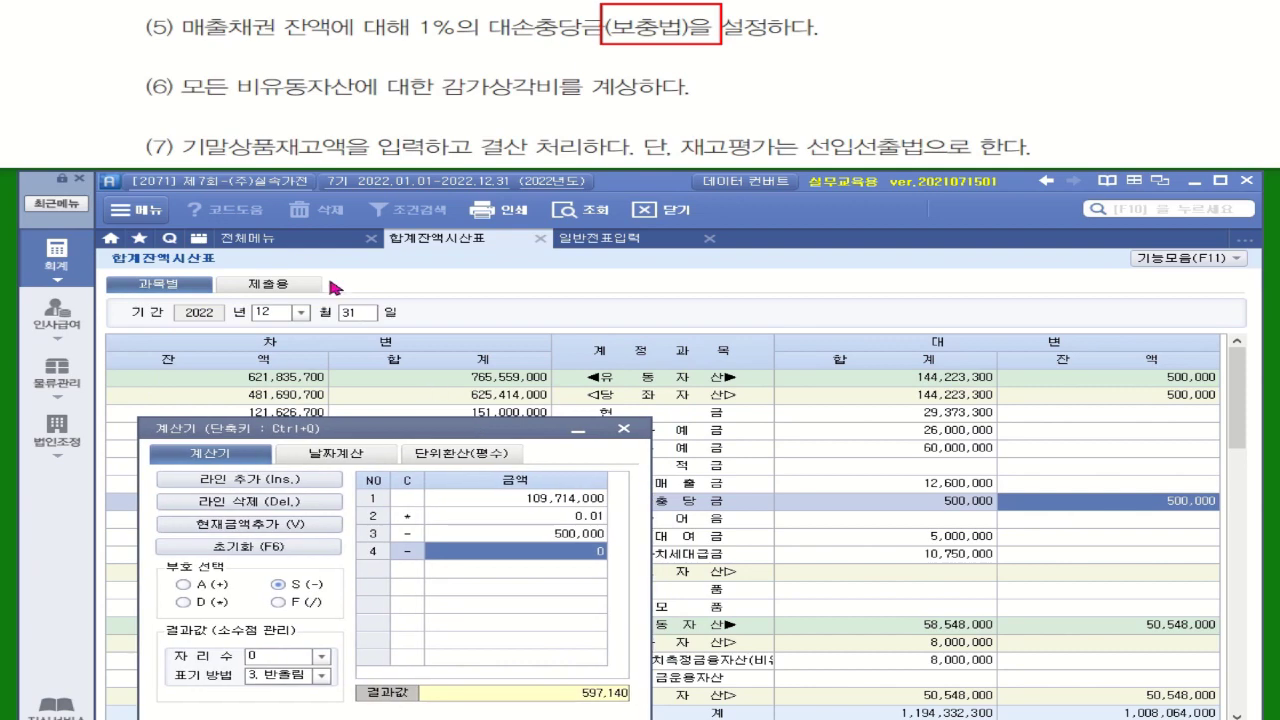
{"action": "left_click", "coordinate": [280, 238]}
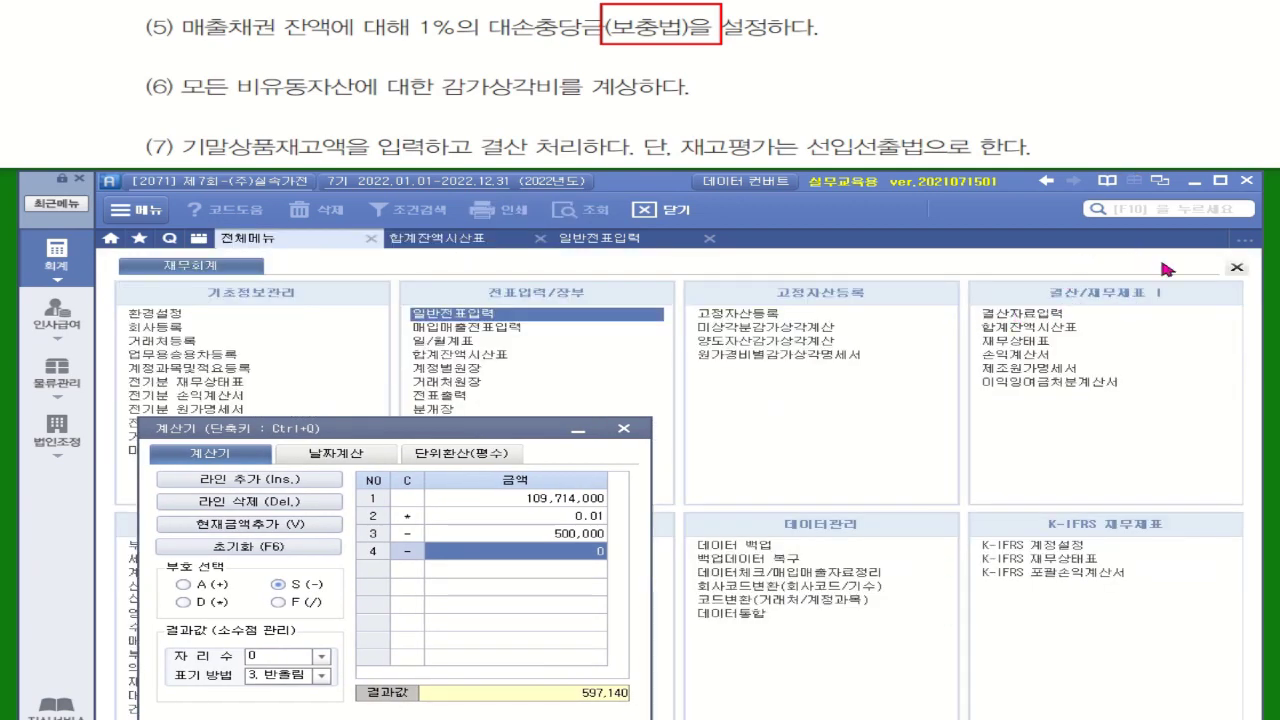
{"action": "left_click", "coordinate": [1022, 316]}
{"action": "left_click", "coordinate": [336, 291]}
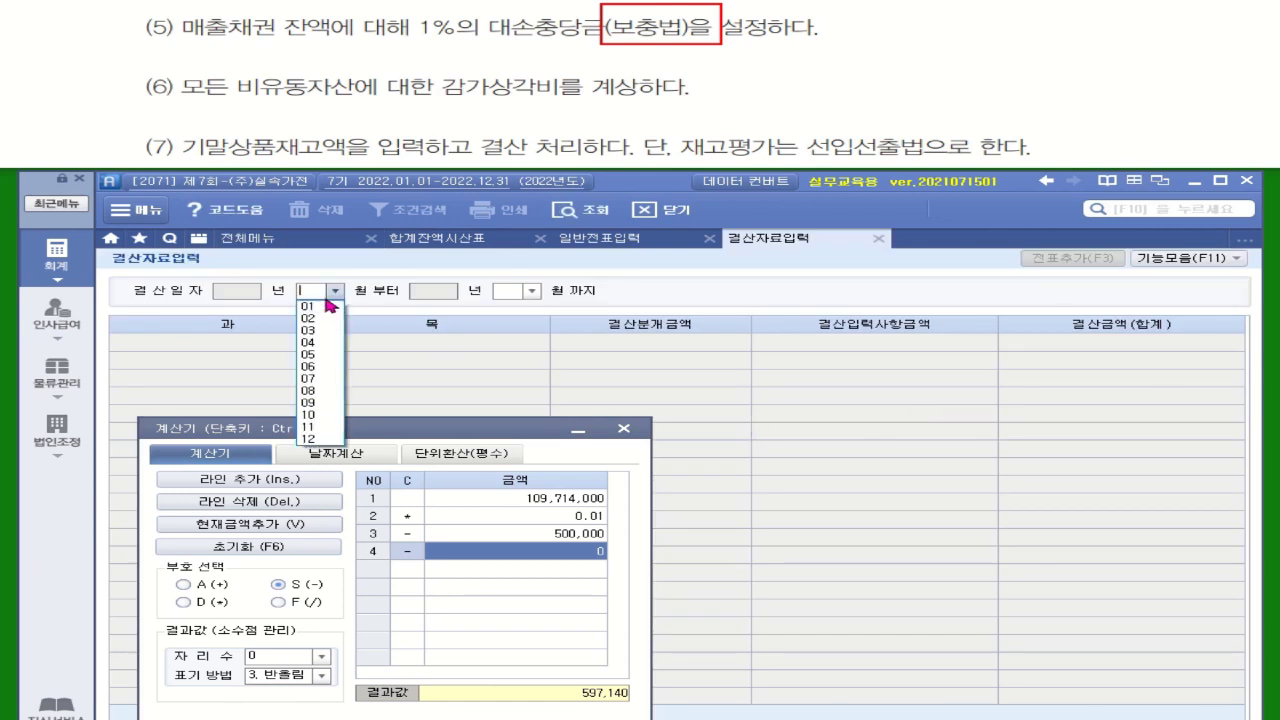
{"action": "left_click", "coordinate": [312, 308]}
{"action": "left_click", "coordinate": [529, 291]}
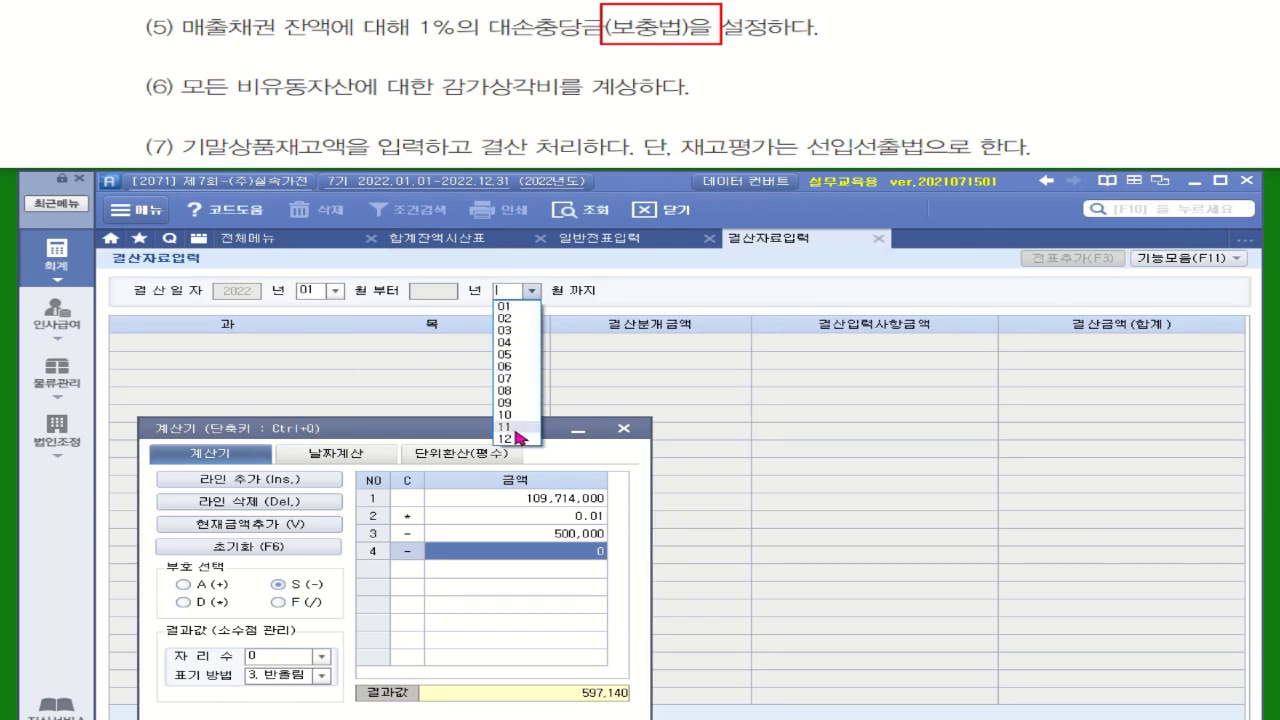
{"action": "left_click", "coordinate": [510, 439]}
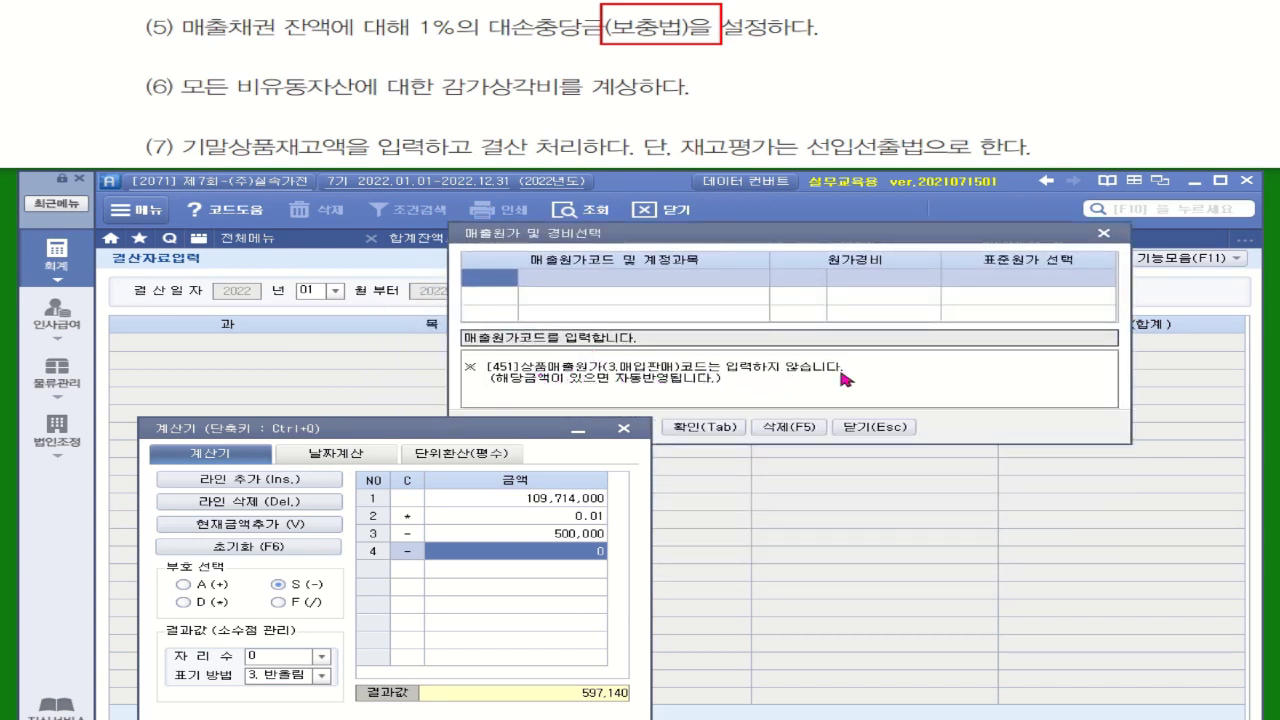
{"action": "left_click", "coordinate": [742, 427]}
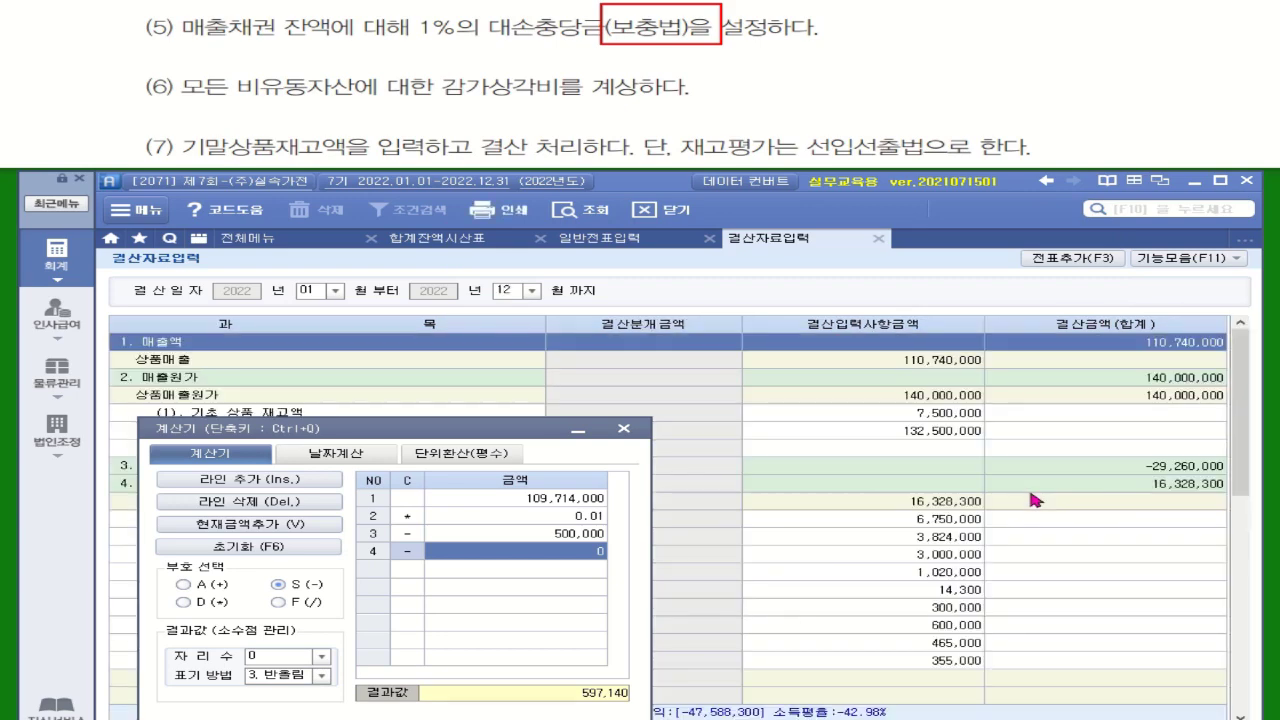
- Enter 597,140 as the 대손상각 amount for 외상매출금 in 결산자료입력 and close the calculator
{"action": "left_click_drag", "start_coordinate": [536, 433], "coordinate": [772, 201]}
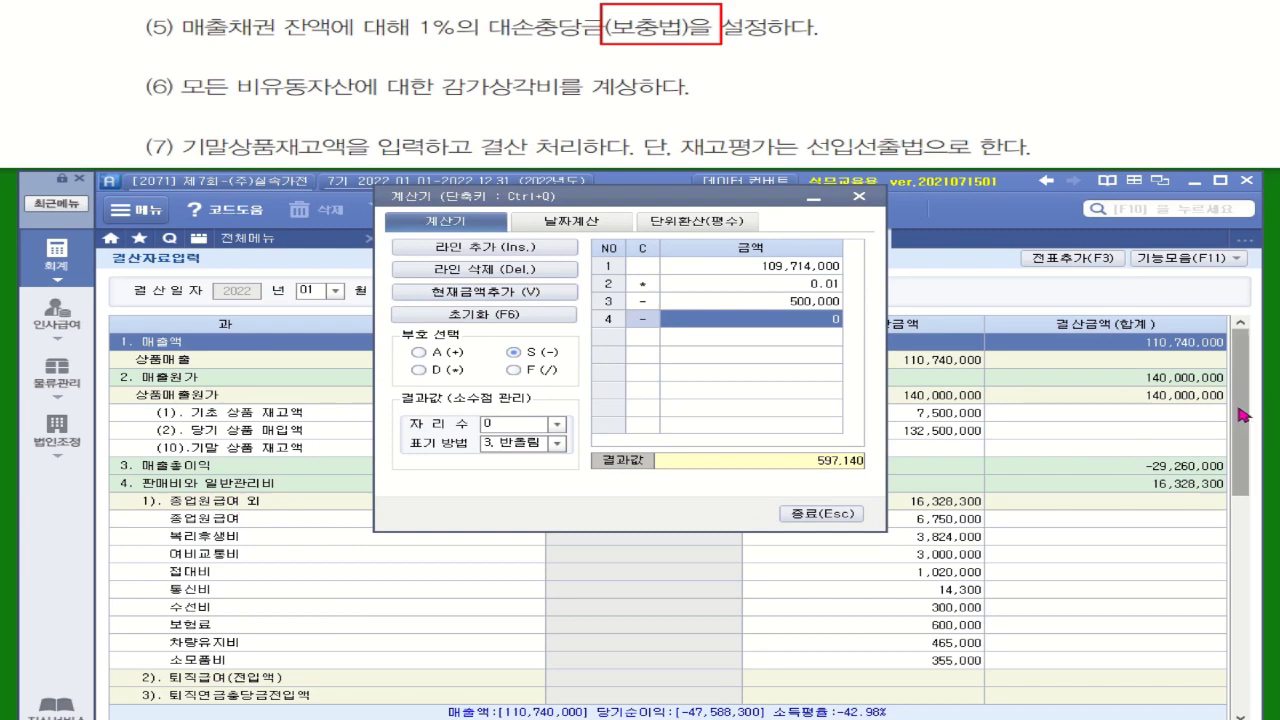
{"action": "left_click_drag", "start_coordinate": [1245, 415], "coordinate": [1257, 507]}
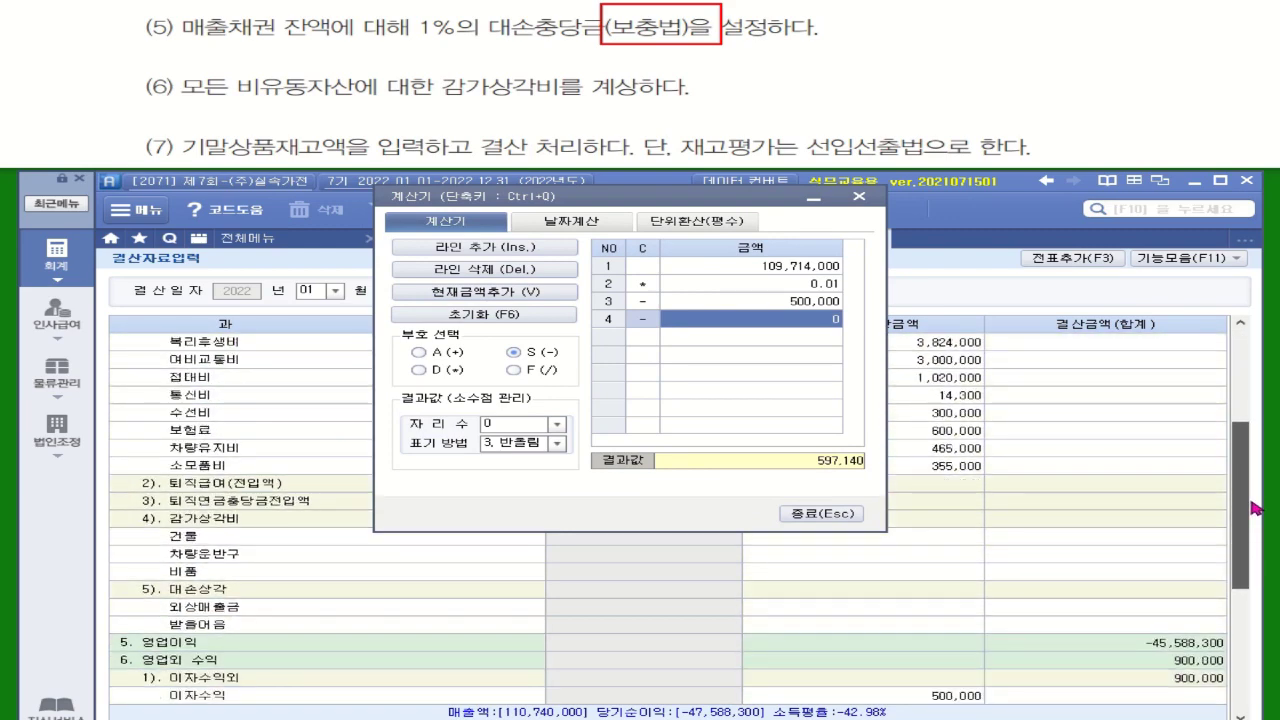
{"action": "left_click", "coordinate": [903, 608]}
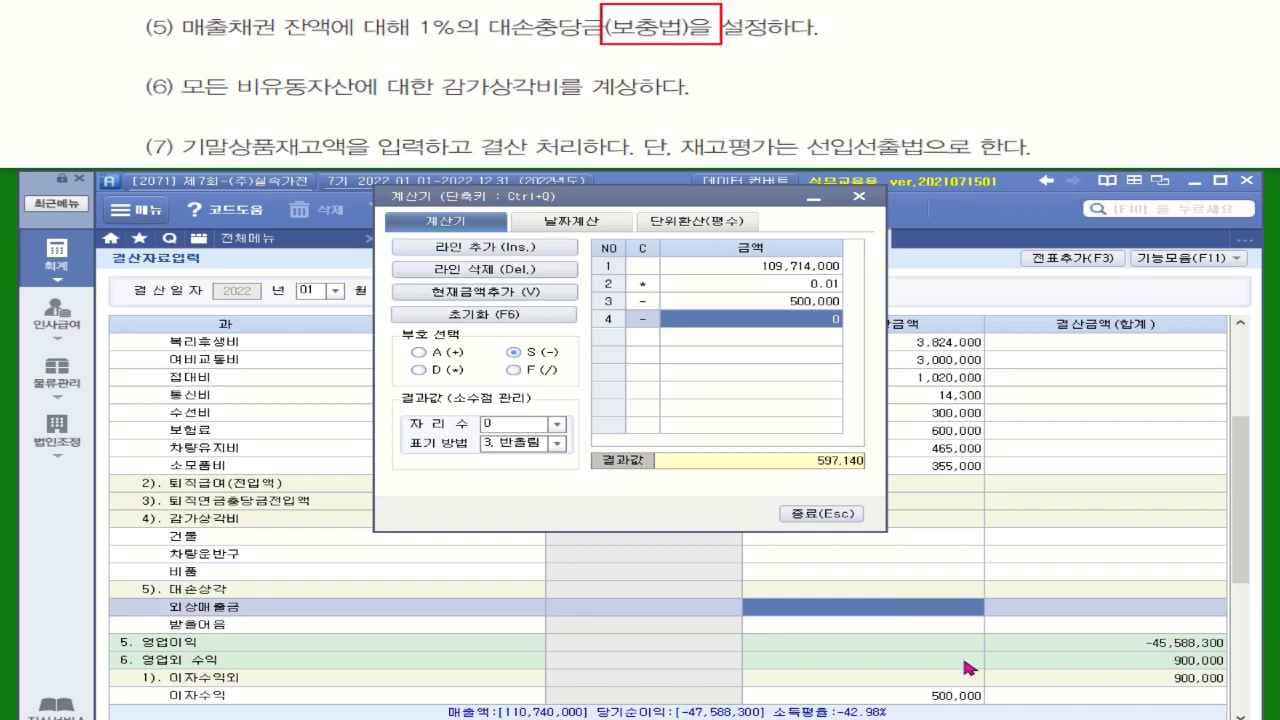
{"action": "type", "text": "59"}
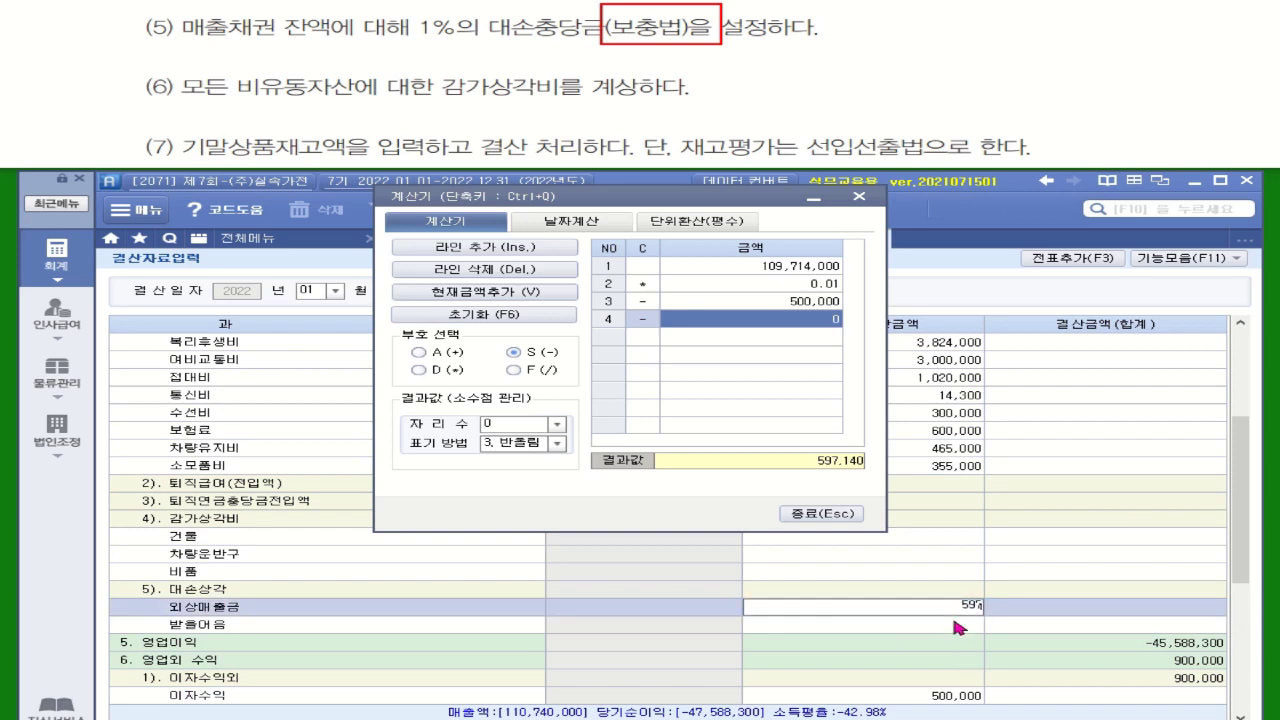
{"action": "type", "text": "7,140"}
{"action": "key", "text": "Return"}
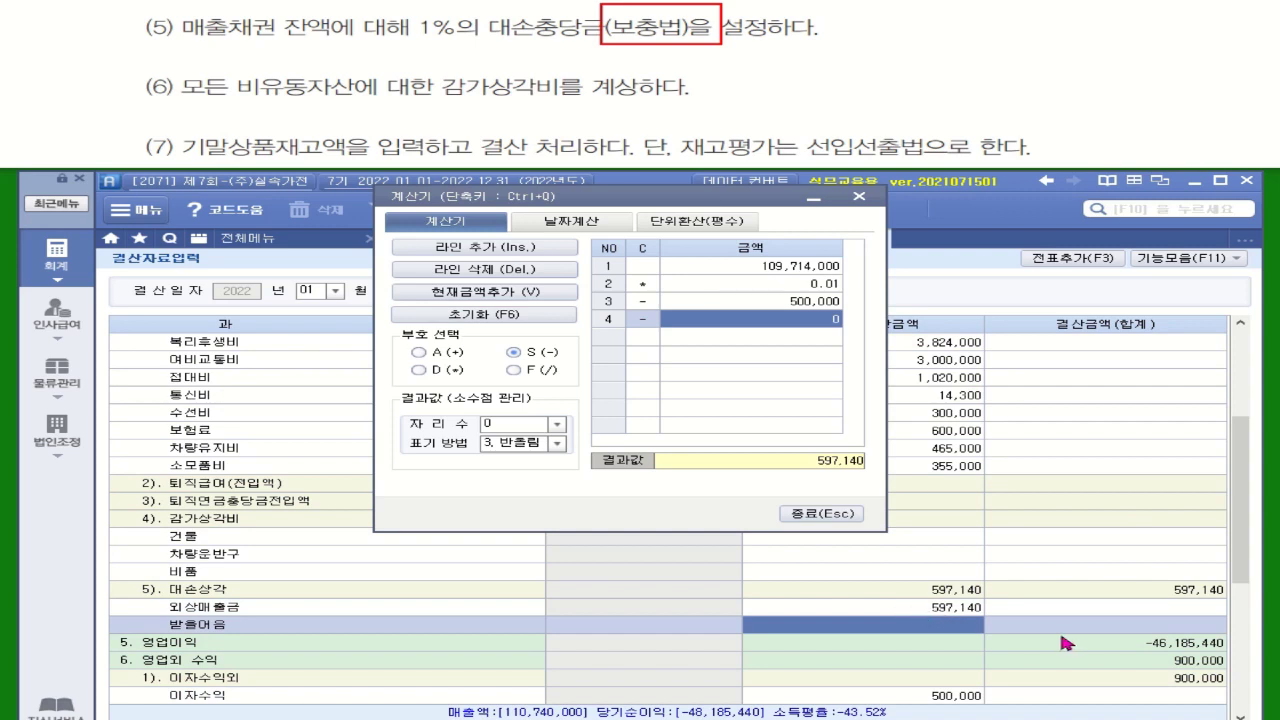
{"action": "left_click", "coordinate": [845, 514]}
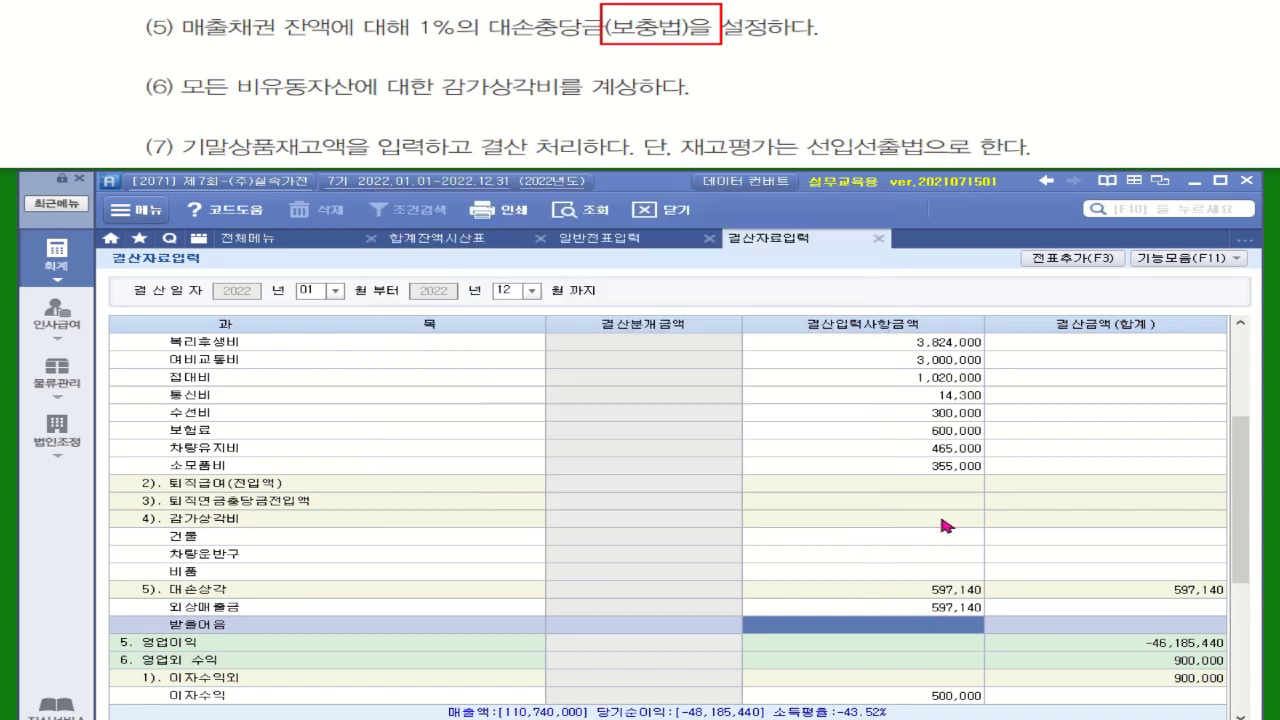
- Load the debit balance of 받을어음 from the trial balance (합계잔액시산표) into the calculator and multiply it by 0.01
{"action": "left_click", "coordinate": [449, 247]}
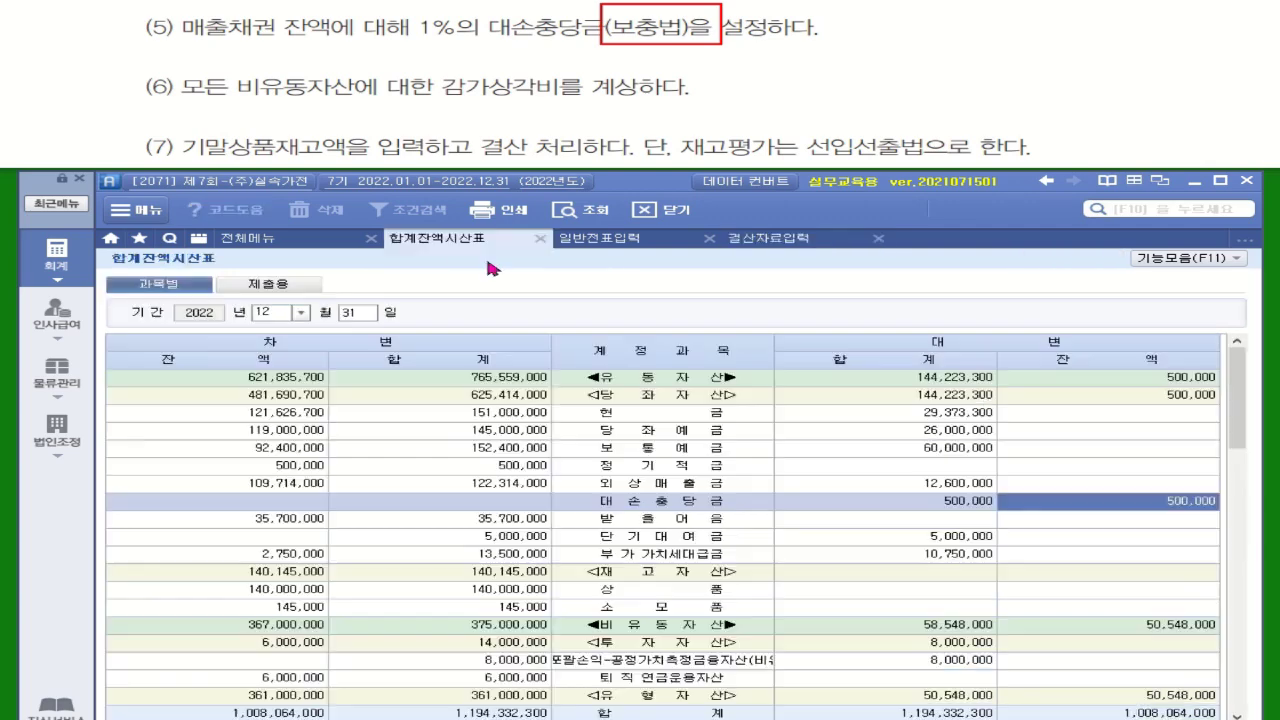
{"action": "left_click", "coordinate": [265, 524]}
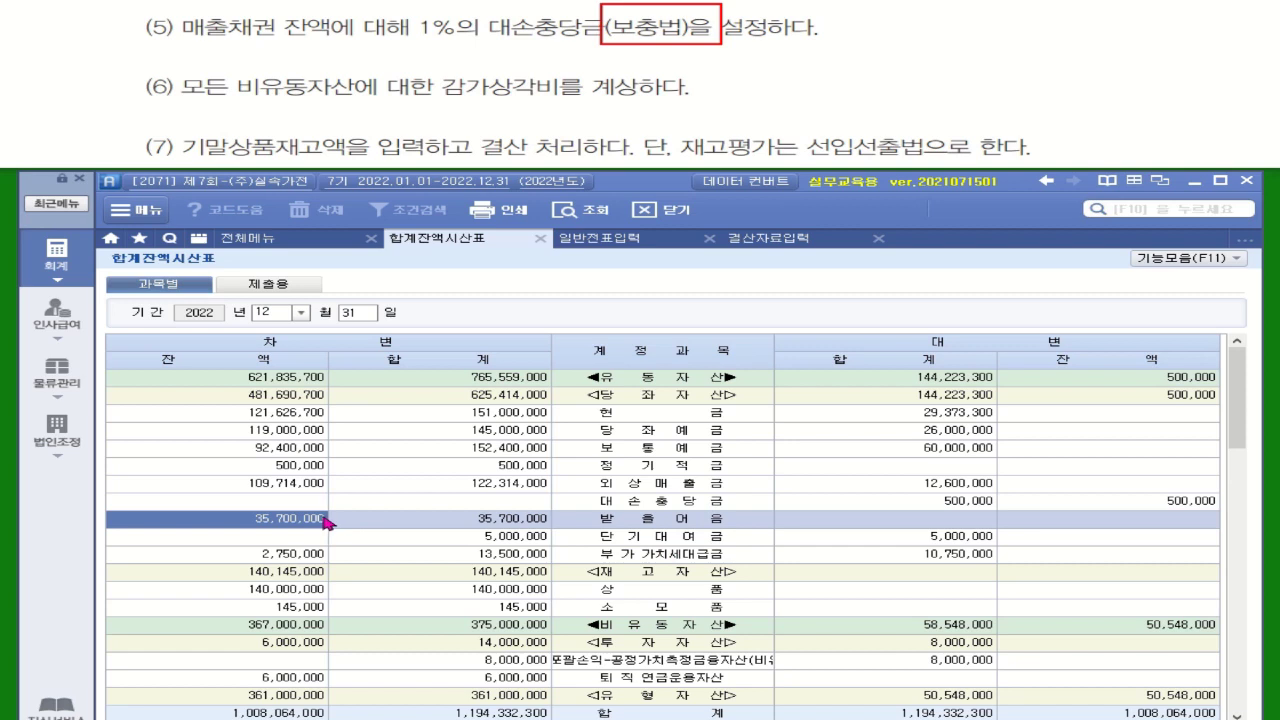
{"action": "right_click", "coordinate": [288, 516]}
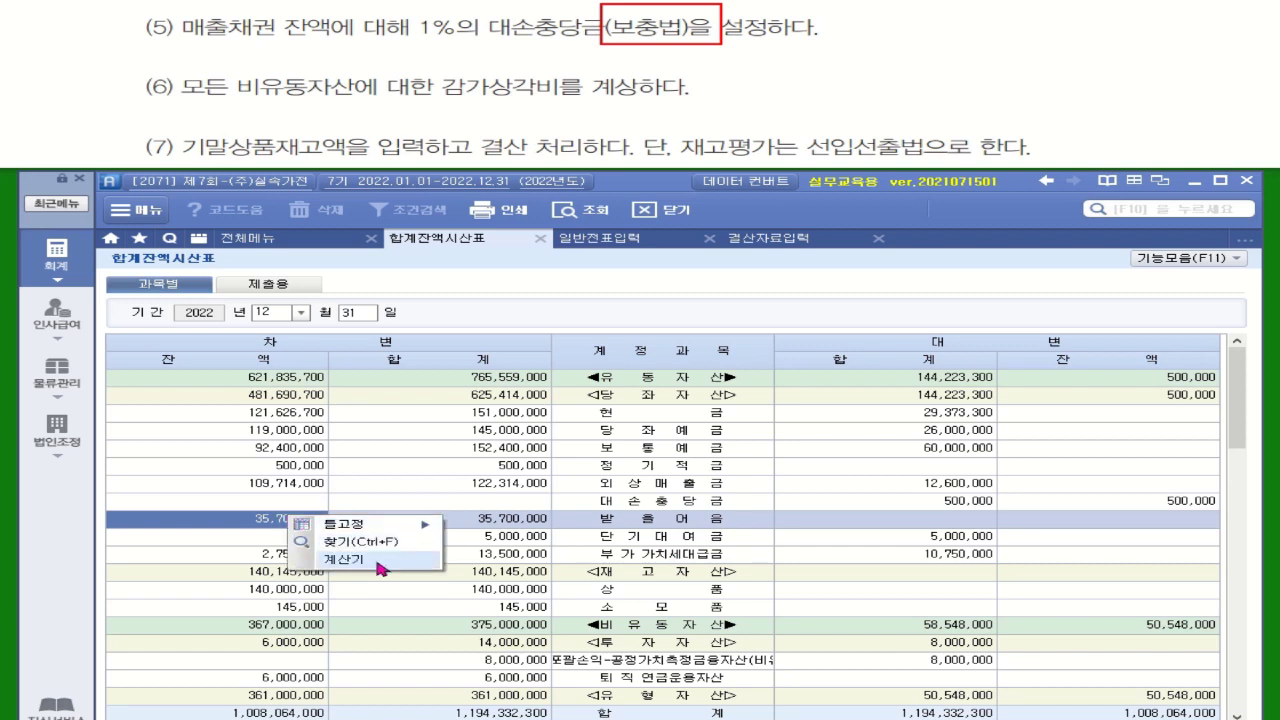
{"action": "left_click", "coordinate": [381, 568]}
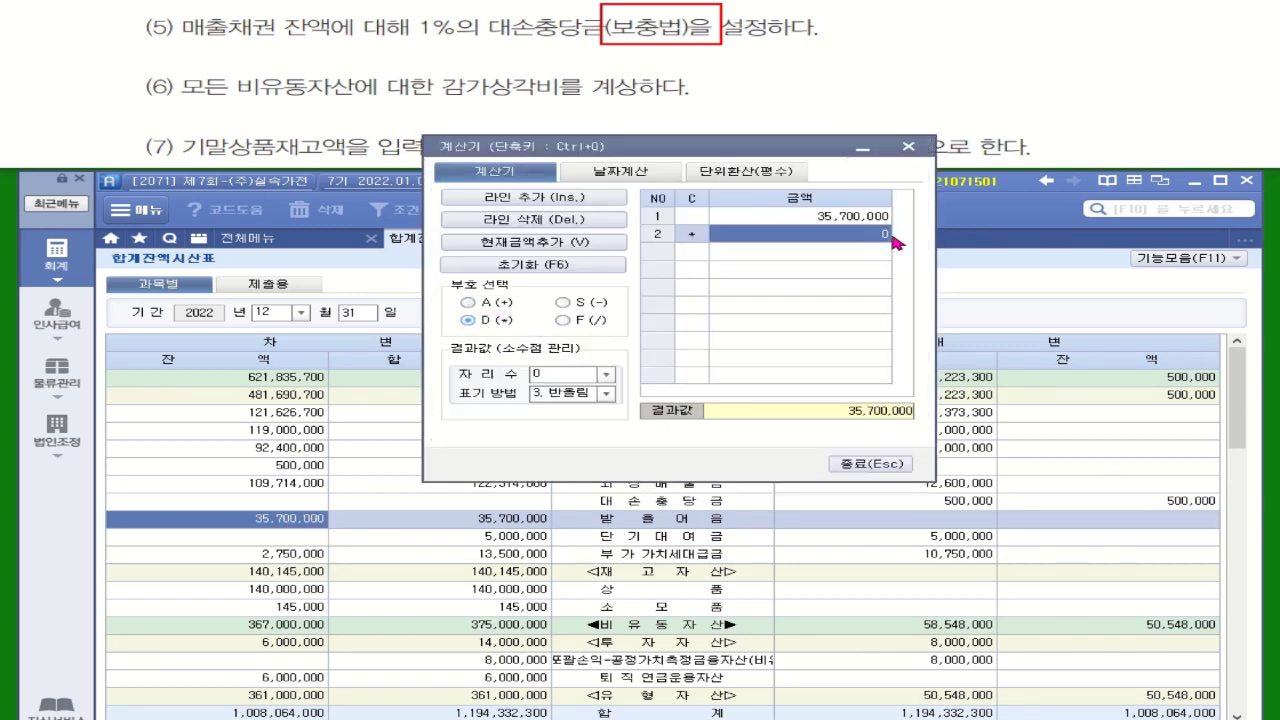
{"action": "type", "text": "0.01"}
{"action": "key", "text": "Return"}
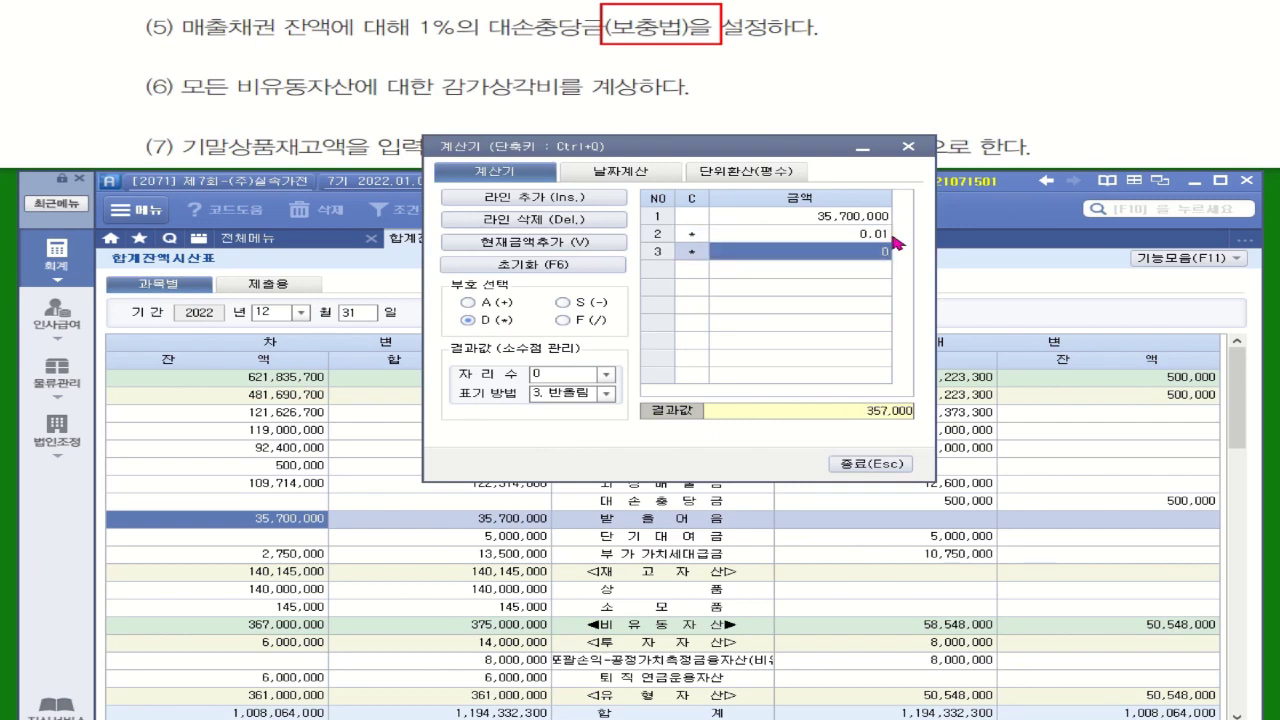
{"action": "left_click_drag", "start_coordinate": [784, 152], "coordinate": [532, 190]}
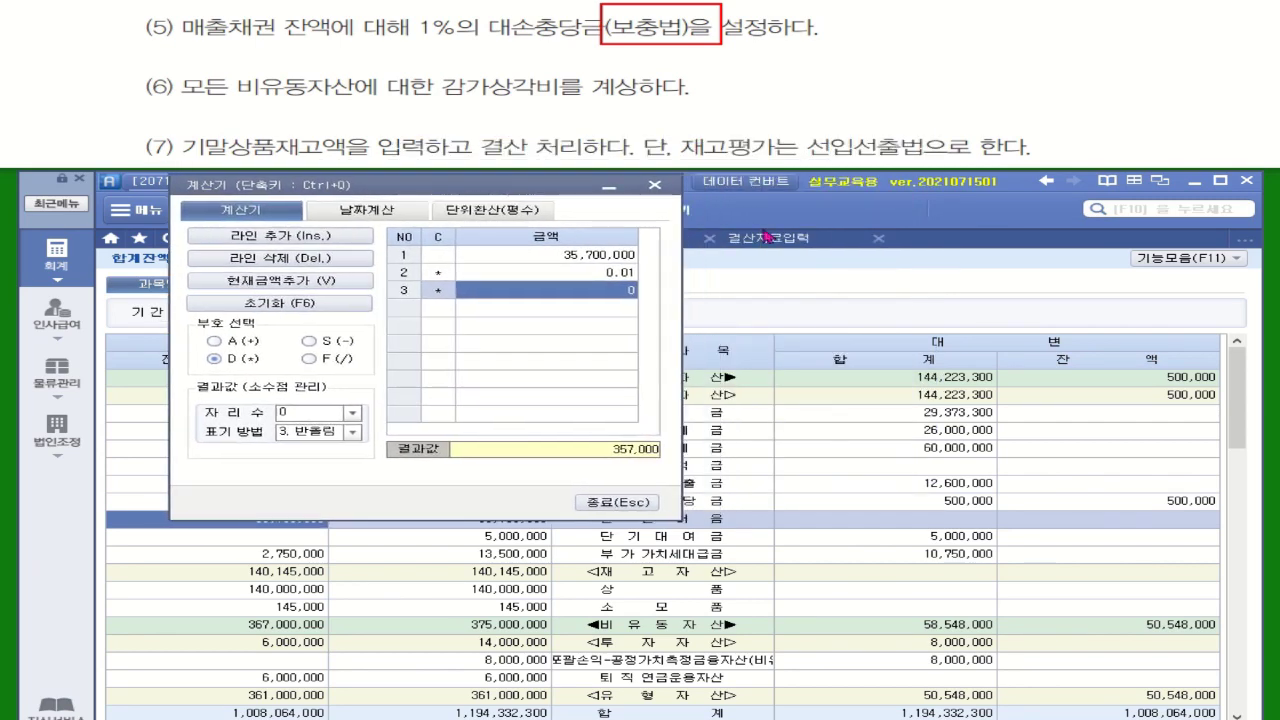
- Enter 357,000 as the 대손상각 amount for 받을어음 in 결산자료입력 and close the calculator
{"action": "left_click", "coordinate": [765, 236]}
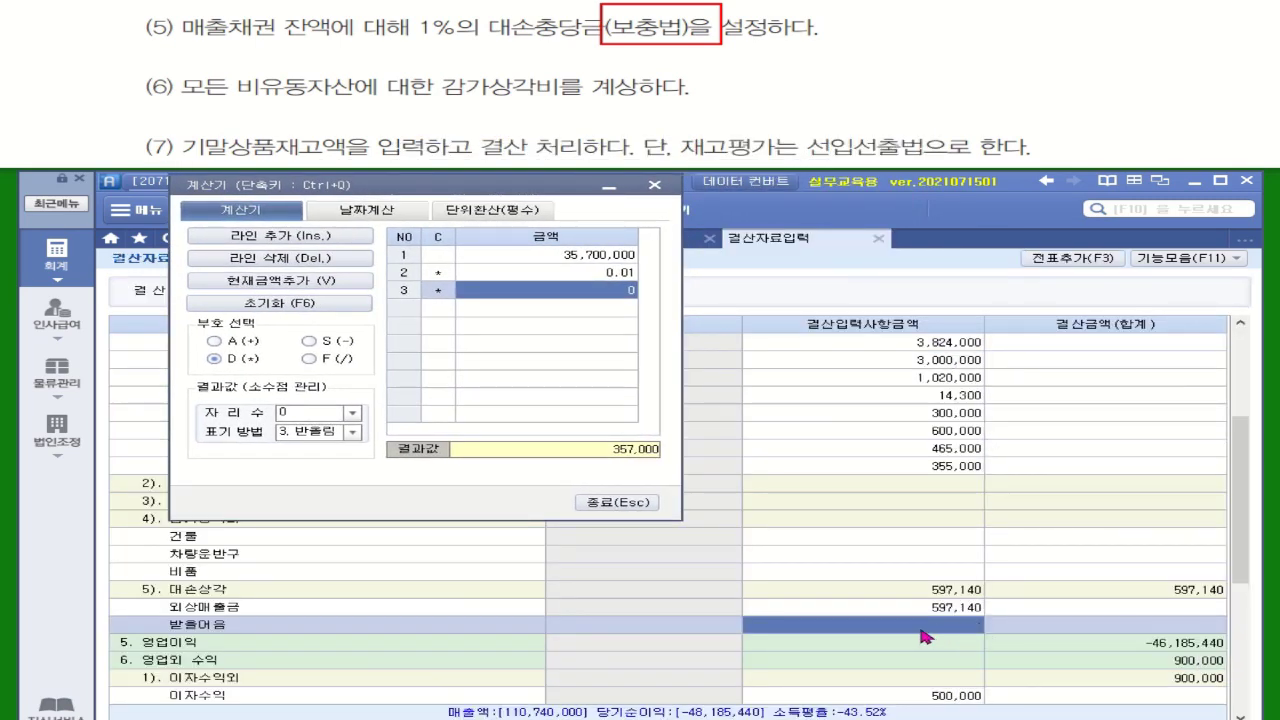
{"action": "type", "text": "357,"}
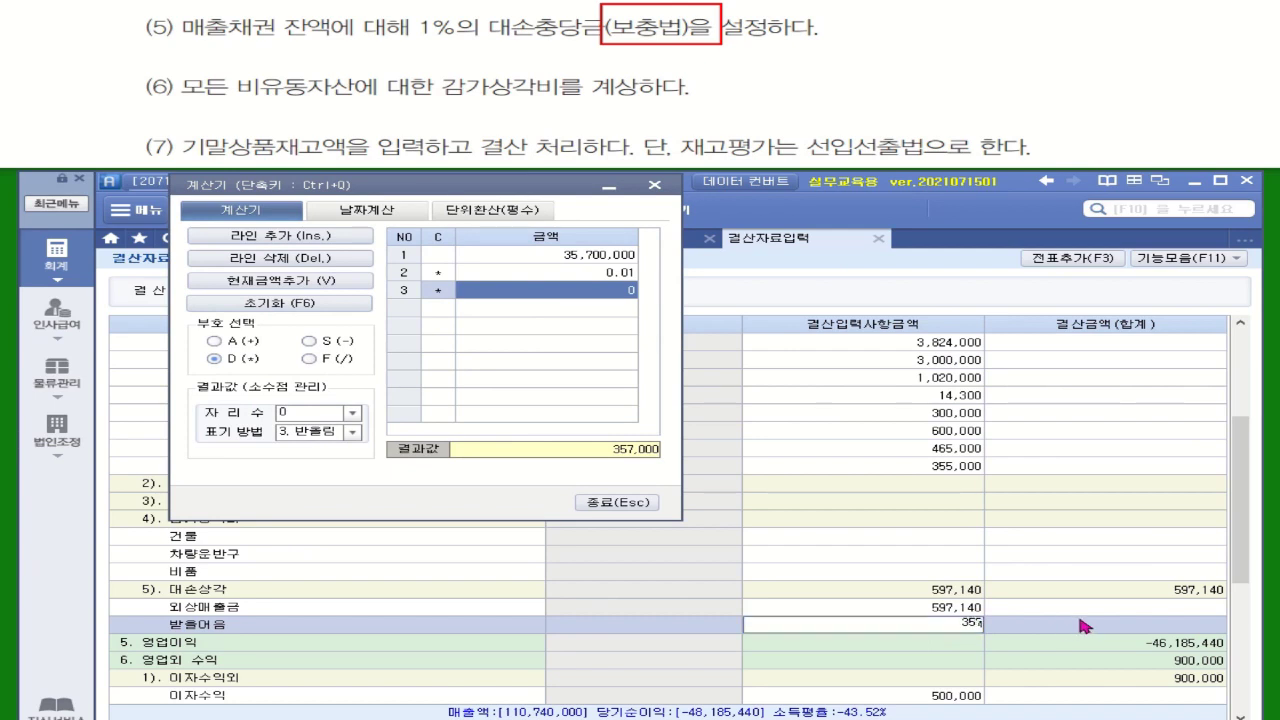
{"action": "type", "text": "000"}
{"action": "key", "text": "Return"}
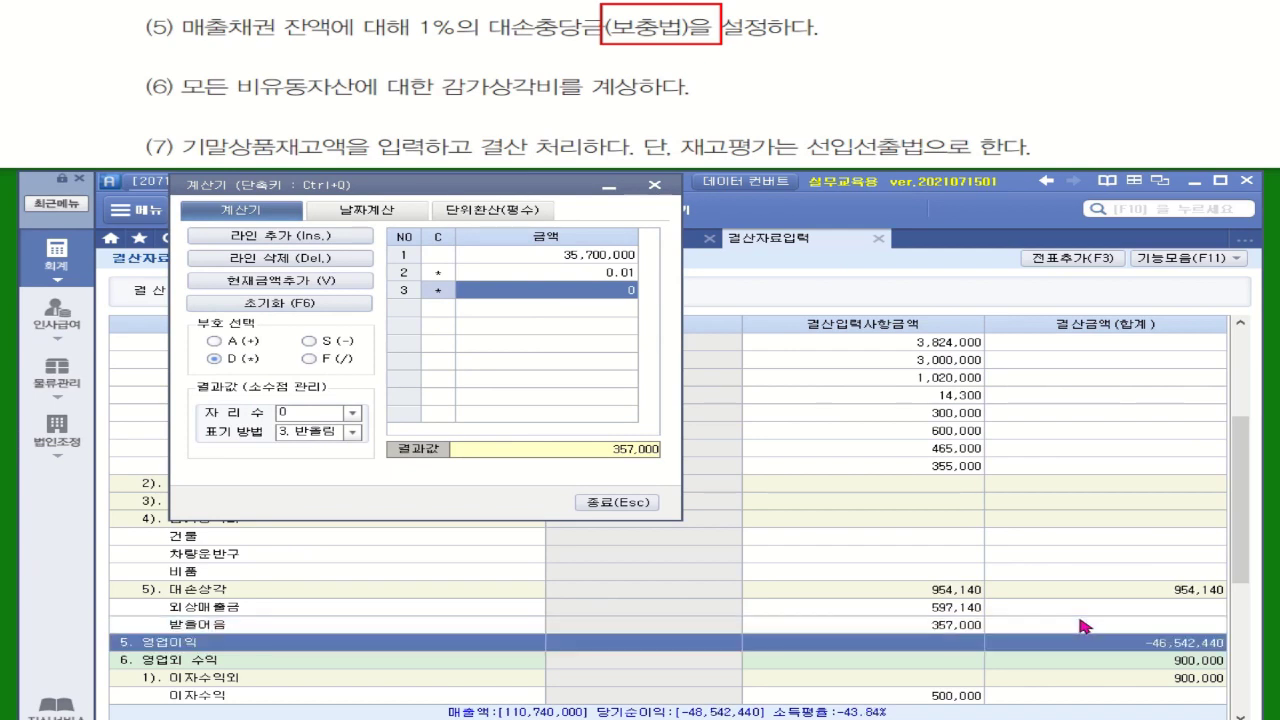
{"action": "left_click", "coordinate": [607, 503]}
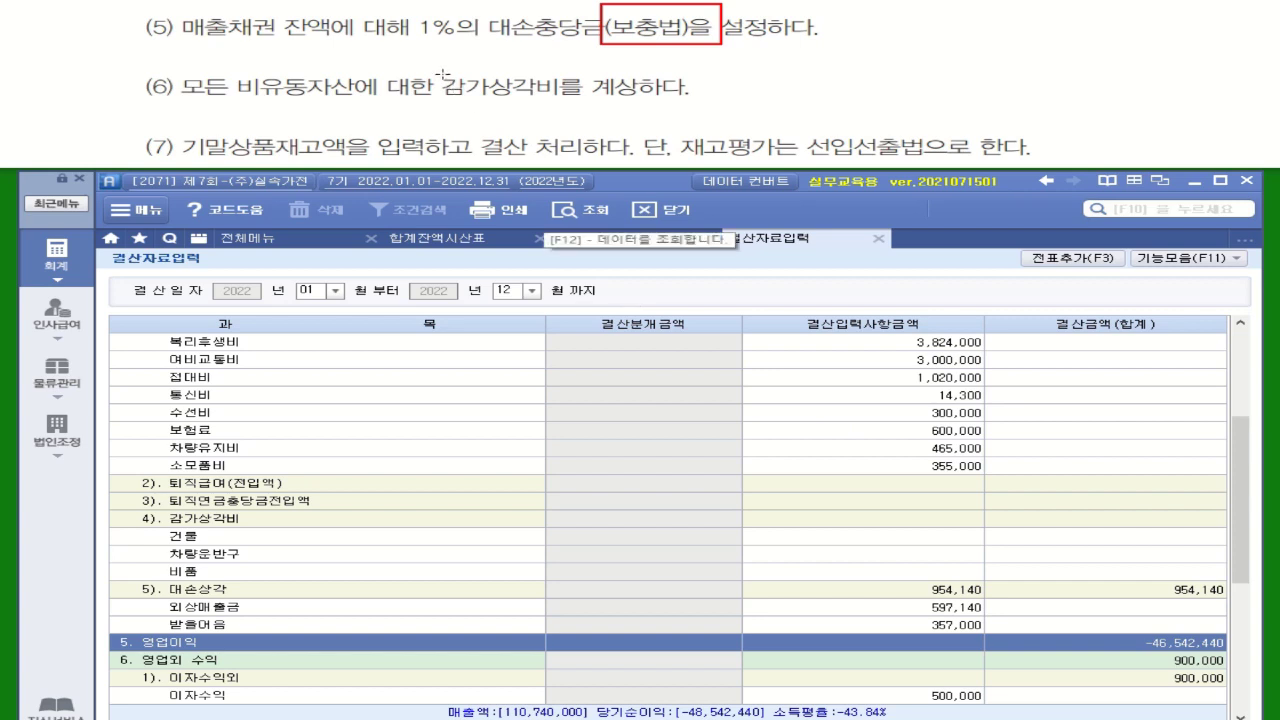
- Open the 유형자산총괄 view of 원가경비별감가상각명세서 and check the 당기상각비 of 건물
{"action": "left_click_drag", "start_coordinate": [440, 65], "coordinate": [710, 106]}
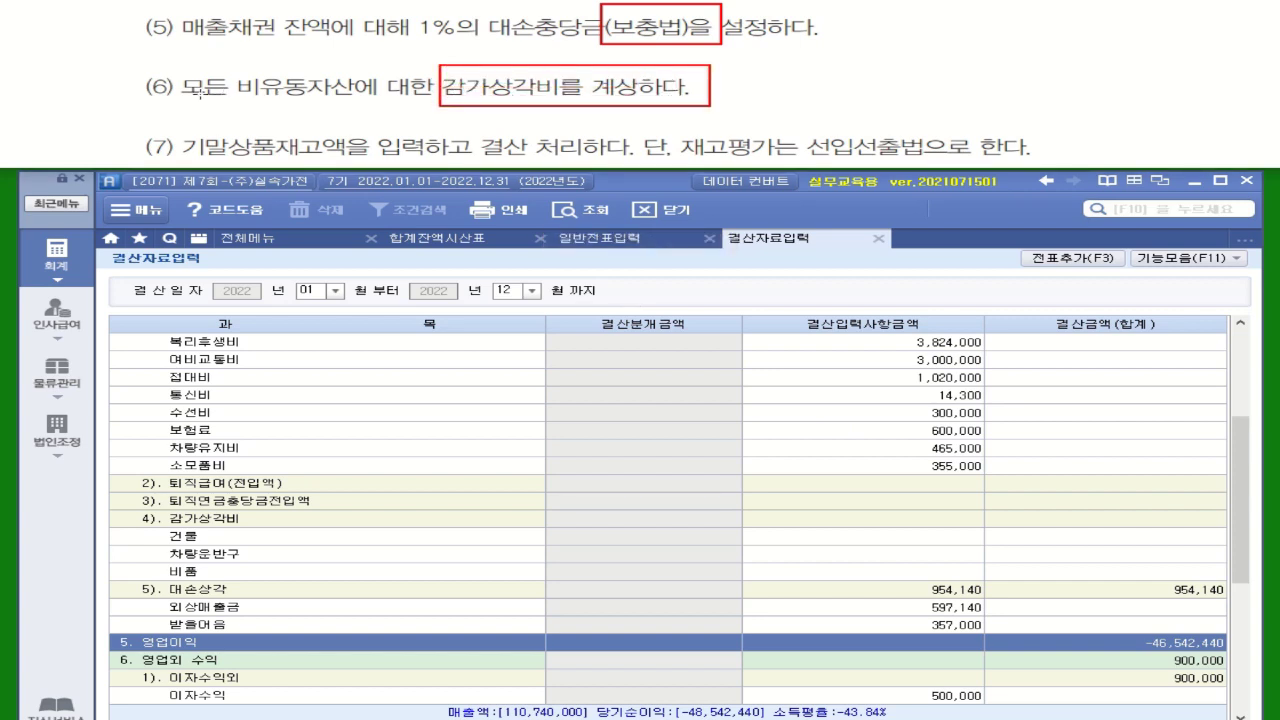
{"action": "mouse_move", "coordinate": [177, 100]}
{"action": "left_mouse_down"}
{"action": "mouse_move", "coordinate": [222, 101]}
{"action": "mouse_move", "coordinate": [237, 68]}
{"action": "left_mouse_up"}
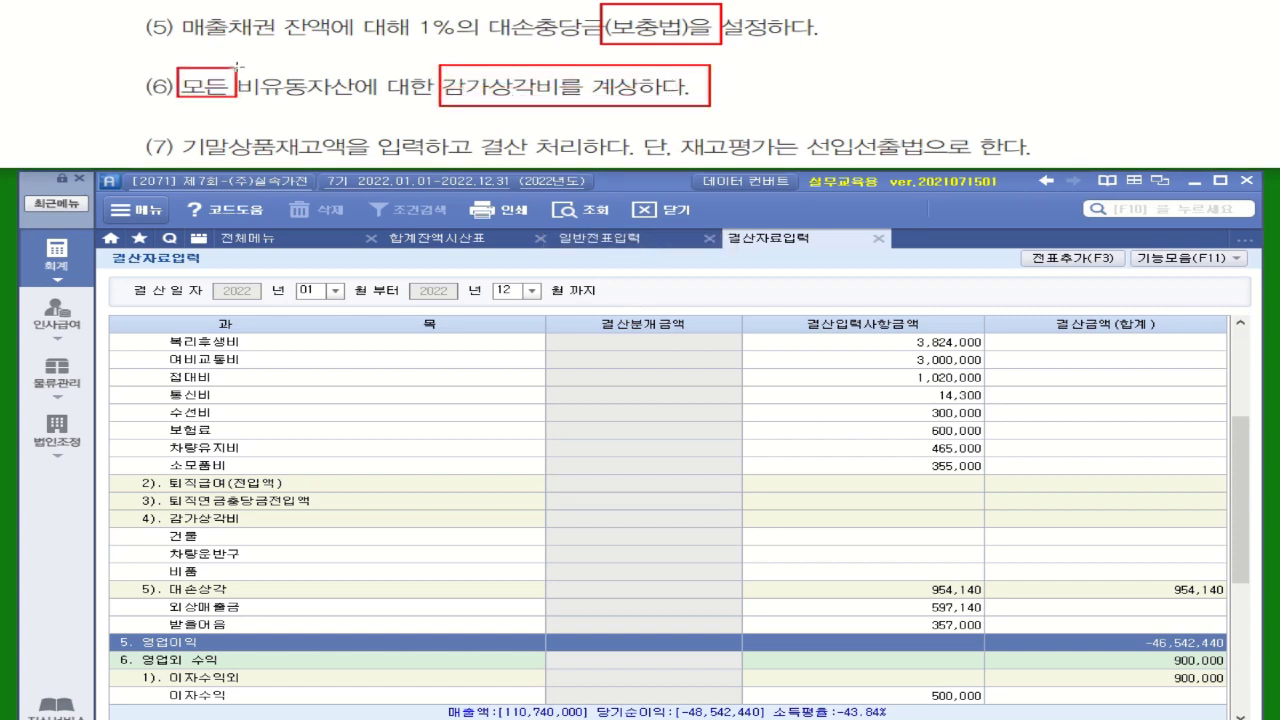
{"action": "left_click", "coordinate": [256, 240]}
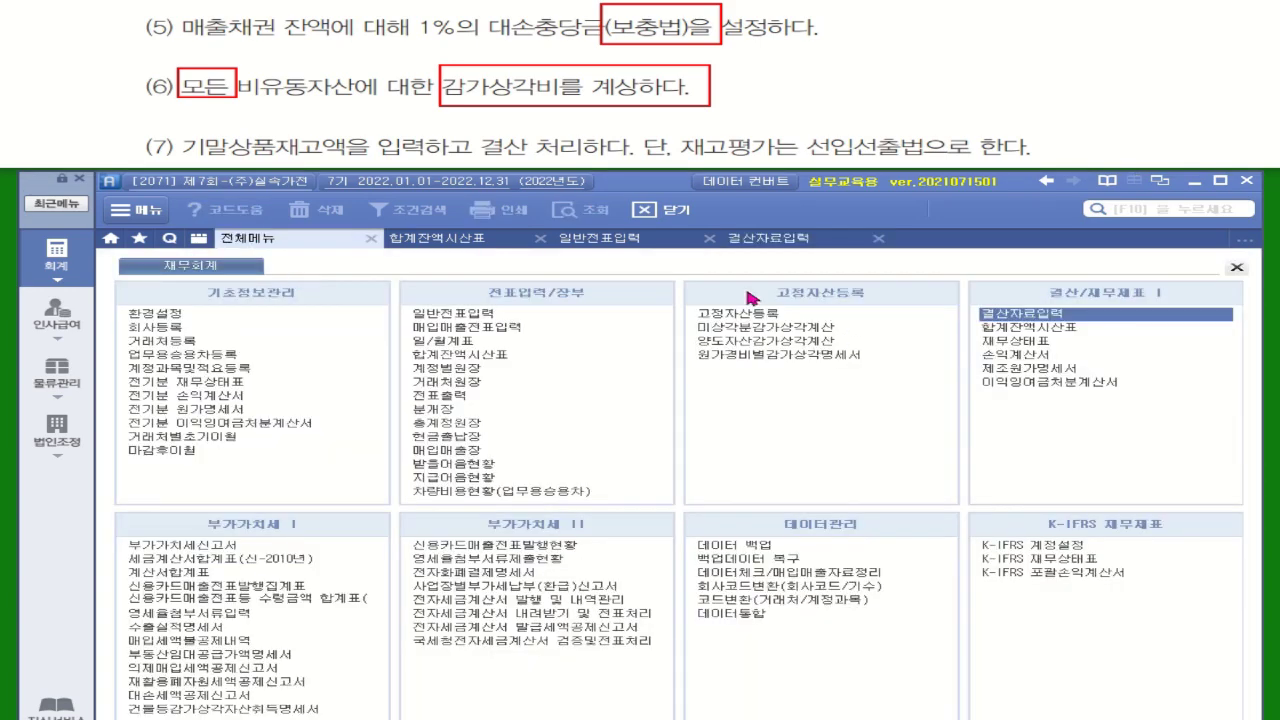
{"action": "left_click", "coordinate": [798, 365]}
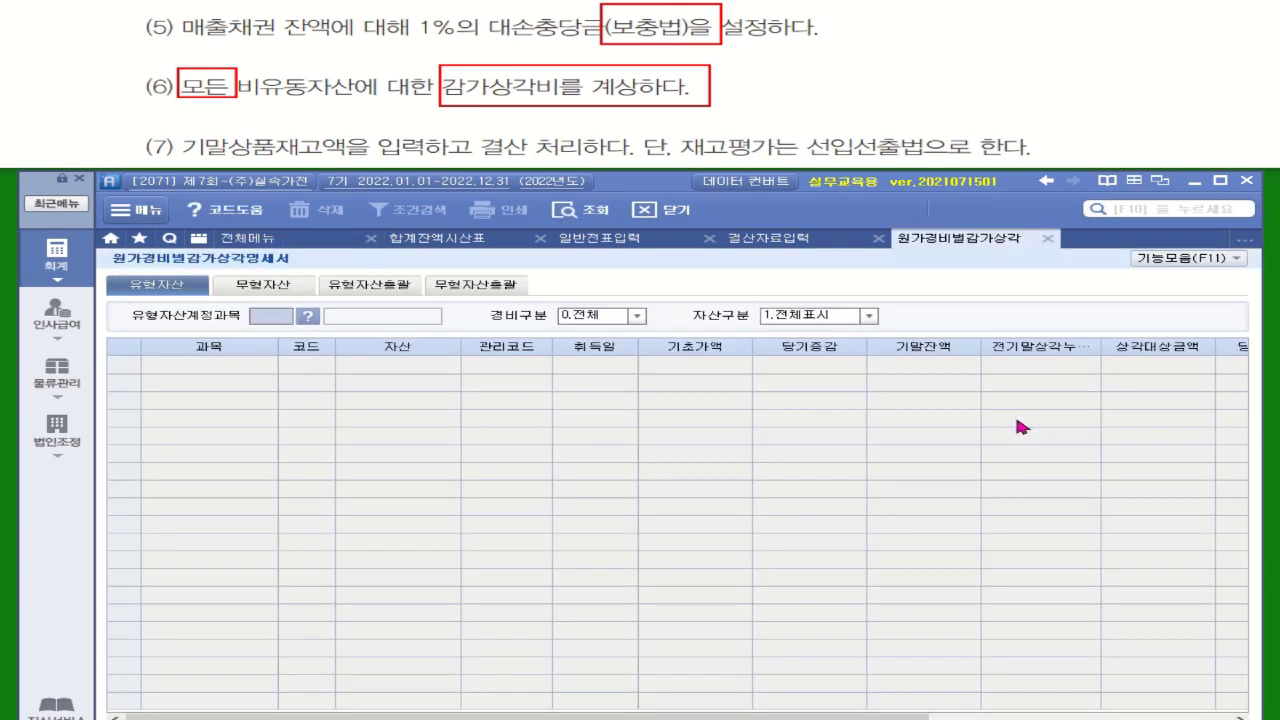
{"action": "left_click", "coordinate": [383, 292]}
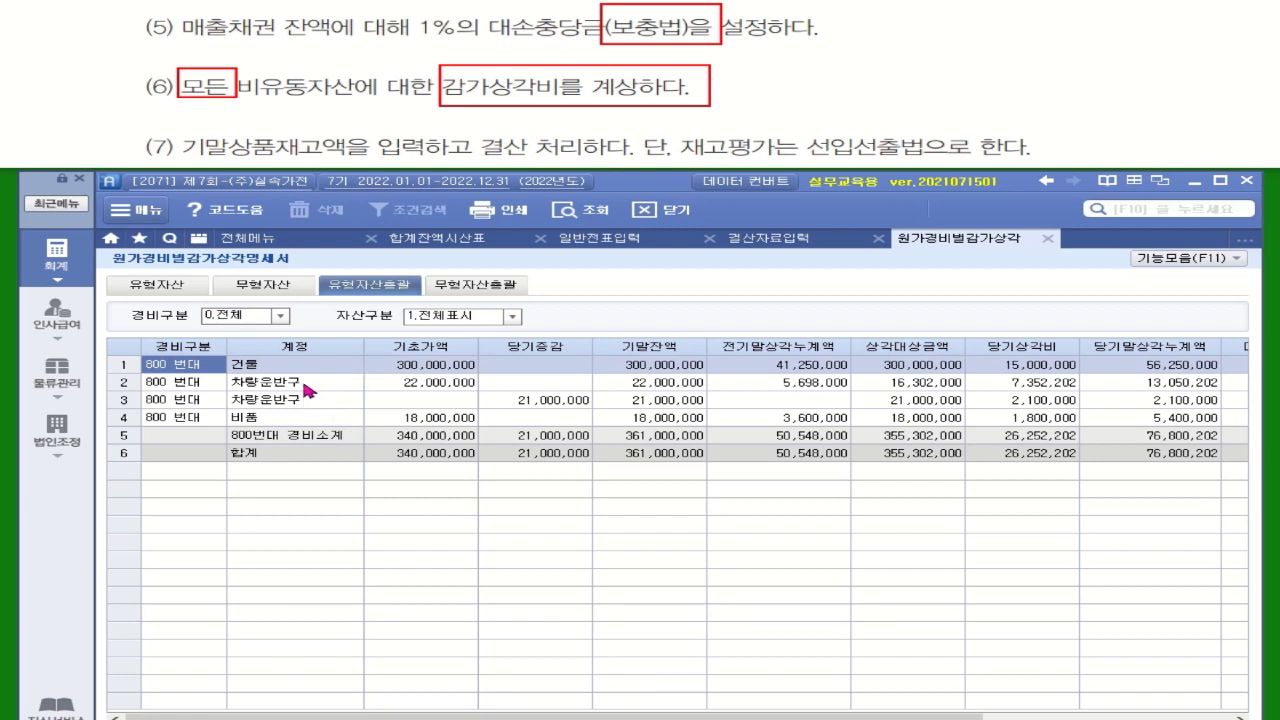
{"action": "left_click", "coordinate": [970, 364]}
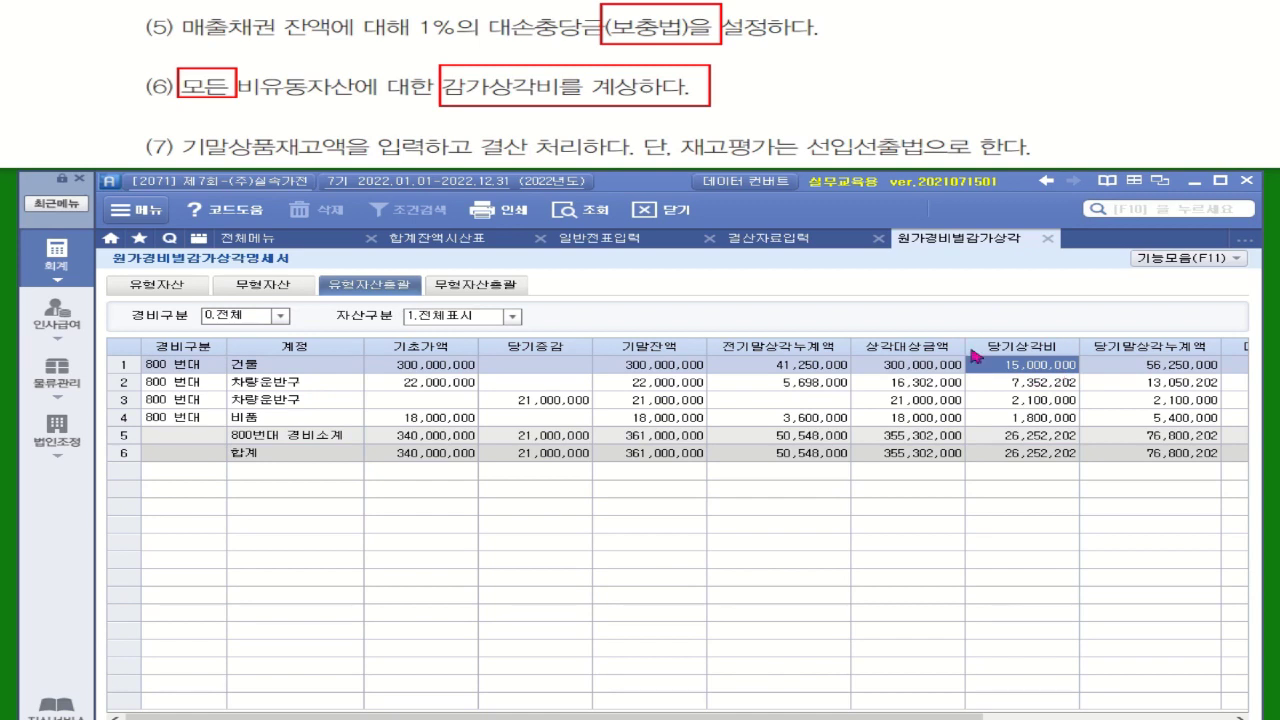
- Enter 15,000,000 as the 감가상각비 amount for 건물 in 결산자료입력
{"action": "left_click", "coordinate": [797, 241]}
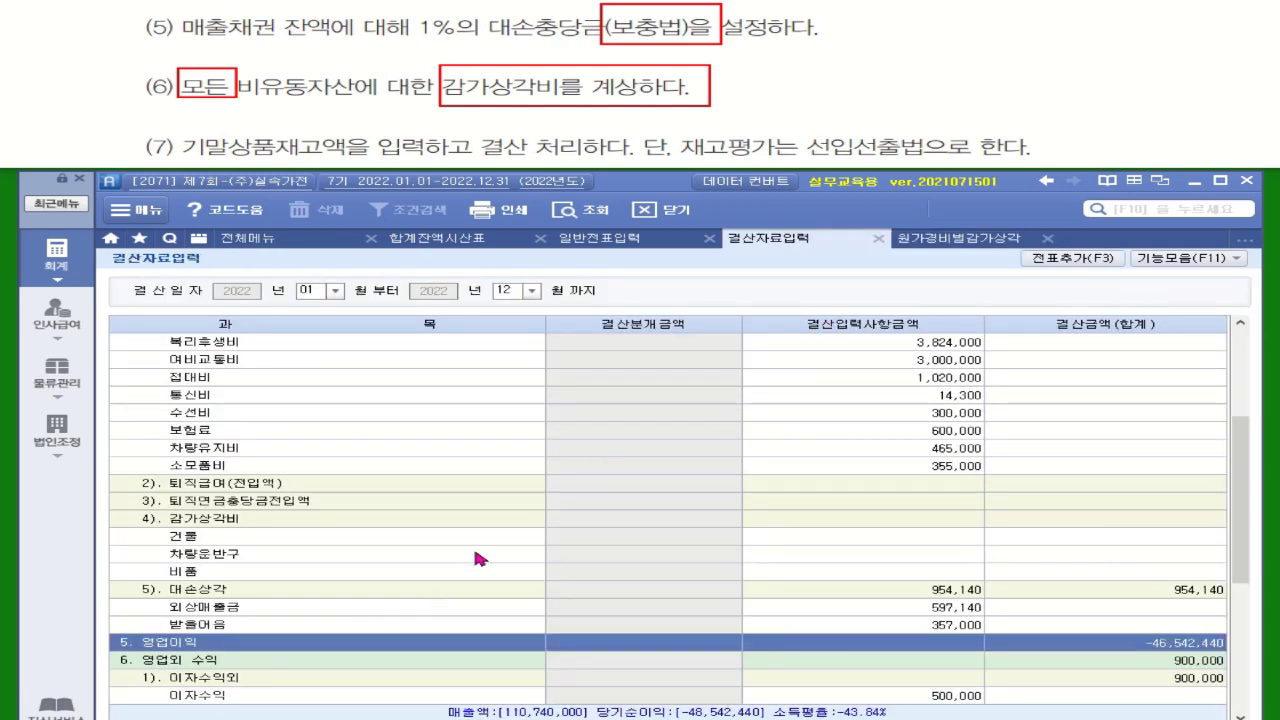
{"action": "left_click", "coordinate": [900, 538]}
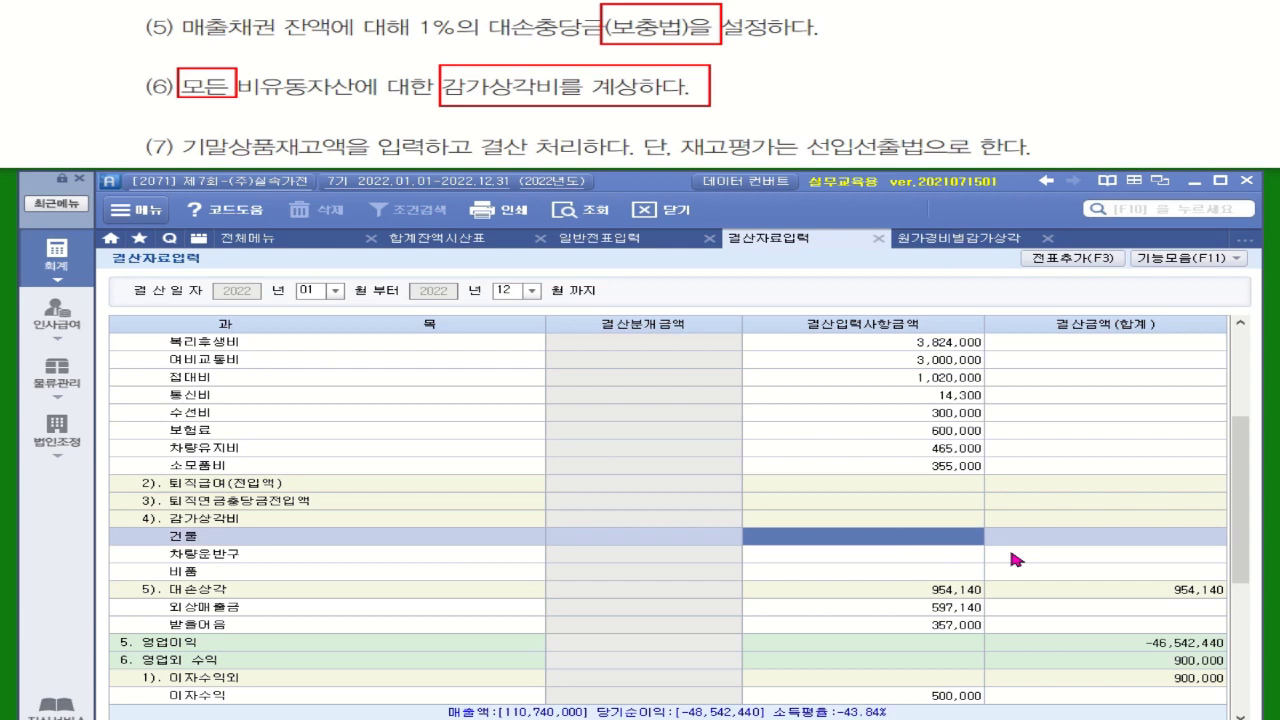
{"action": "type", "text": "15000000"}
{"action": "key", "text": "Return"}
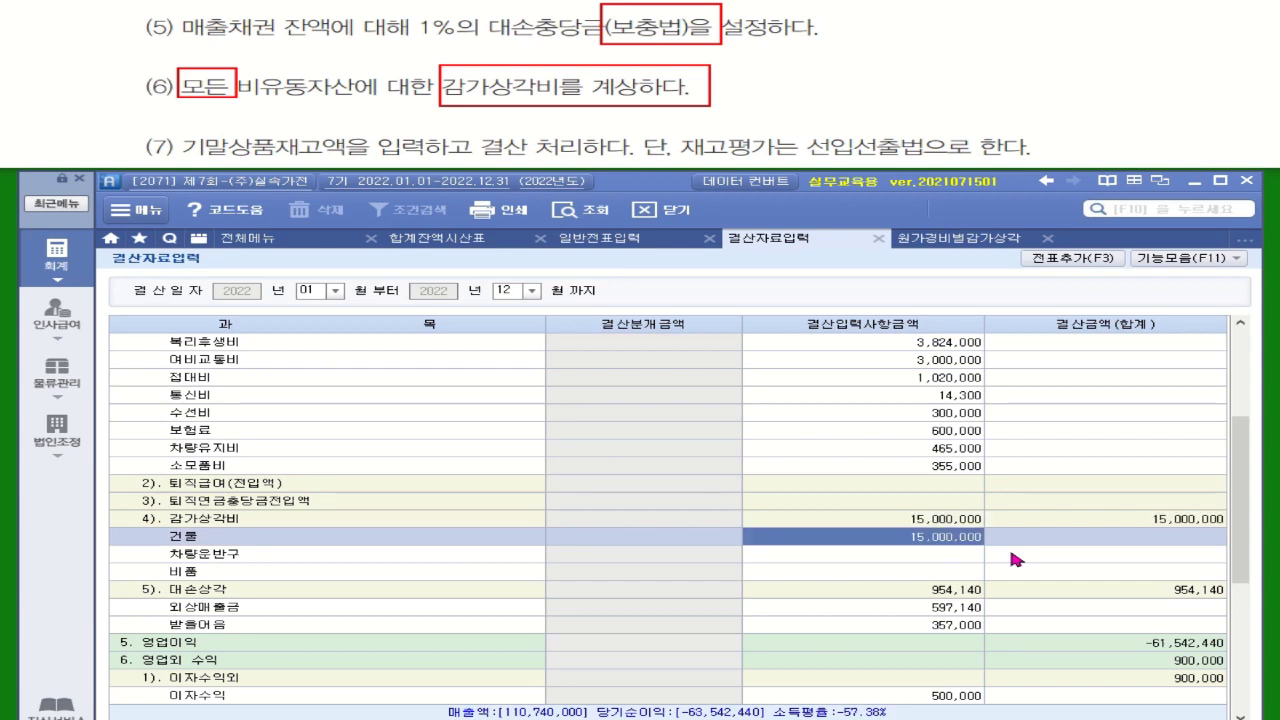
- Load the first 차량운반구 row's 당기상각비 from the depreciation statement into the calculator and add 2,100,000 for the second vehicle row
{"action": "left_click", "coordinate": [953, 246]}
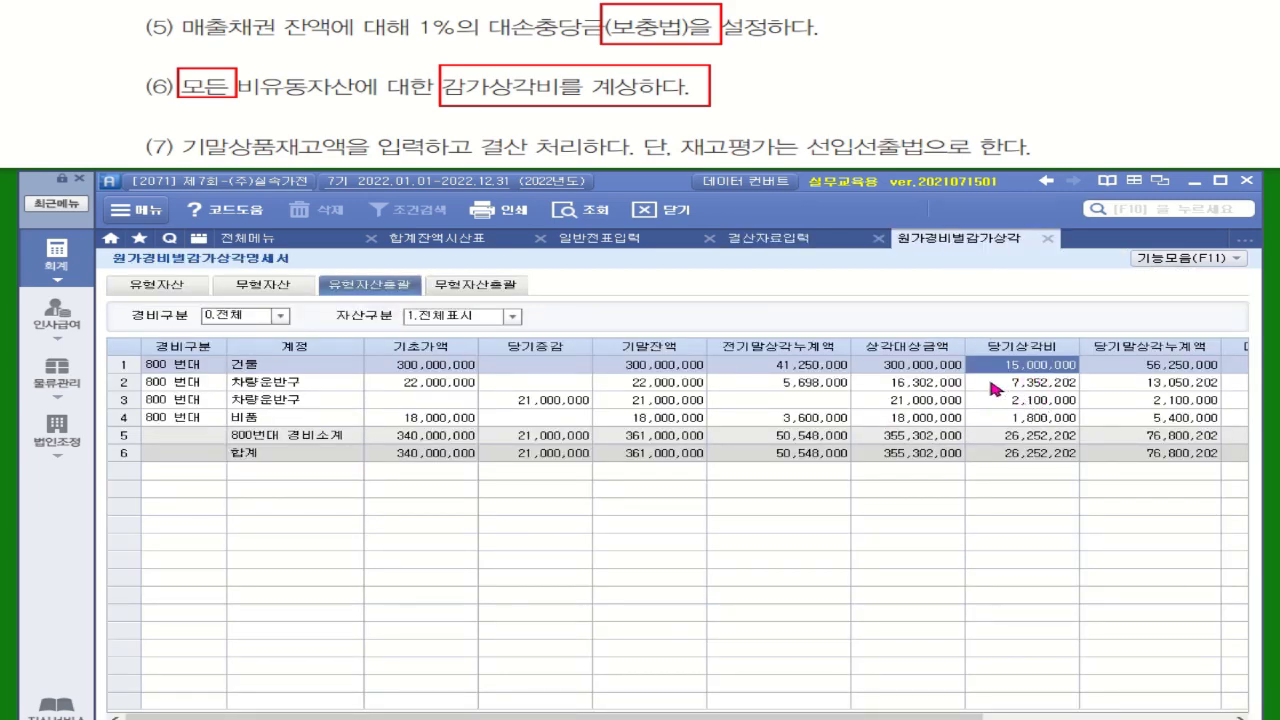
{"action": "left_click", "coordinate": [985, 384]}
{"action": "right_click", "coordinate": [974, 381]}
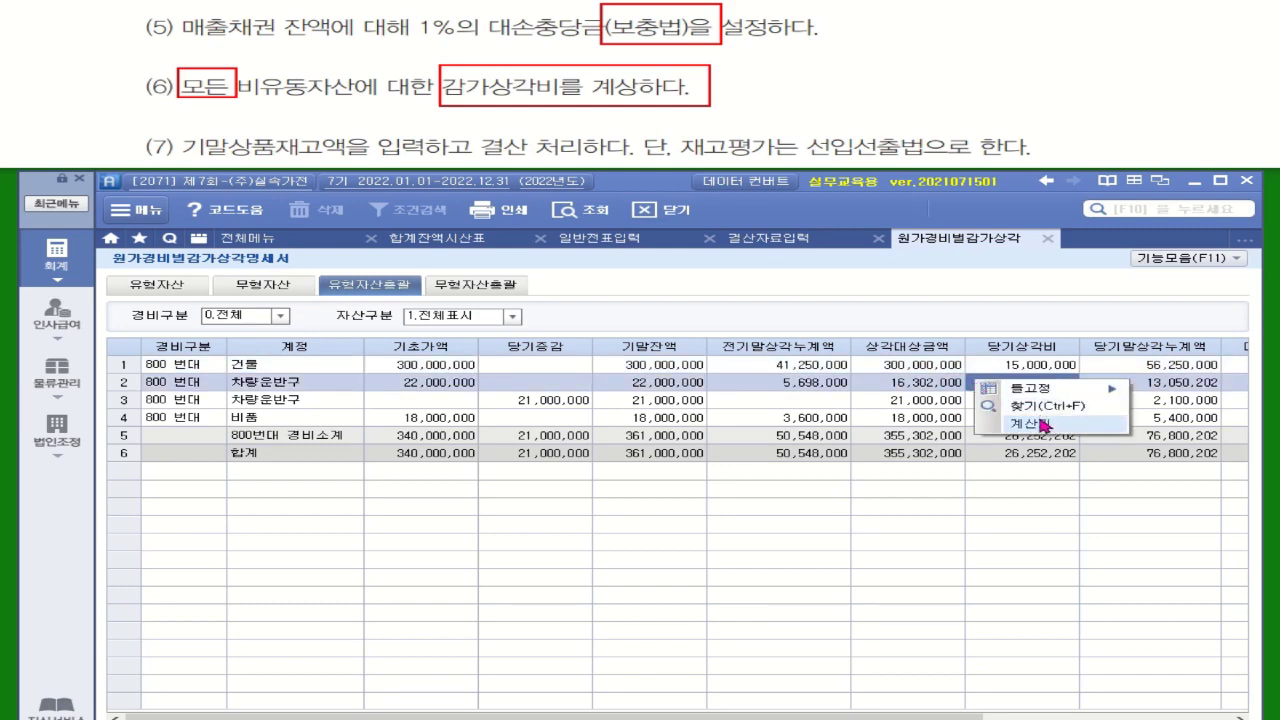
{"action": "left_click", "coordinate": [1044, 425]}
{"action": "left_click_drag", "start_coordinate": [701, 151], "coordinate": [456, 340]}
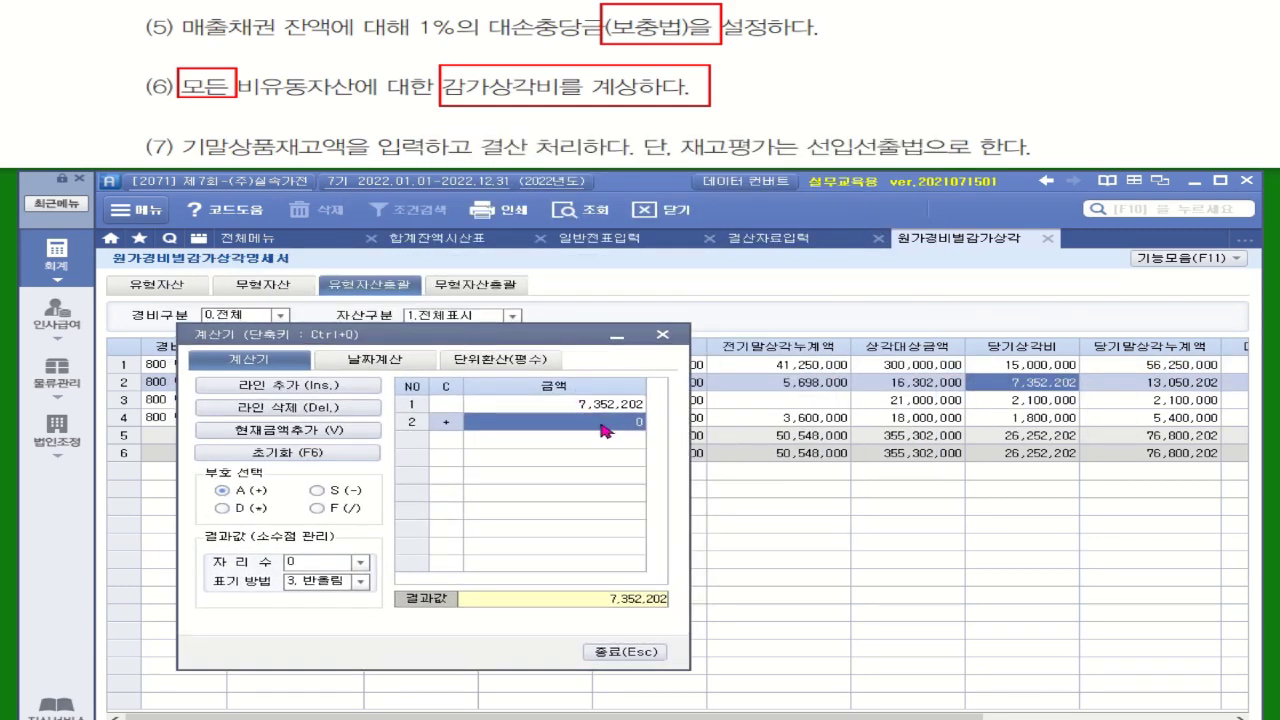
{"action": "type", "text": "2,100,0"}
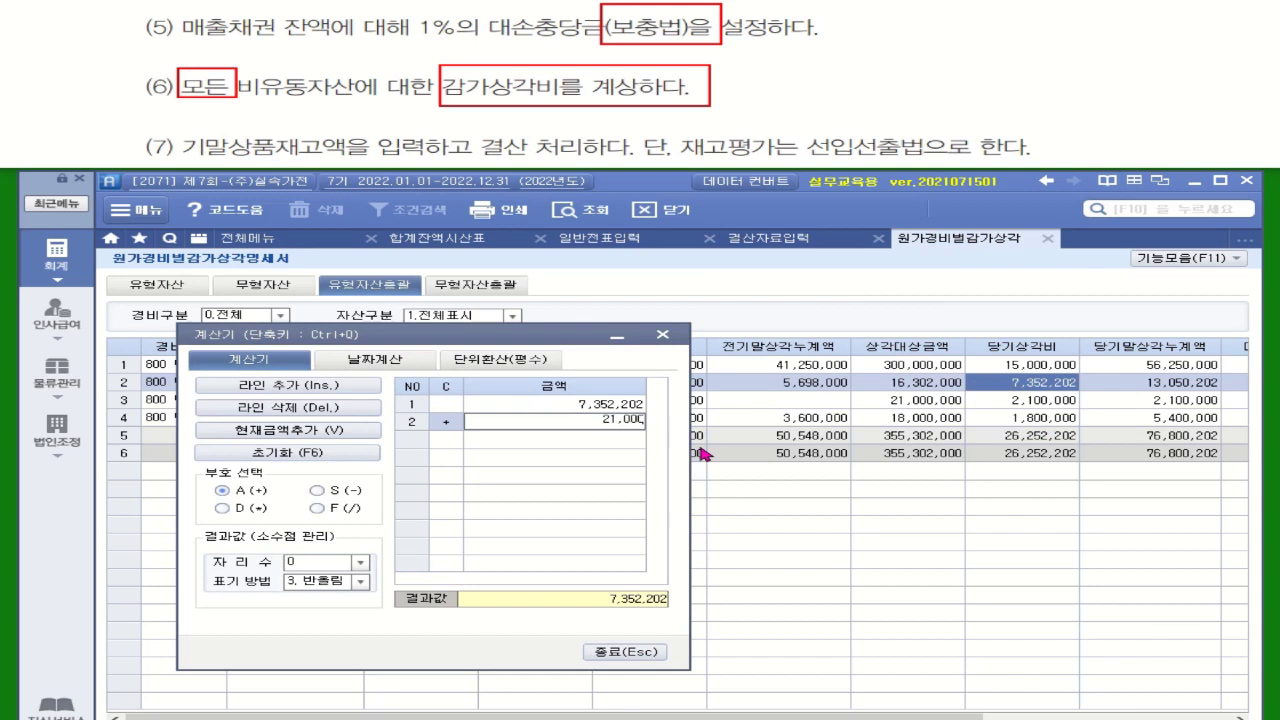
{"action": "type", "text": "00"}
{"action": "key", "text": "Return"}
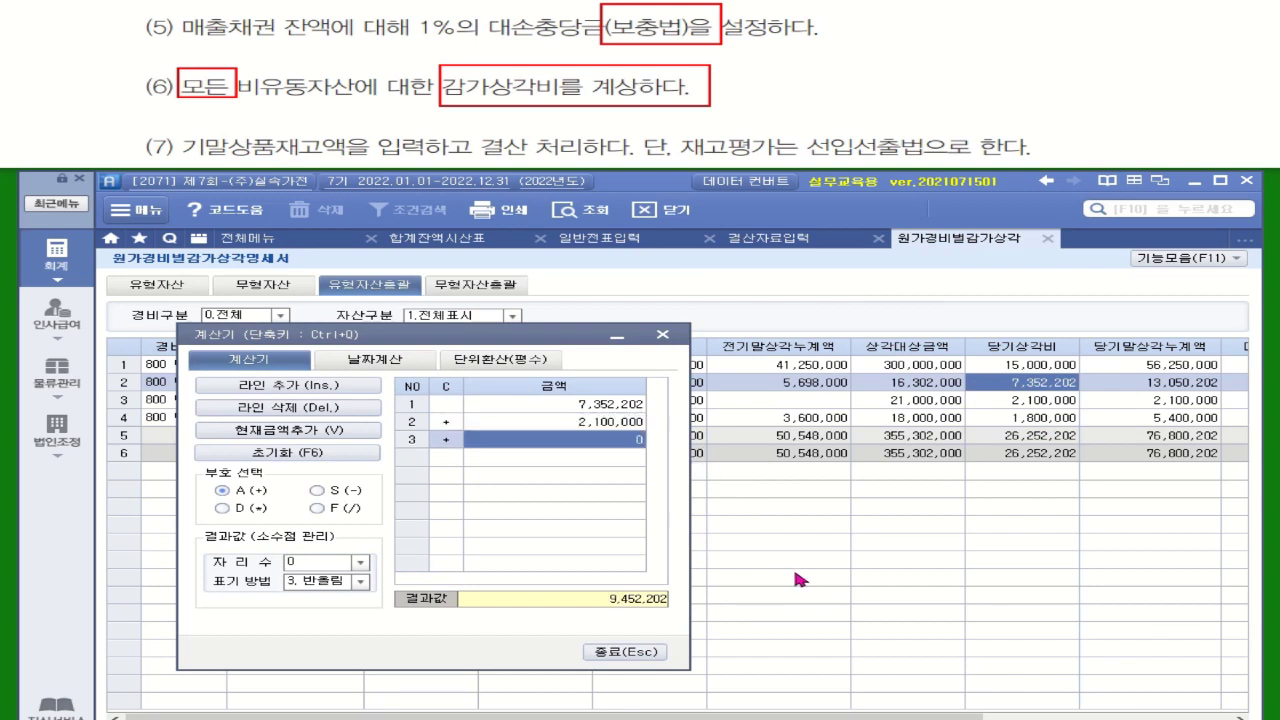
- Enter 9,452,202 as the 감가상각비 amount for 차량운반구 in 결산자료입력 and close the calculator
{"action": "left_click", "coordinate": [757, 240]}
{"action": "left_click_drag", "start_coordinate": [502, 336], "coordinate": [526, 179]}
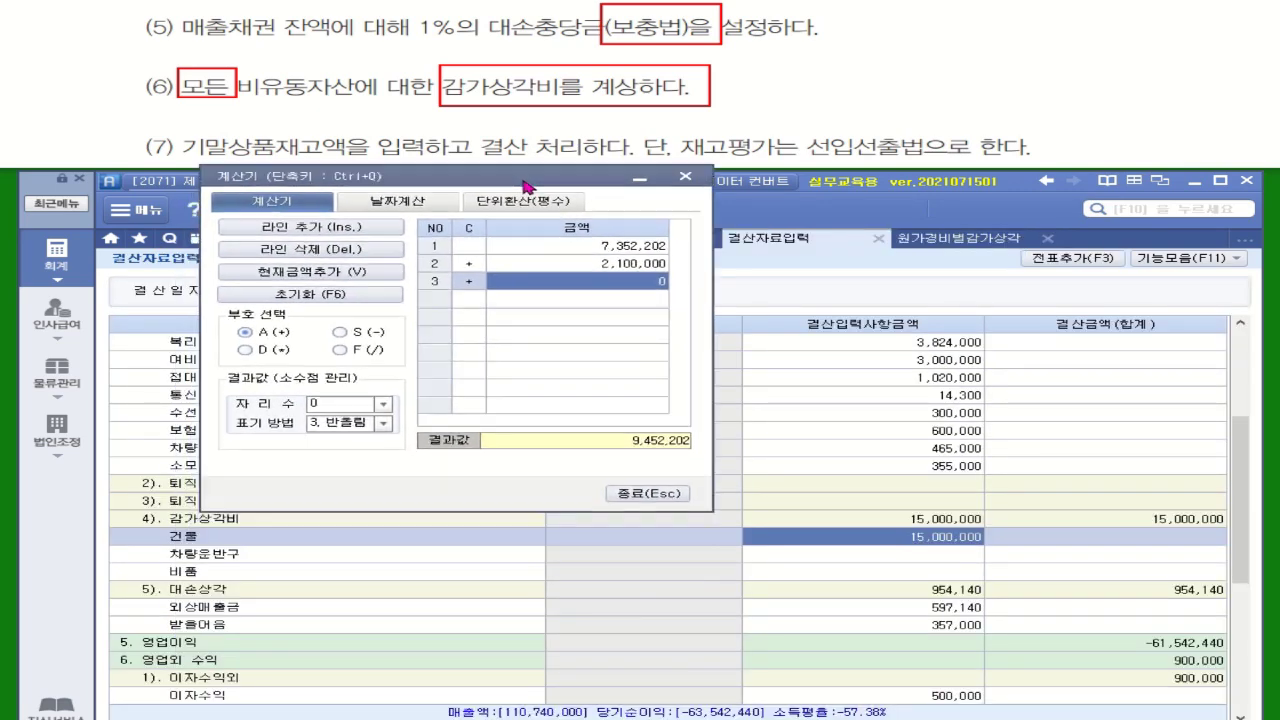
{"action": "left_click", "coordinate": [906, 556]}
{"action": "type", "text": "5"}
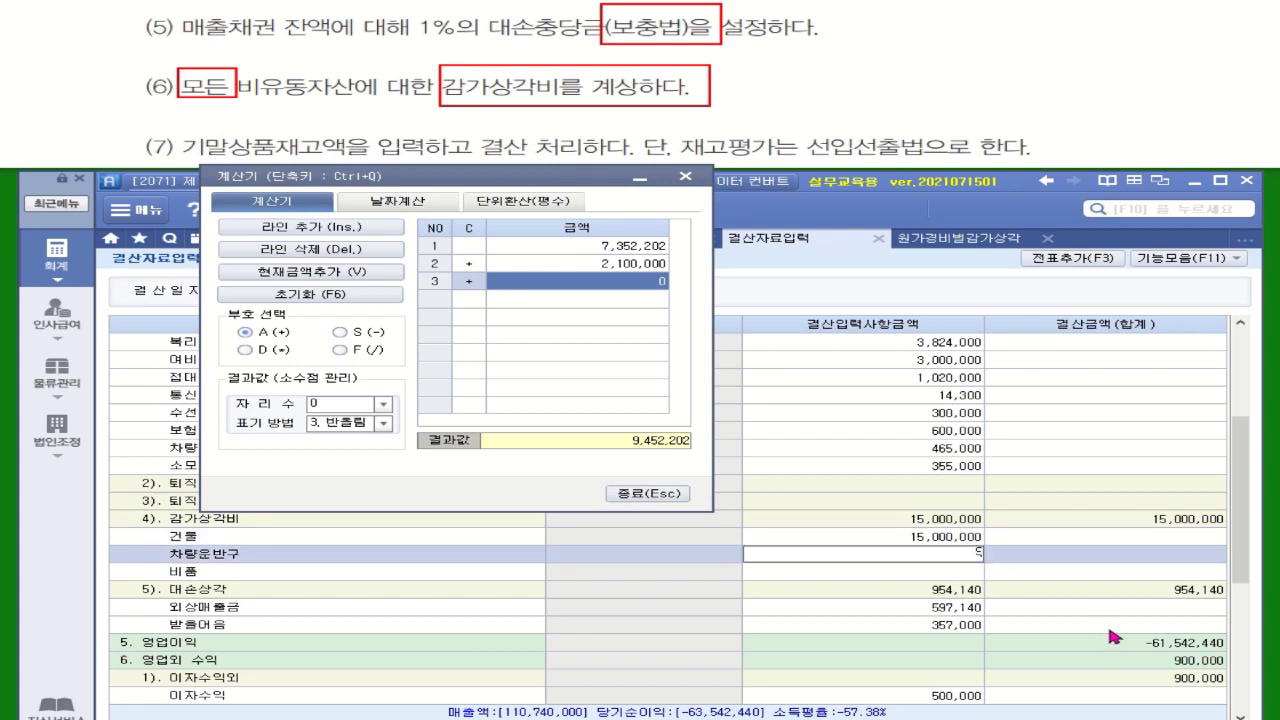
{"action": "type", "text": "452202"}
{"action": "key", "text": "Return"}
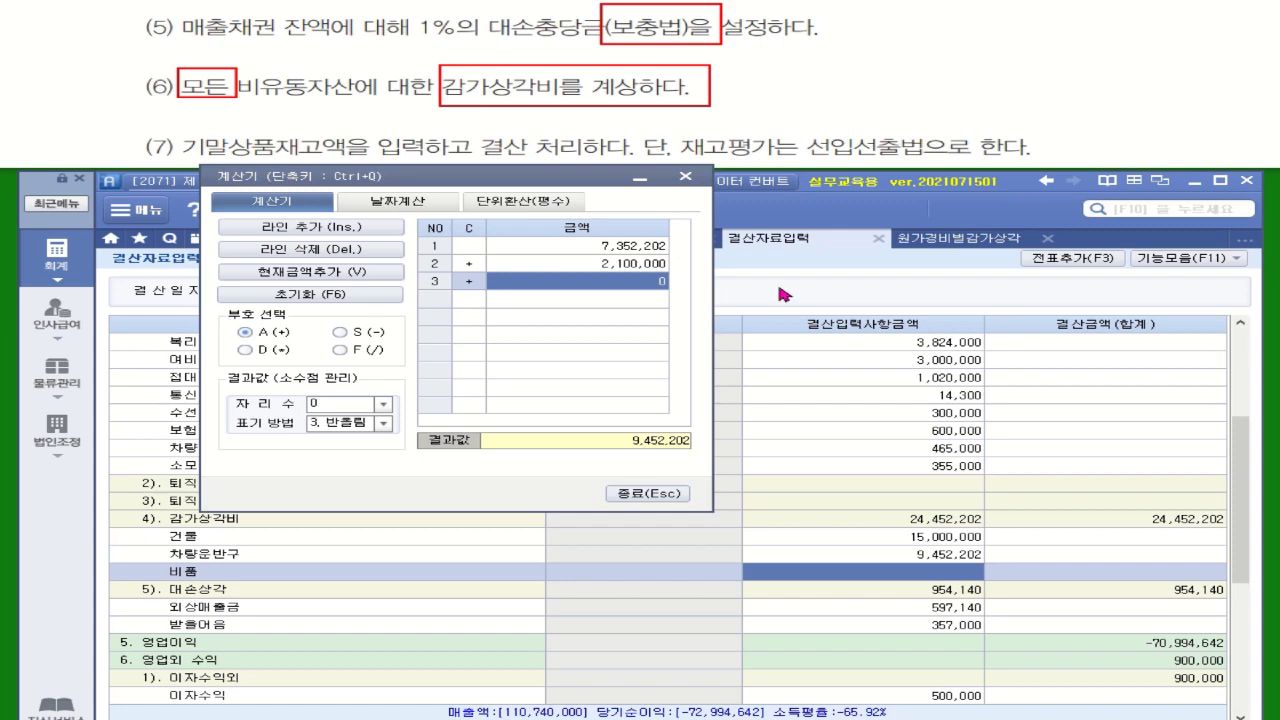
{"action": "left_click", "coordinate": [685, 176]}
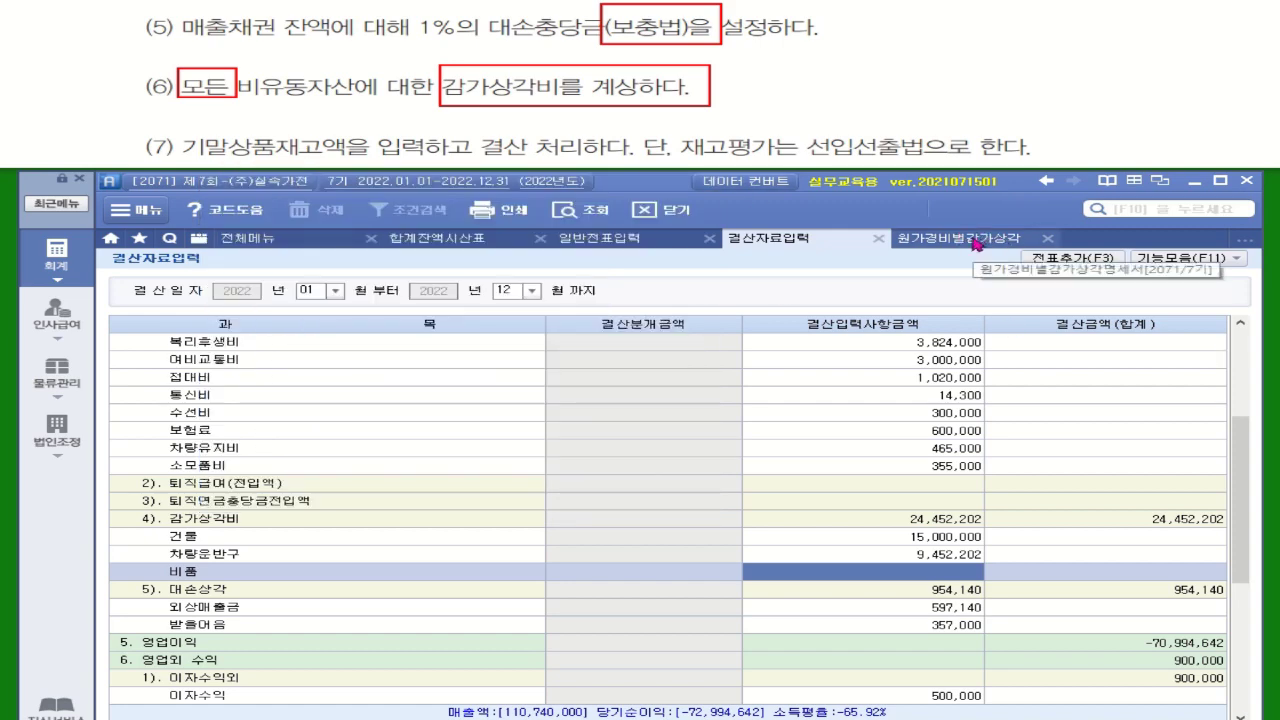
- Look up the 당기상각비 of 비품 in the depreciation statement and enter 1,800,000 as its 감가상각비 in 결산자료입력
{"action": "left_click", "coordinate": [975, 244]}
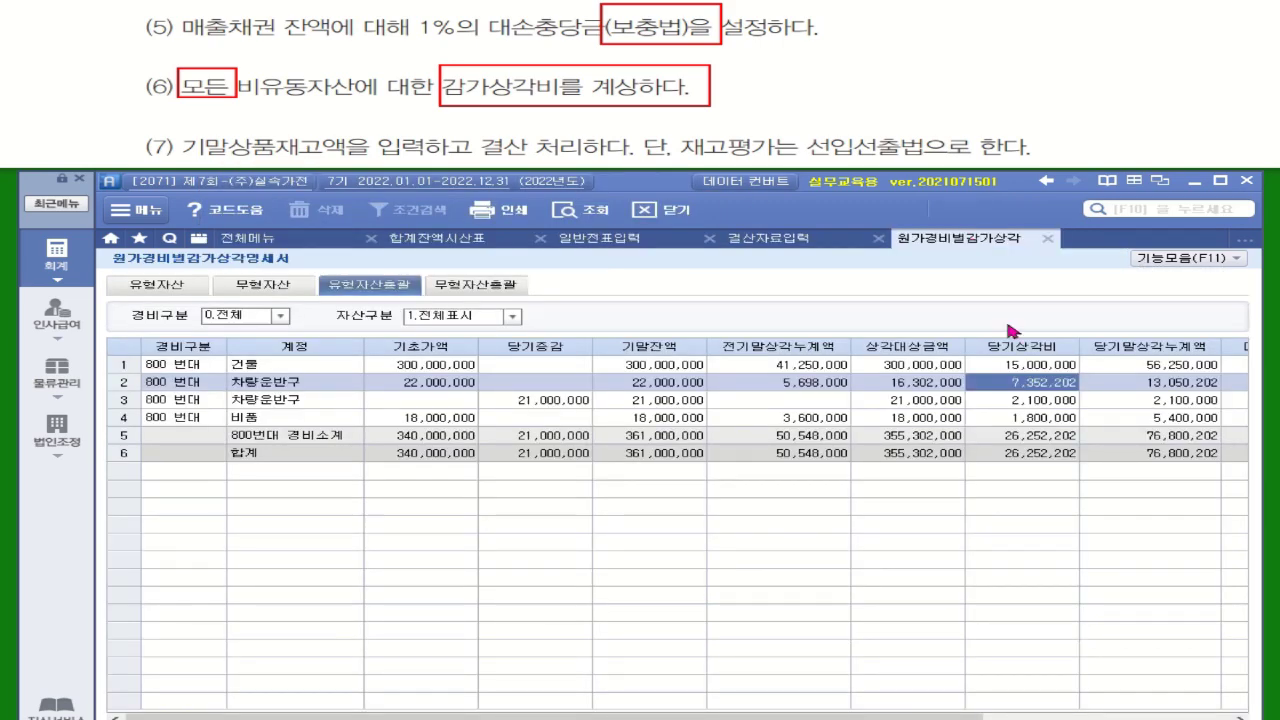
{"action": "left_click", "coordinate": [1052, 418]}
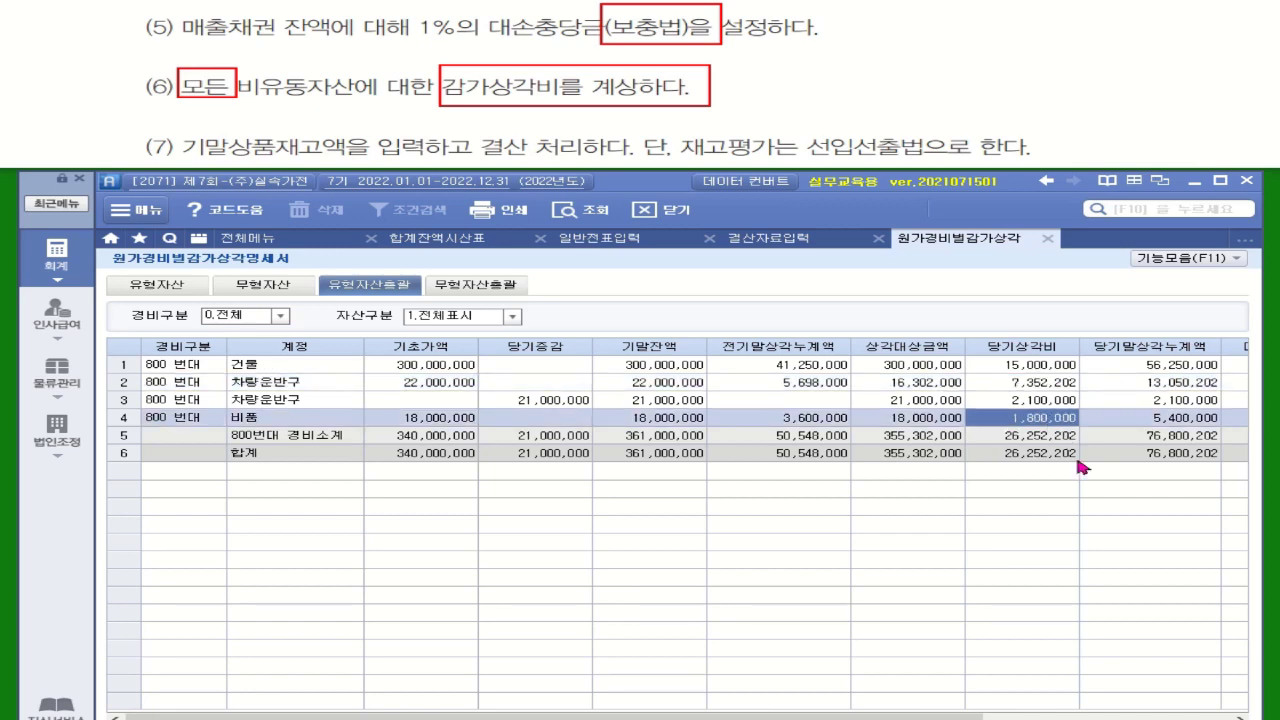
{"action": "left_click", "coordinate": [780, 240]}
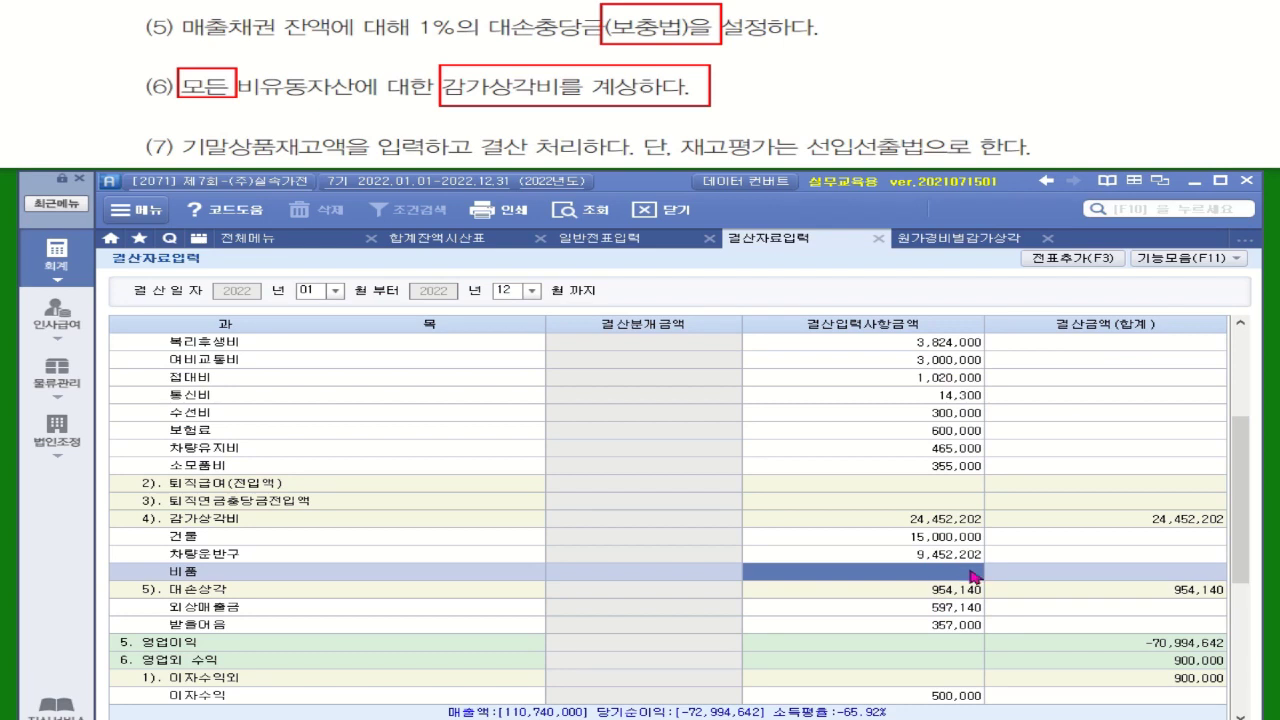
{"action": "type", "text": "1800000"}
{"action": "key", "text": "Return"}
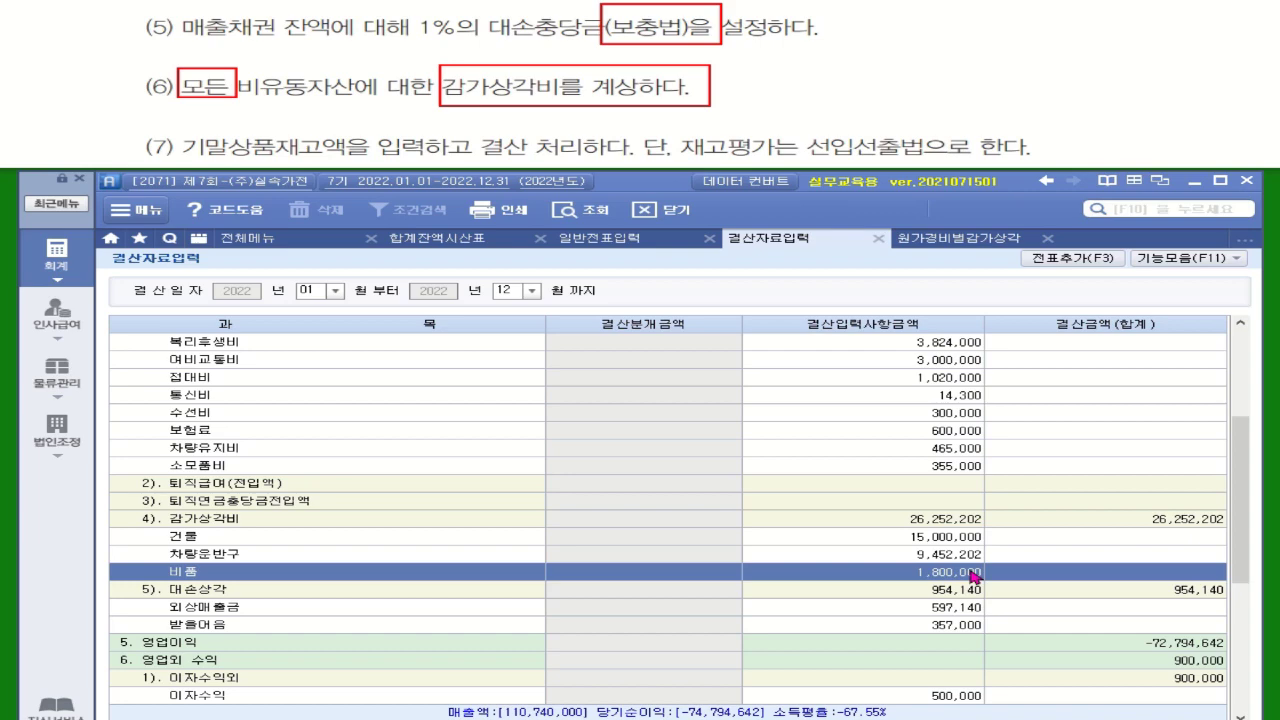
- Query the 무형자산총괄 view of 원가경비별감가상각명세서 for all expense and asset categories to check for intangible asset amortization
{"action": "left_click", "coordinate": [982, 240]}
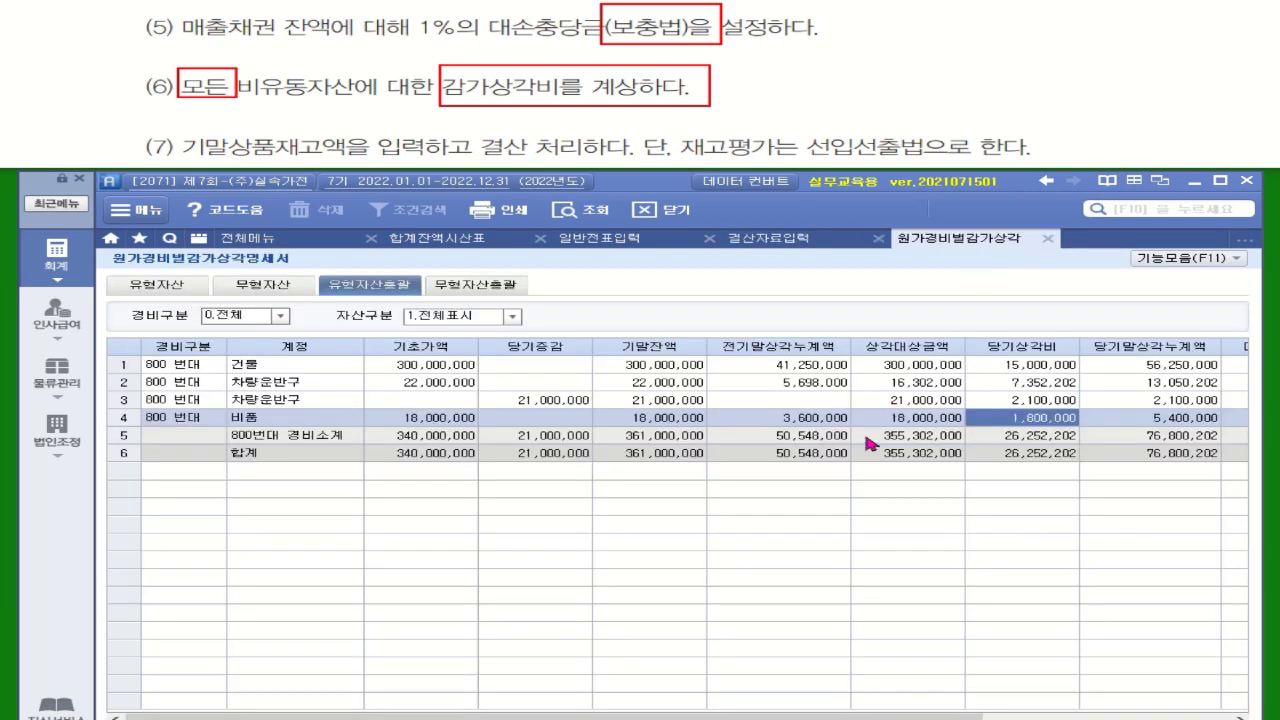
{"action": "left_click", "coordinate": [478, 287]}
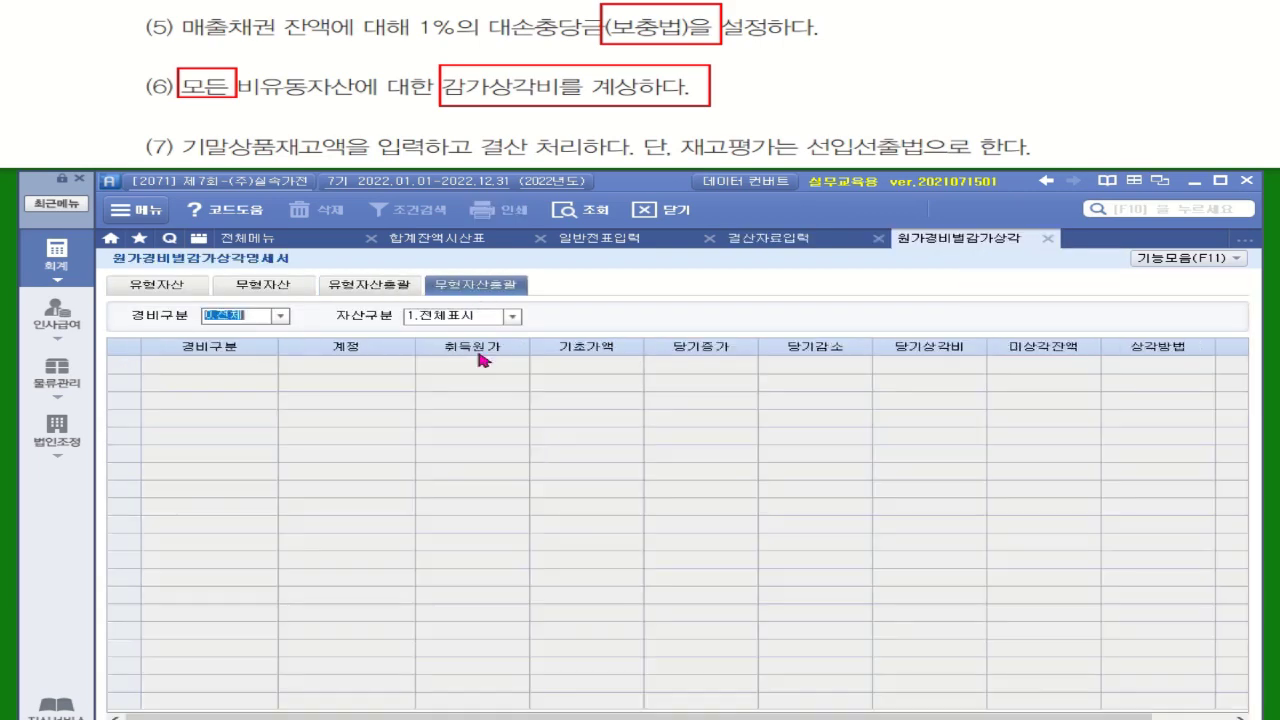
{"action": "key", "text": "Return"}
{"action": "key", "text": "Return"}
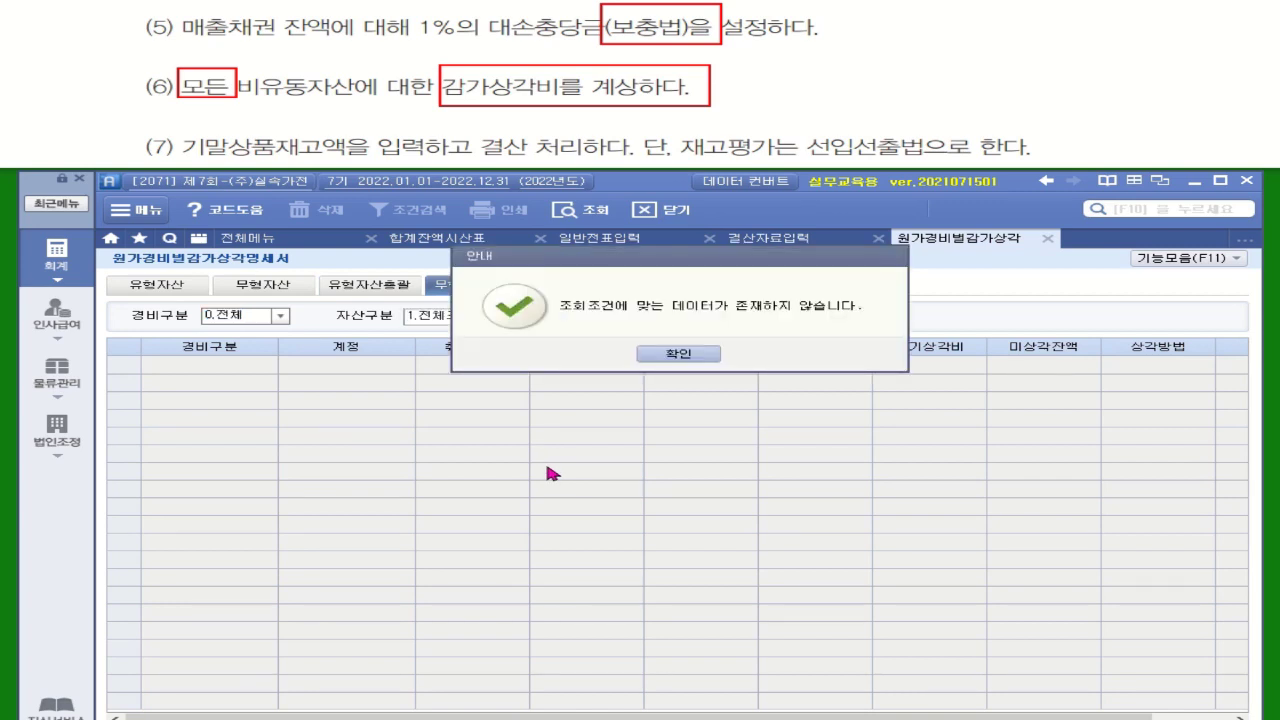
{"action": "left_click", "coordinate": [683, 354]}
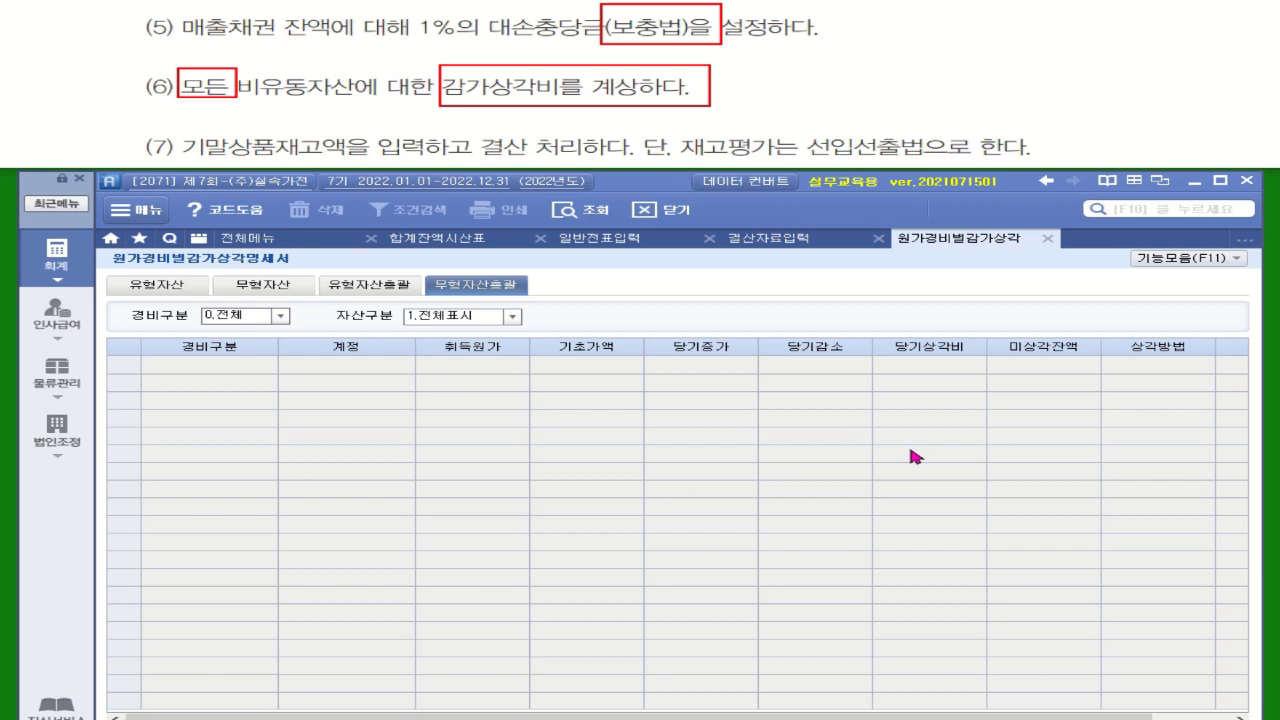
{"action": "left_click_drag", "start_coordinate": [900, 160], "coordinate": [1036, 163]}
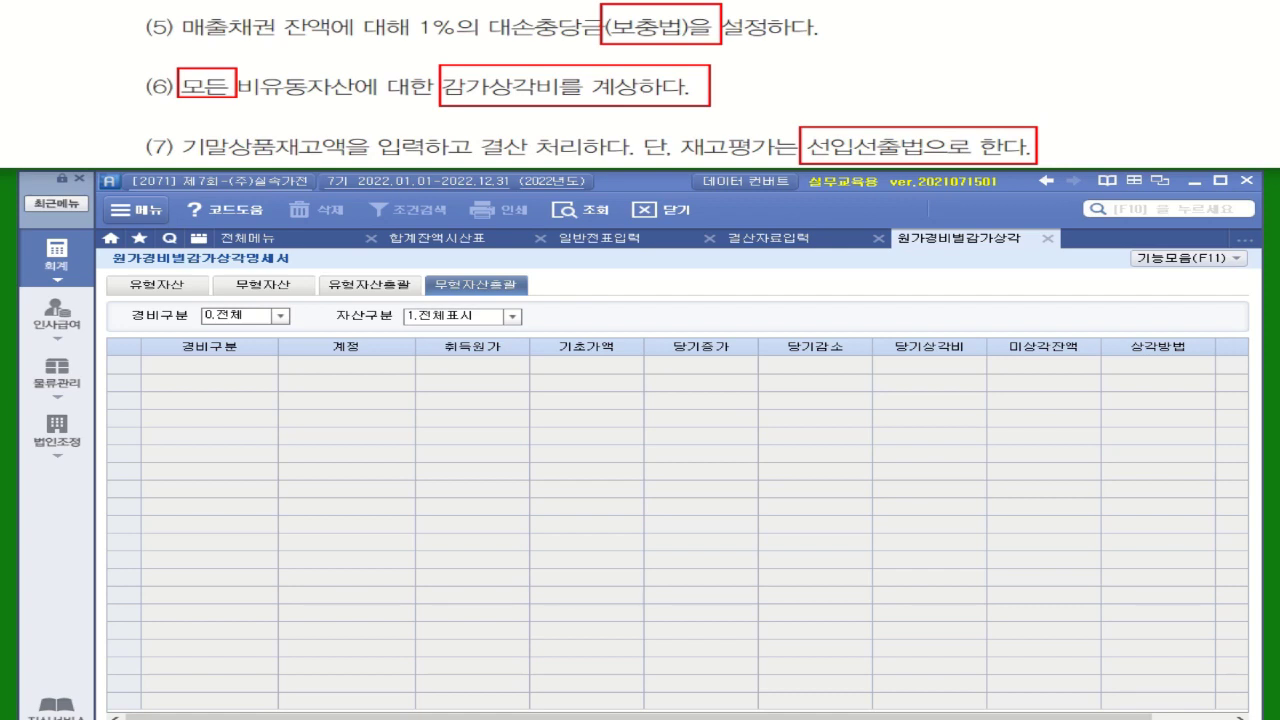
- Open 재고자산수불부 in 물류관리 and load all items for 2022-01-01 through 2022-12-31
{"action": "left_click", "coordinate": [56, 384]}
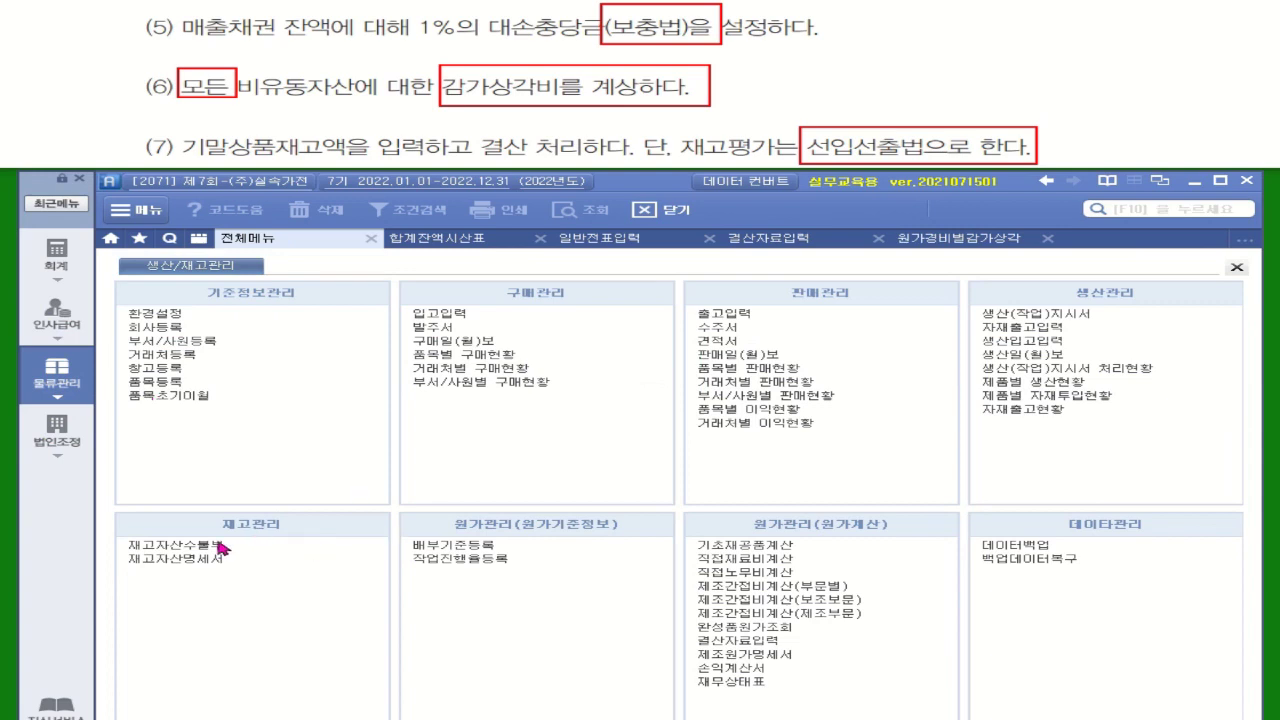
{"action": "left_click", "coordinate": [210, 548]}
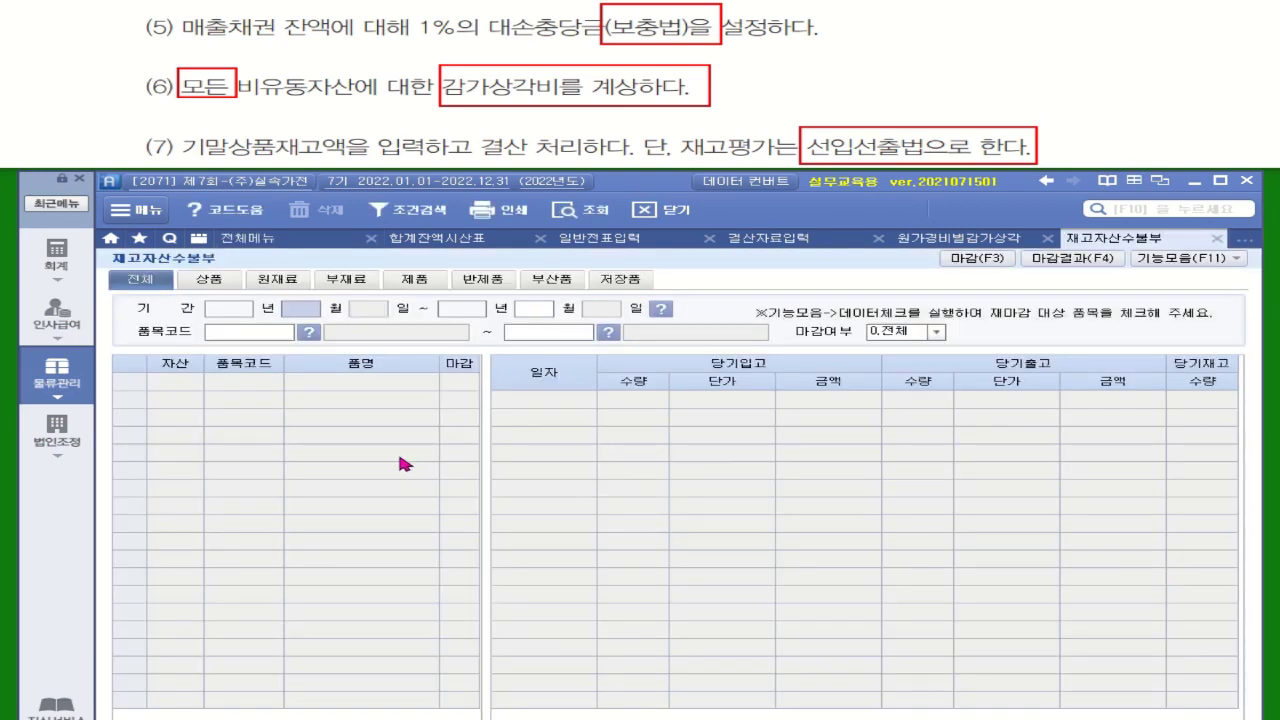
{"action": "key", "text": "Return"}
{"action": "key", "text": "Return"}
{"action": "key", "text": "Return"}
{"action": "key", "text": "Return"}
{"action": "key", "text": "Return"}
{"action": "key", "text": "Return"}
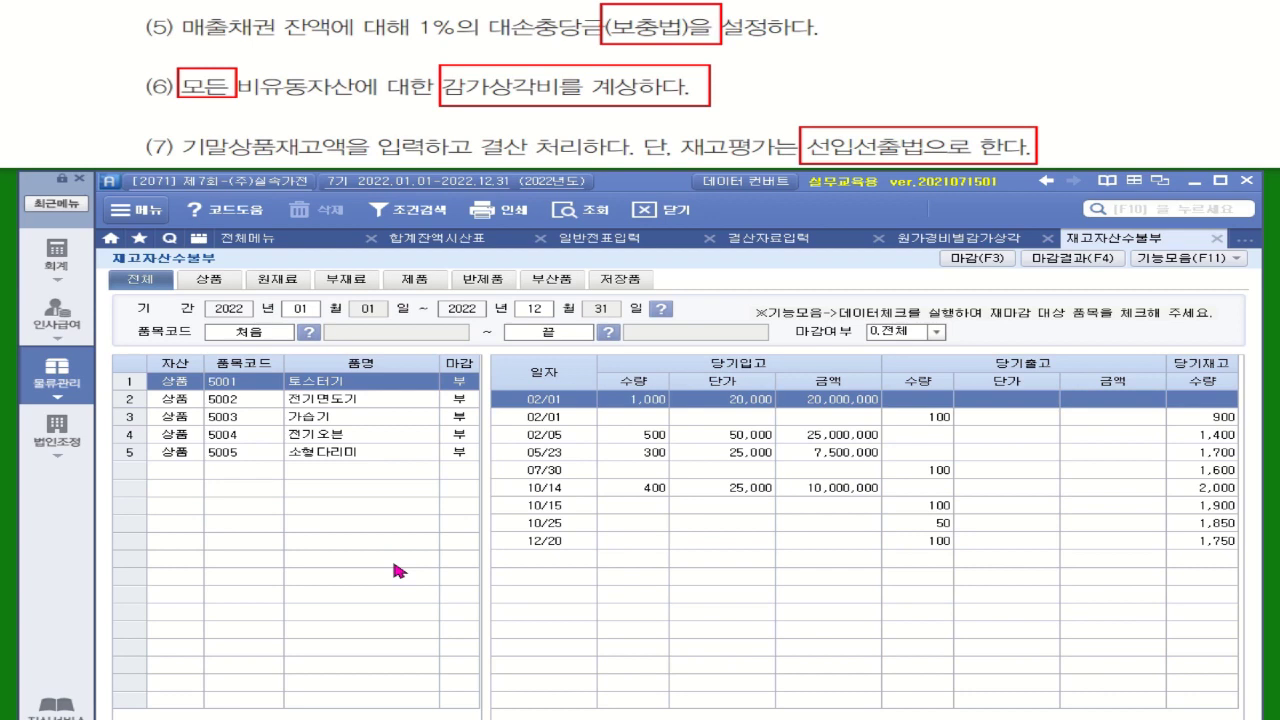
- Apply 선입선출법 as the inventory valuation method and run 일괄마감 on the items in 재고자산수불부
{"action": "left_click", "coordinate": [1173, 262]}
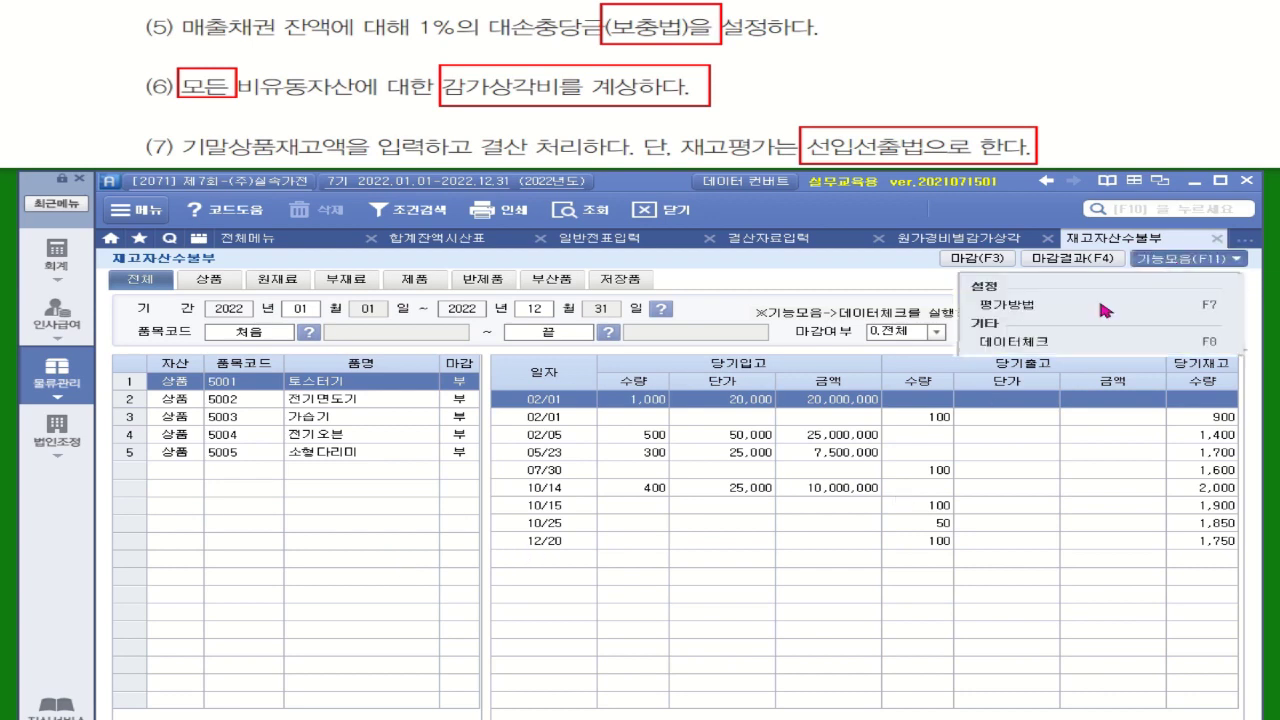
{"action": "left_click", "coordinate": [1022, 314]}
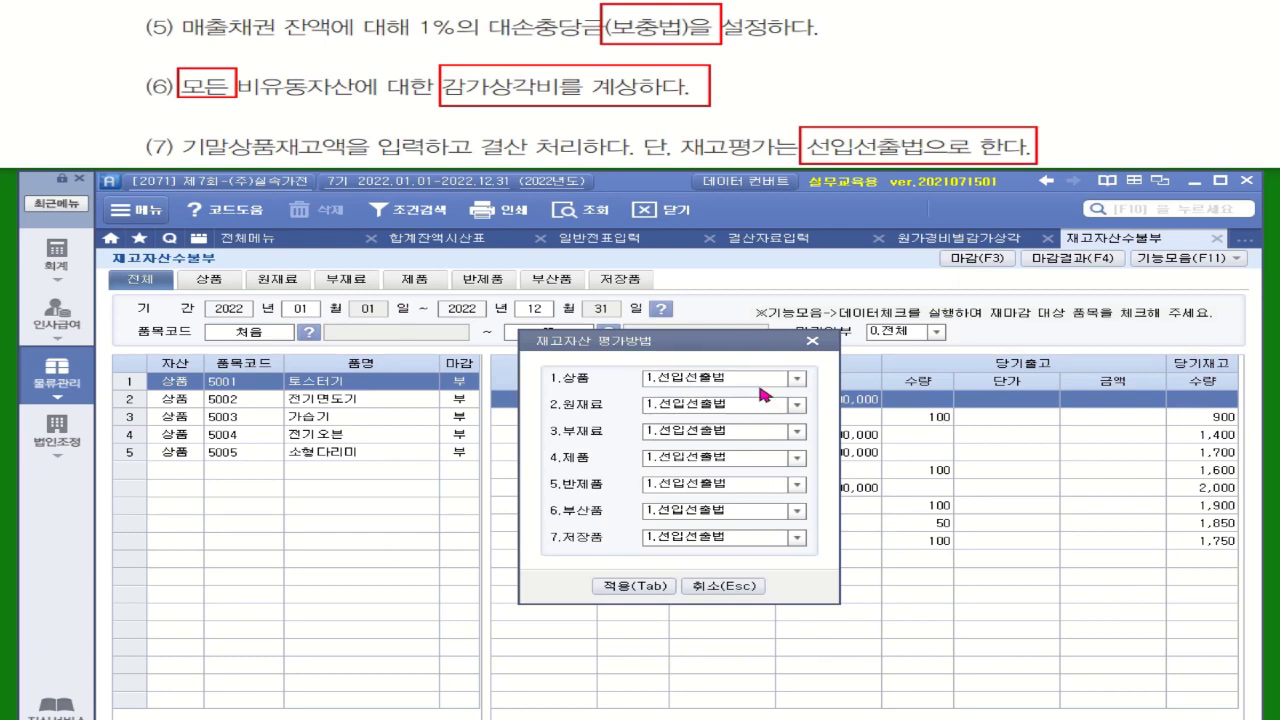
{"action": "left_click", "coordinate": [635, 586]}
{"action": "left_click", "coordinate": [976, 258]}
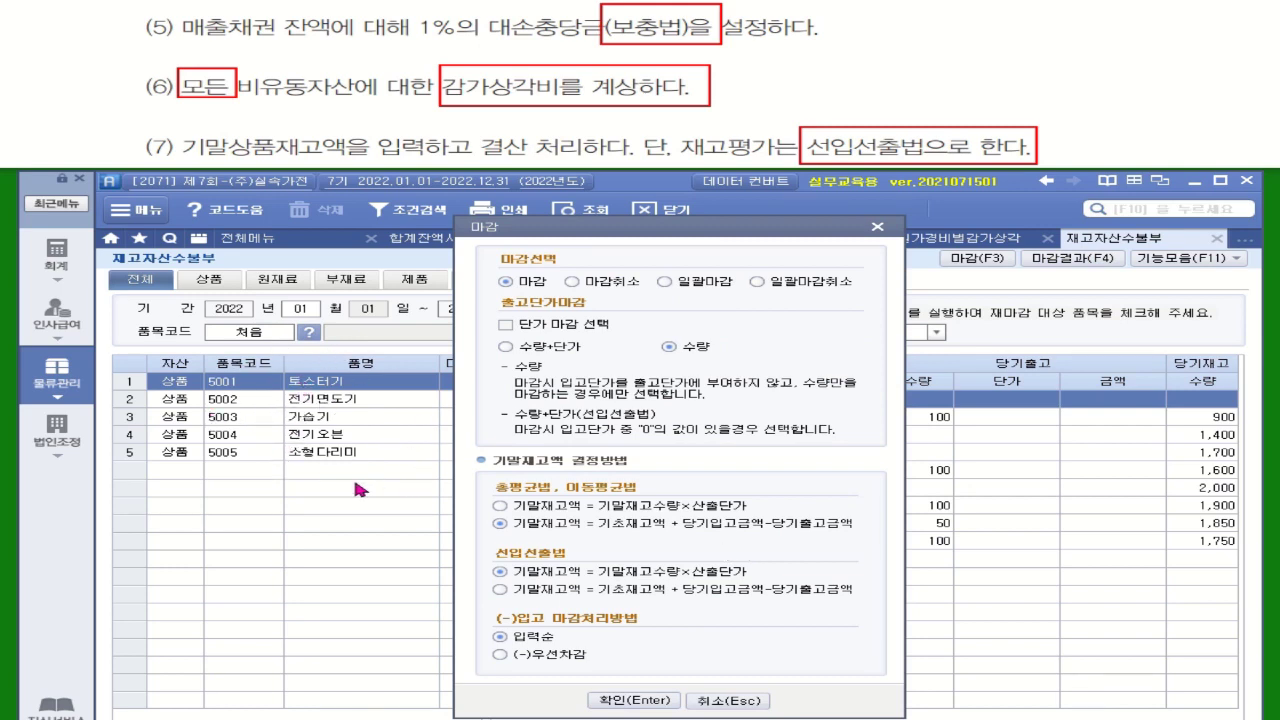
{"action": "left_click", "coordinate": [664, 282]}
{"action": "left_click", "coordinate": [636, 700]}
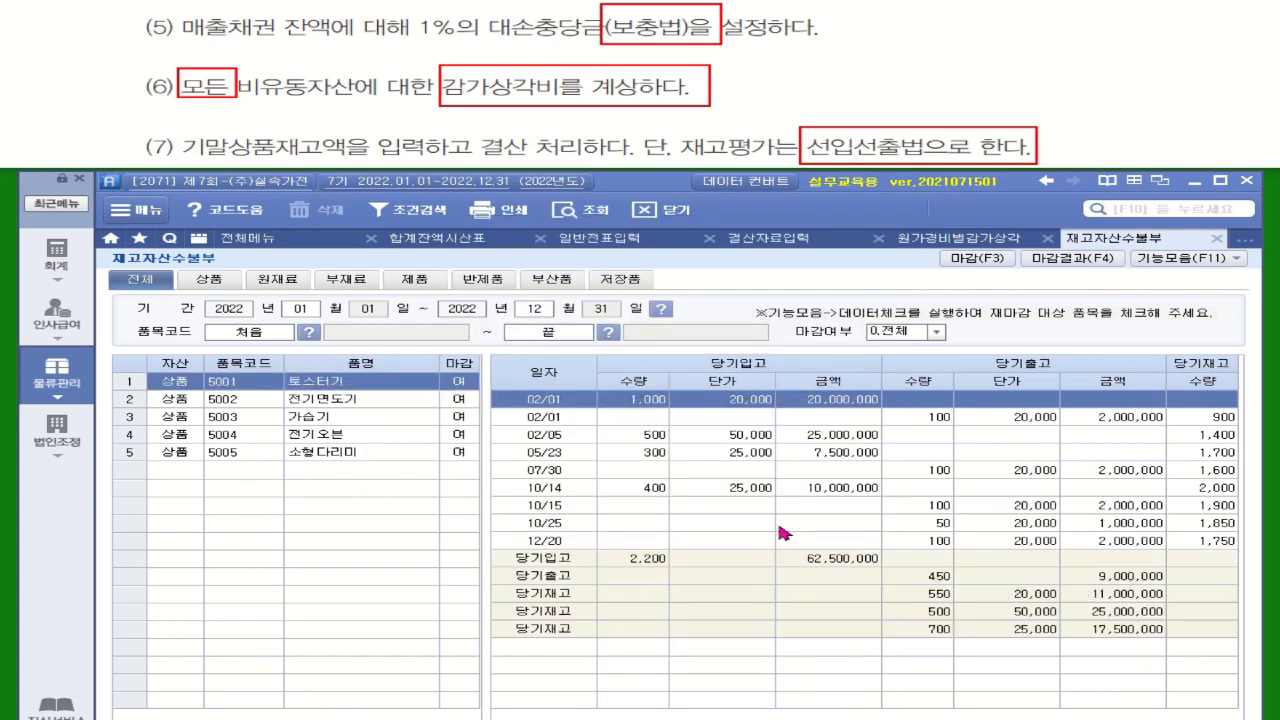
- Review the closed stock ledgers of 전기면도기, 가습기, 전기오븐 and 소형다리미 in 재고자산수불부
{"action": "left_click", "coordinate": [375, 404]}
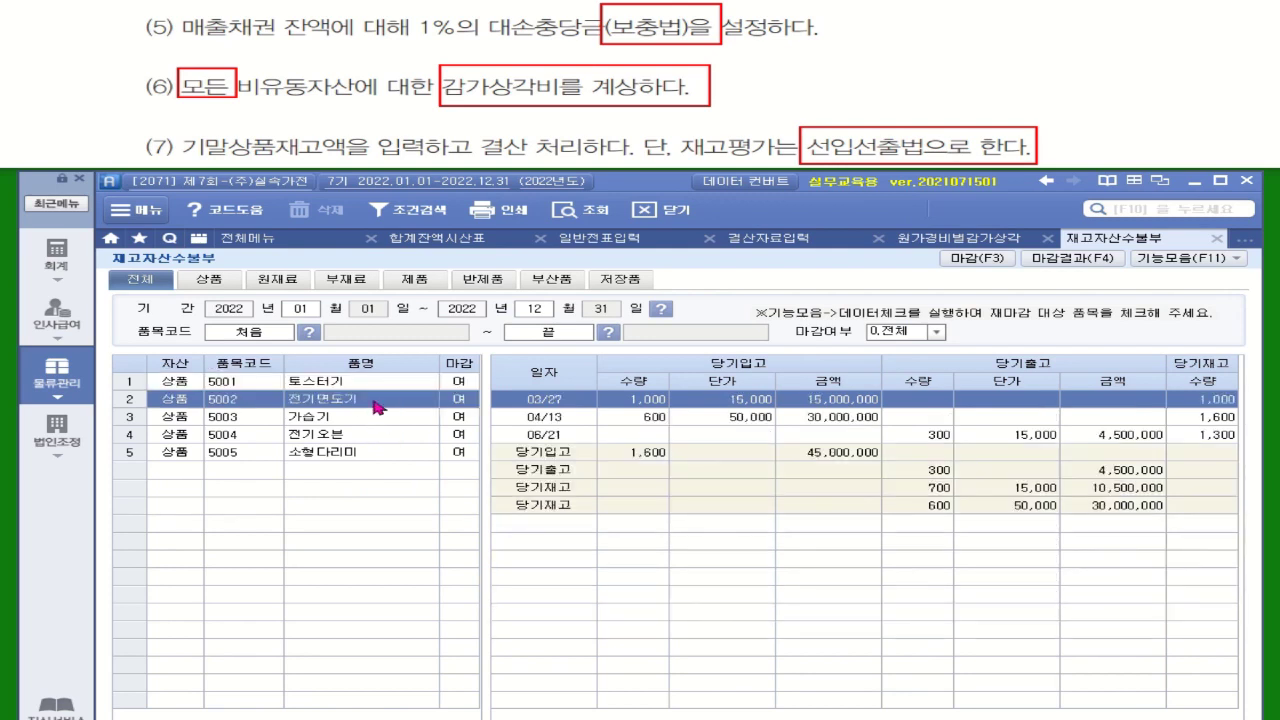
{"action": "left_click", "coordinate": [370, 424]}
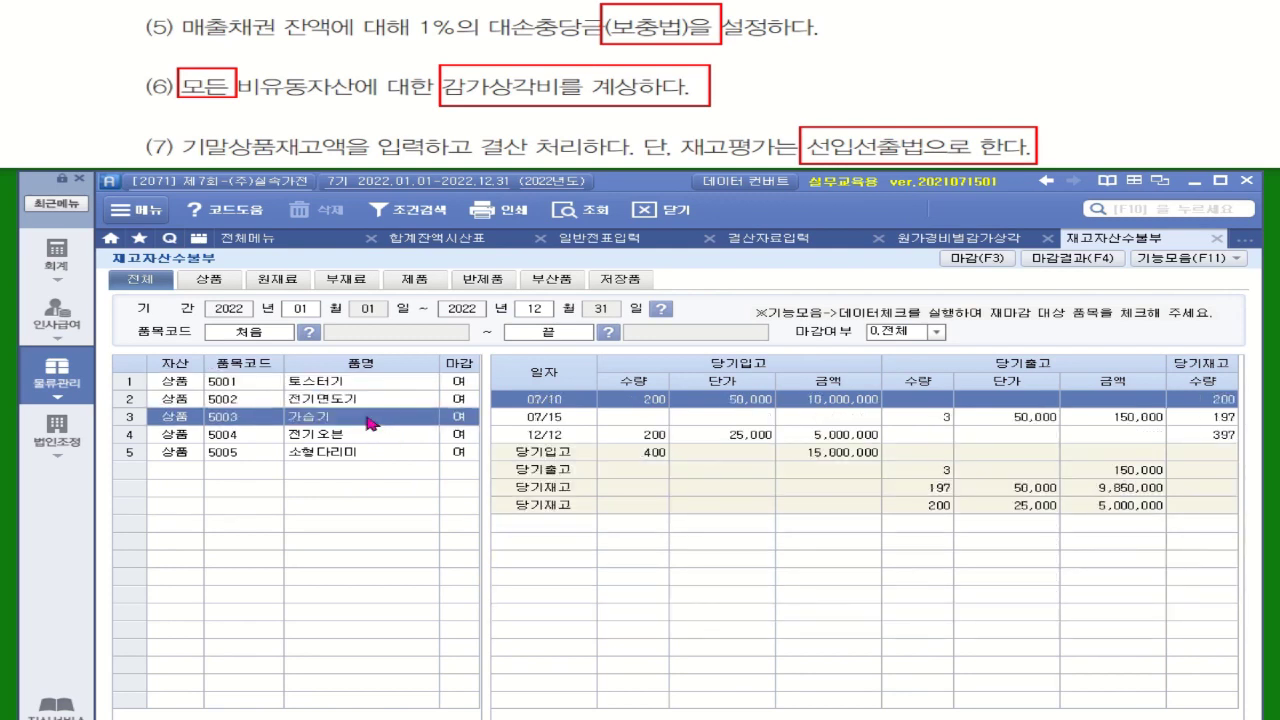
{"action": "left_click", "coordinate": [367, 439]}
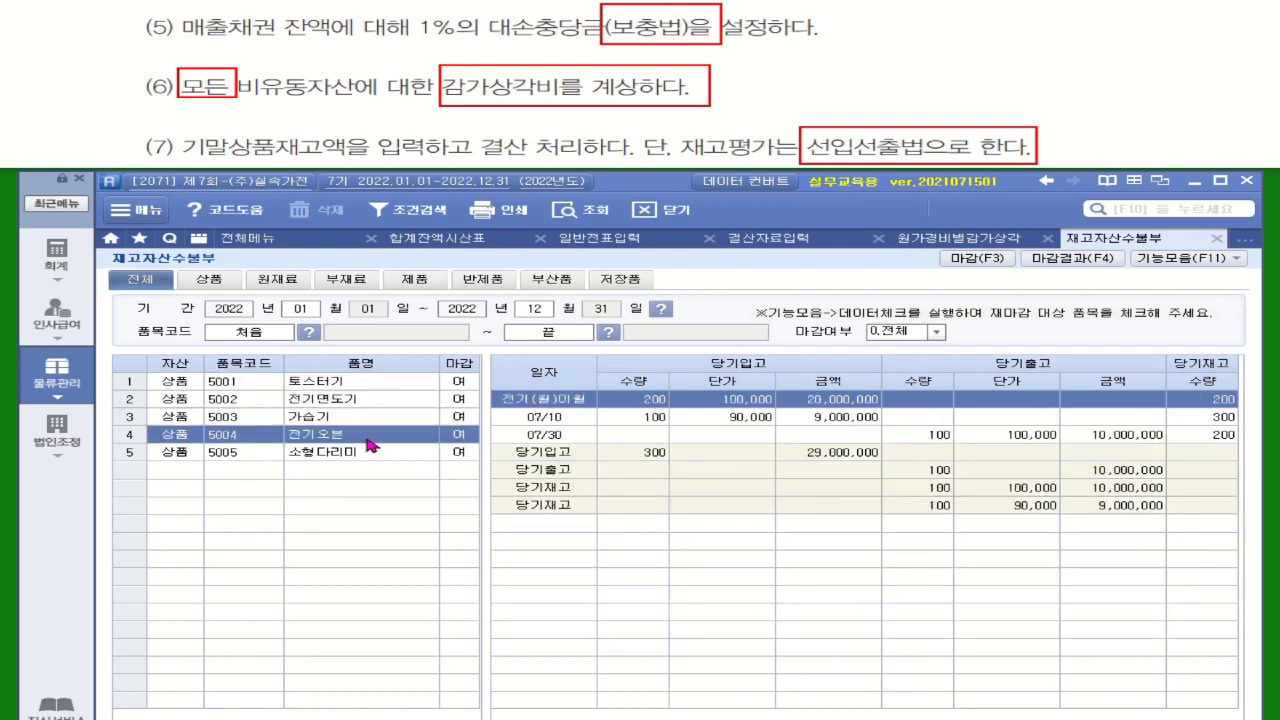
{"action": "left_click", "coordinate": [373, 455]}
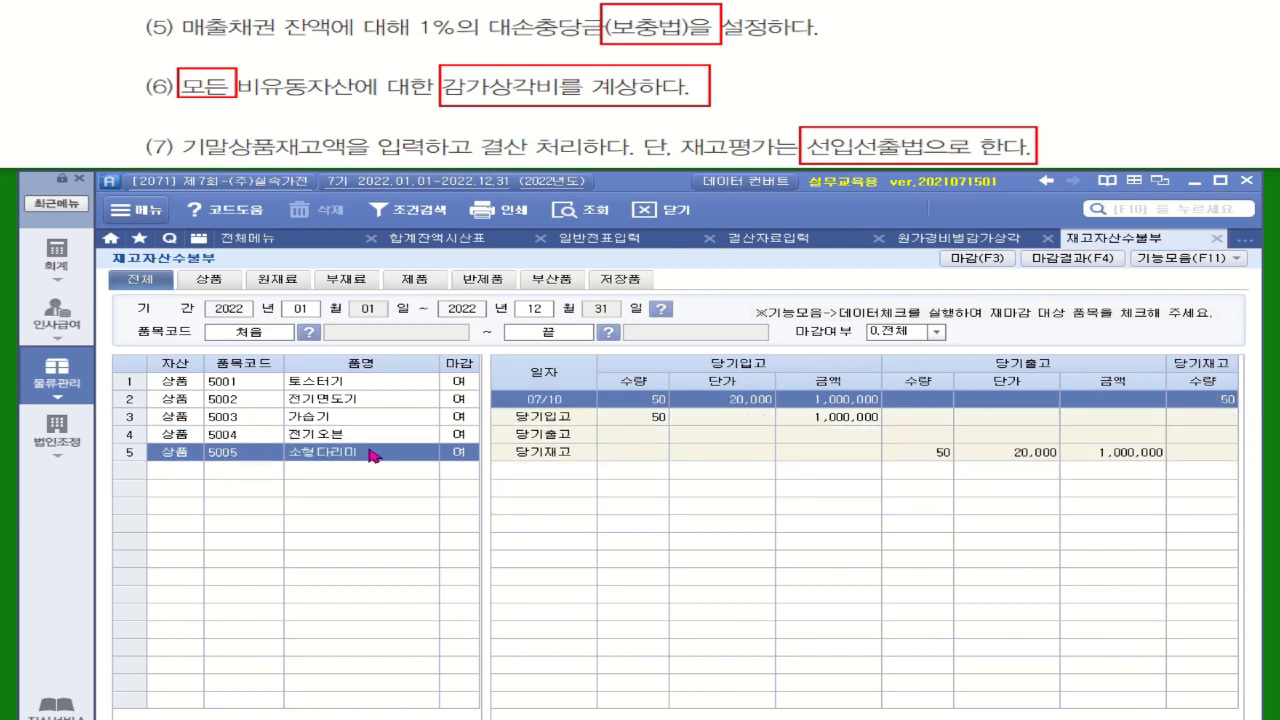
{"action": "left_click", "coordinate": [1106, 451]}
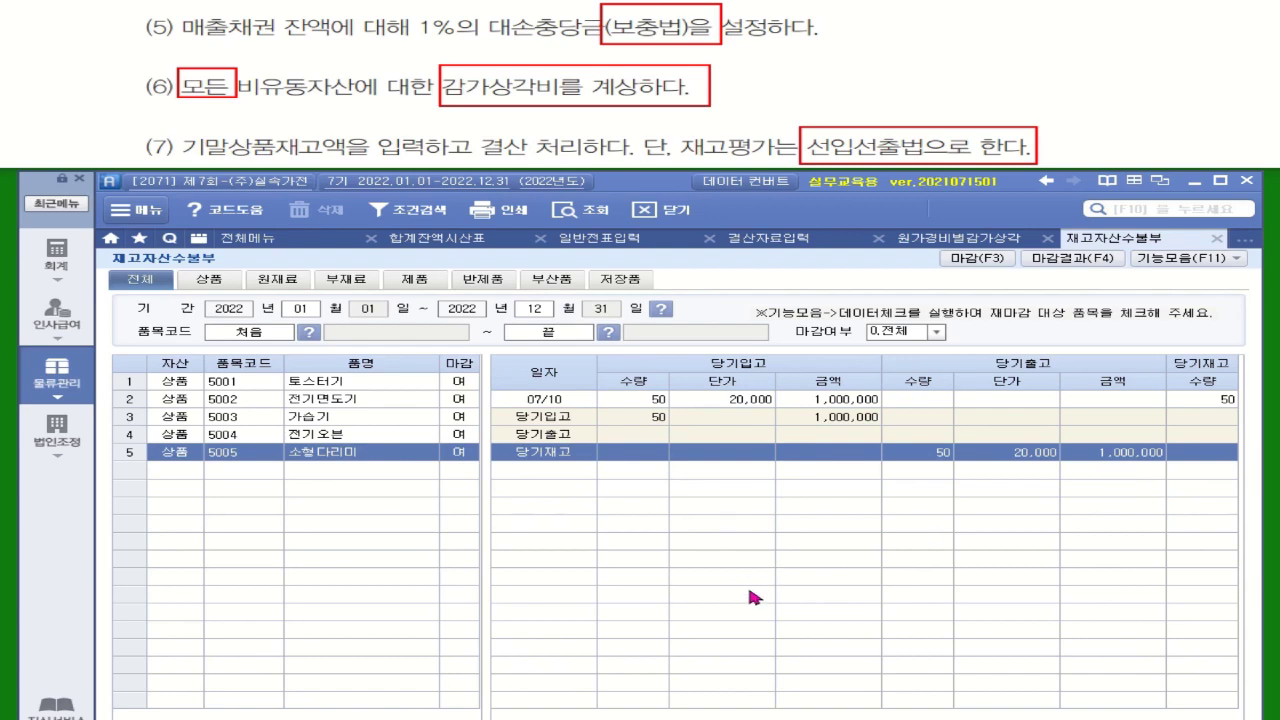
- Open 재고자산명세서, load all items for December 2022 and check the 재고금액 total for 상품
{"action": "left_click", "coordinate": [72, 380]}
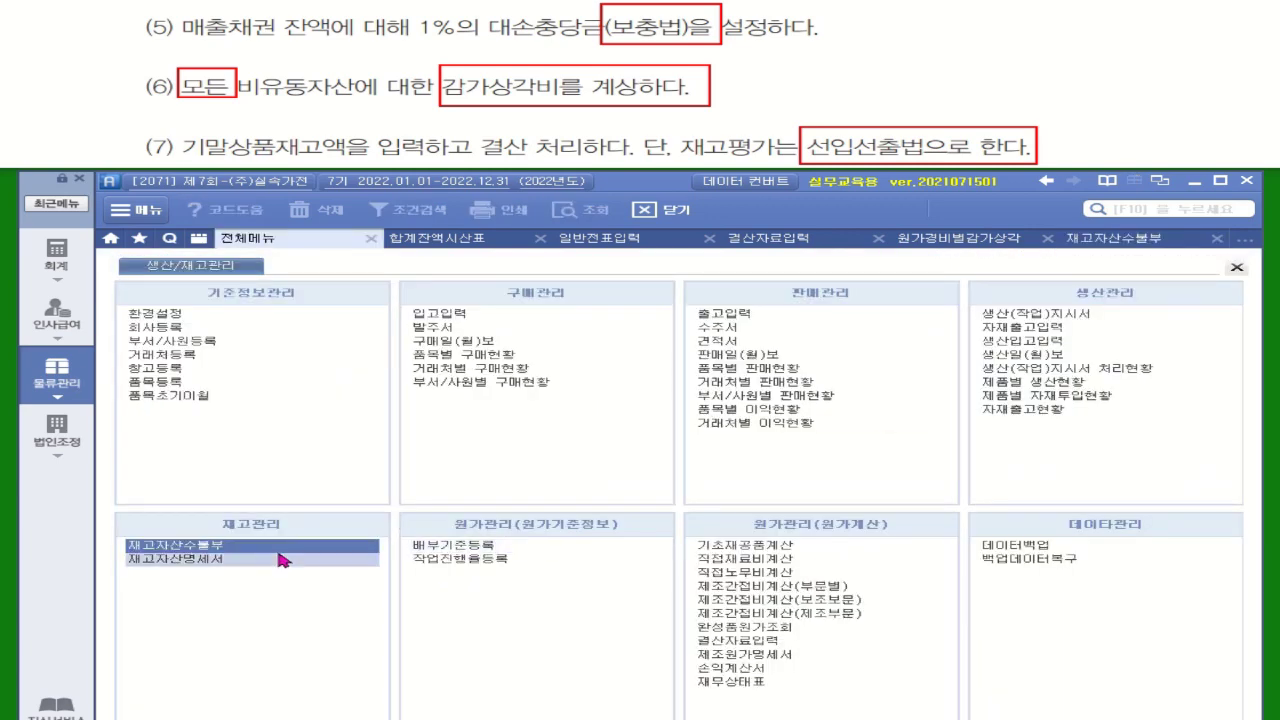
{"action": "left_click", "coordinate": [190, 558]}
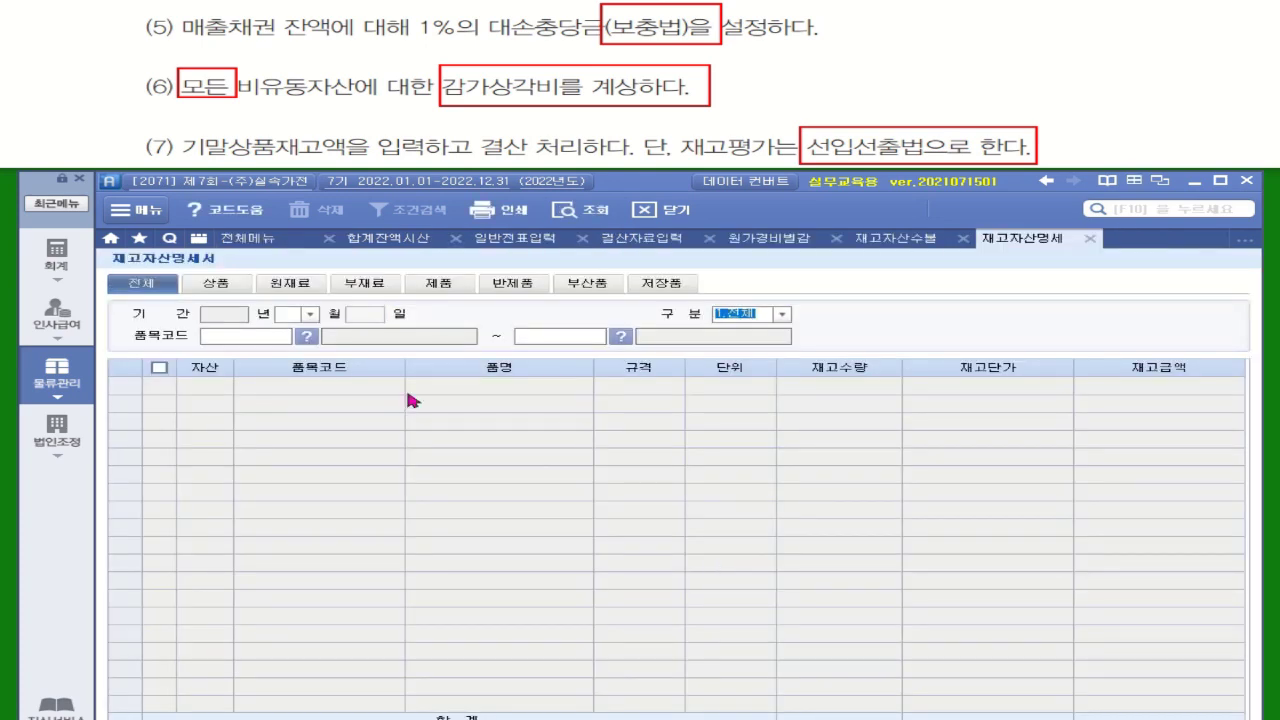
{"action": "left_click", "coordinate": [311, 315]}
{"action": "left_click", "coordinate": [298, 466]}
{"action": "key", "text": "Return"}
{"action": "key", "text": "Return"}
{"action": "key", "text": "Return"}
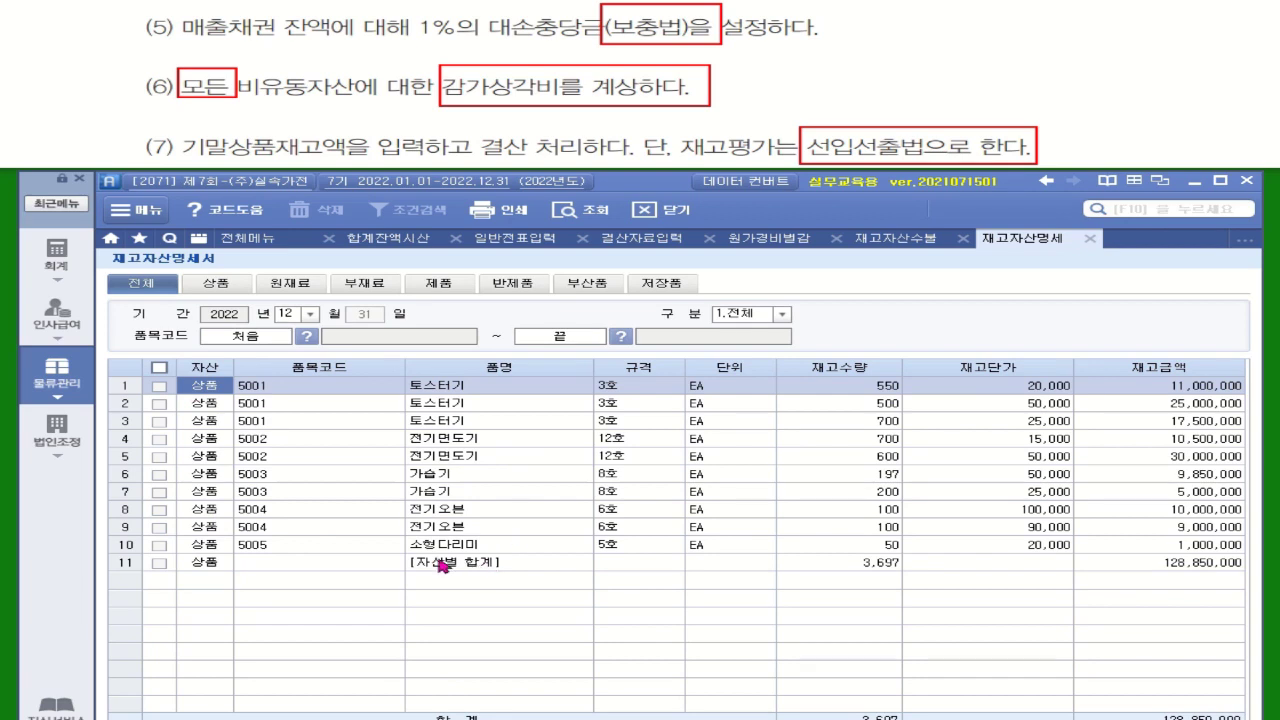
{"action": "left_click", "coordinate": [1205, 565]}
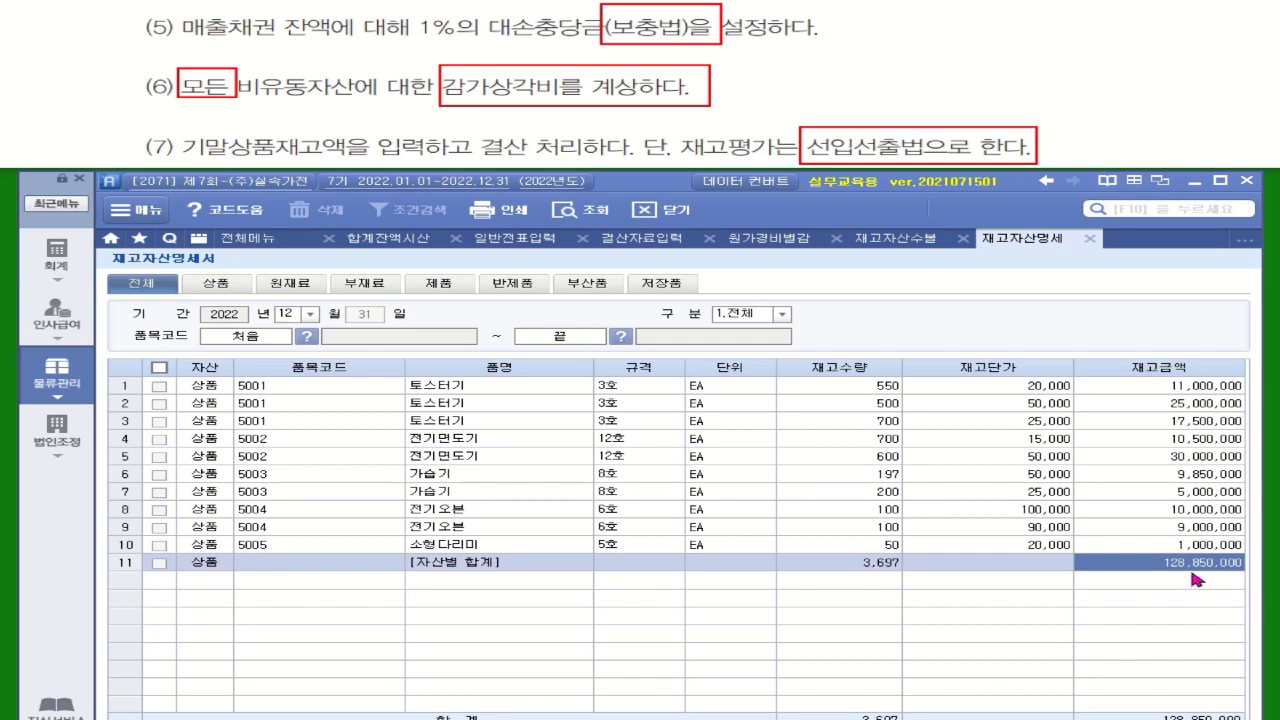
- Enter 128,850,000 as the 기말 상품 재고액 in 결산자료입력
{"action": "left_click", "coordinate": [645, 240]}
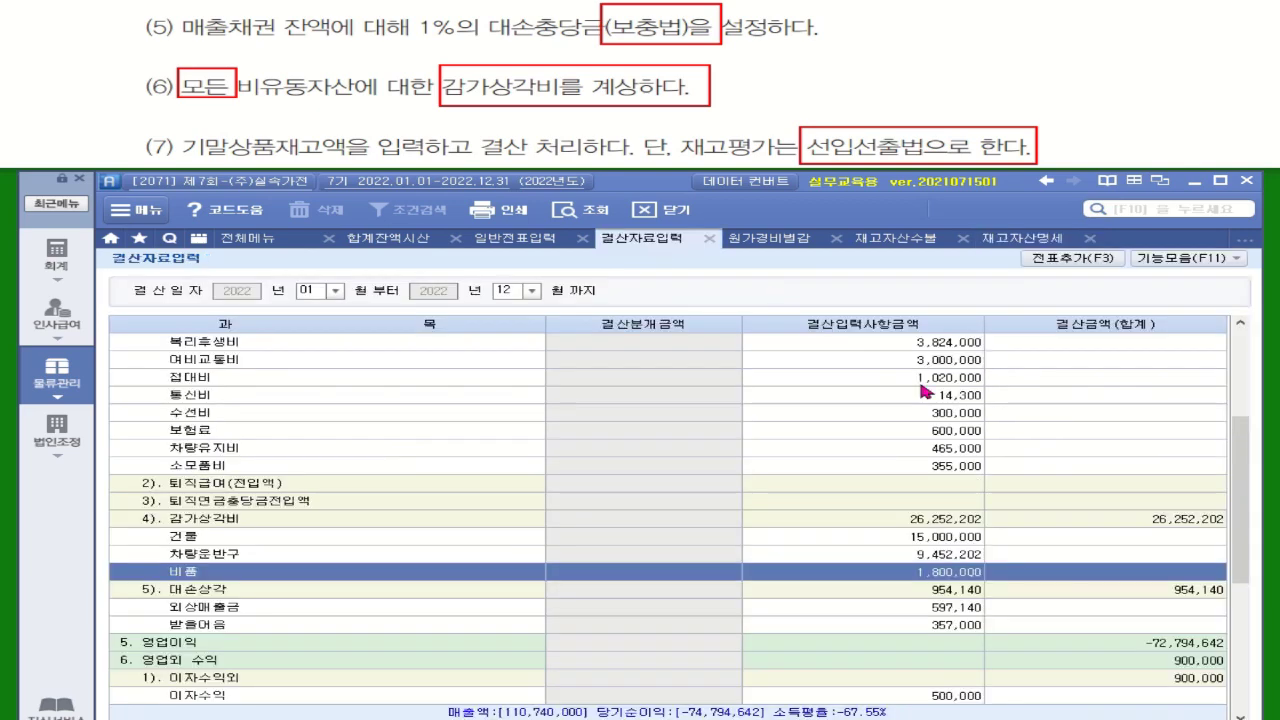
{"action": "scroll", "coordinate": [1240, 440], "scroll_direction": "up", "scroll_amount": 4}
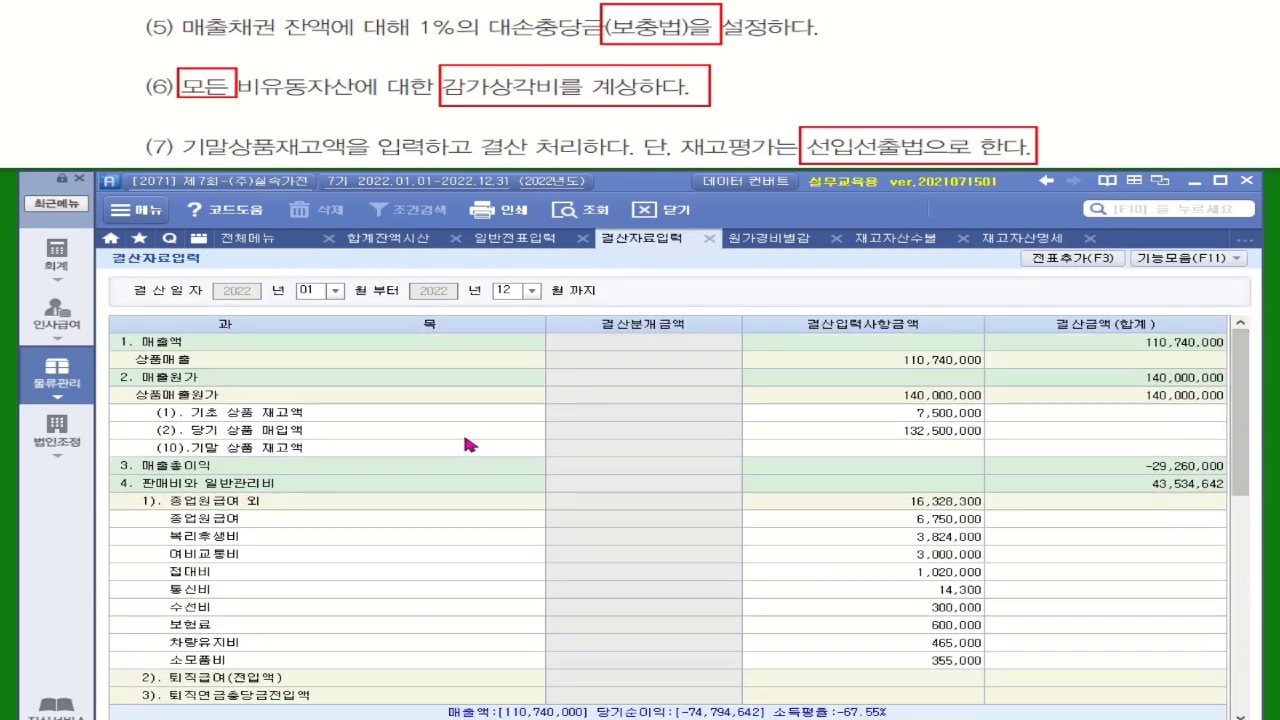
{"action": "left_click", "coordinate": [902, 453]}
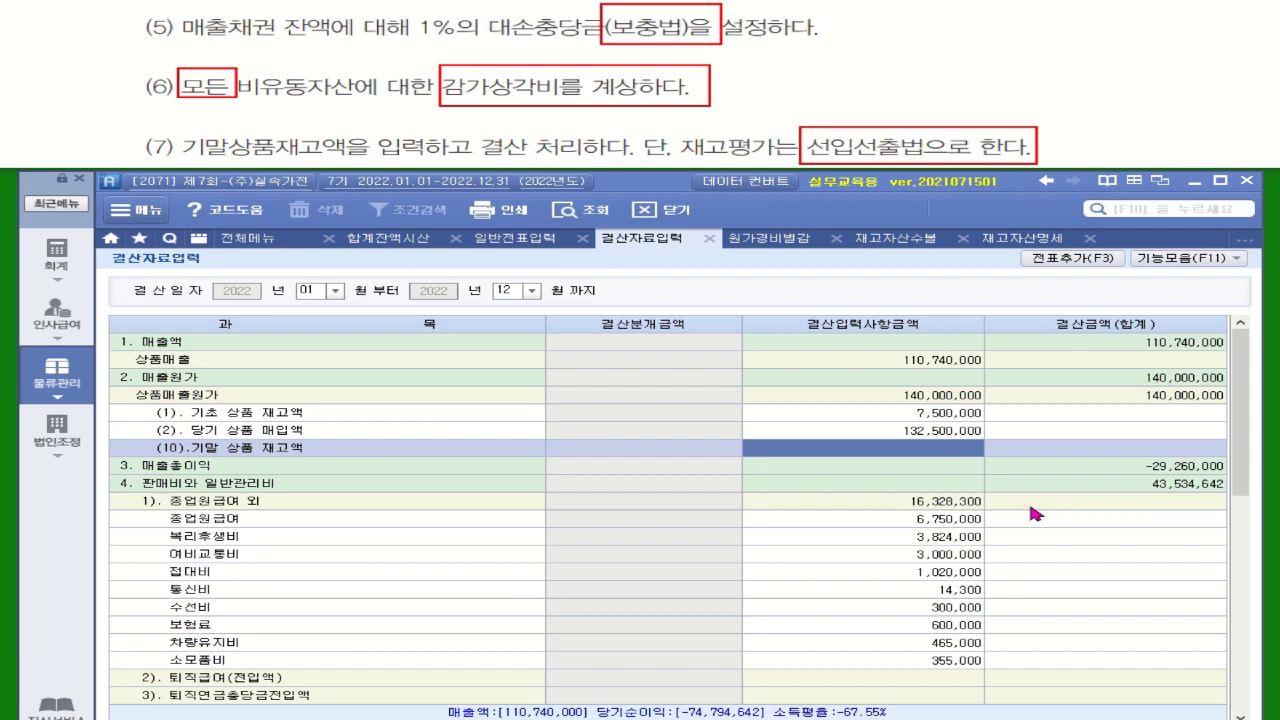
{"action": "type", "text": "128850000"}
{"action": "key", "text": "Return"}
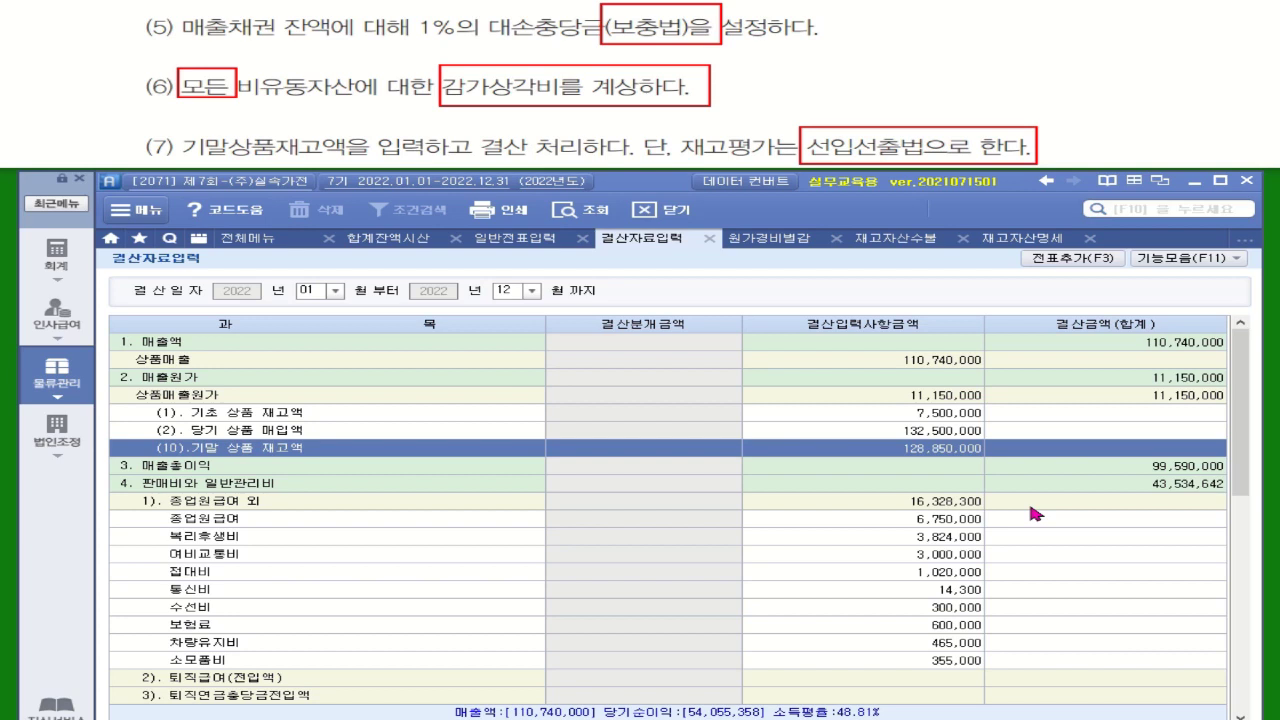
- Add the closing entries from 결산자료입력 to the general vouchers with 전표추가
{"action": "left_click", "coordinate": [1062, 259]}
{"action": "left_click", "coordinate": [607, 356]}
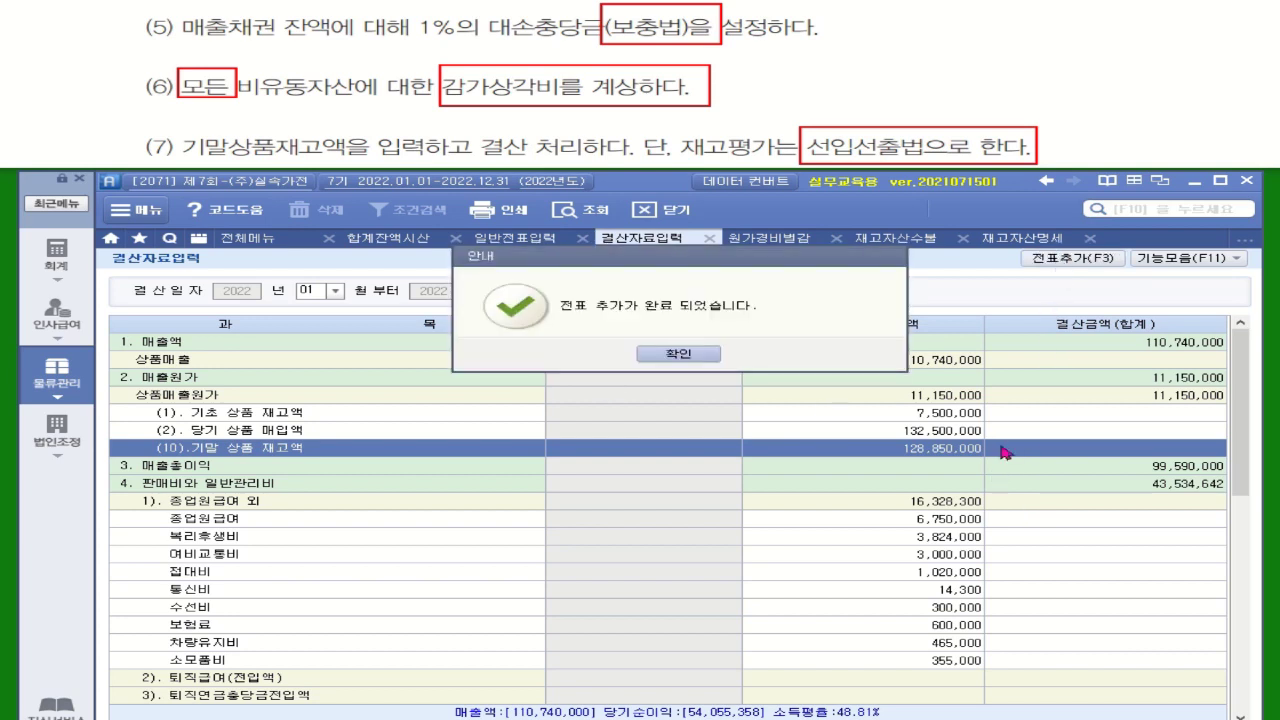
{"action": "left_click", "coordinate": [688, 356]}
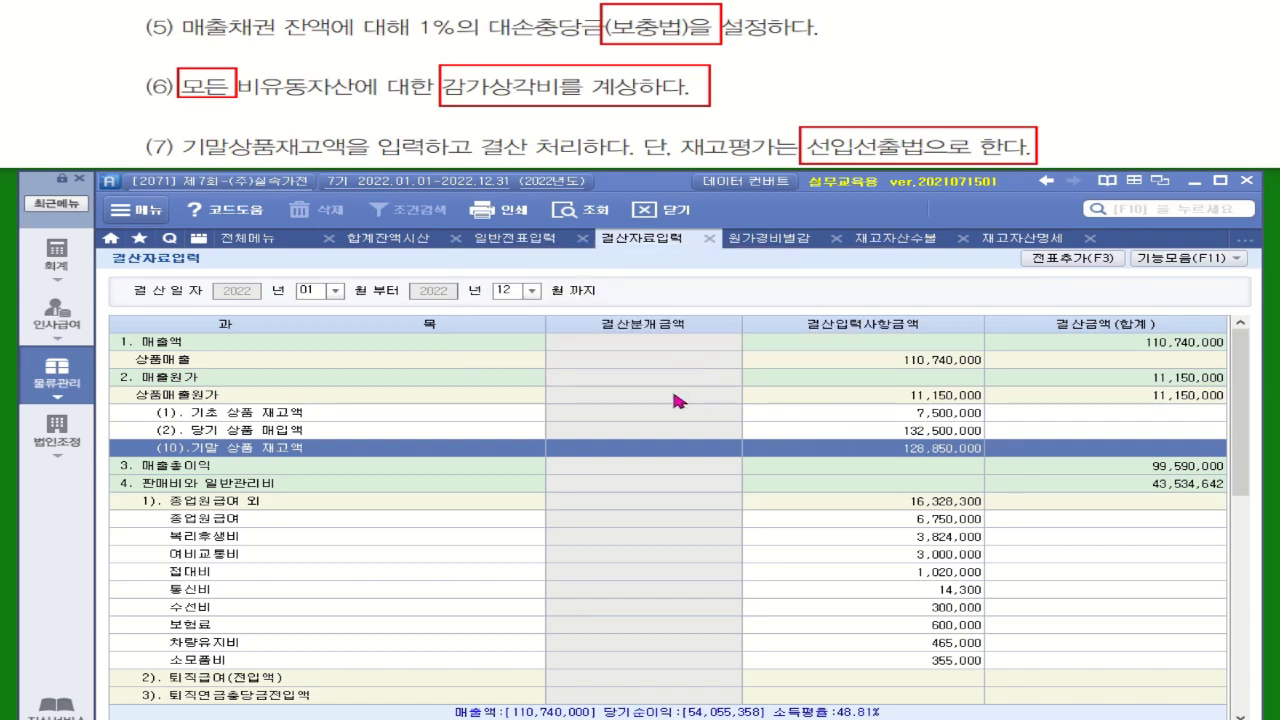
- Reload the December 31 vouchers in 일반전표입력 and review the closing entries for 상품매출원가, 감가상각비 and 대손상각비
{"action": "left_click", "coordinate": [519, 249]}
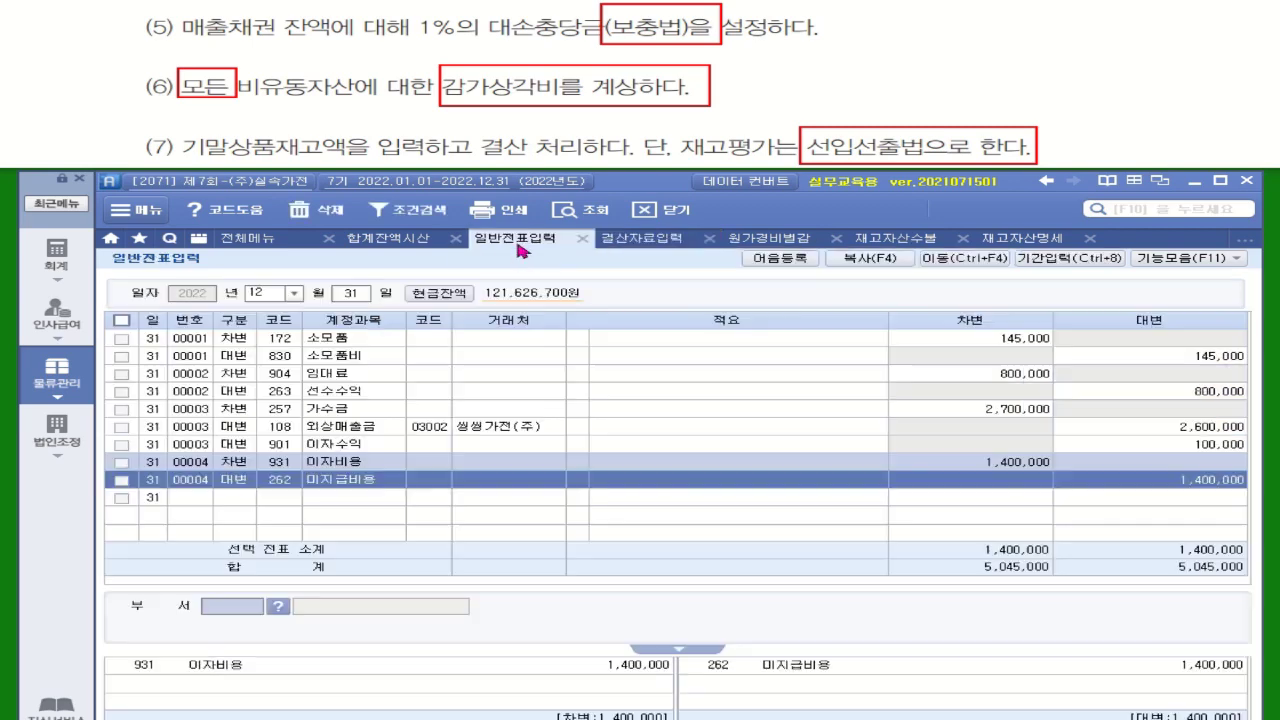
{"action": "left_click", "coordinate": [566, 210]}
{"action": "left_click", "coordinate": [325, 396]}
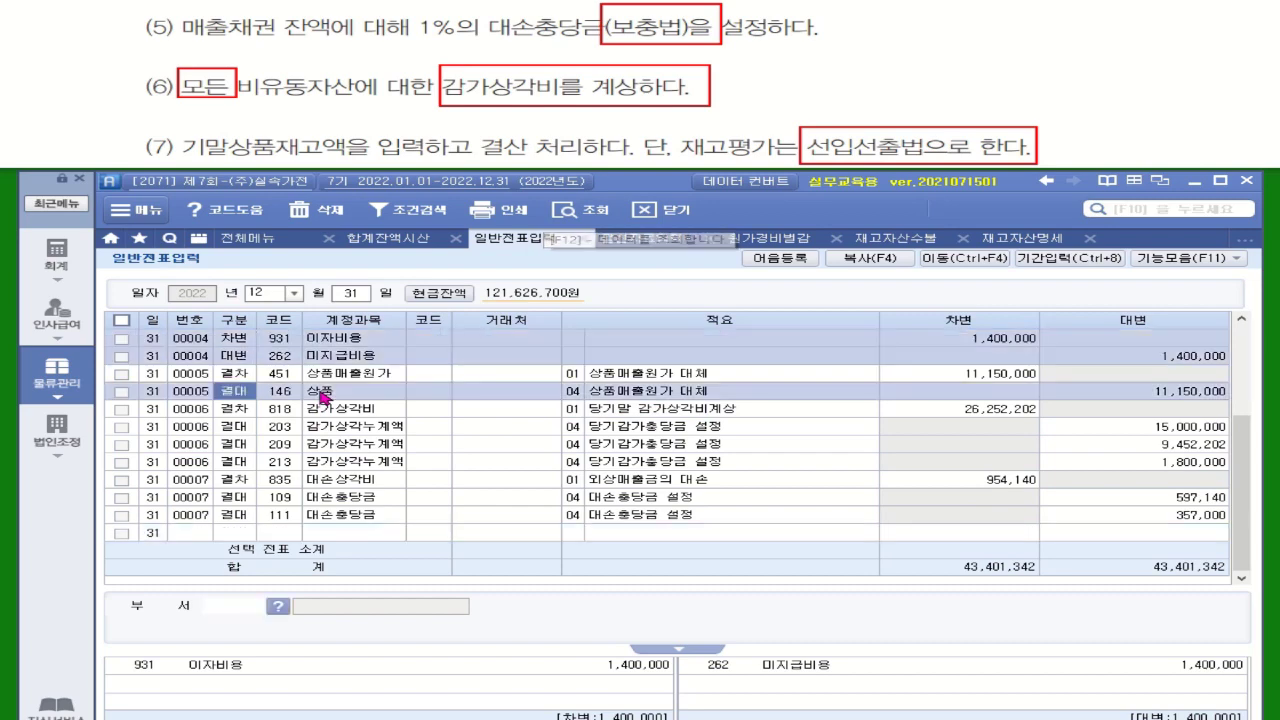
{"action": "left_click", "coordinate": [330, 411]}
{"action": "left_click", "coordinate": [348, 481]}
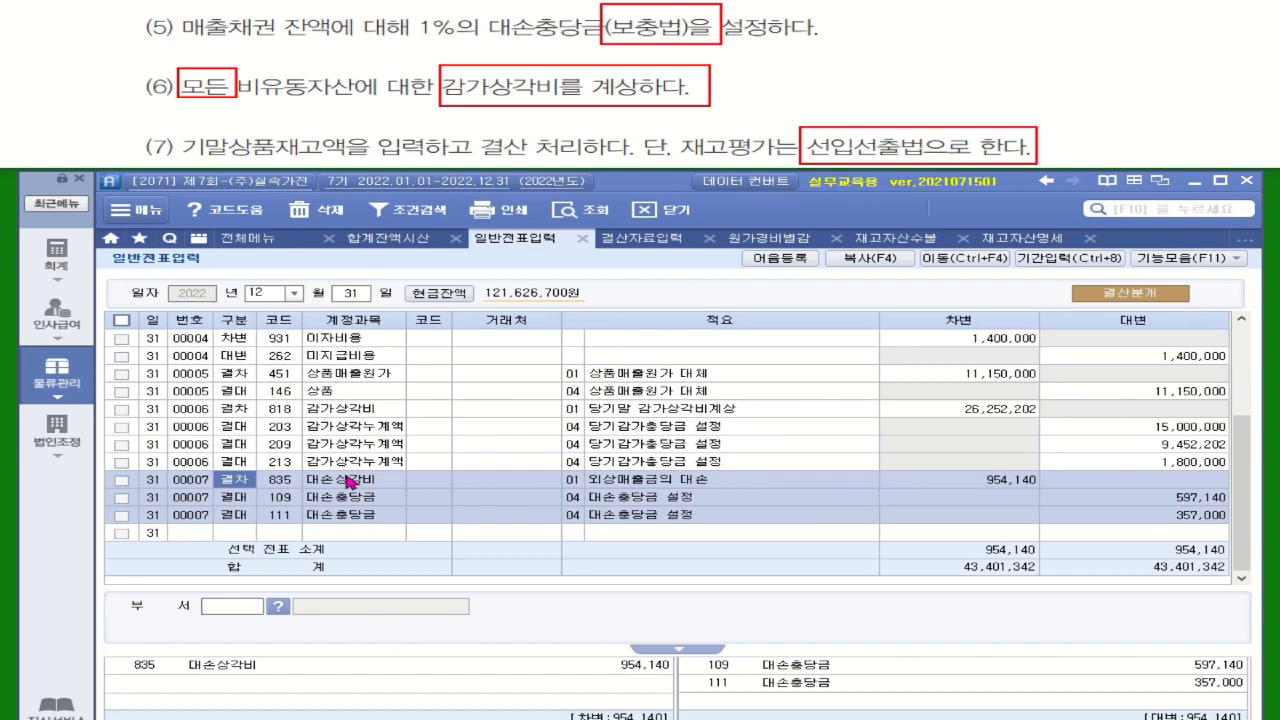
- Open 손익계산서, load it for December 2022 and review the statement down to 당기순이익
{"action": "left_click", "coordinate": [241, 246]}
{"action": "left_click", "coordinate": [56, 256]}
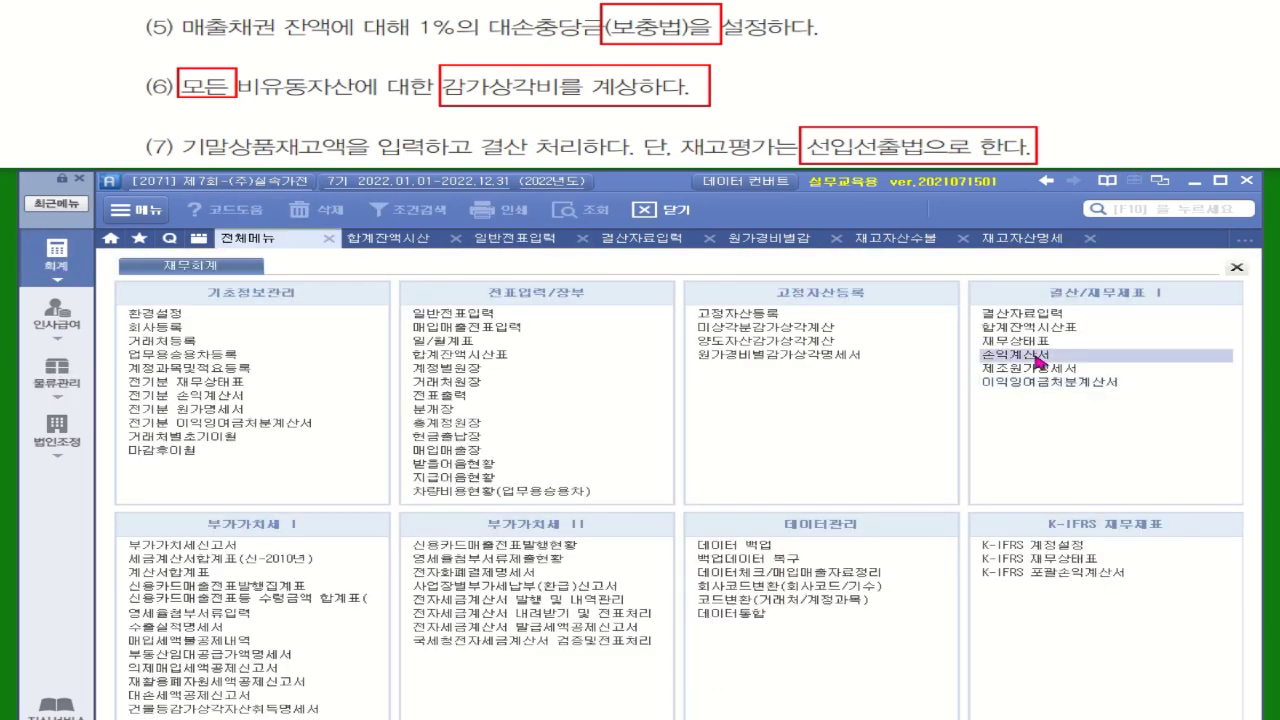
{"action": "left_click", "coordinate": [1040, 356]}
{"action": "left_click", "coordinate": [315, 290]}
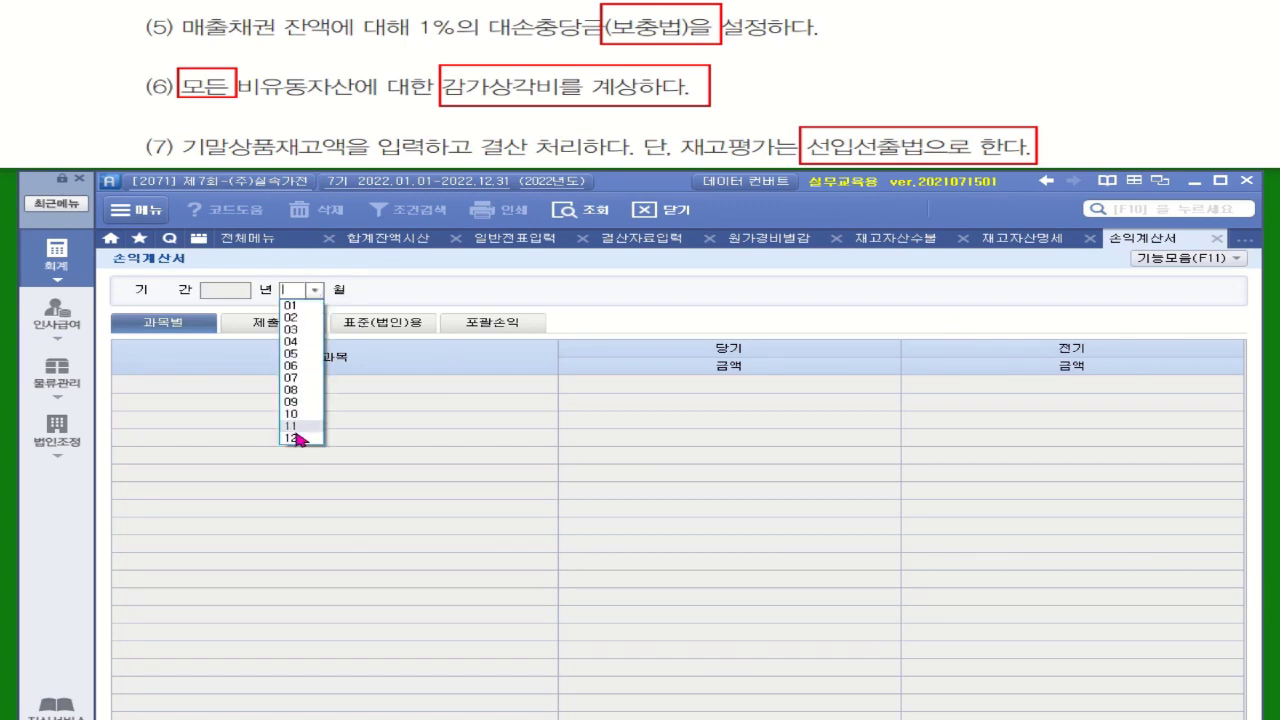
{"action": "left_click", "coordinate": [298, 438]}
{"action": "scroll", "coordinate": [1030, 445], "scroll_direction": "down", "scroll_amount": 5}
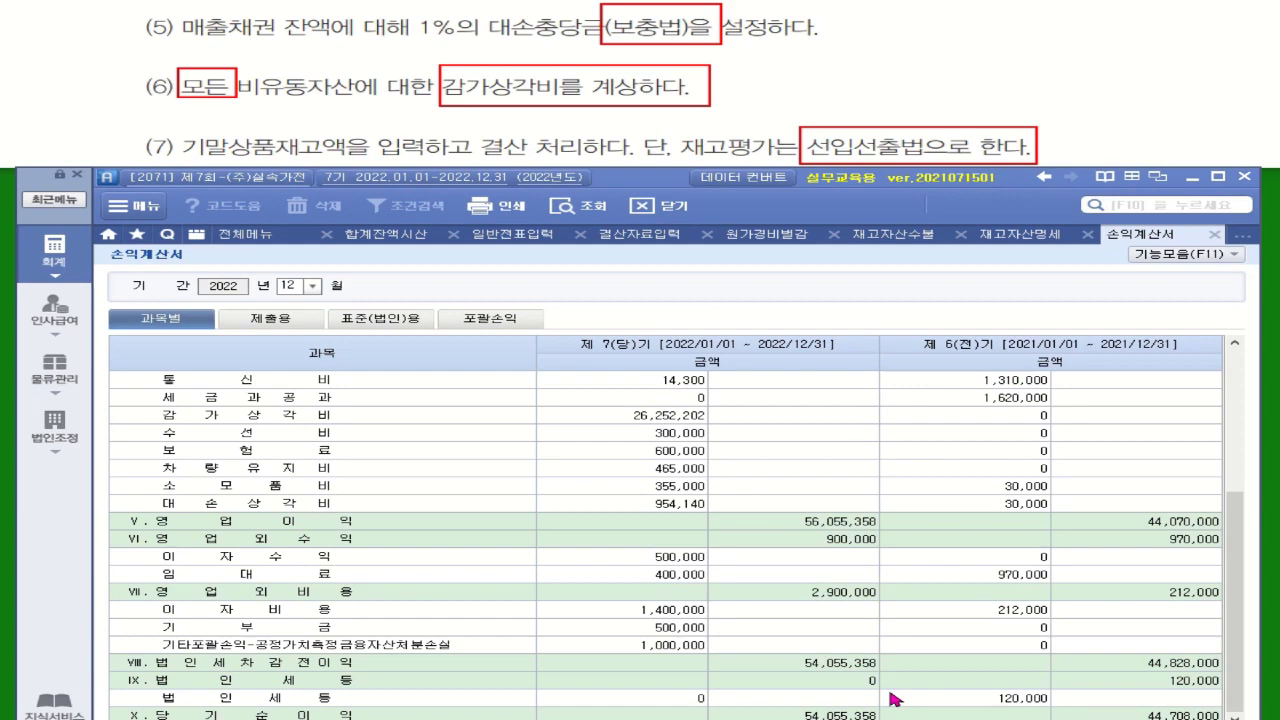
- Open 이익잉여금처분계산서 and add its closing transfer entries to the general vouchers with 전표추가
{"action": "left_click", "coordinate": [246, 238]}
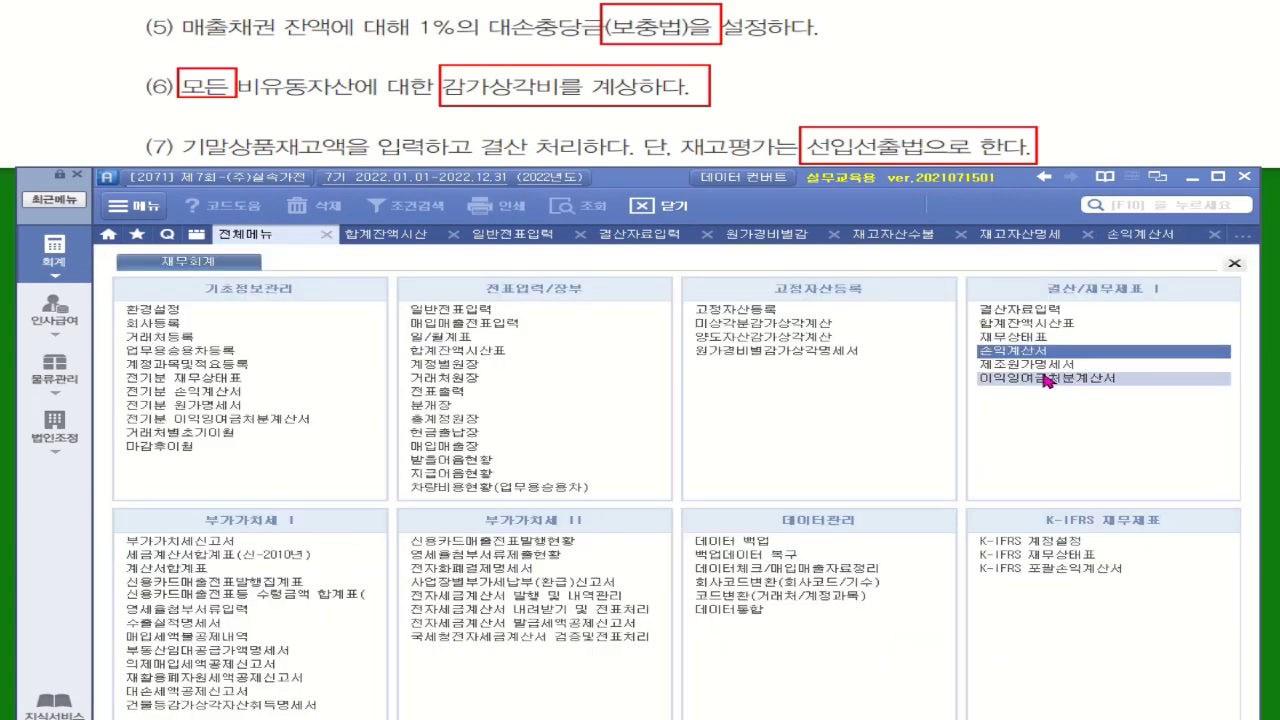
{"action": "left_click", "coordinate": [1045, 379]}
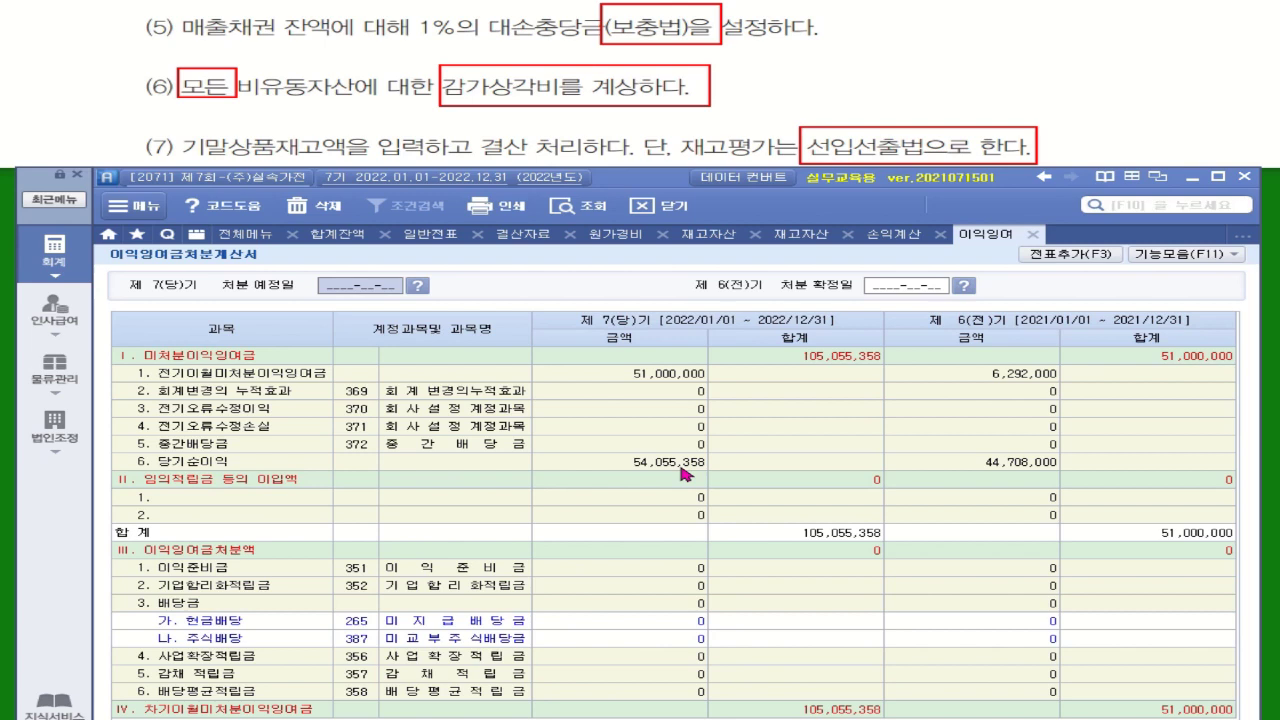
{"action": "left_click", "coordinate": [1070, 254]}
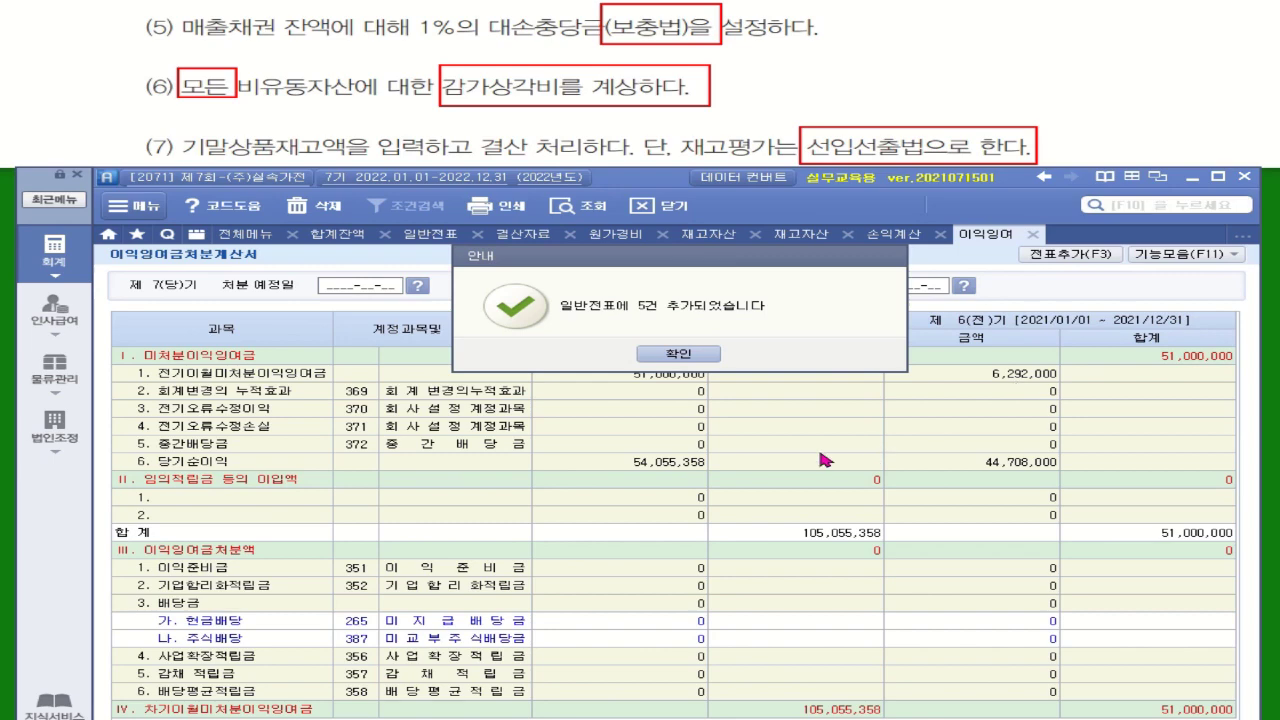
{"action": "left_click", "coordinate": [678, 355]}
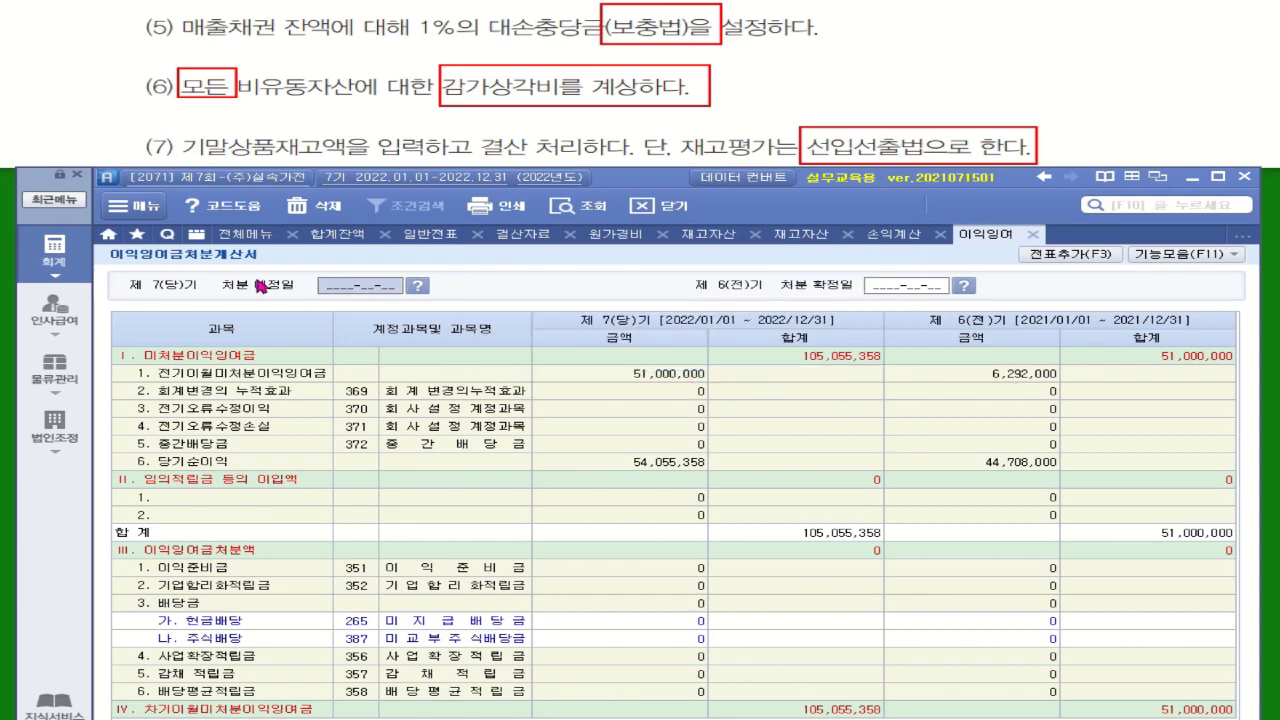
- Reload the December 31 vouchers in 일반전표입력 and review the 손익 and 이월이익잉여금 transfer entries
{"action": "left_click", "coordinate": [50, 268]}
{"action": "left_click", "coordinate": [472, 308]}
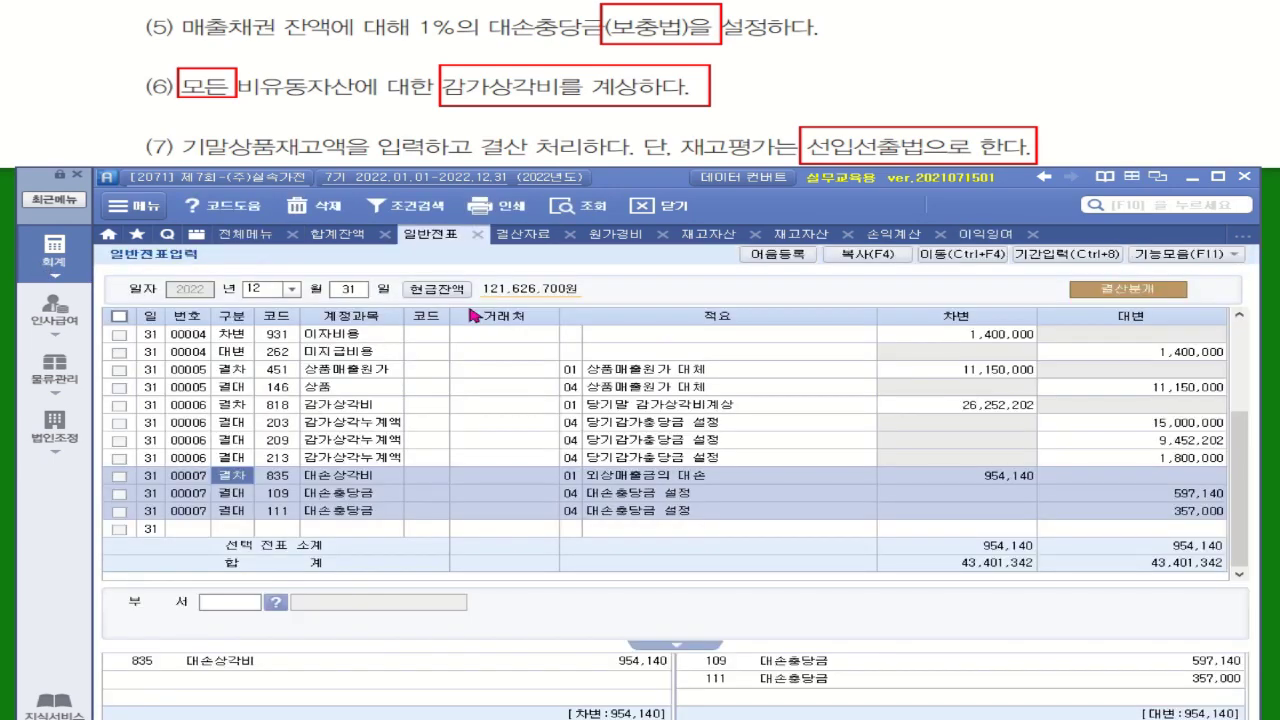
{"action": "left_click", "coordinate": [583, 216]}
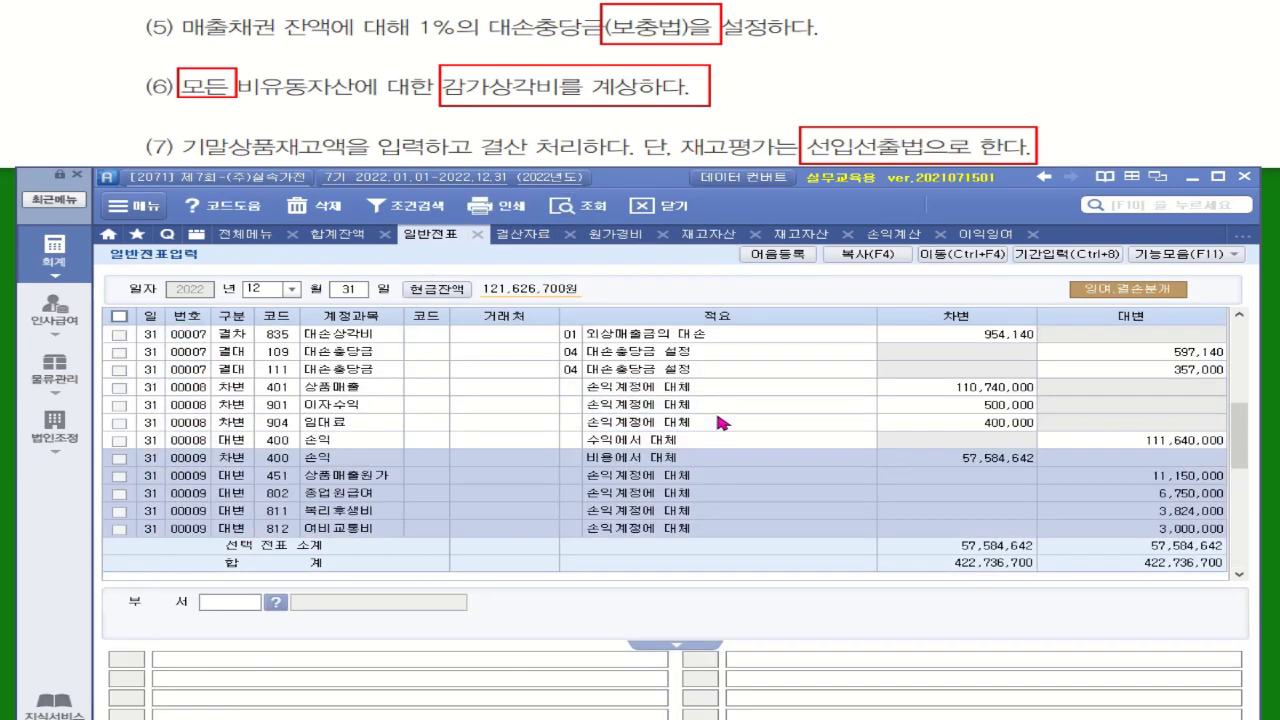
{"action": "left_click", "coordinate": [630, 422]}
{"action": "scroll", "coordinate": [706, 475], "scroll_direction": "down", "scroll_amount": 5}
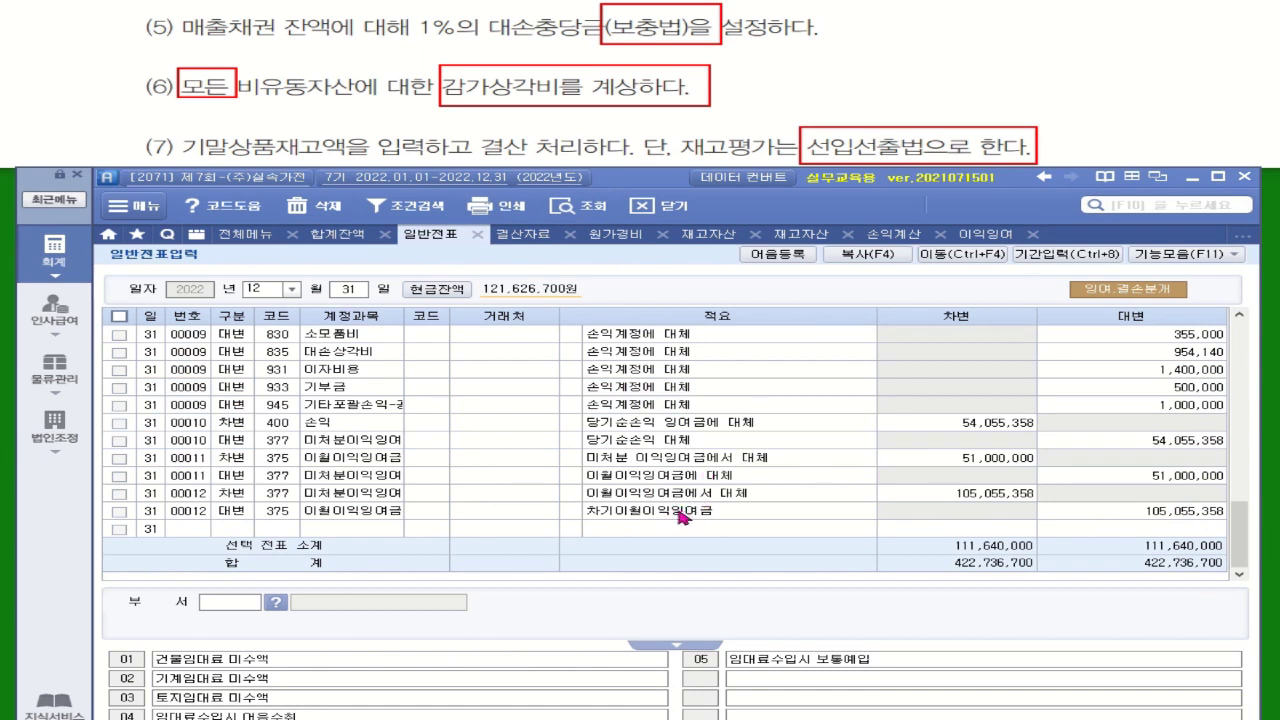
{"action": "left_click", "coordinate": [683, 515]}
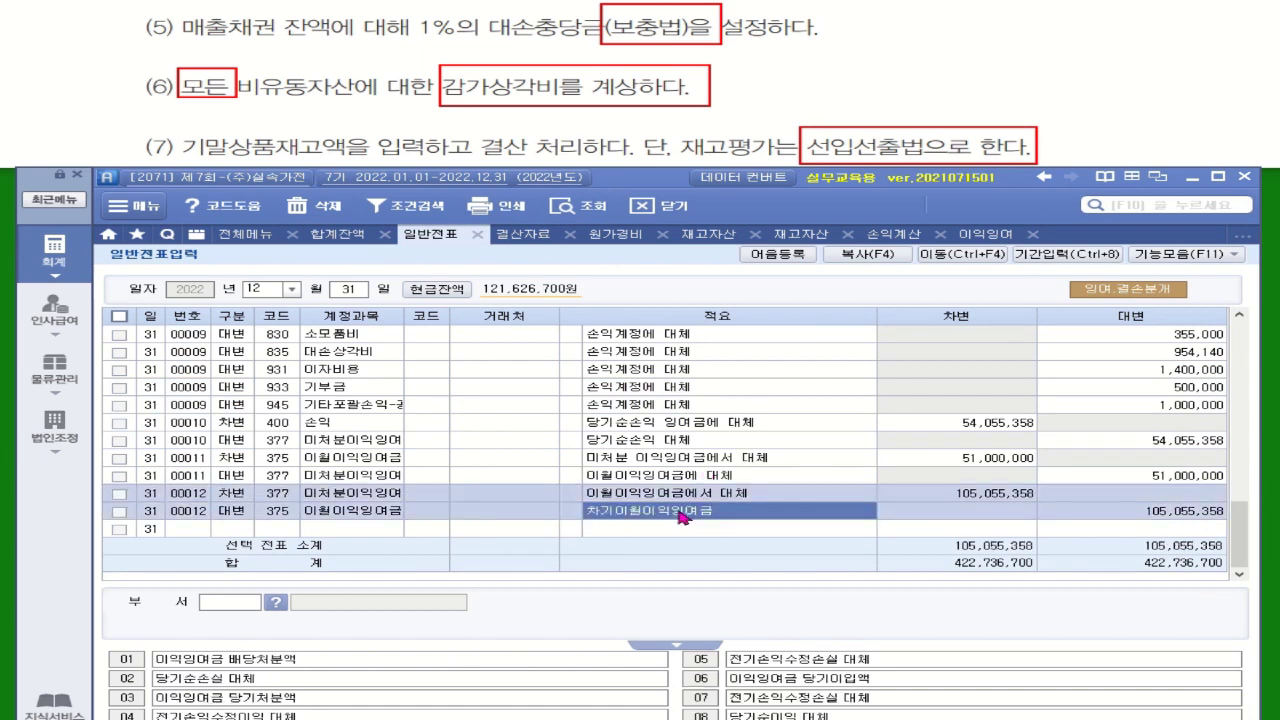
- Open 재무상태표 and load it for December 2022
{"action": "left_click", "coordinate": [265, 240]}
{"action": "left_click", "coordinate": [1010, 341]}
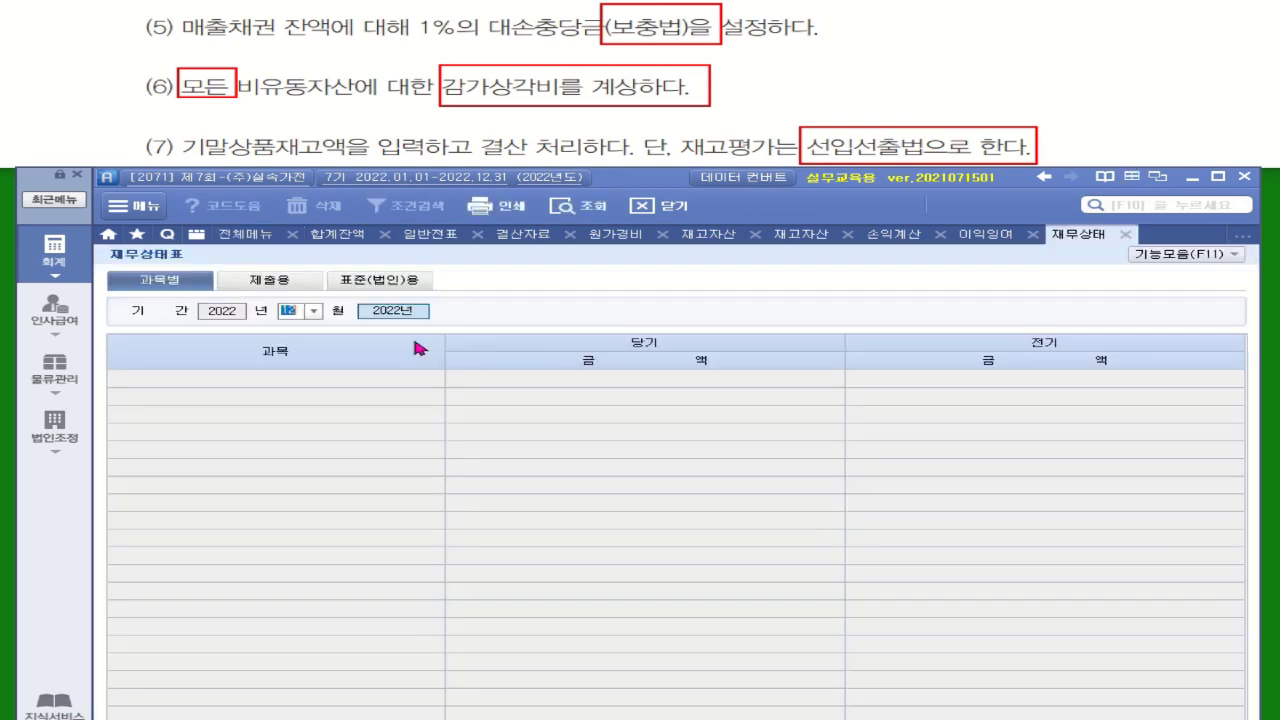
{"action": "left_click", "coordinate": [314, 311]}
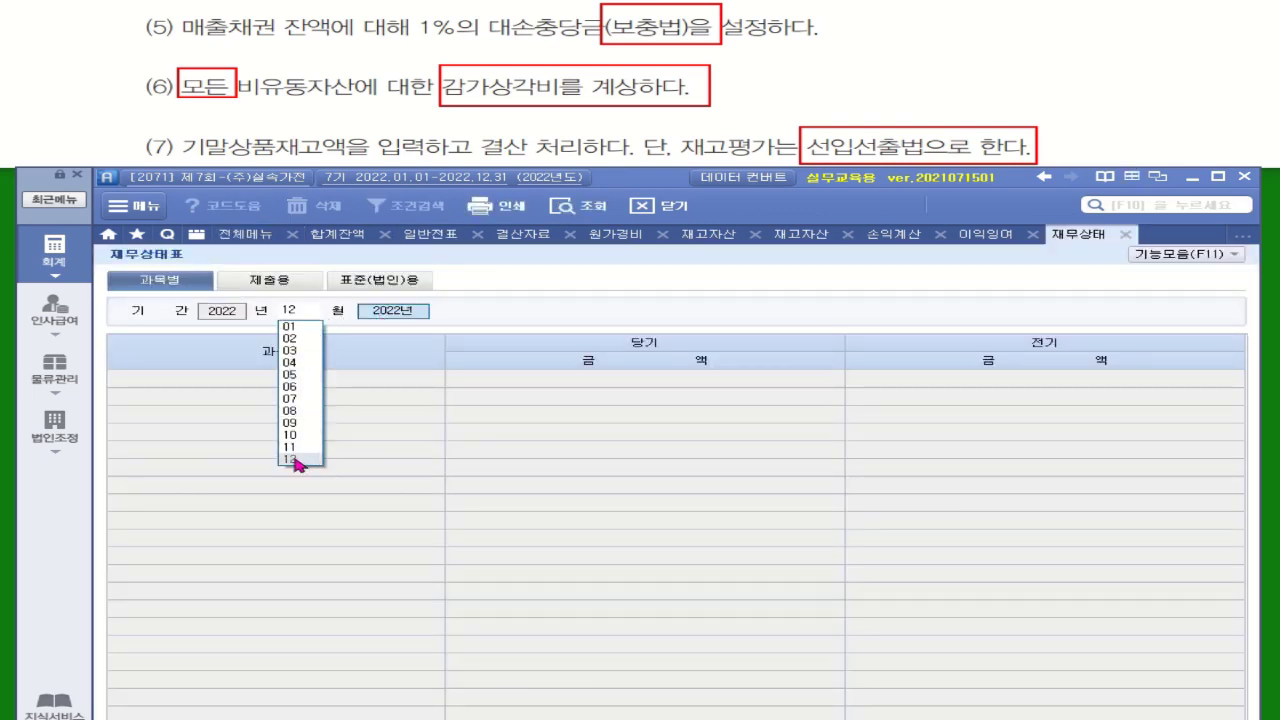
{"action": "left_click", "coordinate": [297, 460]}
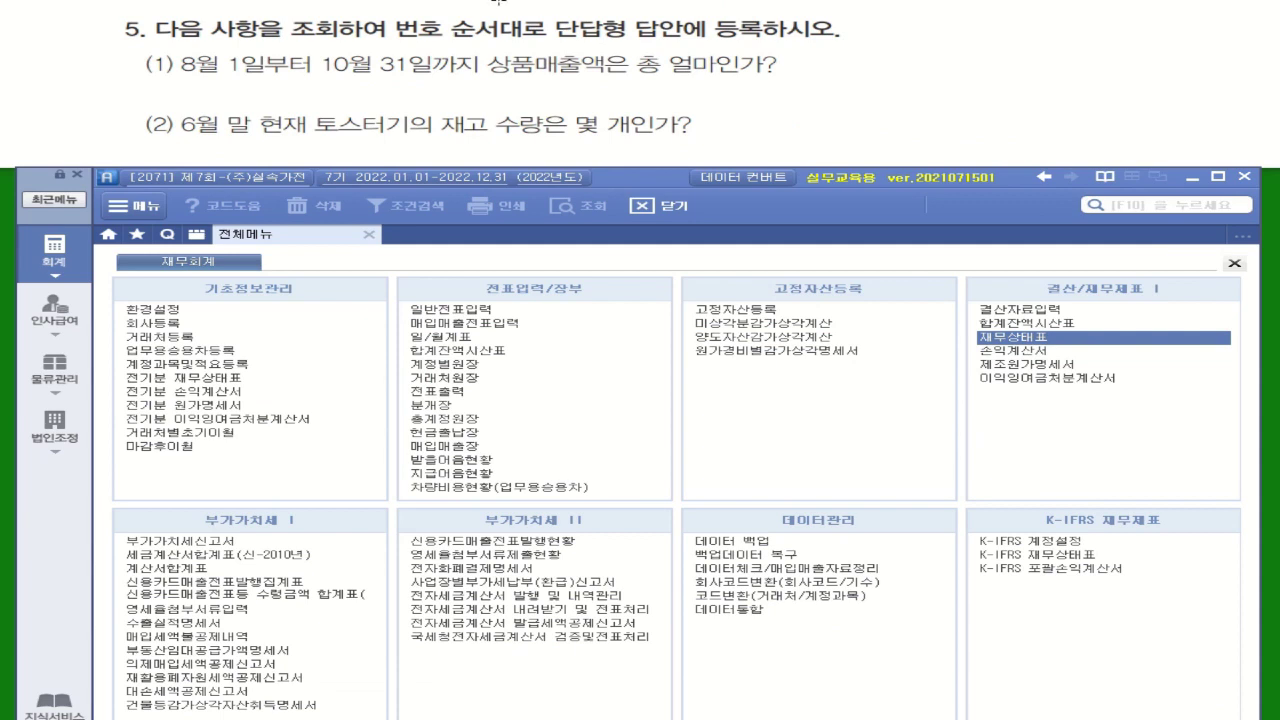
- Open 일/월계표, load August 1 to October 31, 2022 and check the 상품매출 amount
{"action": "mouse_move", "coordinate": [391, 13]}
{"action": "left_mouse_down"}
{"action": "mouse_move", "coordinate": [540, 40]}
{"action": "mouse_move", "coordinate": [842, 42]}
{"action": "left_mouse_up"}
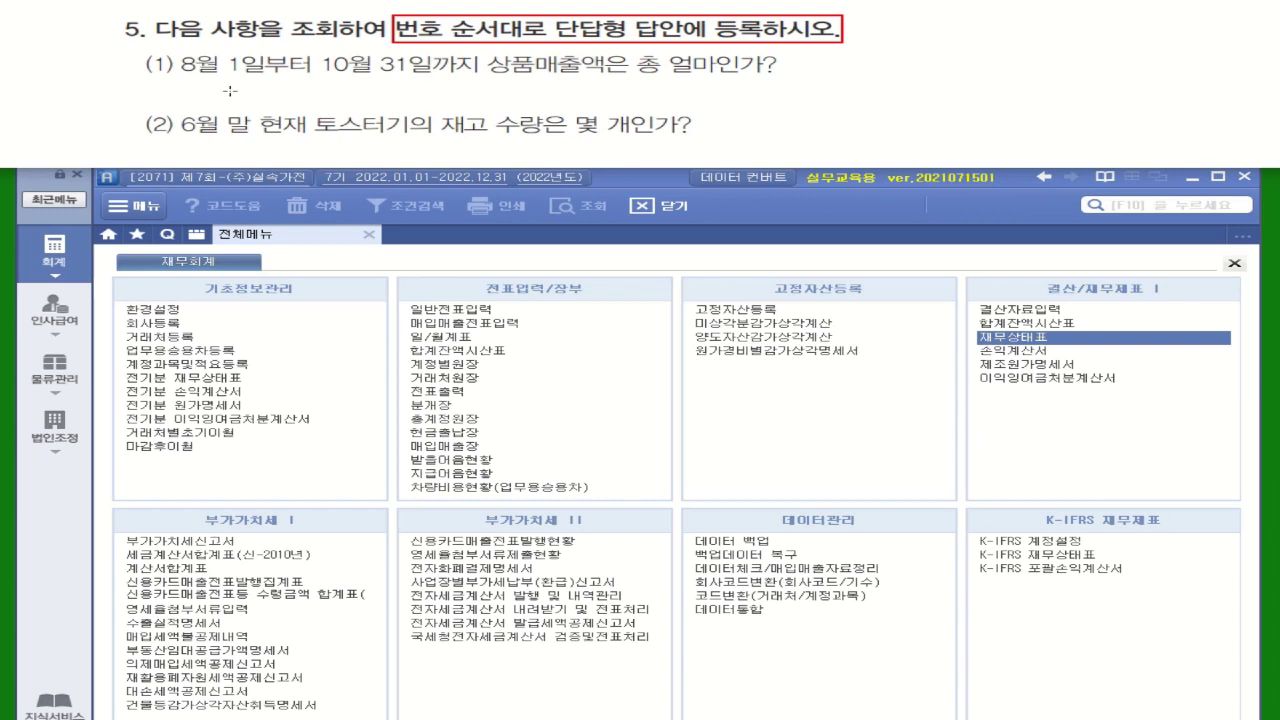
{"action": "left_click_drag", "start_coordinate": [181, 80], "coordinate": [772, 86]}
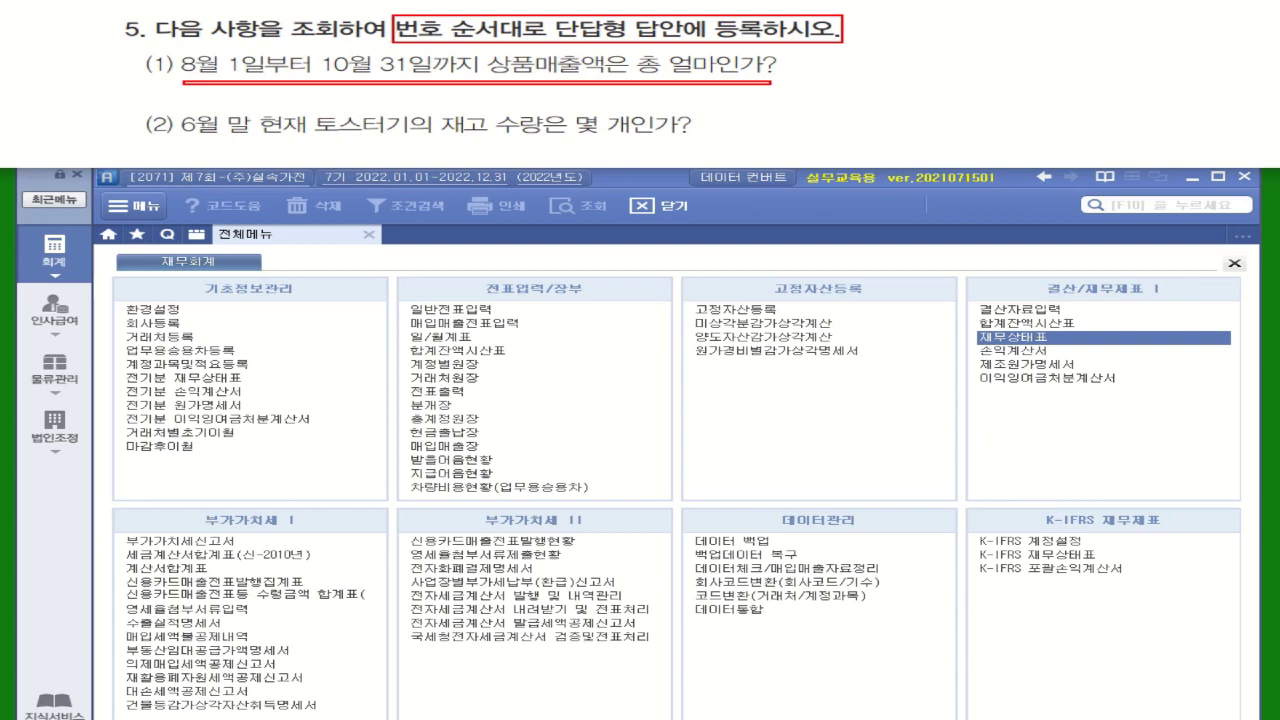
{"action": "left_click", "coordinate": [450, 338]}
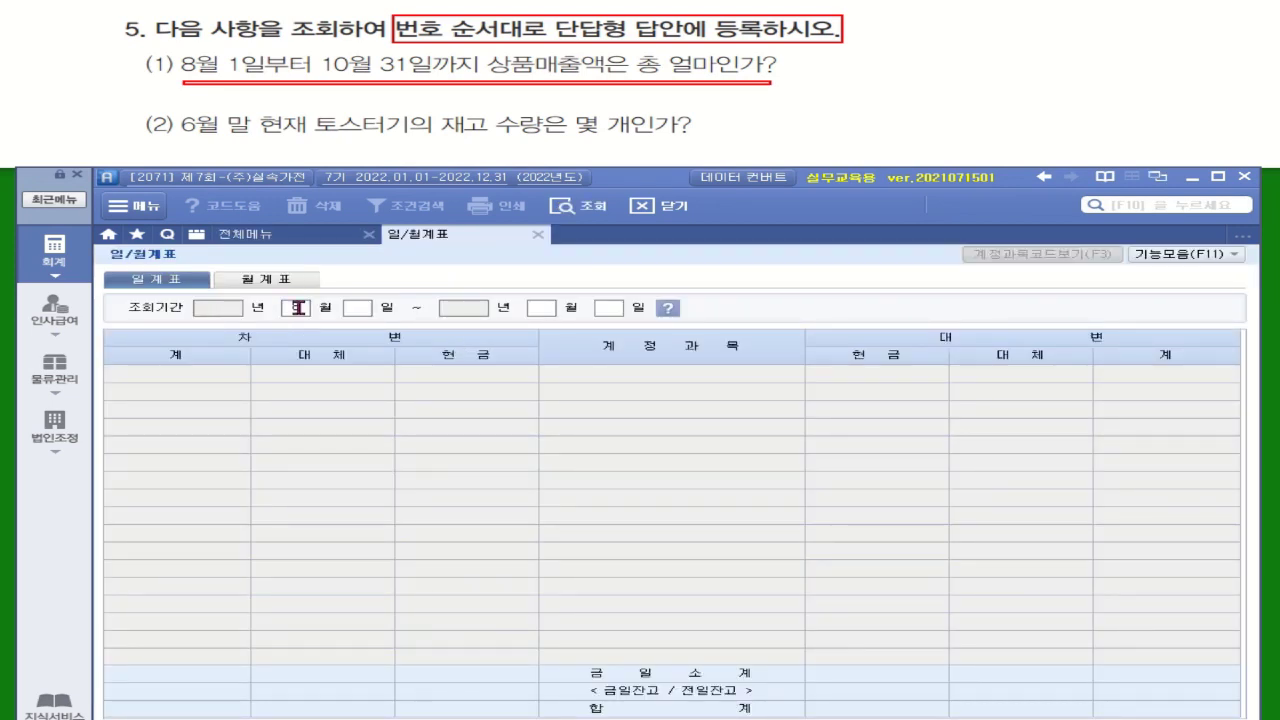
{"action": "type", "text": "8"}
{"action": "key", "text": "Return"}
{"action": "key", "text": "Return"}
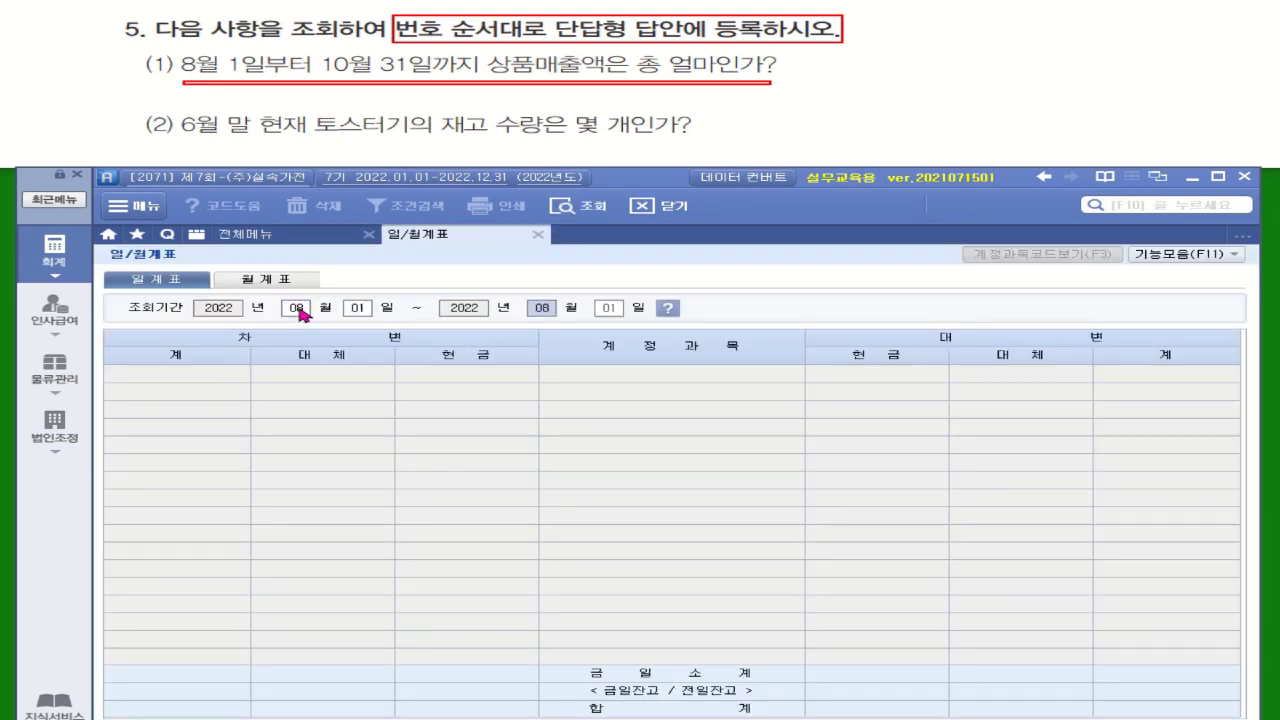
{"action": "type", "text": "10"}
{"action": "key", "text": "Return"}
{"action": "type", "text": "31"}
{"action": "key", "text": "Return"}
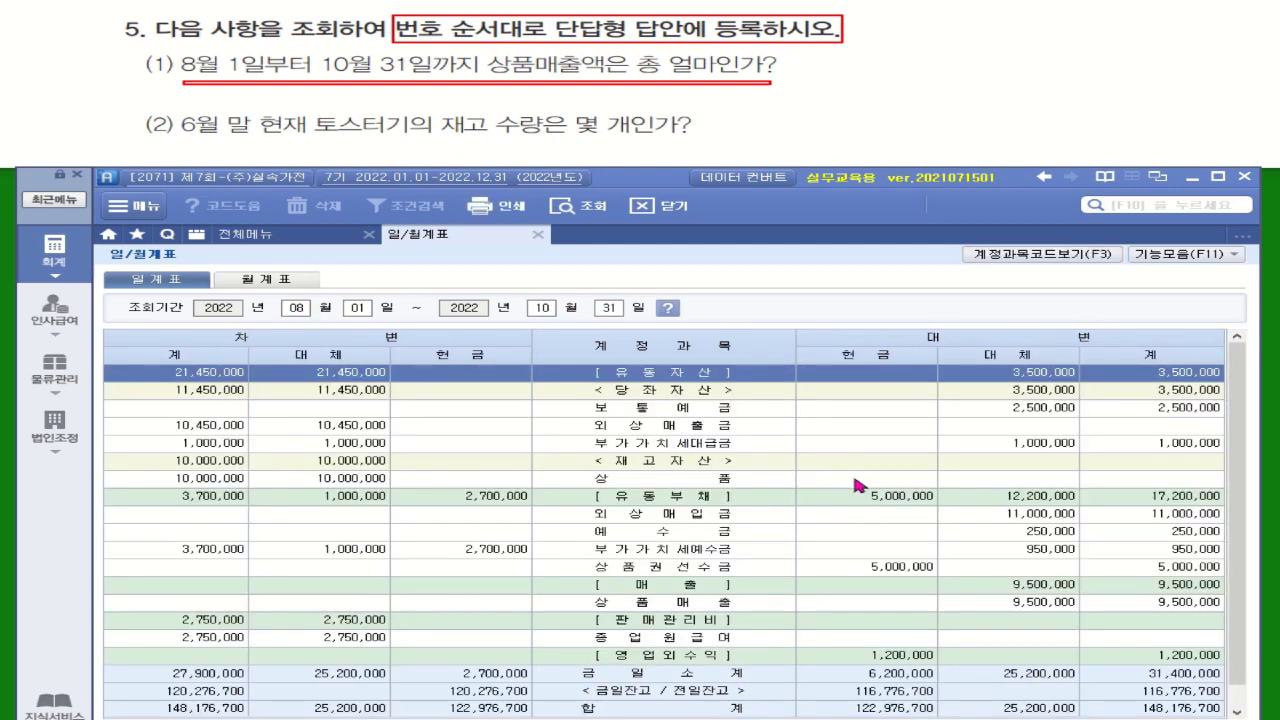
{"action": "left_click", "coordinate": [704, 606]}
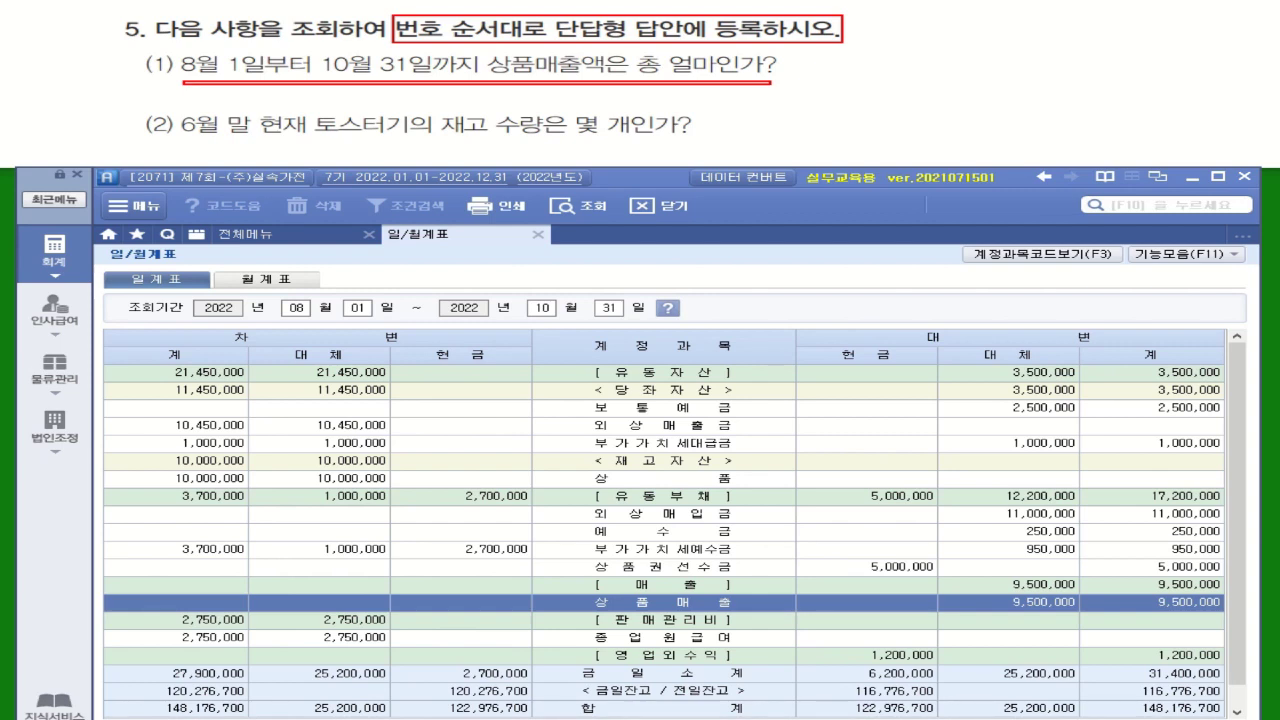
- Open 재고자산수불부 in 물류관리 and load all items for June 1 to June 30, 2022
{"action": "left_click", "coordinate": [55, 372]}
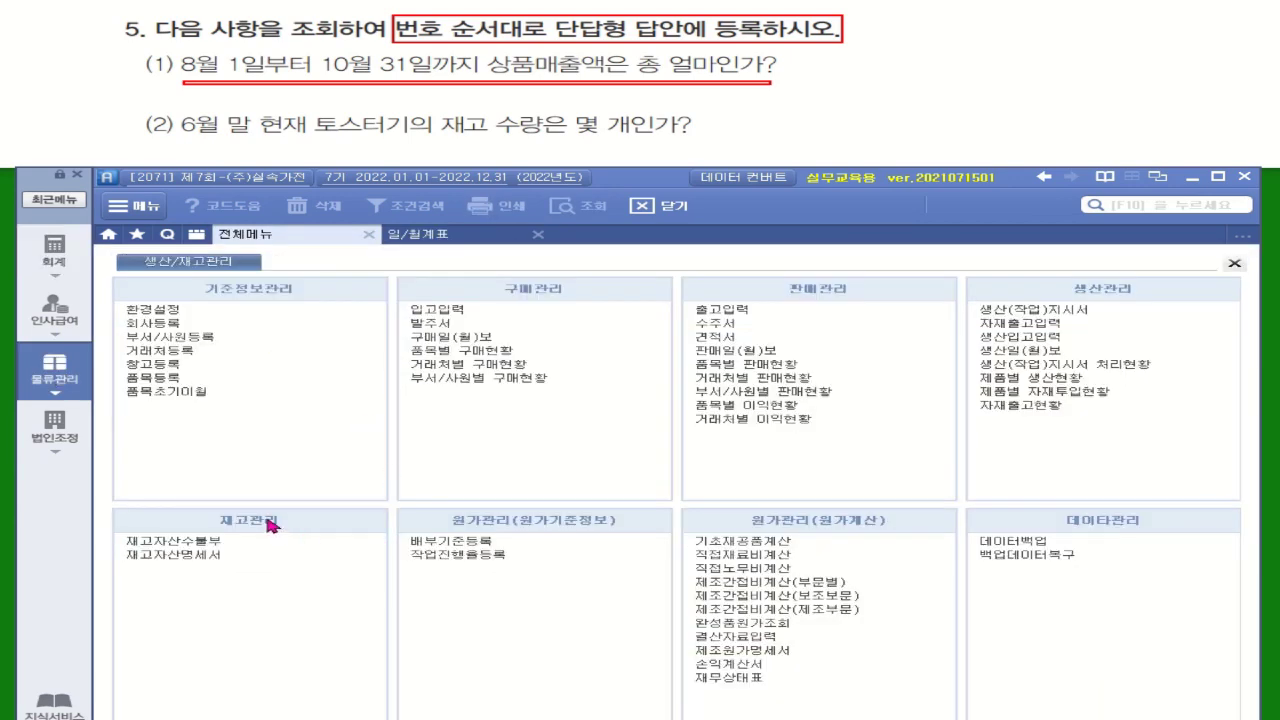
{"action": "double_click", "coordinate": [193, 545]}
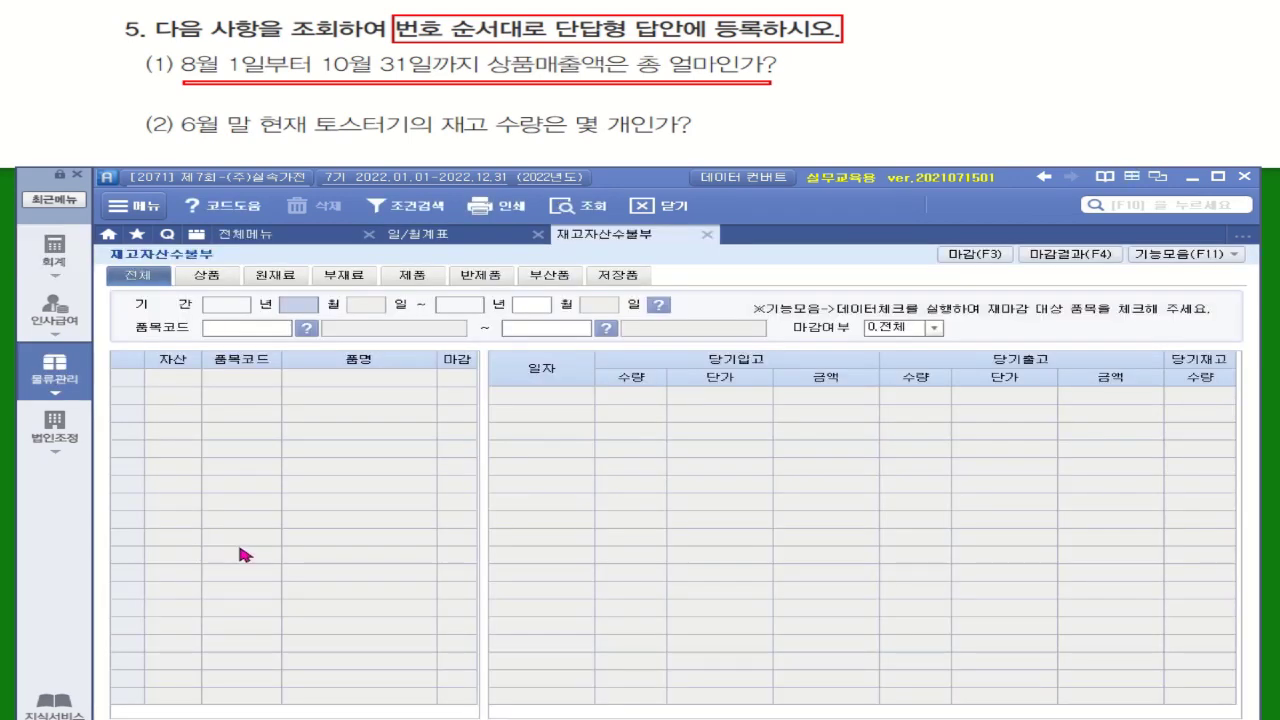
{"action": "type", "text": "0630"}
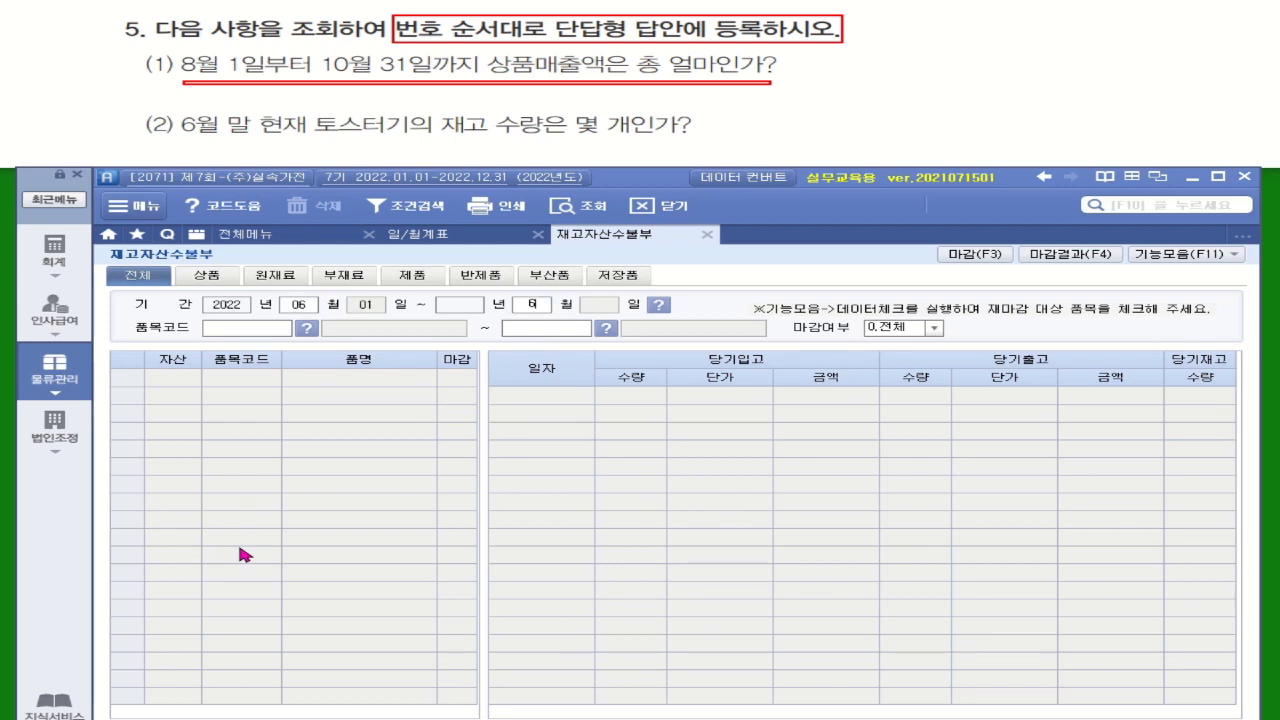
{"action": "key", "text": "Return"}
{"action": "key", "text": "Return"}
{"action": "key", "text": "Return"}
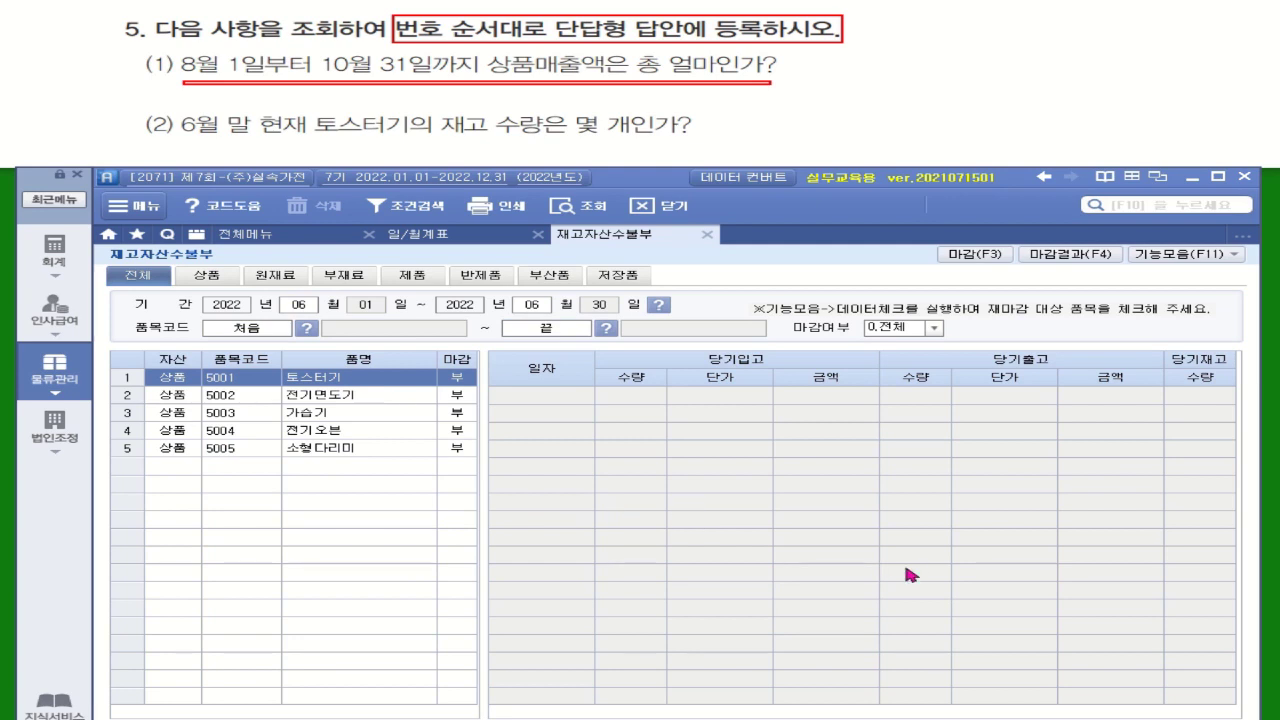
- Change the 재고자산수불부 start month to 01, reload all items through June 30 and check the 토스터기 stock quantity
{"action": "left_click", "coordinate": [313, 311]}
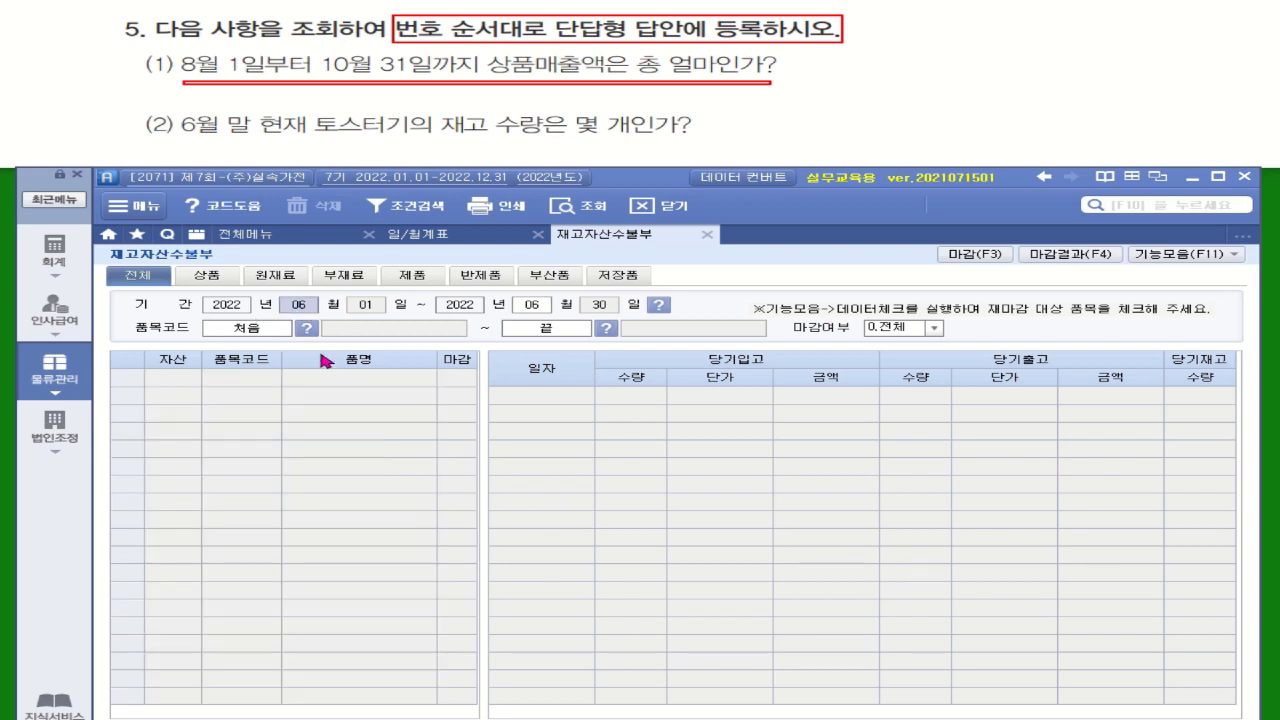
{"action": "type", "text": "01"}
{"action": "key", "text": "Return"}
{"action": "key", "text": "Return"}
{"action": "key", "text": "Return"}
{"action": "key", "text": "Return"}
{"action": "key", "text": "Return"}
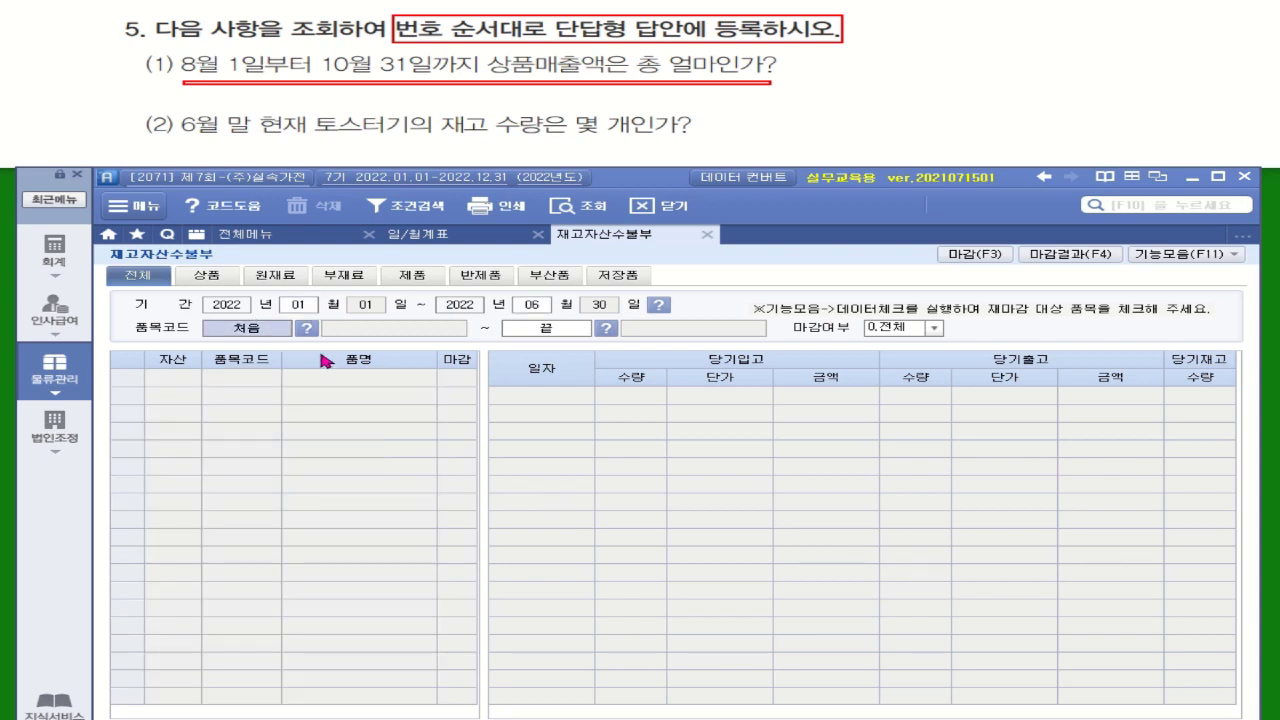
{"action": "key", "text": "Return"}
{"action": "key", "text": "Return"}
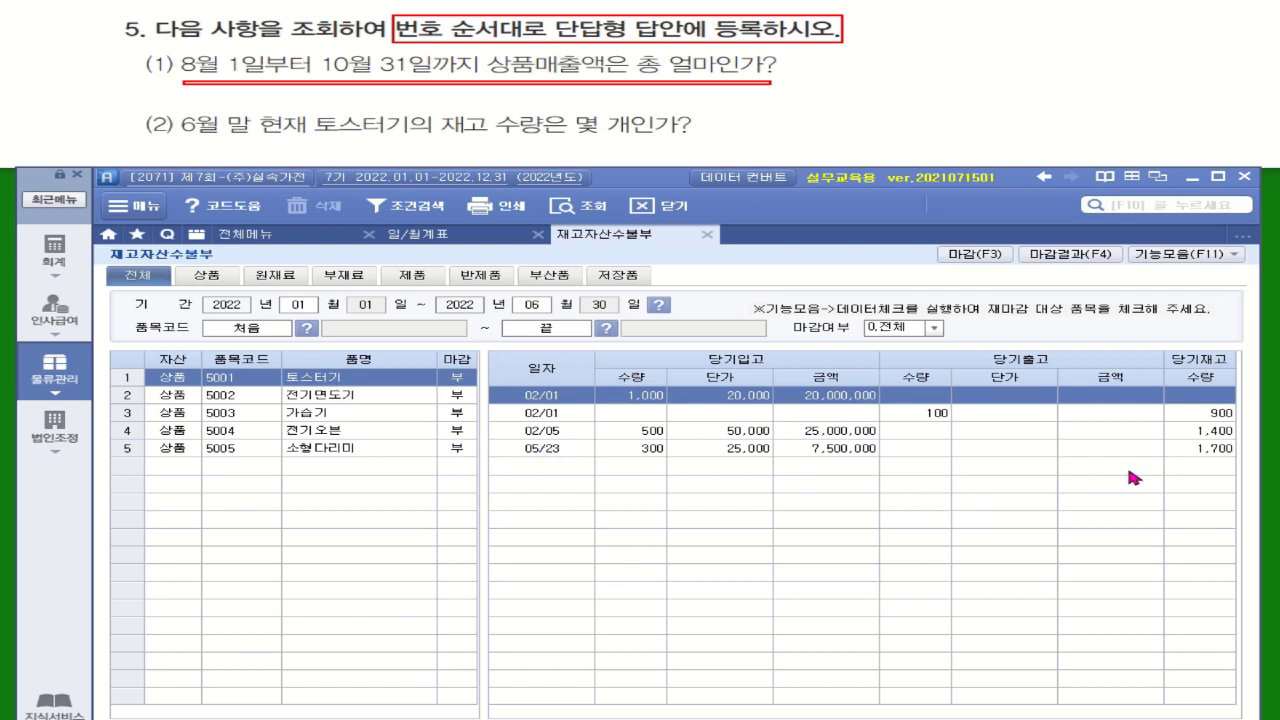
{"action": "left_click", "coordinate": [1208, 456]}
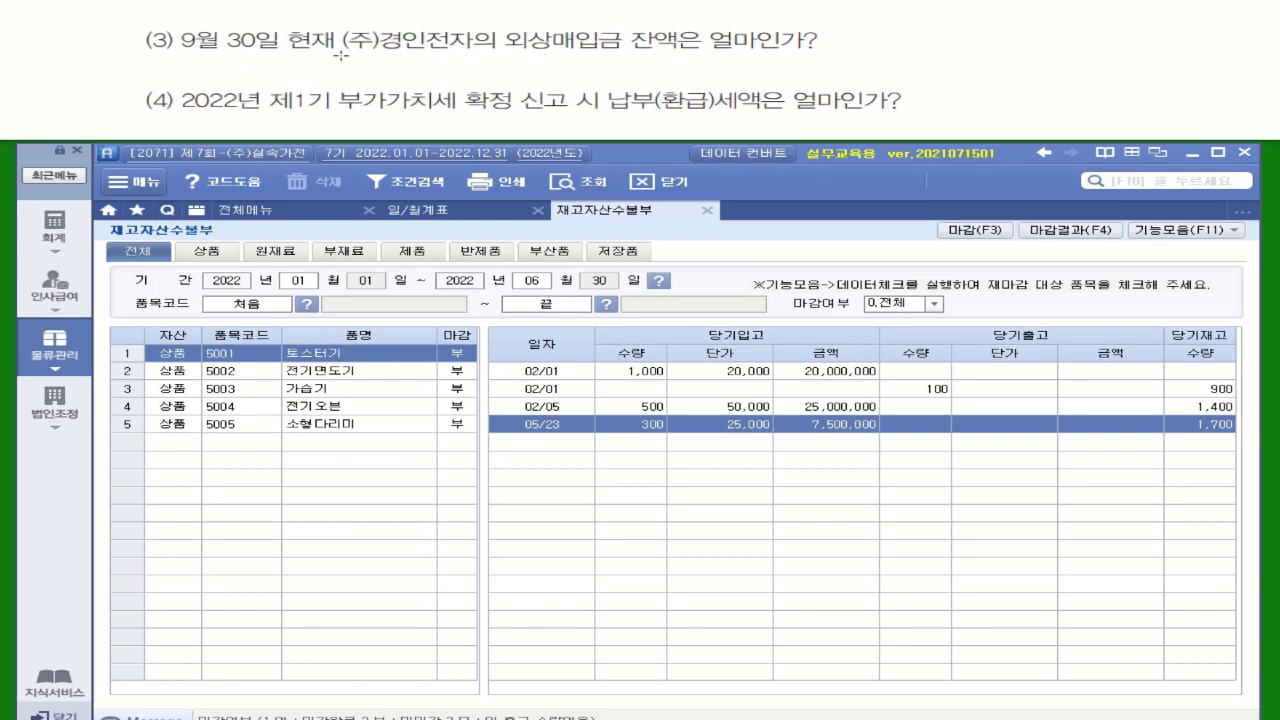
- Open 거래처원장 in 회계 and set the period to January 1 through September 30, 2022
{"action": "left_click_drag", "start_coordinate": [283, 55], "coordinate": [814, 57]}
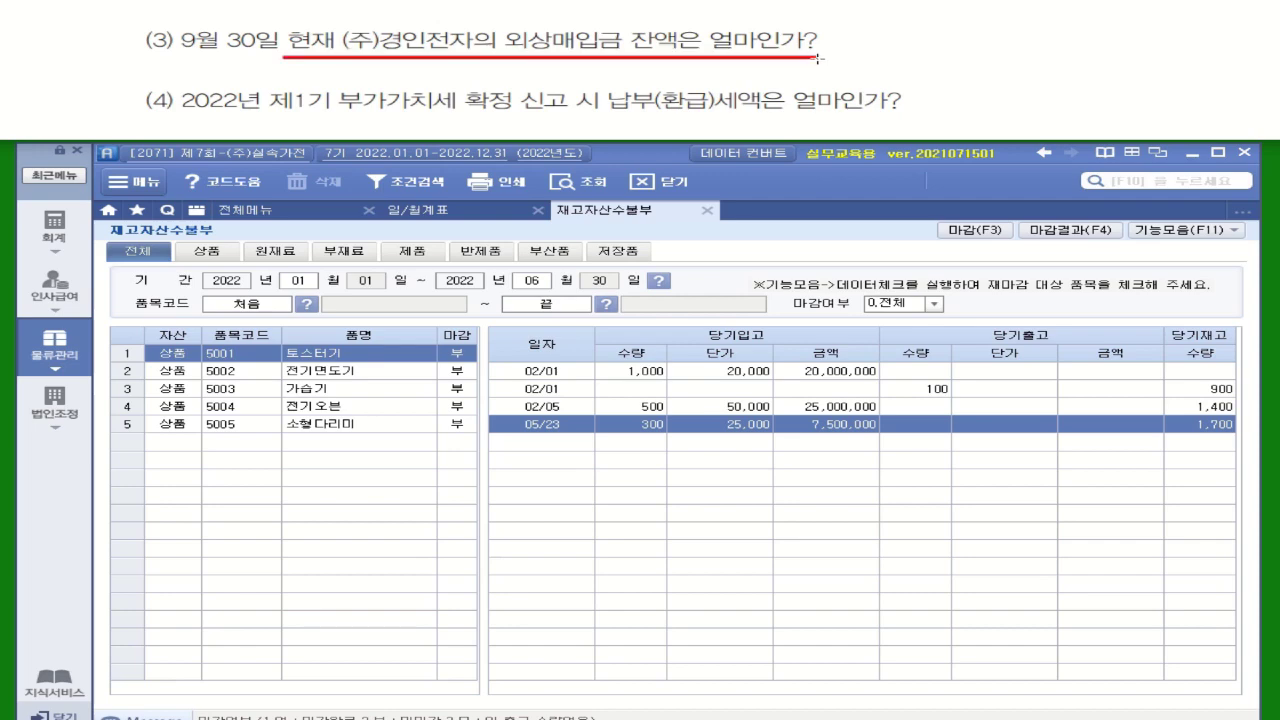
{"action": "left_click", "coordinate": [258, 211]}
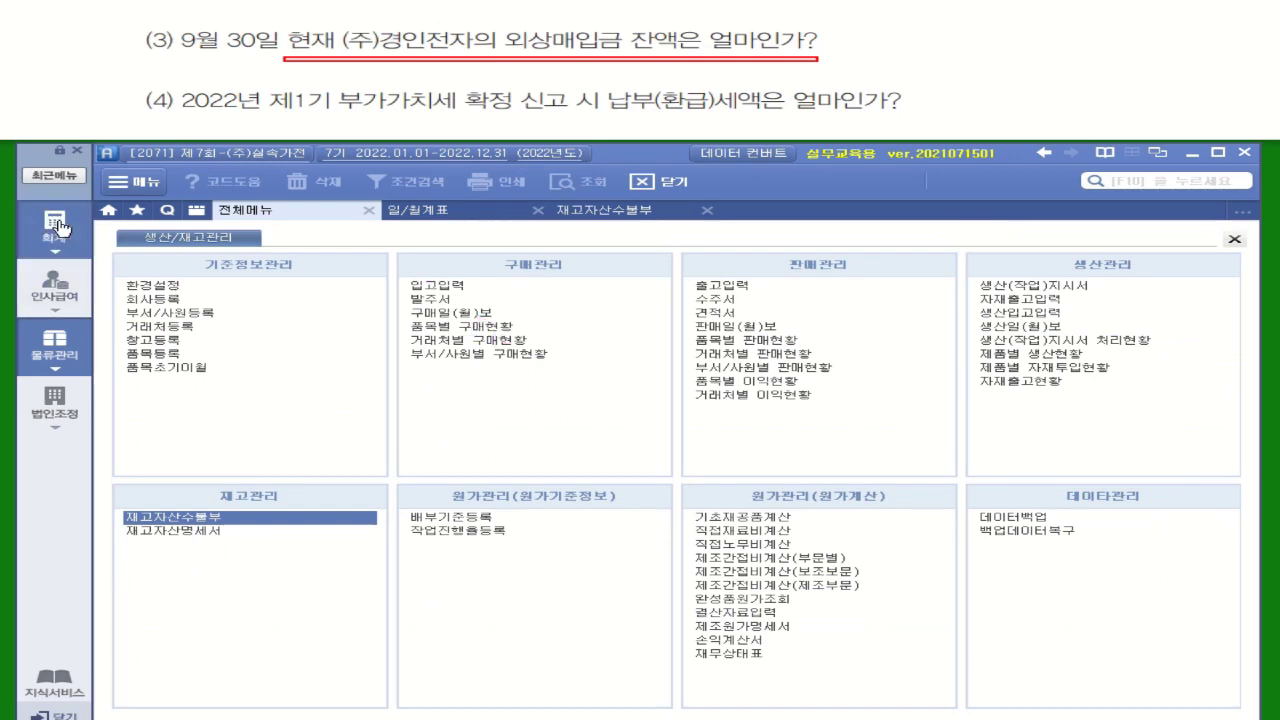
{"action": "left_click", "coordinate": [58, 225]}
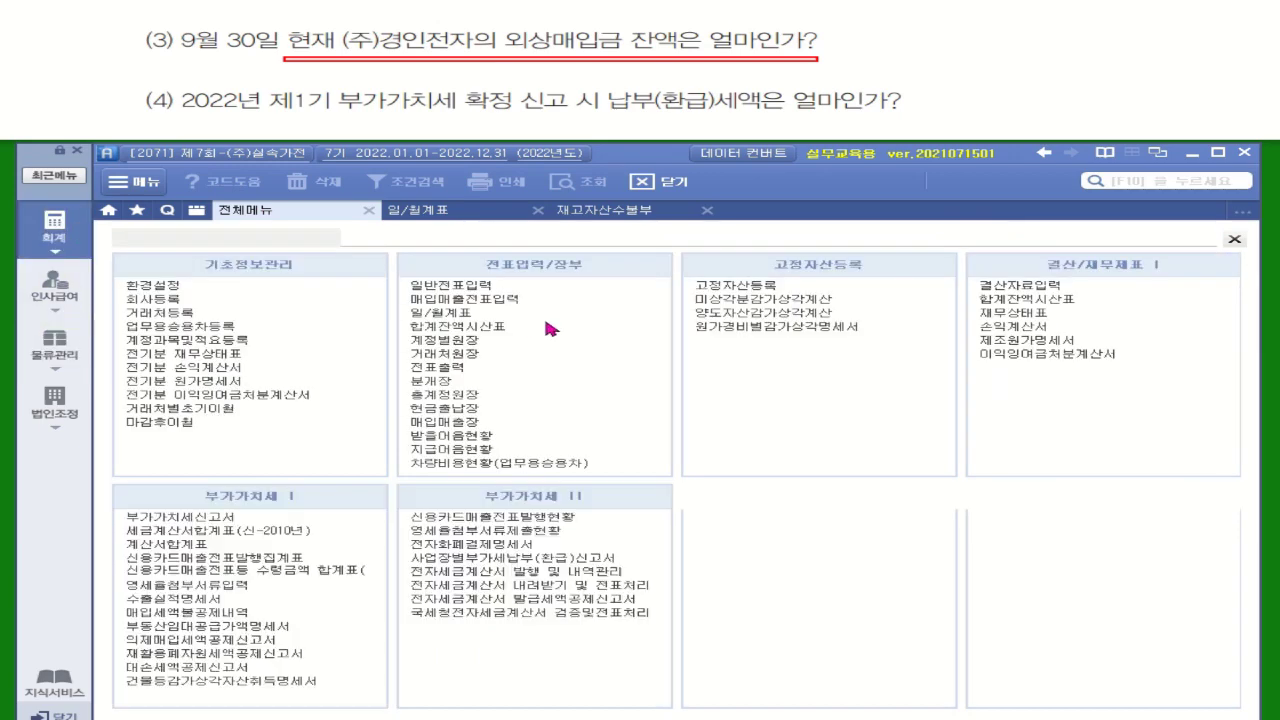
{"action": "left_click", "coordinate": [458, 353]}
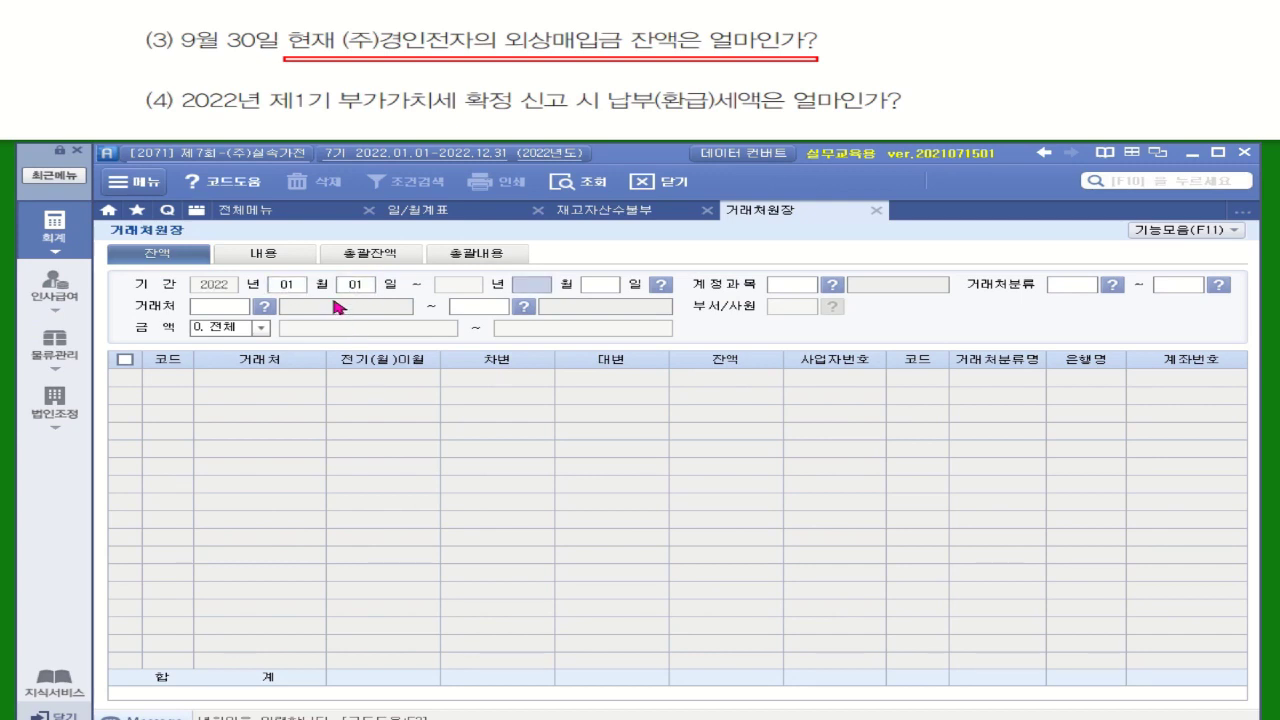
{"action": "type", "text": "09"}
{"action": "key", "text": "Return"}
{"action": "type", "text": "30"}
{"action": "key", "text": "Return"}
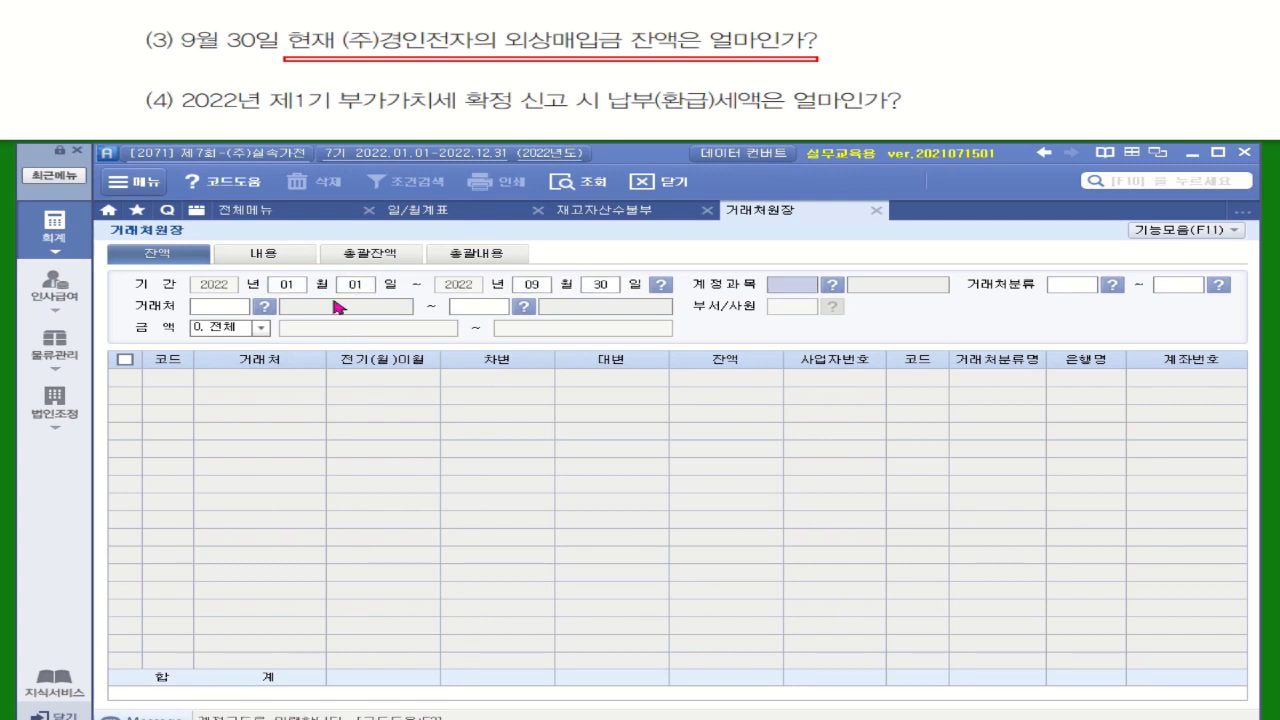
- Load the balances of account 251 외상매입금 for all 거래처 to find the (주)경인전자 balance
{"action": "type", "text": "251"}
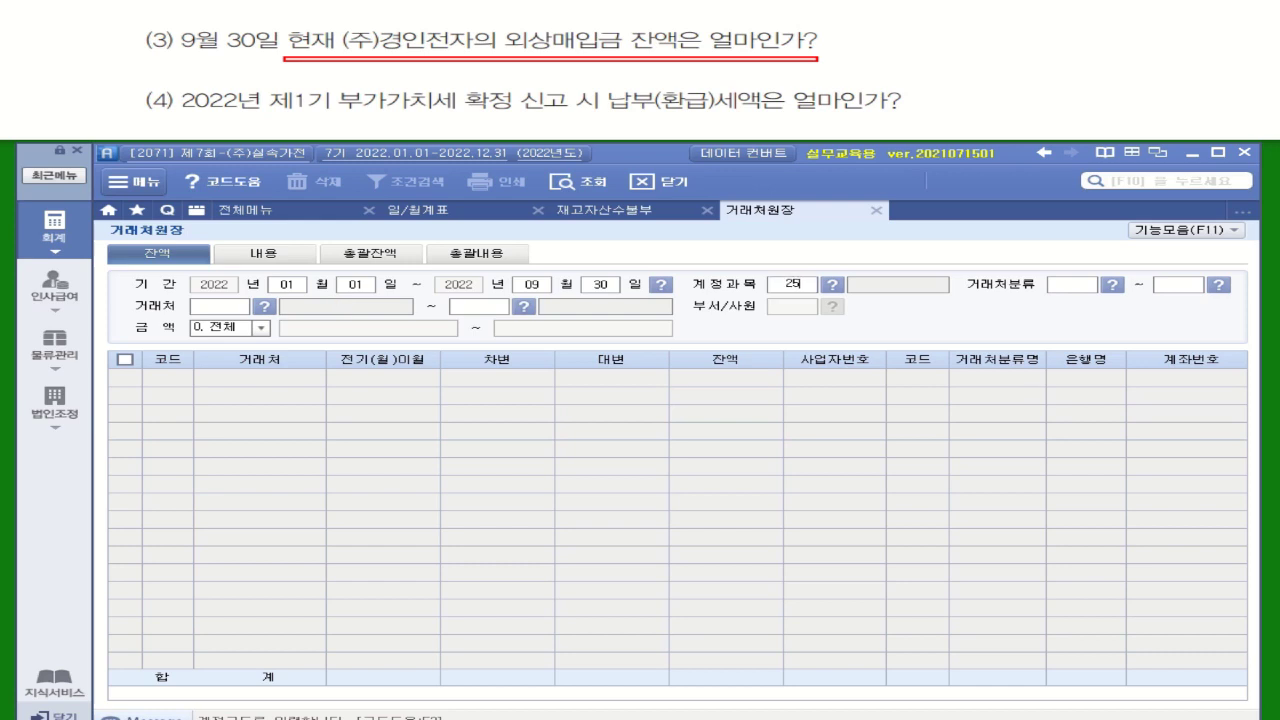
{"action": "key", "text": "Return"}
{"action": "key", "text": "Return"}
{"action": "key", "text": "Return"}
{"action": "key", "text": "Return"}
{"action": "key", "text": "Return"}
{"action": "key", "text": "Return"}
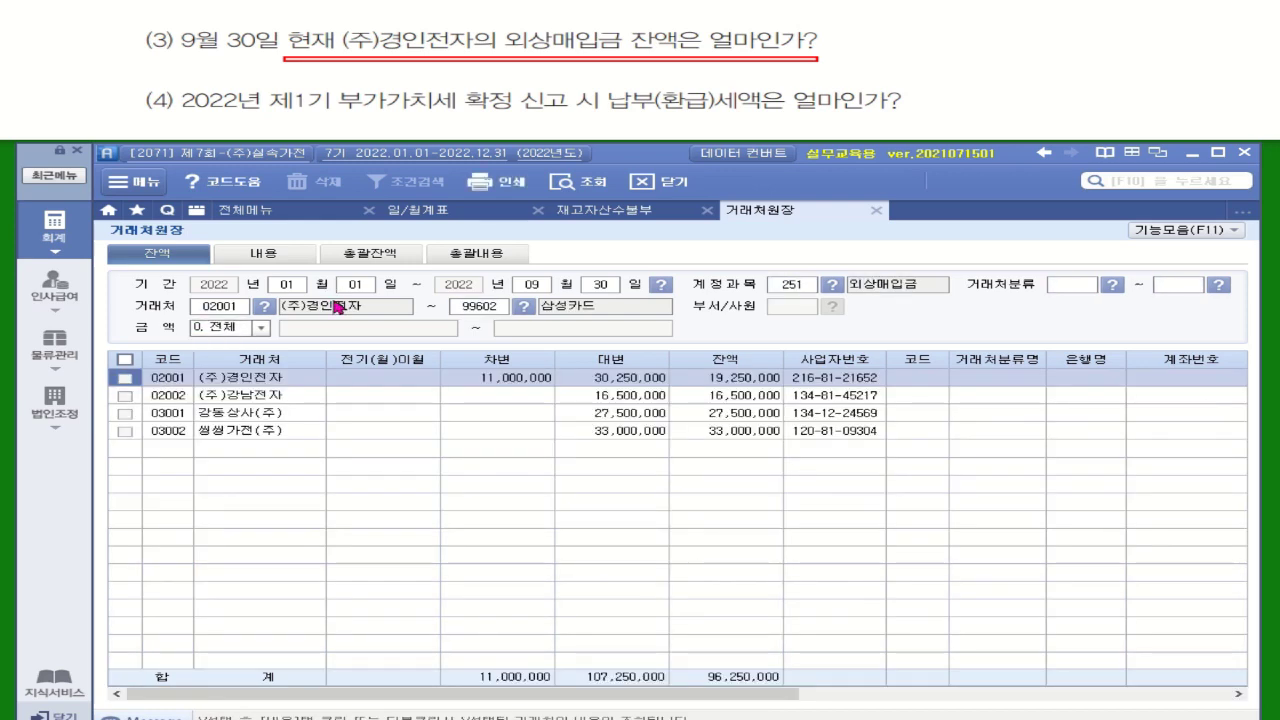
- Check the 외상매입금 balance of (주)경인전자 in the loaded 거래처원장
{"action": "left_click", "coordinate": [259, 380]}
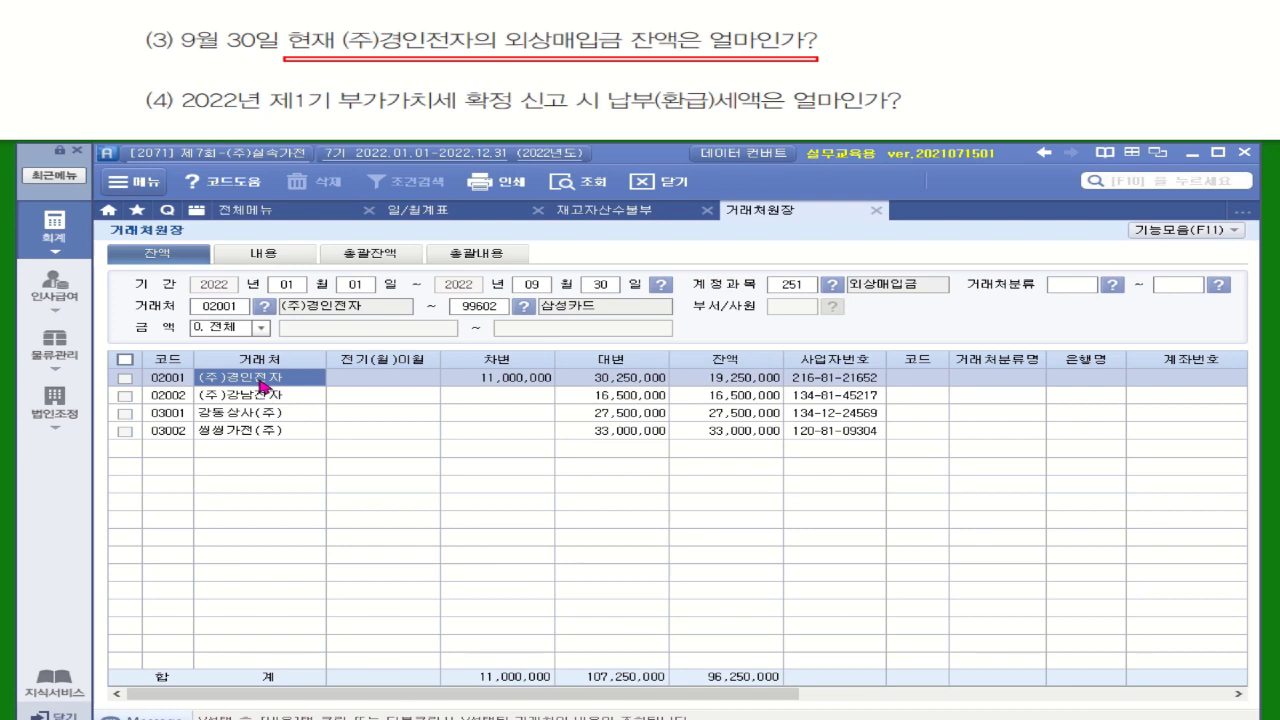
{"action": "left_click", "coordinate": [755, 386]}
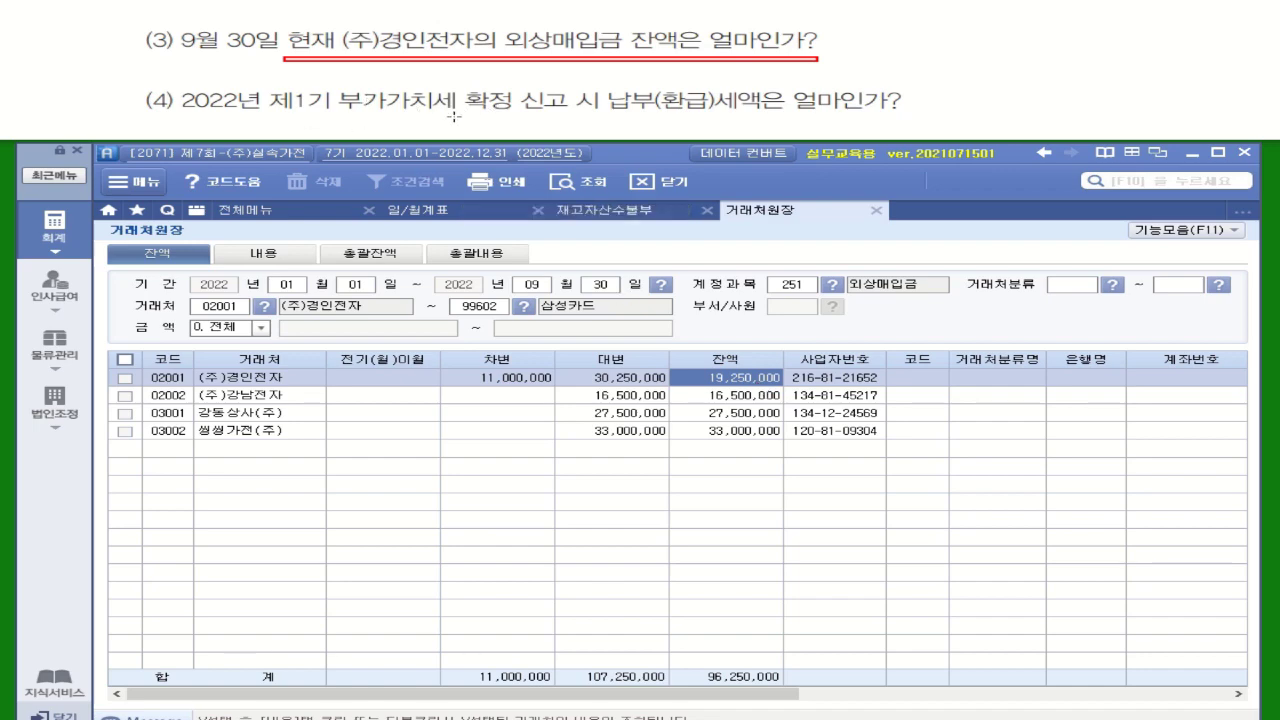
- Open 부가가치세신고서 and set its period to April 1 through June 30, 2022
{"action": "left_click_drag", "start_coordinate": [453, 117], "coordinate": [712, 117]}
{"action": "left_click", "coordinate": [281, 262]}
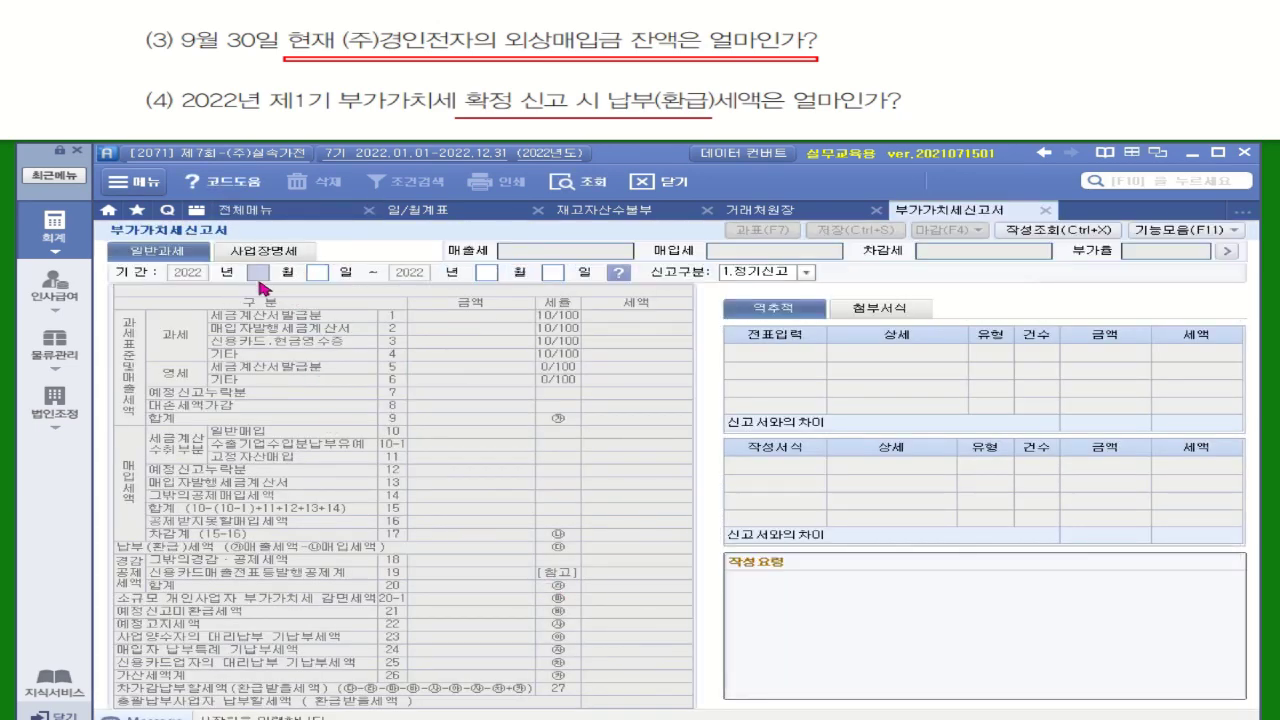
{"action": "type", "text": "04"}
{"action": "type", "text": "01"}
{"action": "type", "text": "06"}
{"action": "type", "text": "30"}
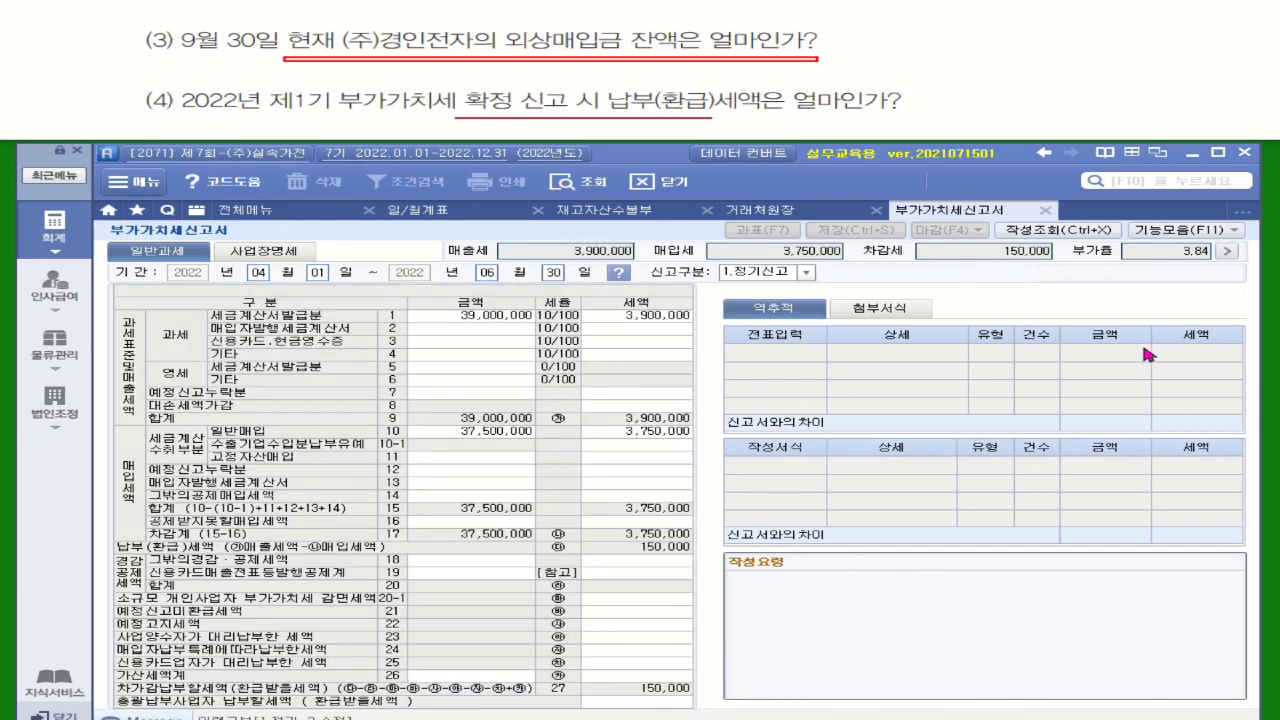
- Reload the VAT return data from the 매입매출전표 and related forms, and check the 납부(환급)세액
{"action": "left_click", "coordinate": [1192, 272]}
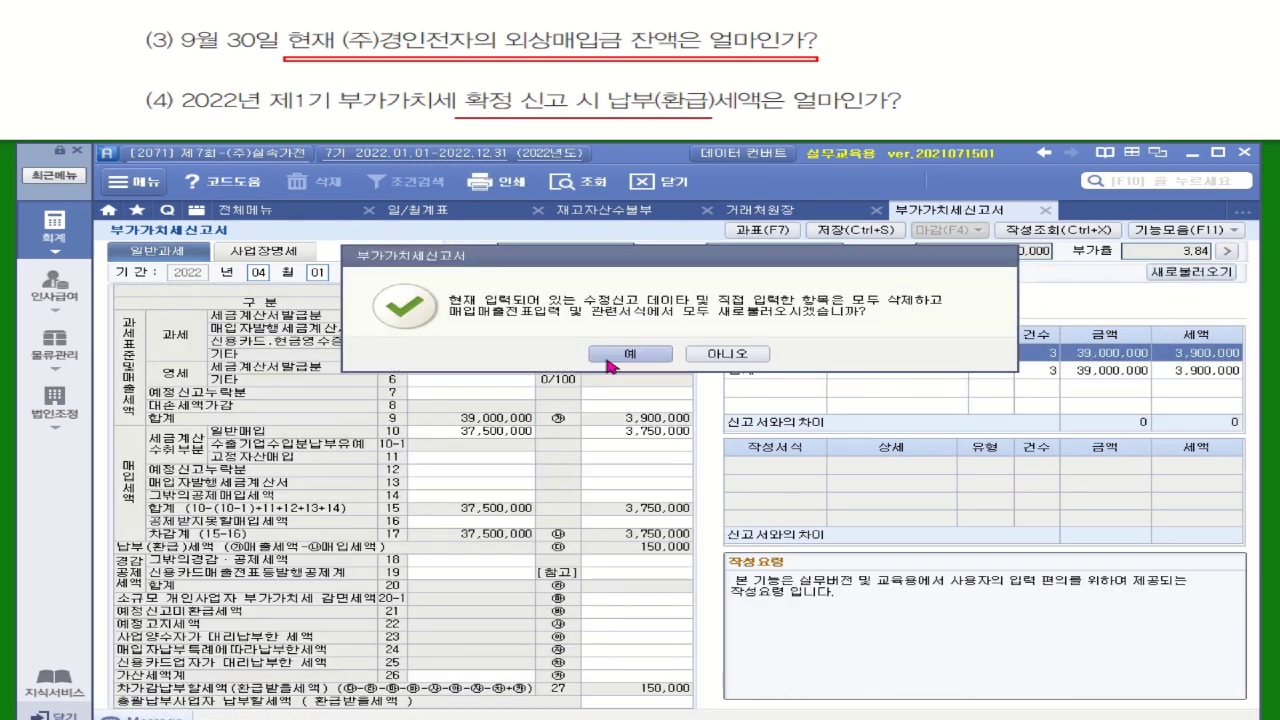
{"action": "left_click", "coordinate": [610, 355]}
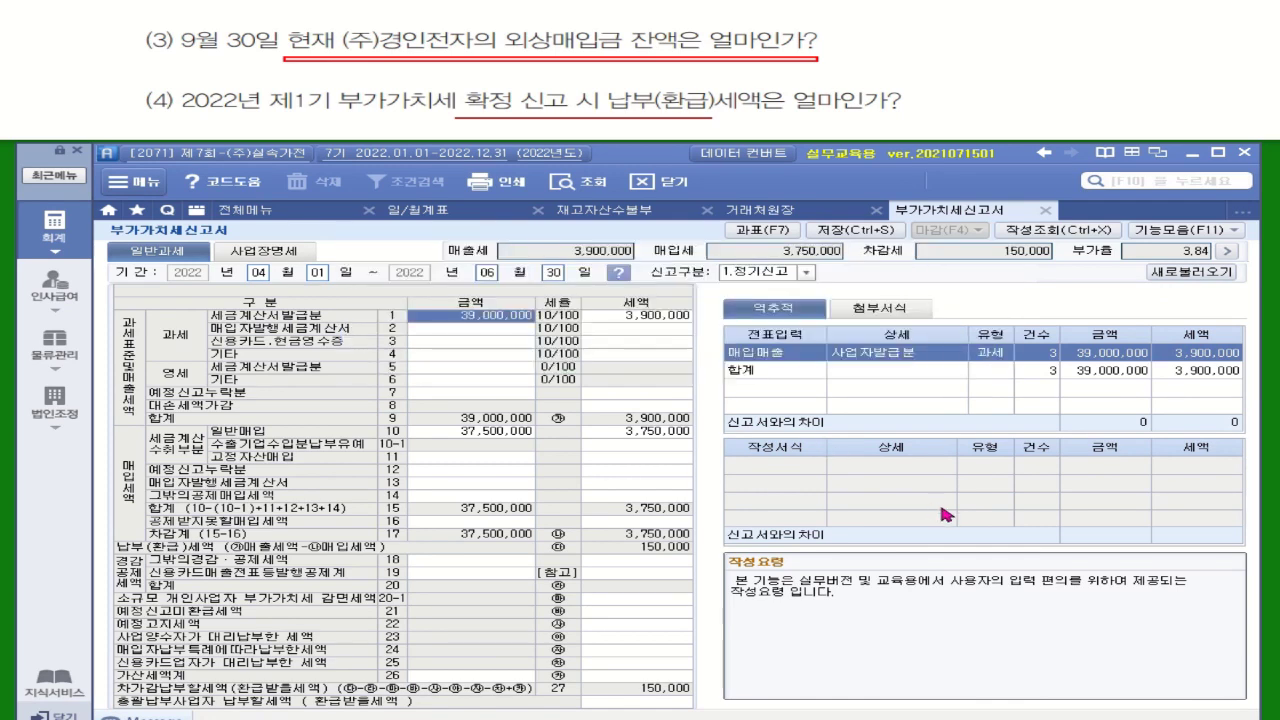
{"action": "left_click", "coordinate": [968, 257]}
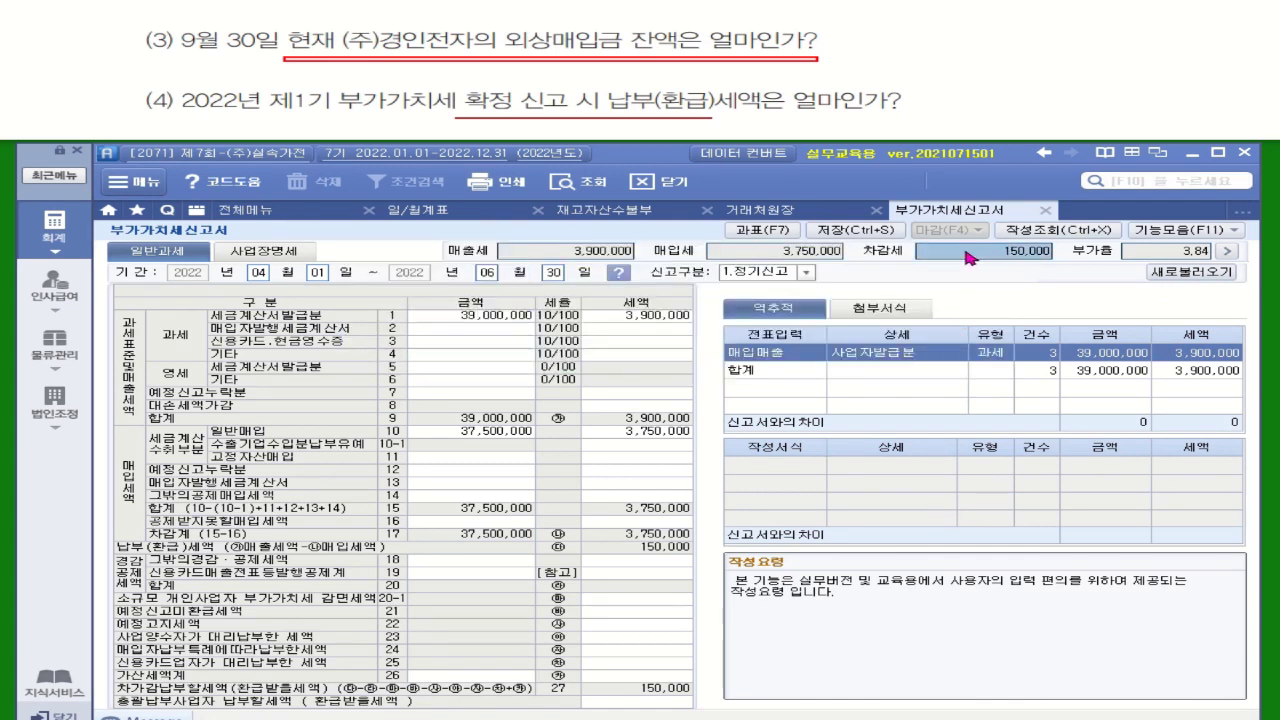
{"action": "left_click", "coordinate": [667, 697]}
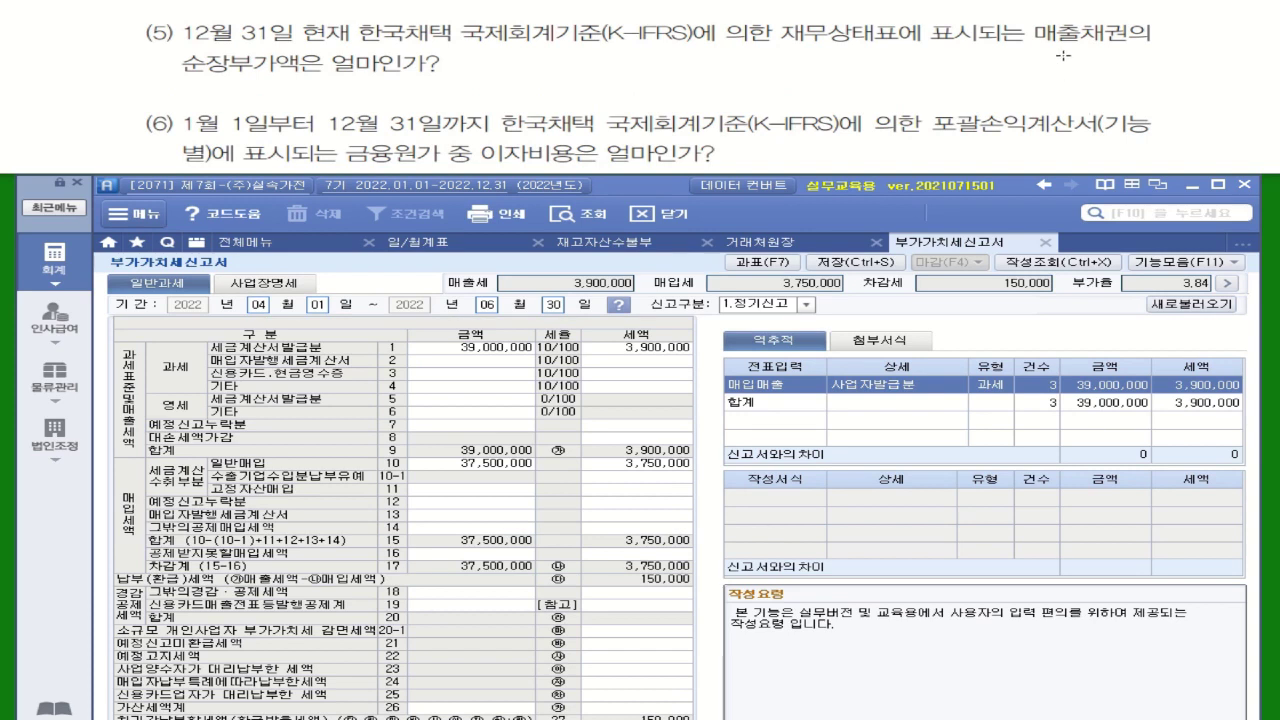
- Open K-IFRS 재무상태표 in 회계 and load it for December 2022
{"action": "left_click_drag", "start_coordinate": [1021, 26], "coordinate": [1150, 47]}
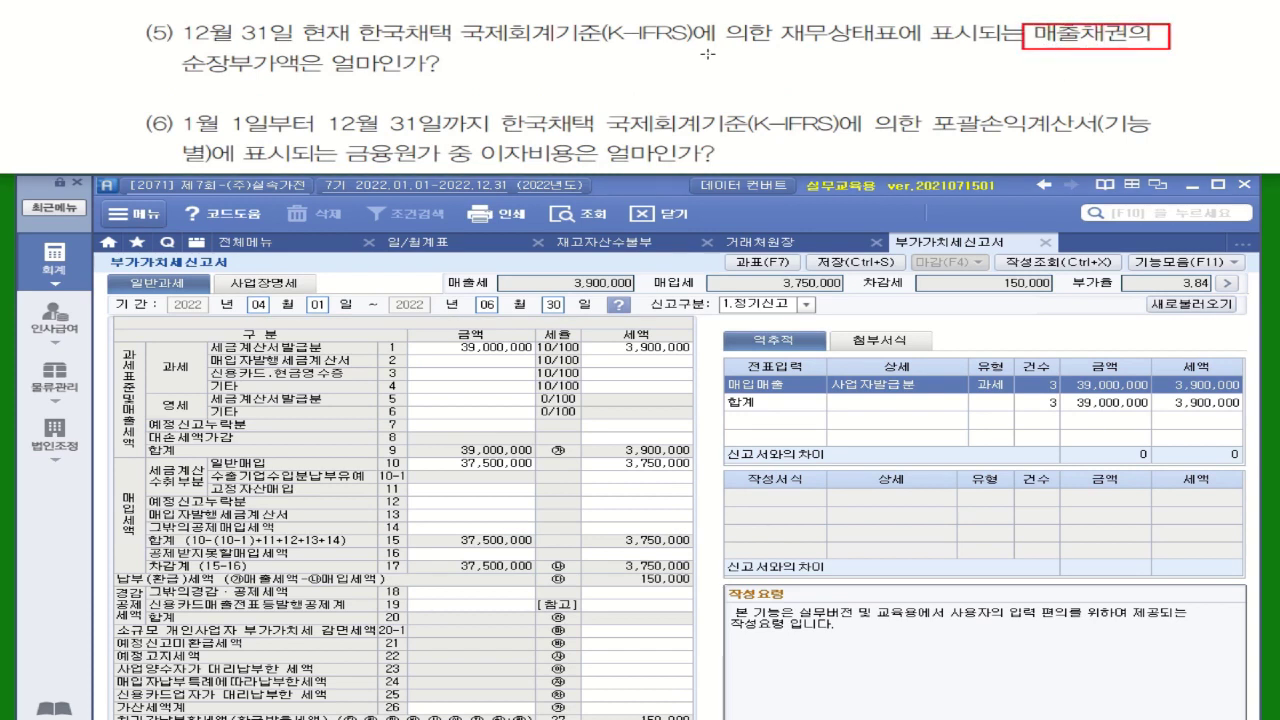
{"action": "mouse_move", "coordinate": [167, 48]}
{"action": "left_mouse_down"}
{"action": "mouse_move", "coordinate": [168, 82]}
{"action": "mouse_move", "coordinate": [481, 85]}
{"action": "mouse_move", "coordinate": [475, 76]}
{"action": "left_mouse_up"}
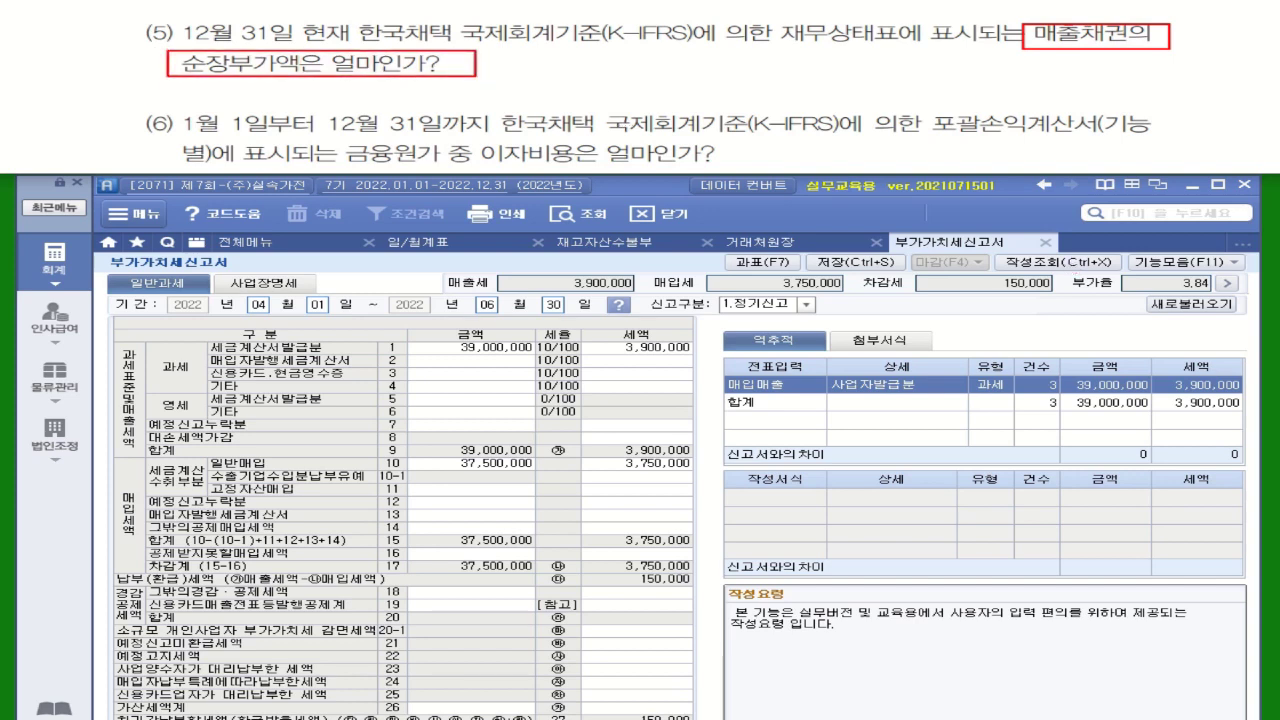
{"action": "left_click", "coordinate": [58, 266]}
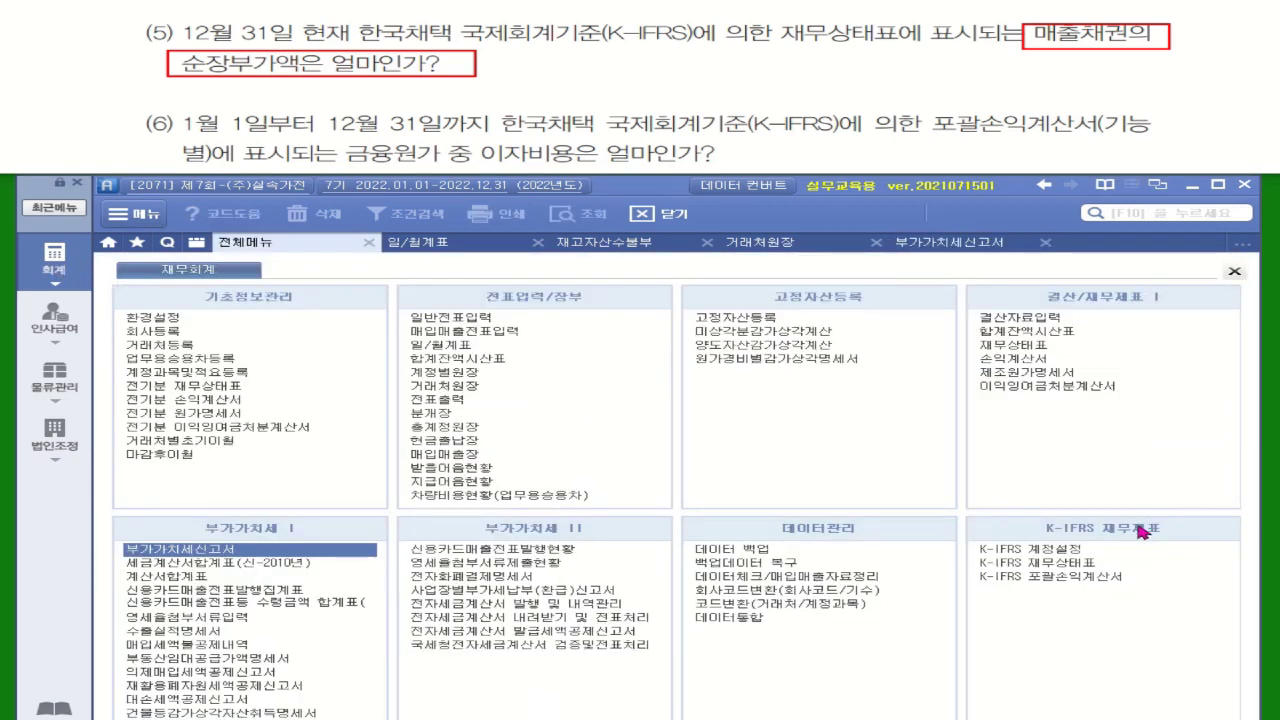
{"action": "left_click", "coordinate": [1080, 568]}
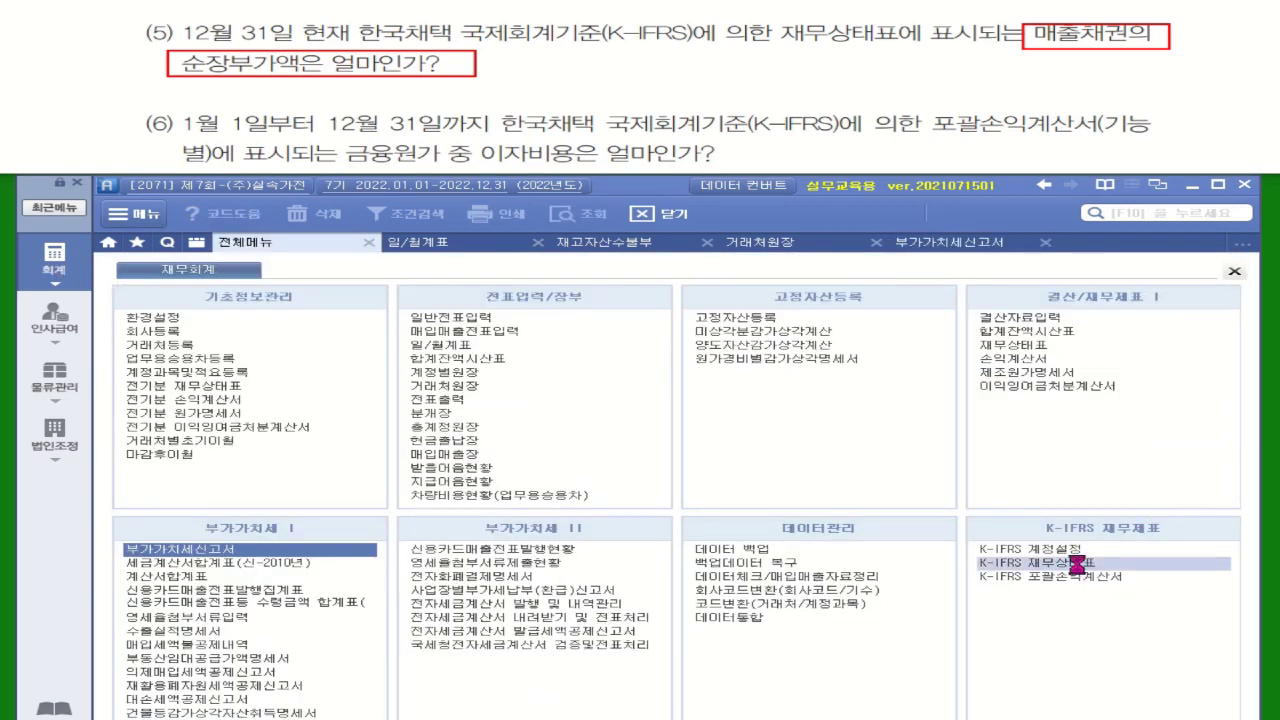
{"action": "left_click", "coordinate": [266, 292]}
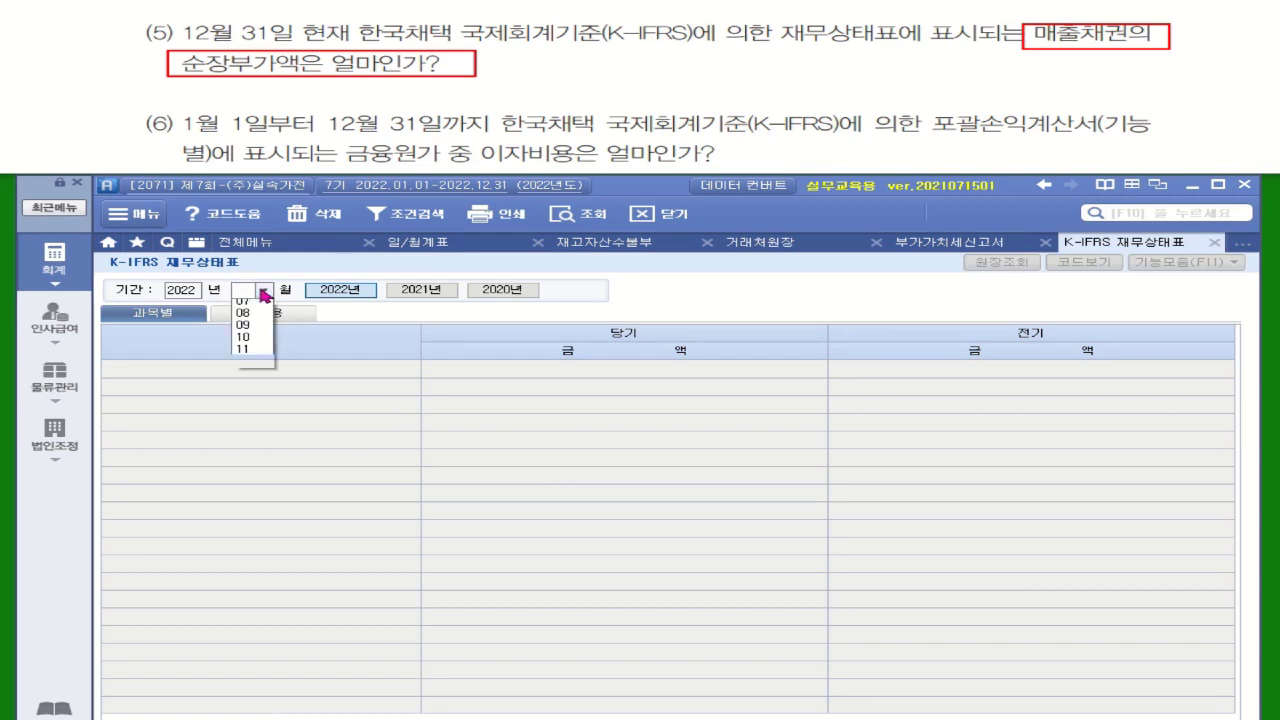
{"action": "left_click", "coordinate": [247, 438]}
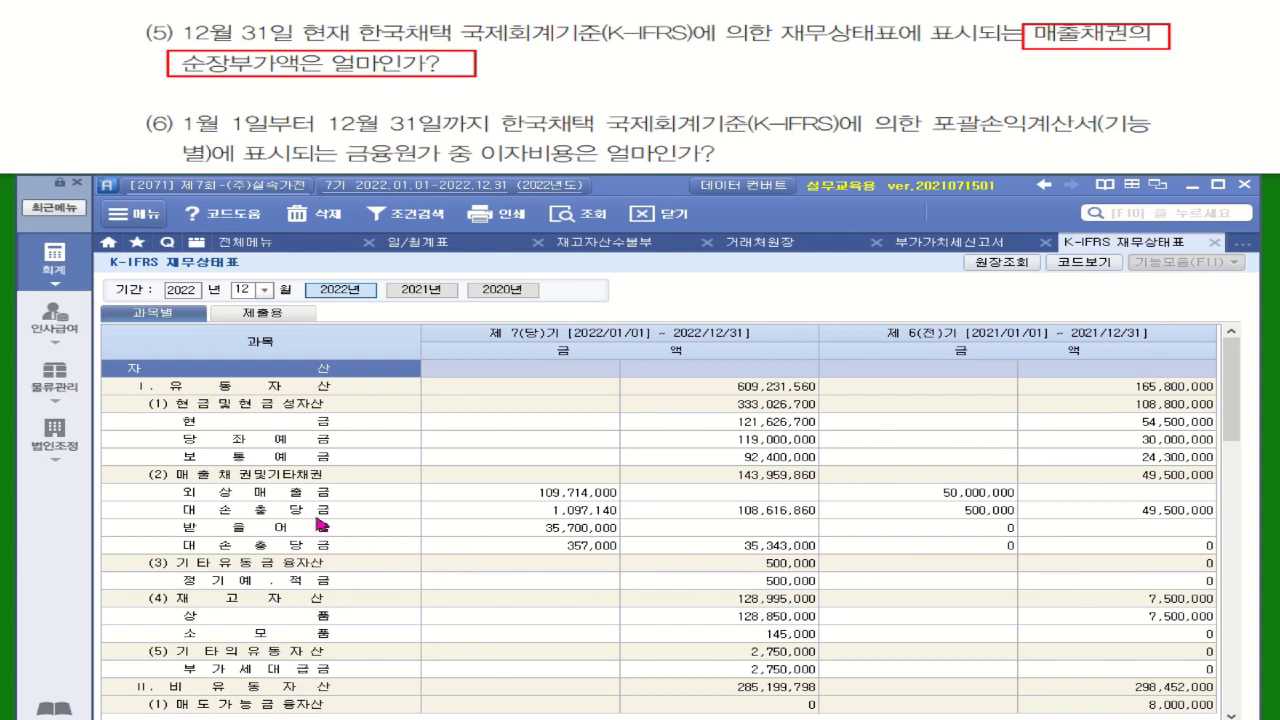
- Check the net amounts of 외상매출금 and 받을어음 after 대손충당금 and their total under 매출채권및기타채권
{"action": "left_click", "coordinate": [282, 496]}
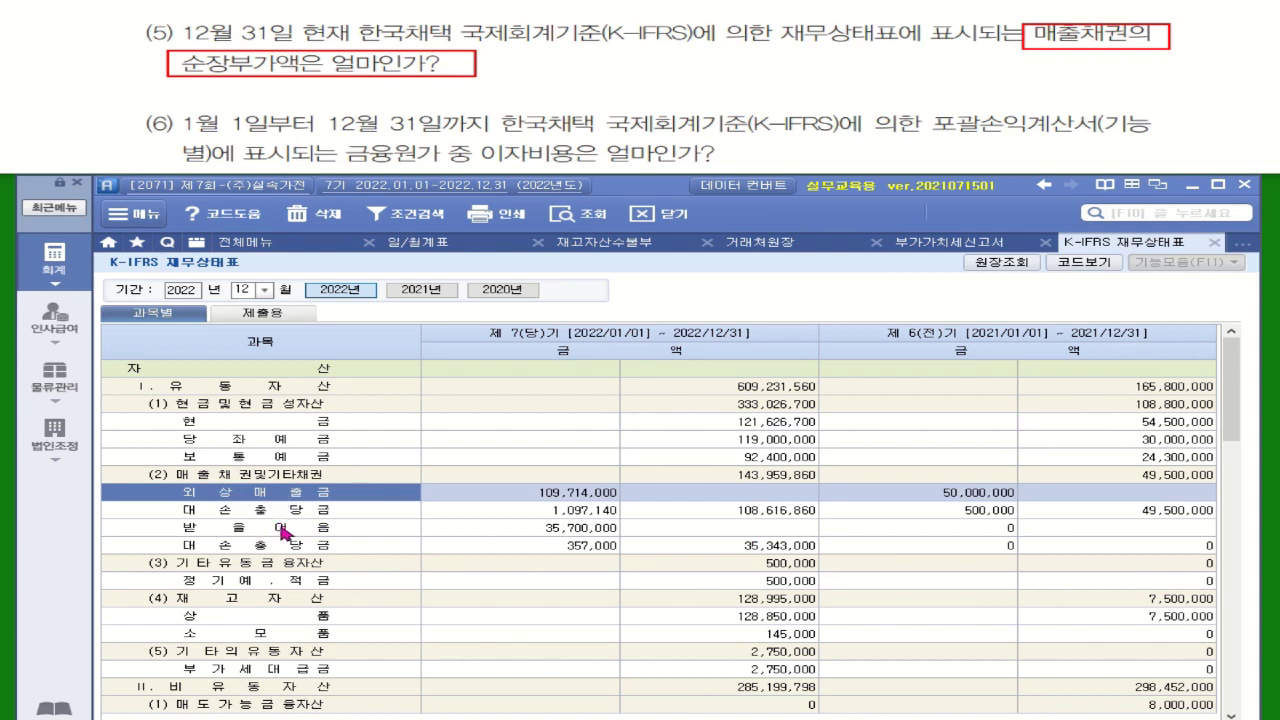
{"action": "left_click", "coordinate": [284, 531]}
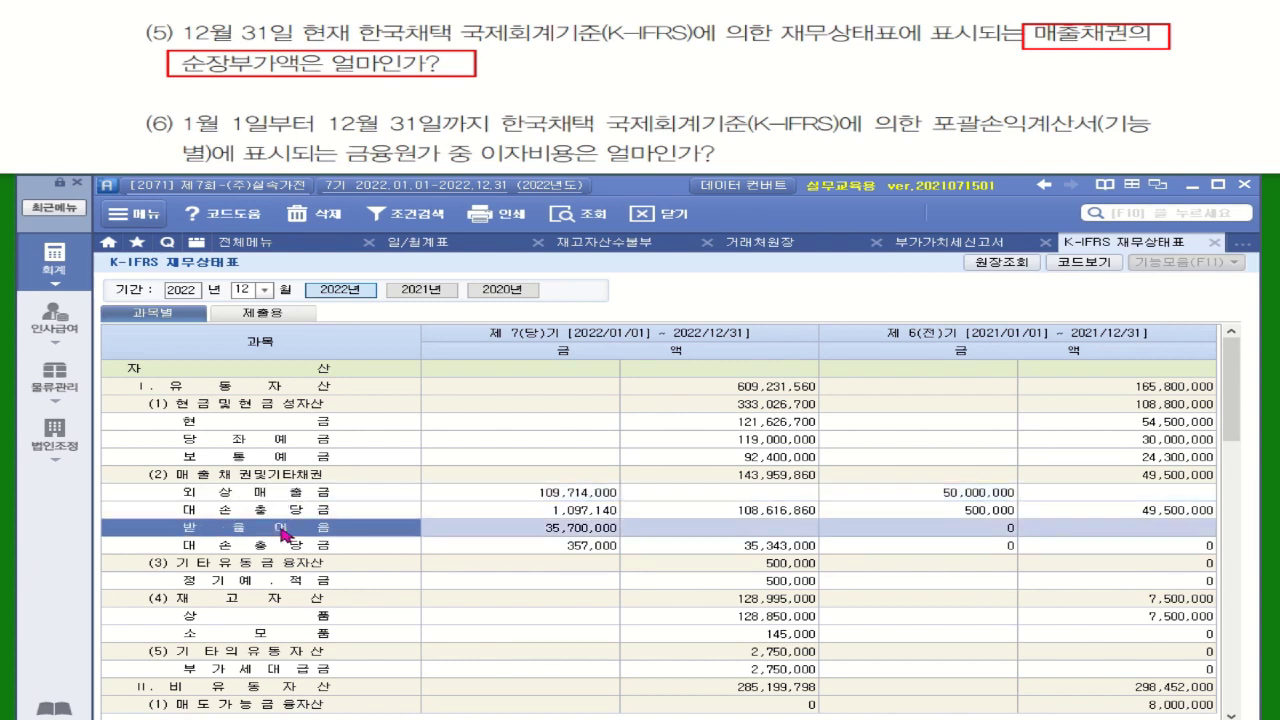
{"action": "left_click", "coordinate": [777, 511]}
{"action": "left_click", "coordinate": [792, 547]}
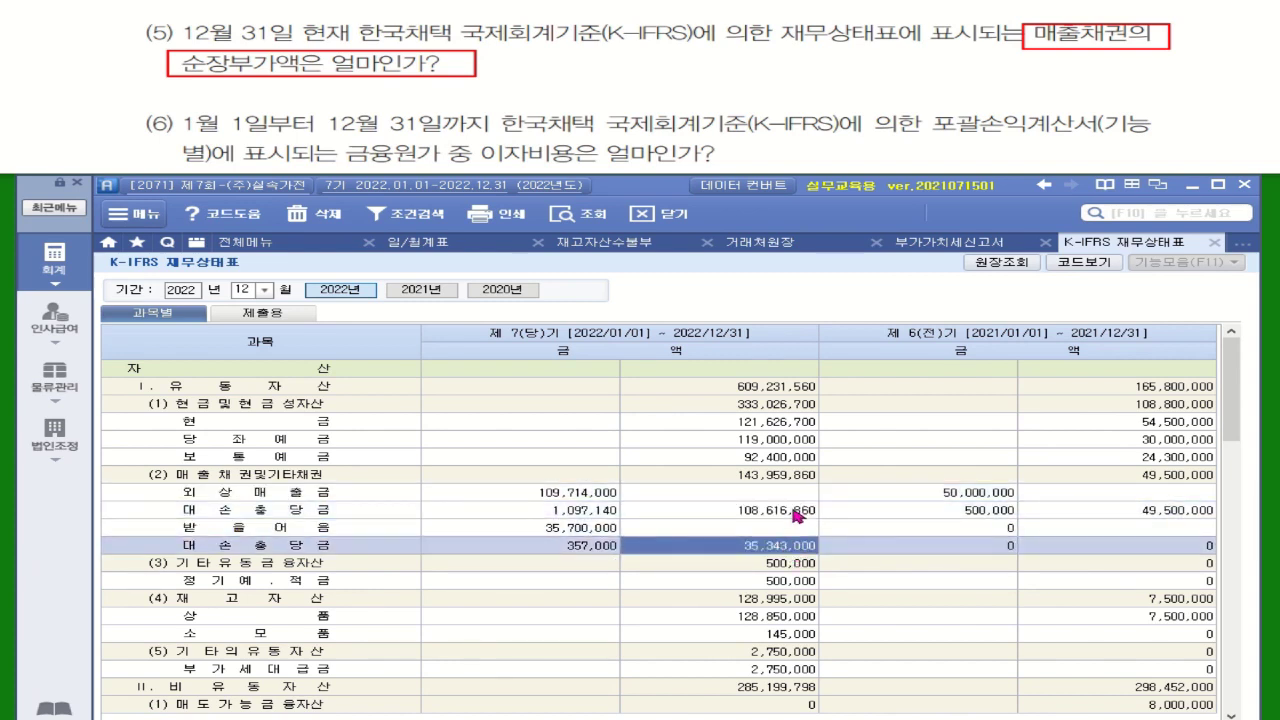
{"action": "left_click", "coordinate": [797, 514]}
{"action": "left_click", "coordinate": [794, 550]}
{"action": "left_click", "coordinate": [784, 478]}
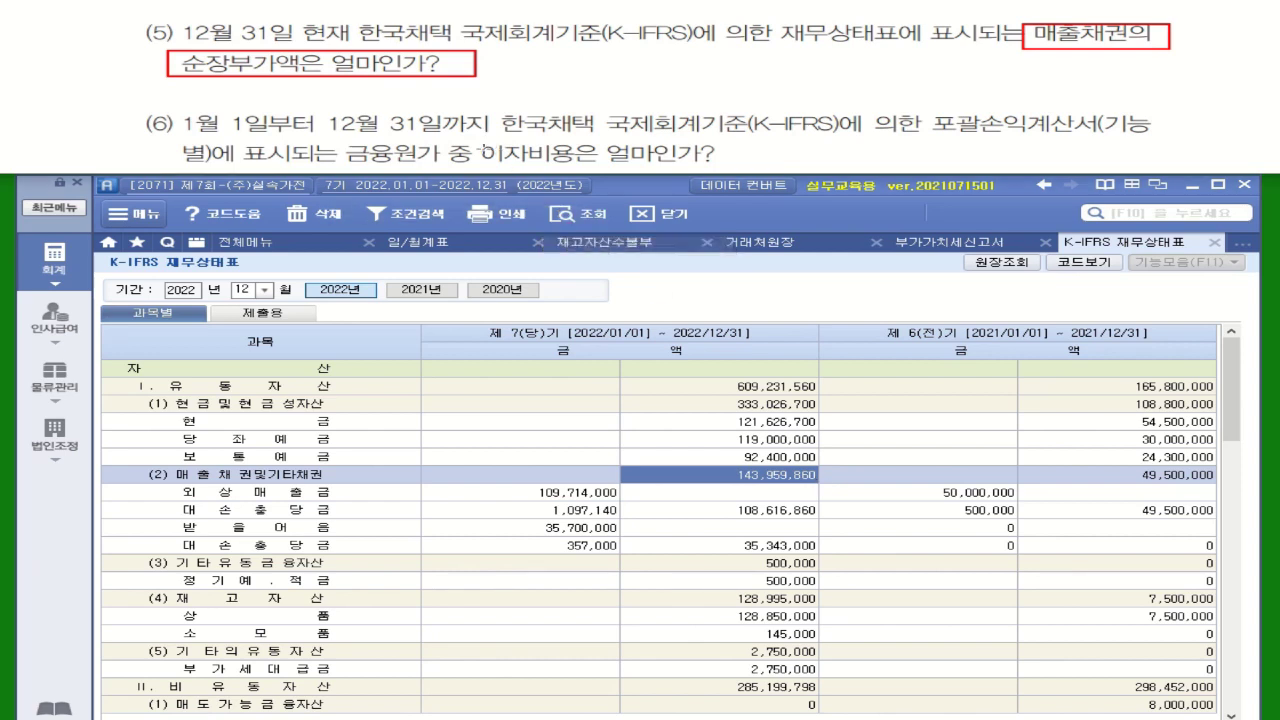
- Load the K-IFRS 포괄손익계산서 for December 2022 and check the 이자비용 under 금융원가
{"action": "left_click_drag", "start_coordinate": [478, 139], "coordinate": [723, 165]}
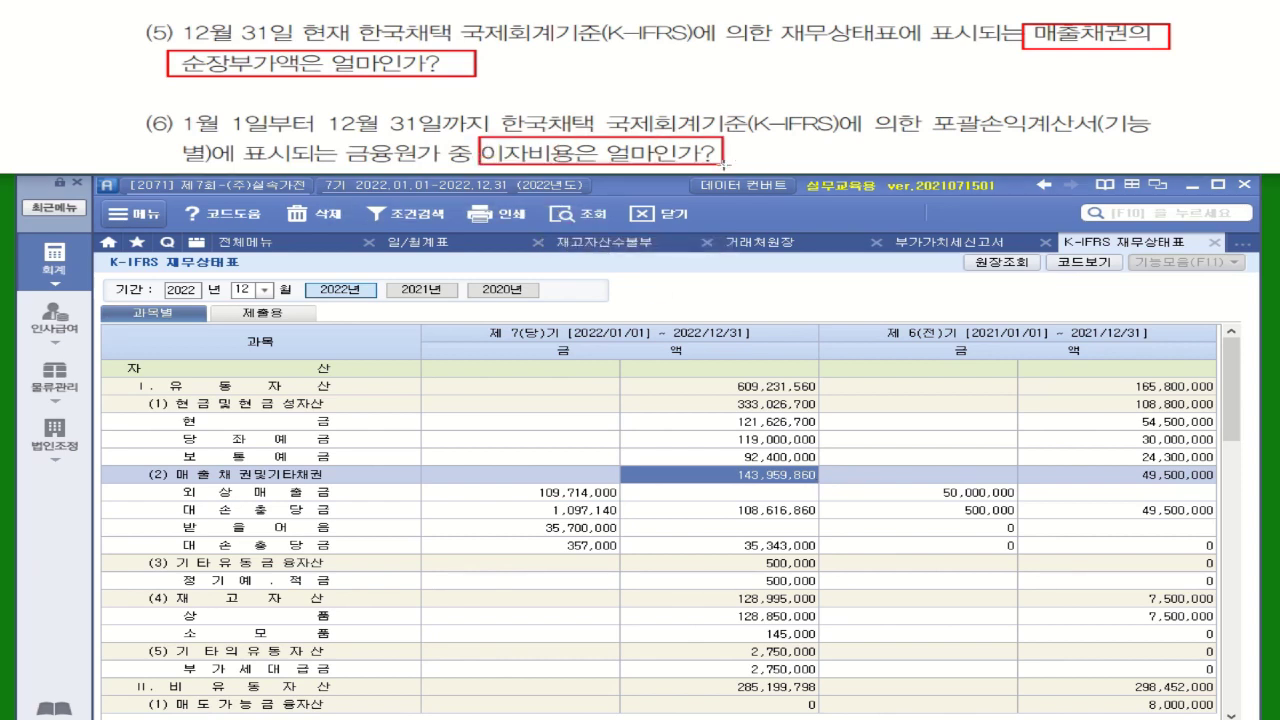
{"action": "left_click", "coordinate": [243, 251]}
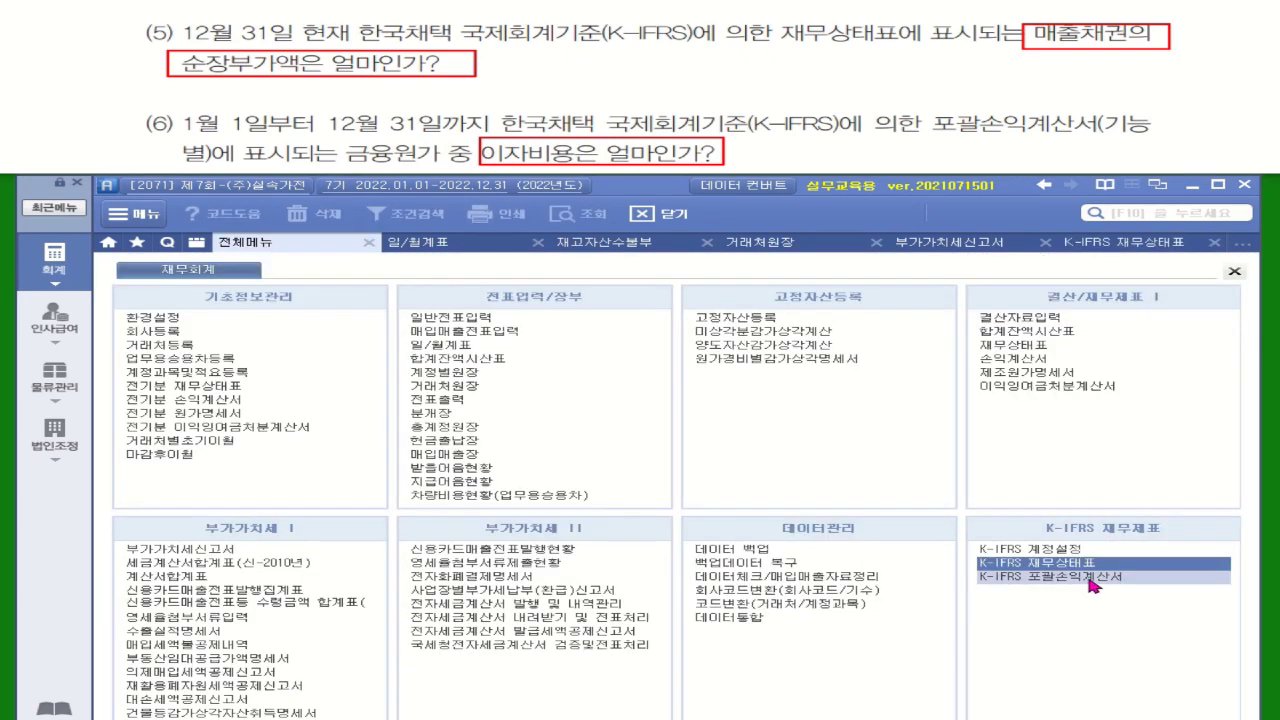
{"action": "left_click", "coordinate": [1092, 578]}
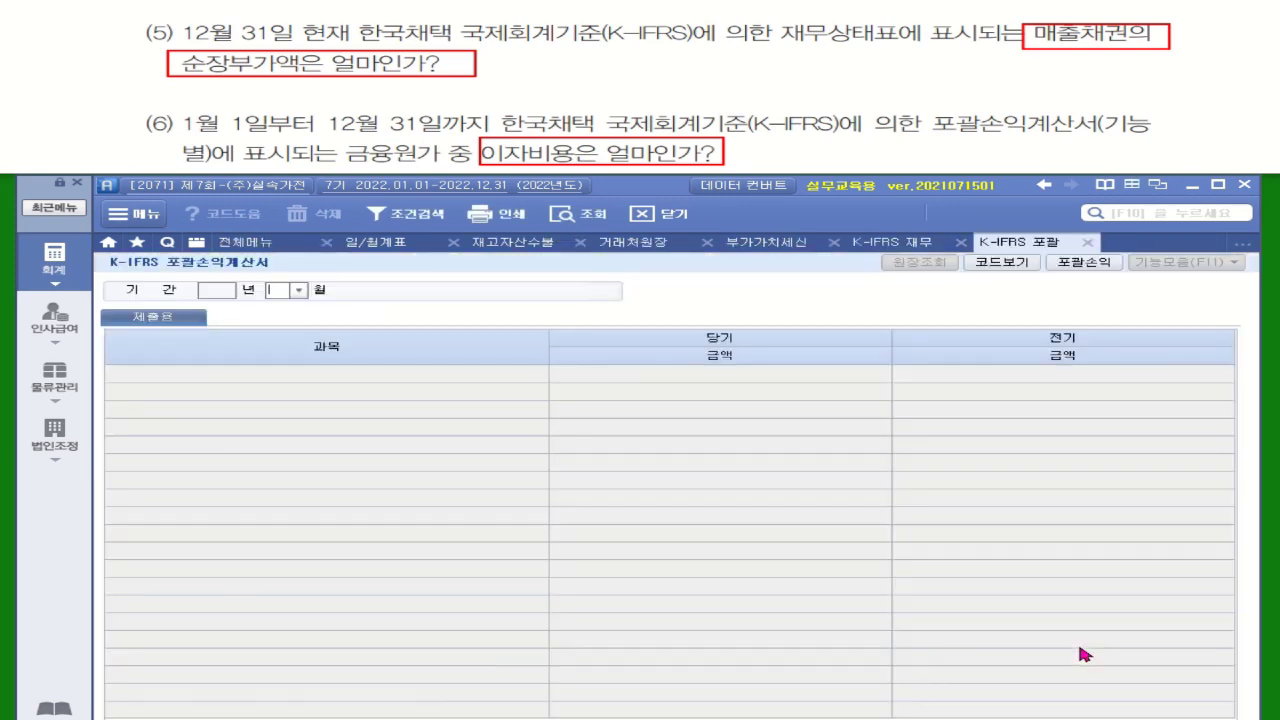
{"action": "left_click", "coordinate": [298, 290]}
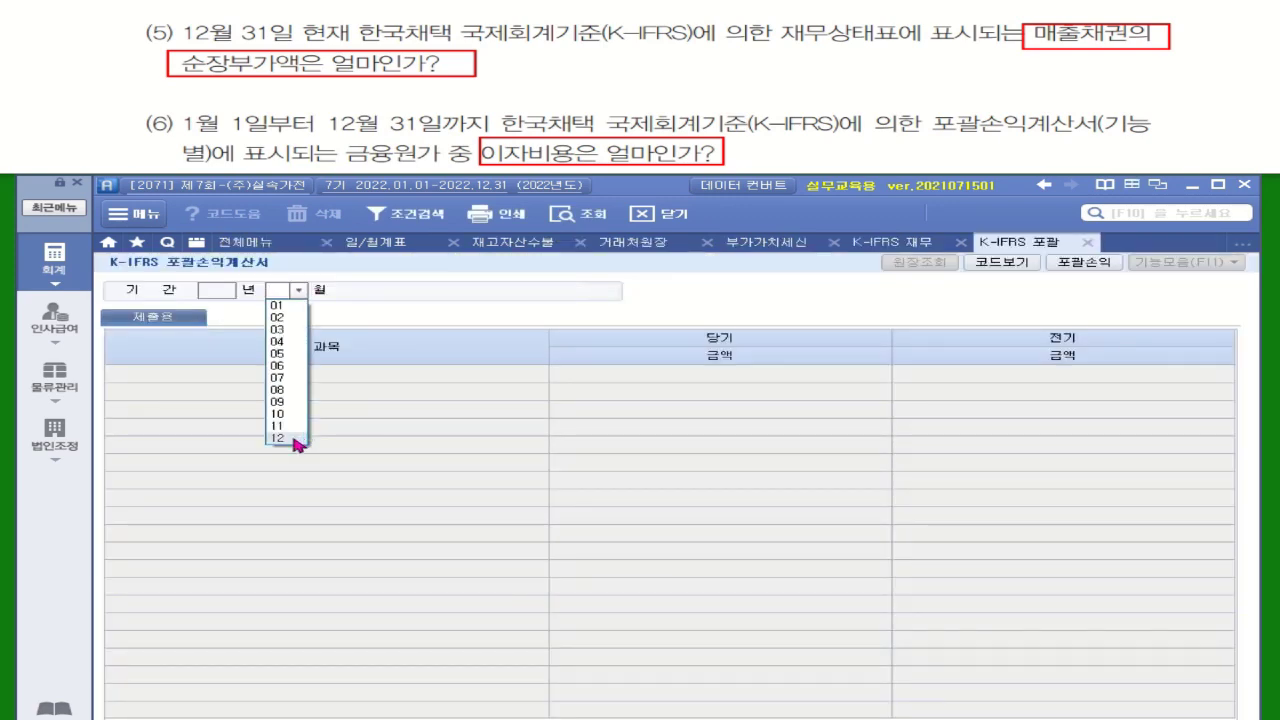
{"action": "left_click", "coordinate": [298, 437]}
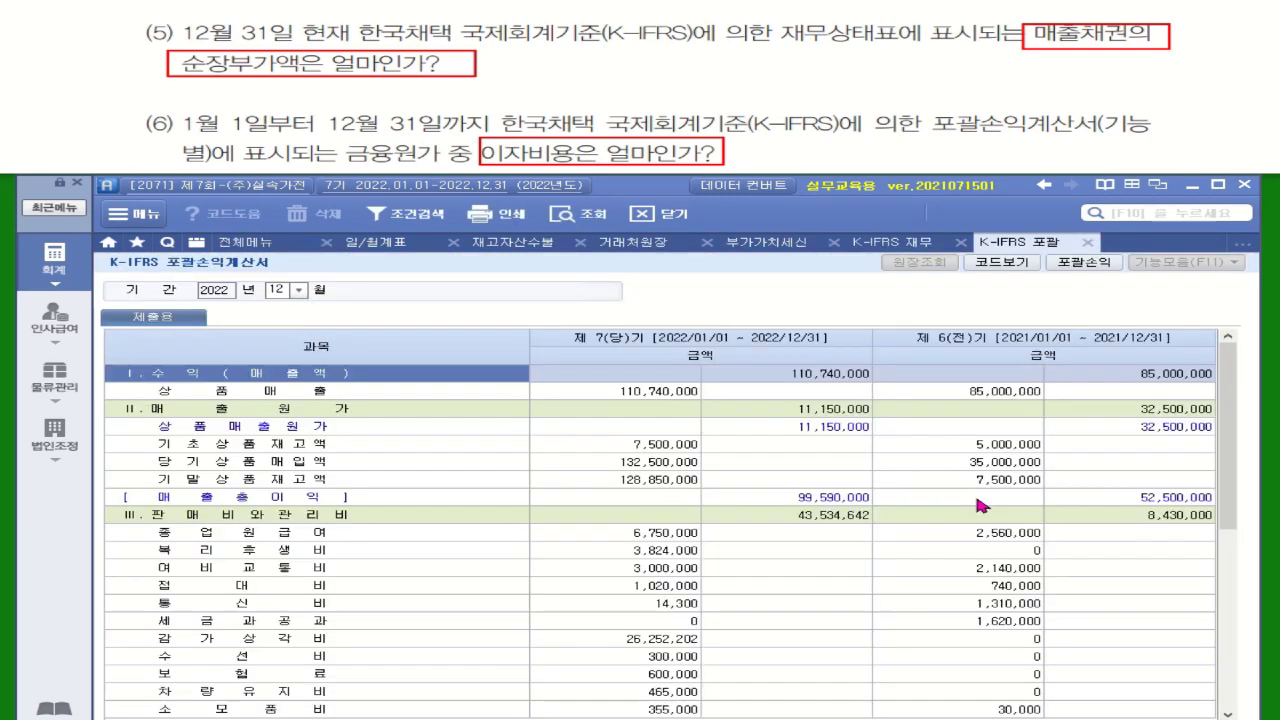
{"action": "left_click_drag", "start_coordinate": [1229, 389], "coordinate": [1234, 584]}
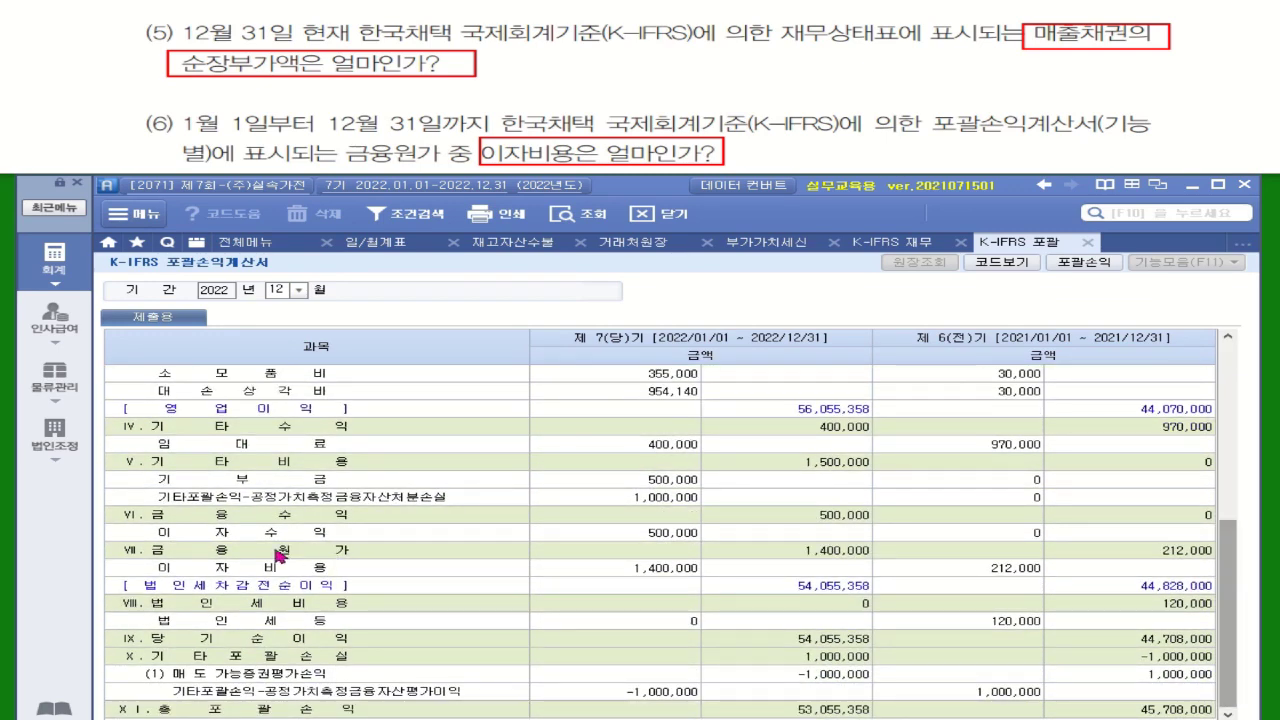
{"action": "left_click", "coordinate": [664, 572]}
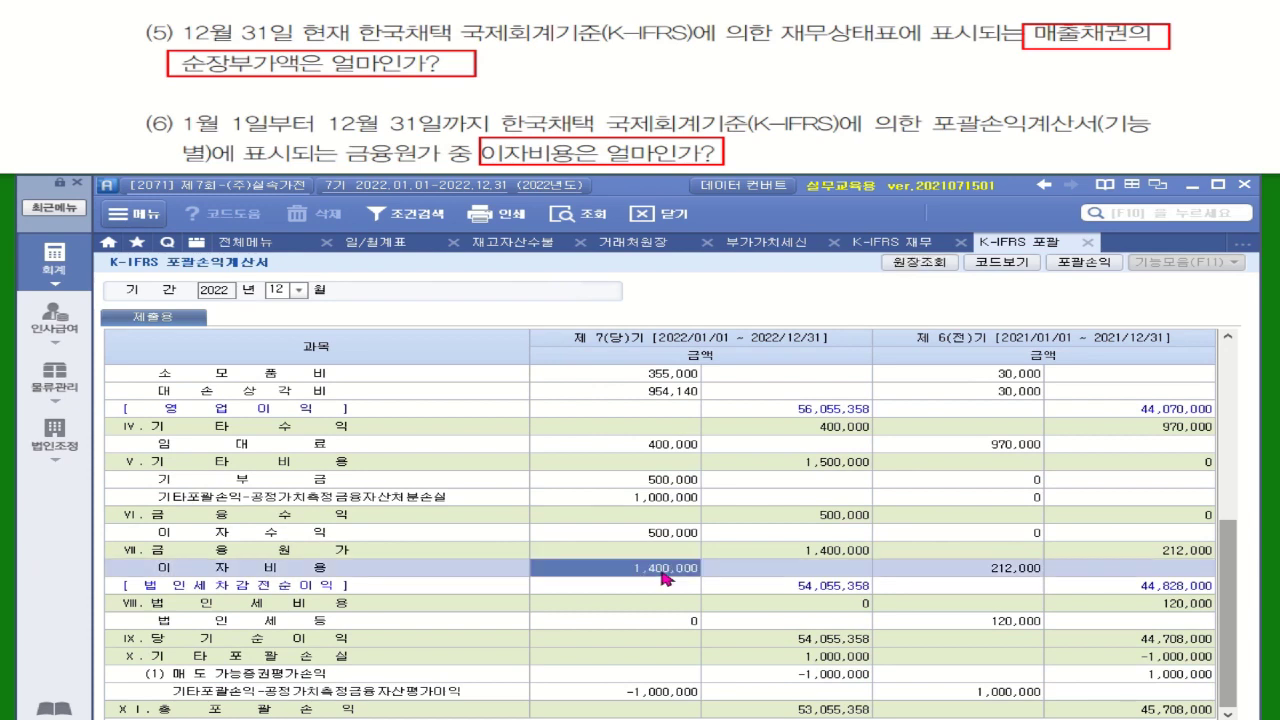